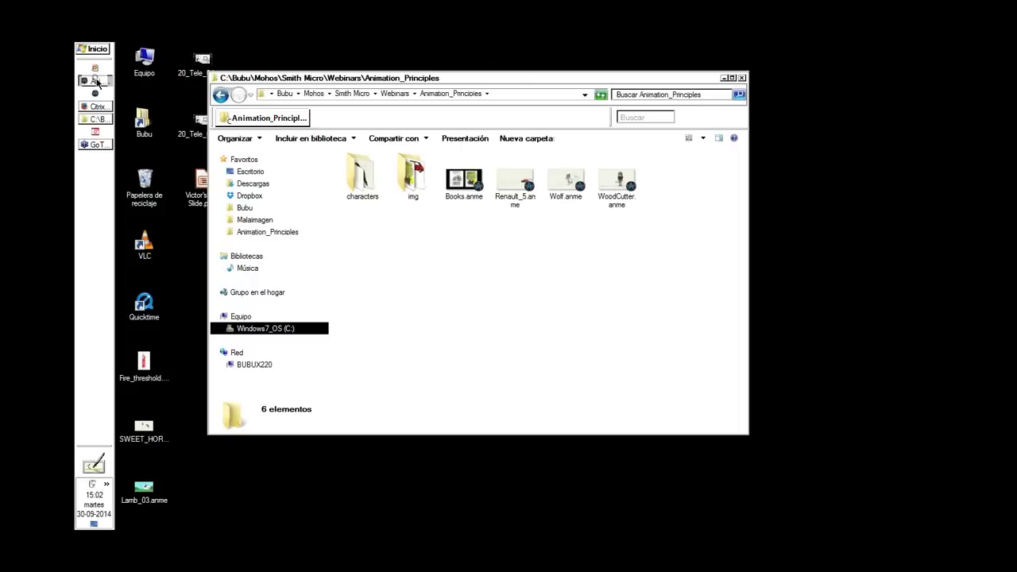
Open the Books.anme project in Anime Studio Pro from the Animation_Principles folder
click(97, 81)
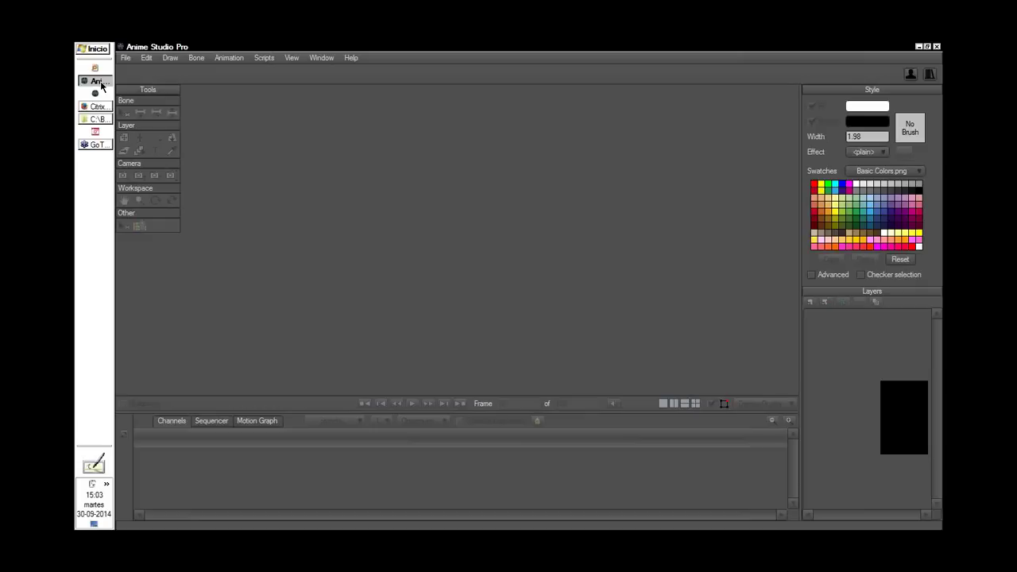
mouse_move(91, 120)
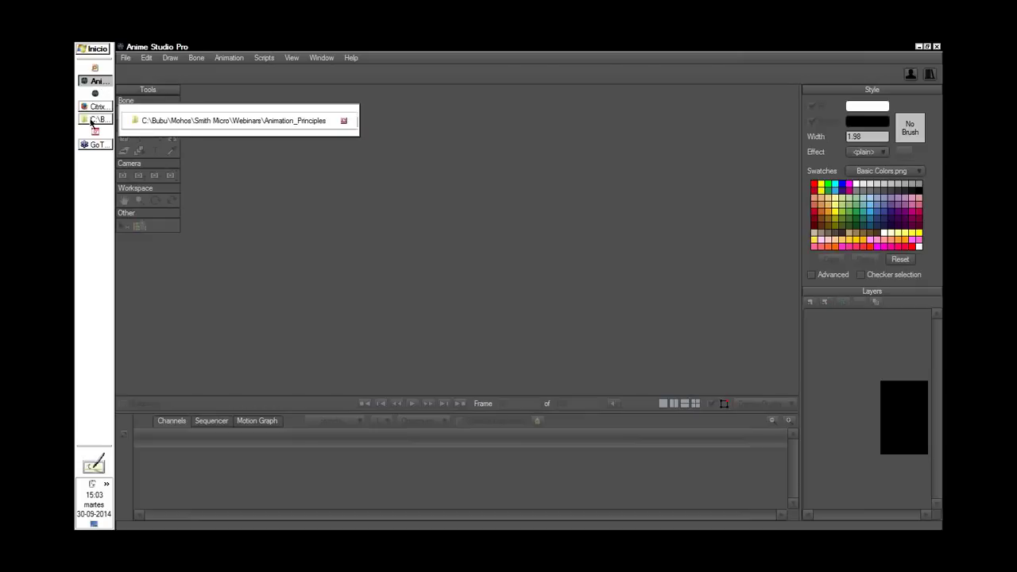
click(92, 122)
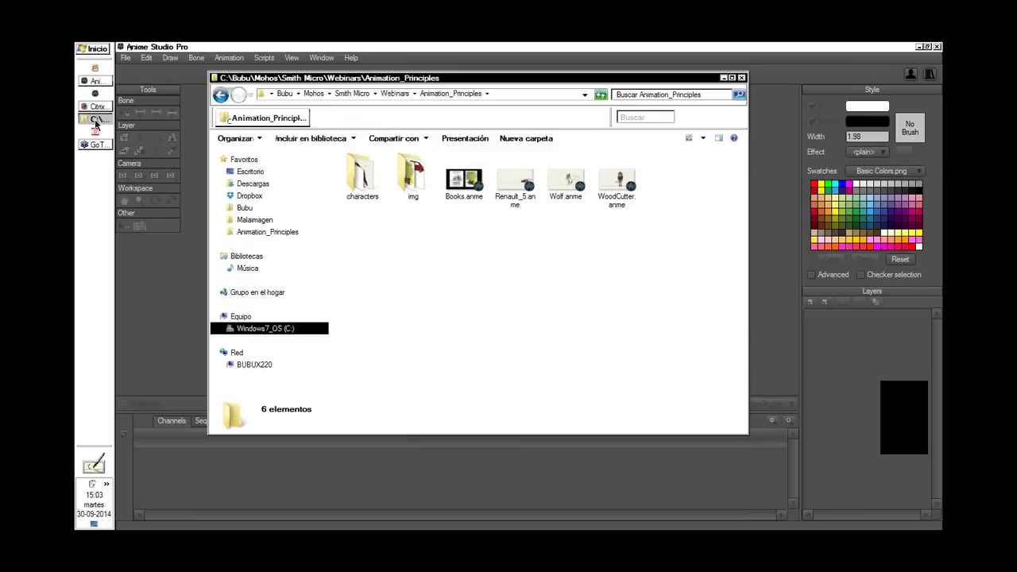
click(464, 179)
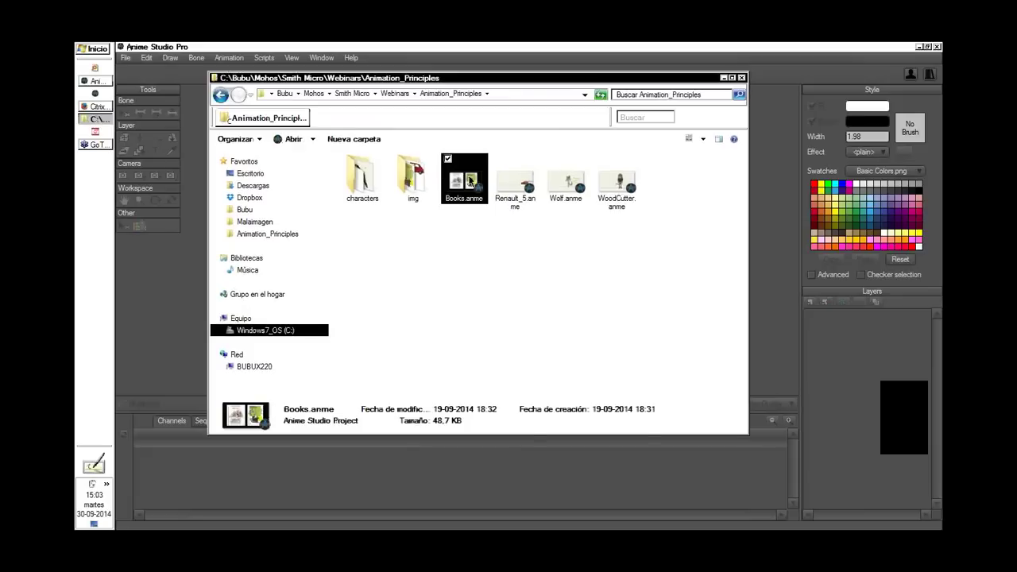
click(731, 49)
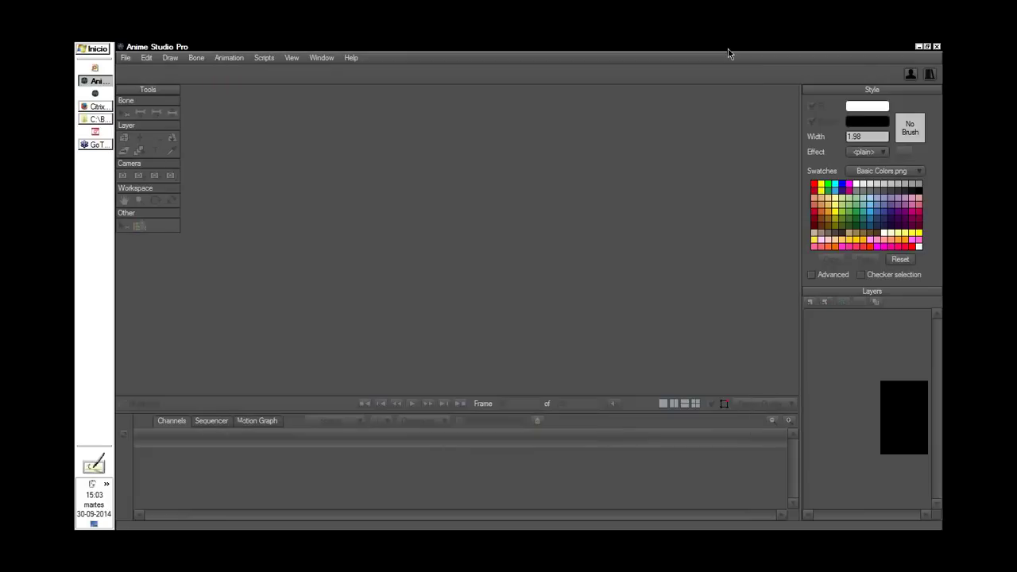
click(103, 120)
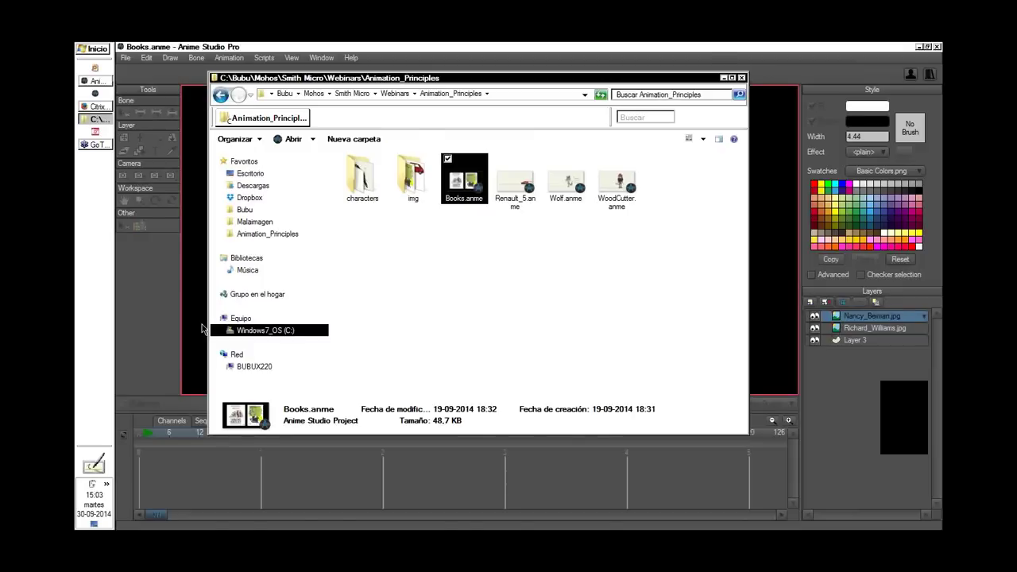
click(202, 328)
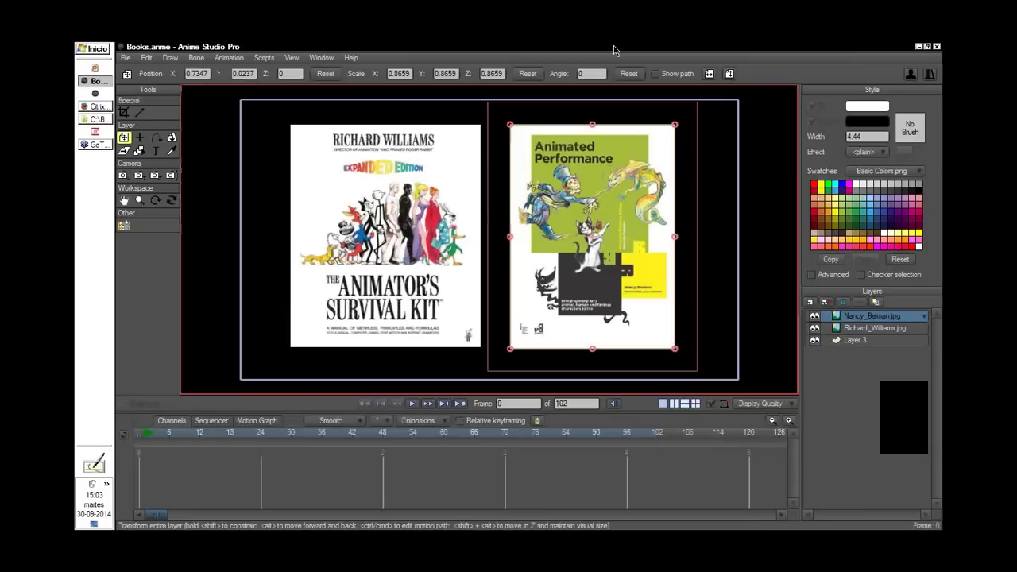
Close the Books project and open Wolf.anme from the Animation_Principles folder
key(o)
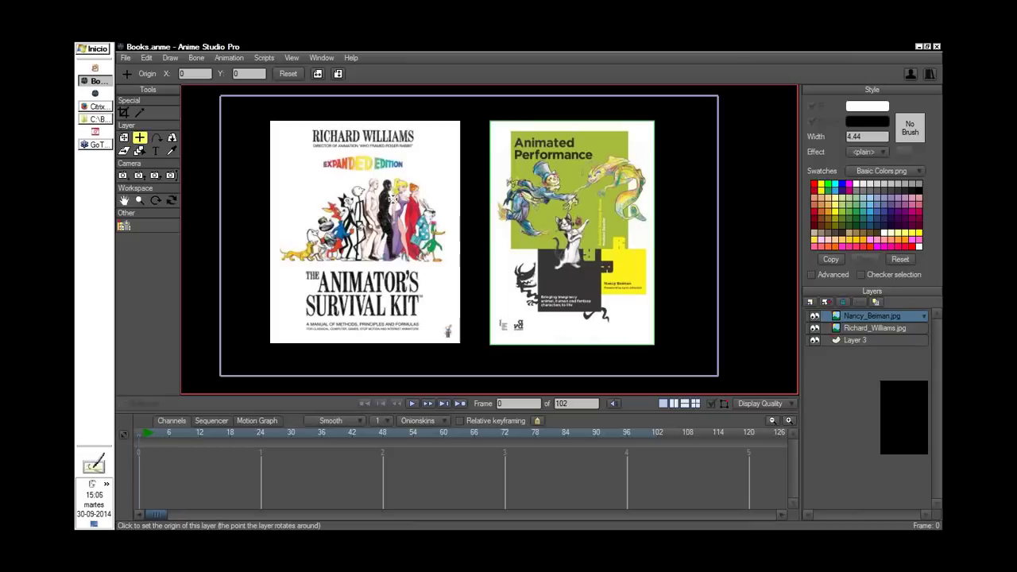
key(ctrl+w)
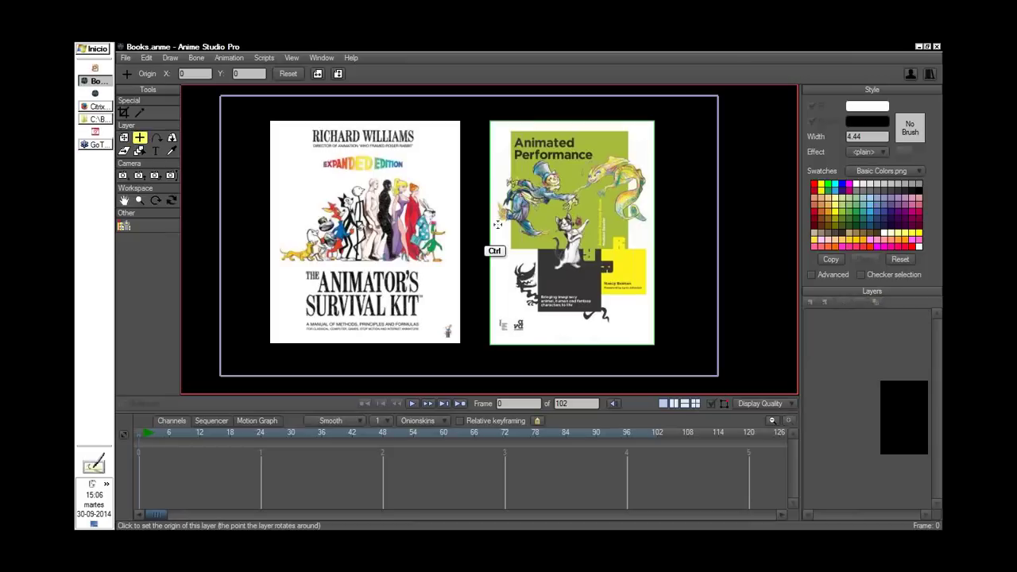
key(alt+Tab)
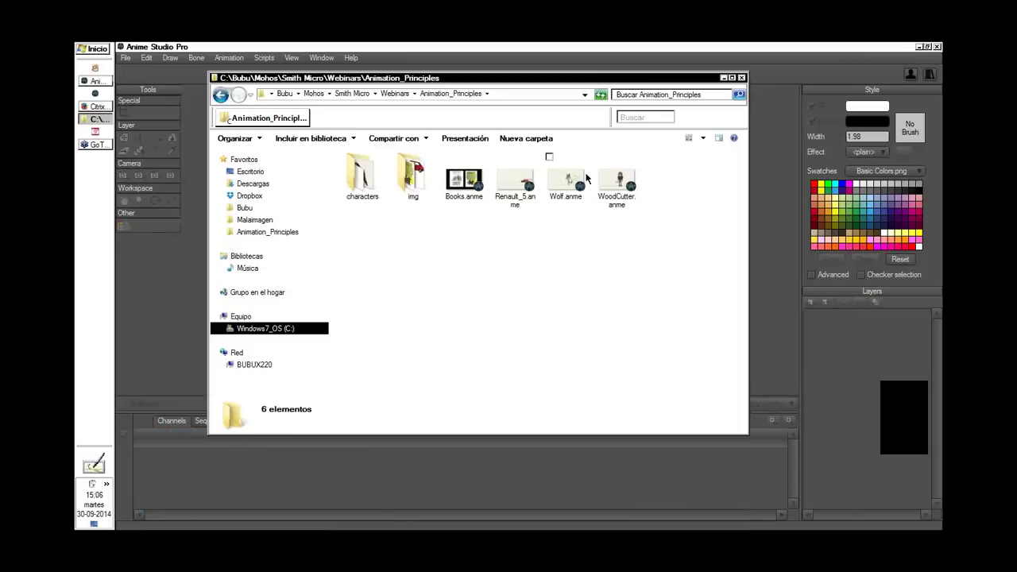
click(579, 168)
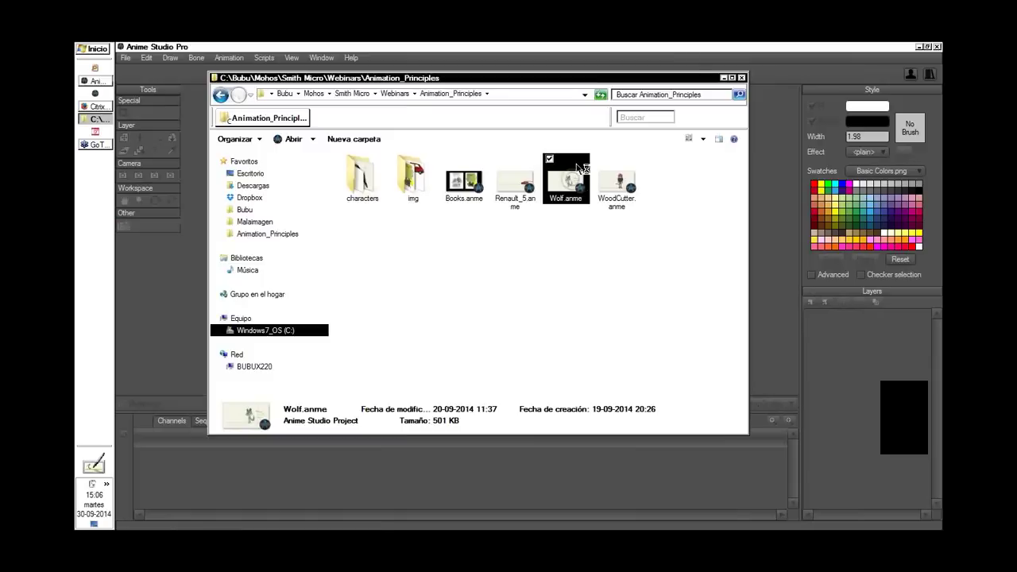
double_click(566, 179)
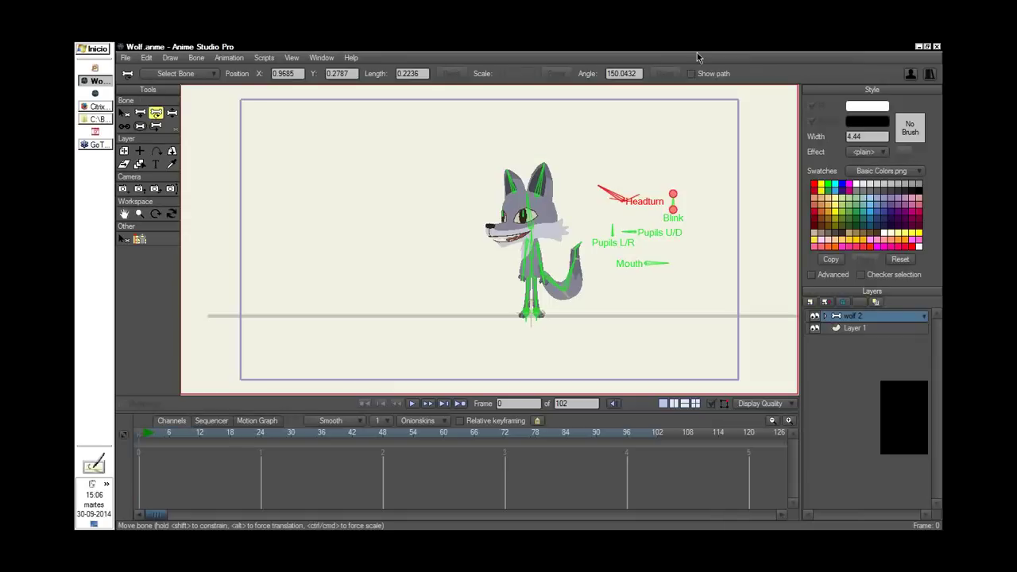
Use Manipulate Bones at frame 8 to lower the wolf's body so its legs bend into a crouch
drag(543, 288, 588, 297)
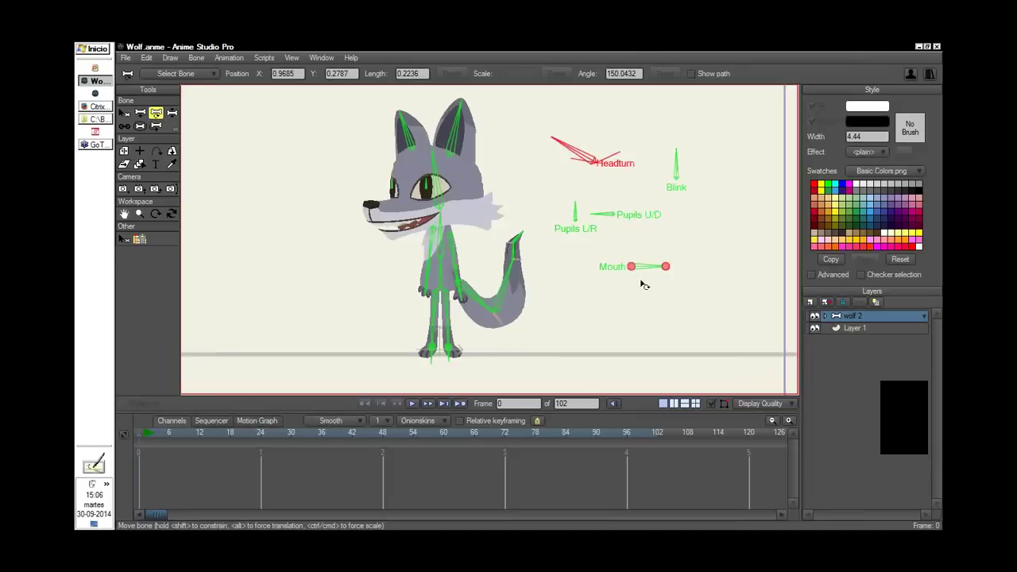
click(176, 437)
click(178, 113)
drag(592, 230, 558, 239)
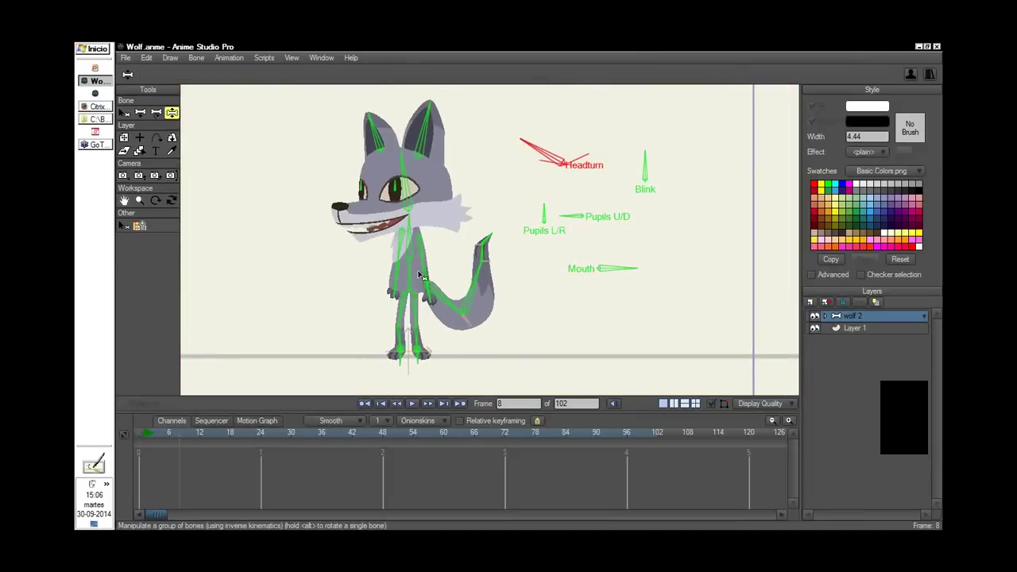
drag(405, 283, 519, 210)
drag(456, 290, 424, 289)
mouse_move(462, 219)
mouse_down()
mouse_move(432, 226)
mouse_move(447, 224)
mouse_up()
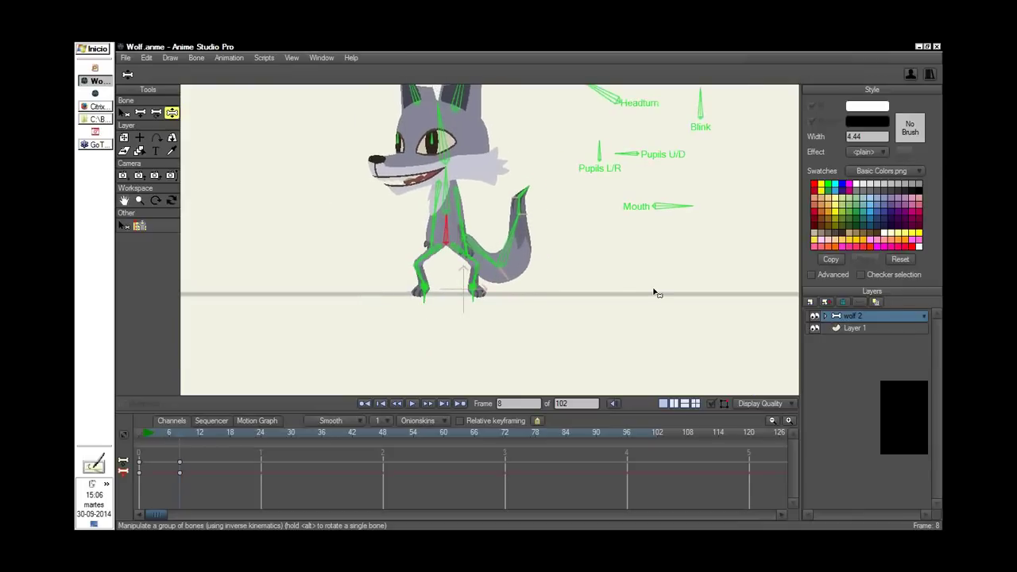
drag(652, 291, 639, 321)
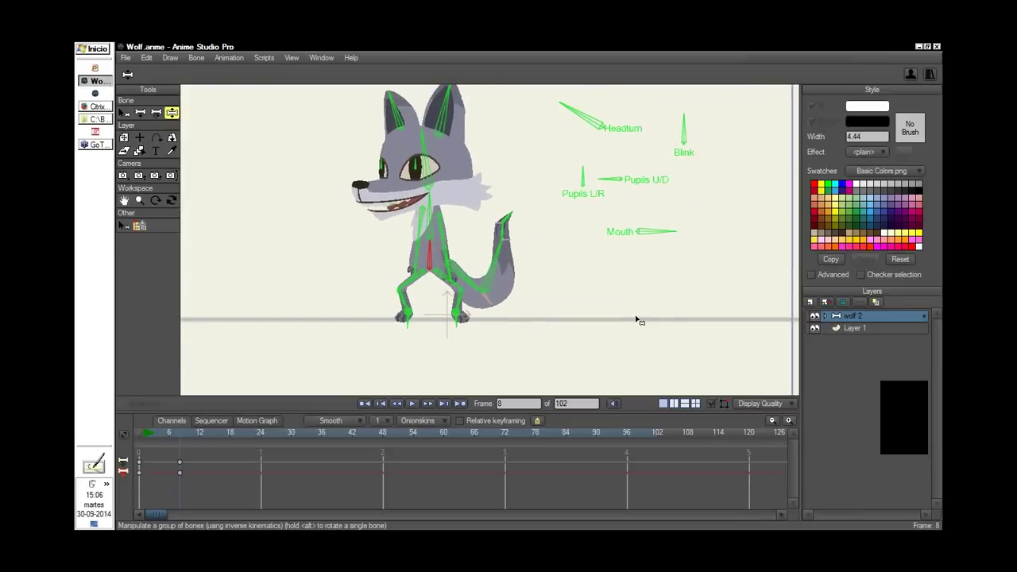
drag(610, 317, 598, 343)
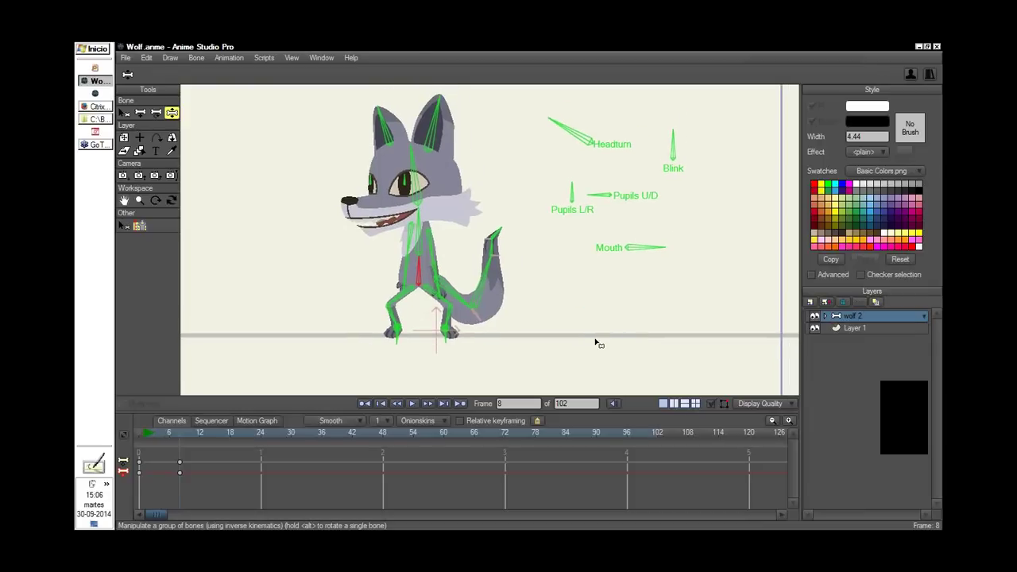
Pose the wolf at frame 8 by raising both arms, adjusting the head, tail and torso, and widening the stance
drag(409, 274, 378, 259)
drag(418, 274, 460, 254)
click(433, 178)
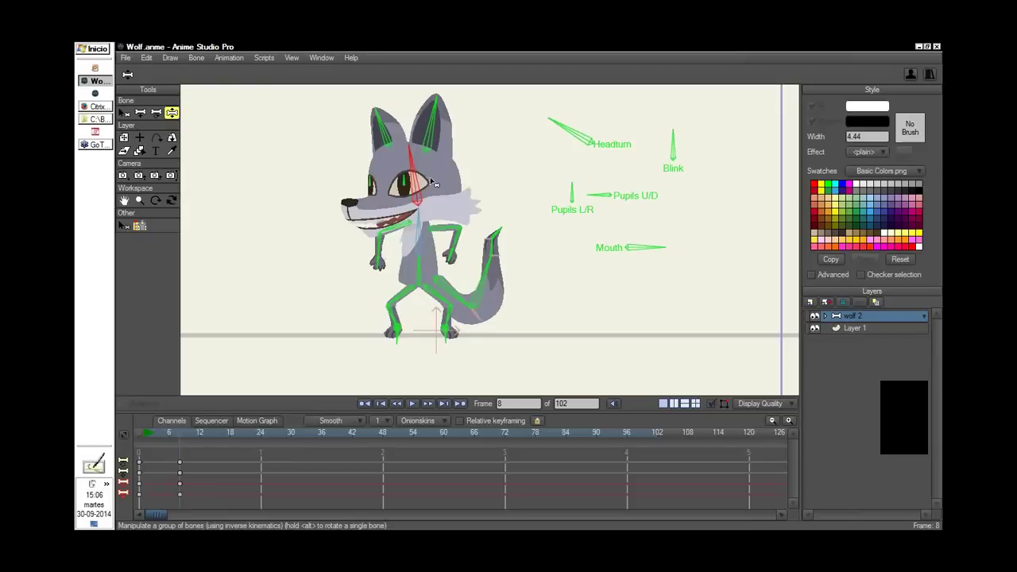
drag(431, 175, 436, 177)
drag(484, 267, 491, 251)
mouse_move(417, 264)
mouse_down()
mouse_move(418, 232)
mouse_move(421, 266)
mouse_move(433, 257)
mouse_move(416, 255)
mouse_up()
drag(449, 347, 484, 337)
Rotate the Headturn, Blink, Pupils and Mouth control bones to turn the wolf's head to the front and change its expression
drag(608, 141, 548, 120)
drag(671, 139, 660, 151)
drag(572, 195, 613, 188)
drag(658, 252, 659, 263)
drag(573, 129, 588, 97)
mouse_move(667, 141)
mouse_down()
mouse_move(658, 147)
mouse_move(665, 141)
mouse_up()
drag(602, 180, 609, 183)
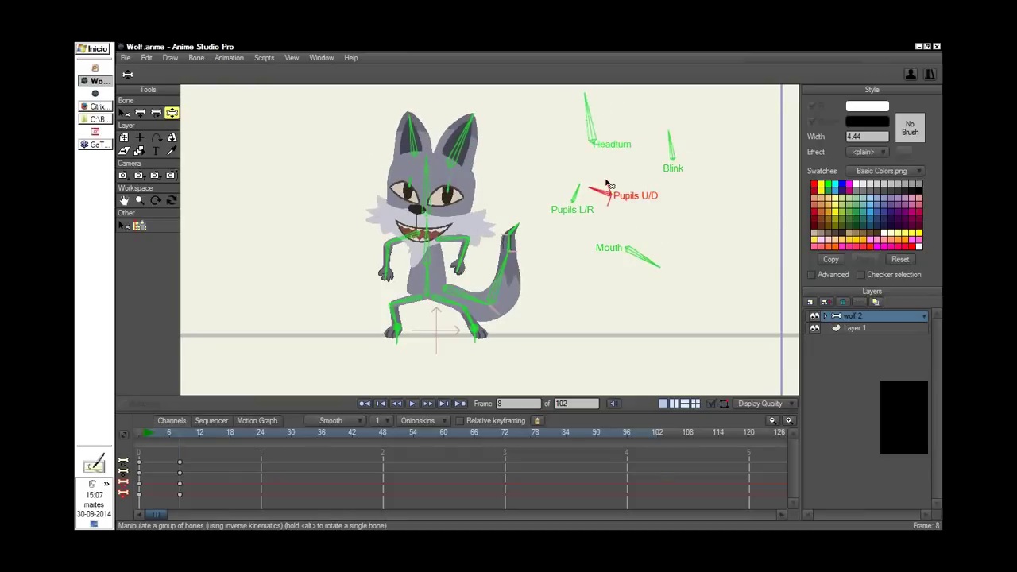
Delete all the wolf's bone keyframes at frame 8
drag(198, 461, 172, 510)
key(Delete)
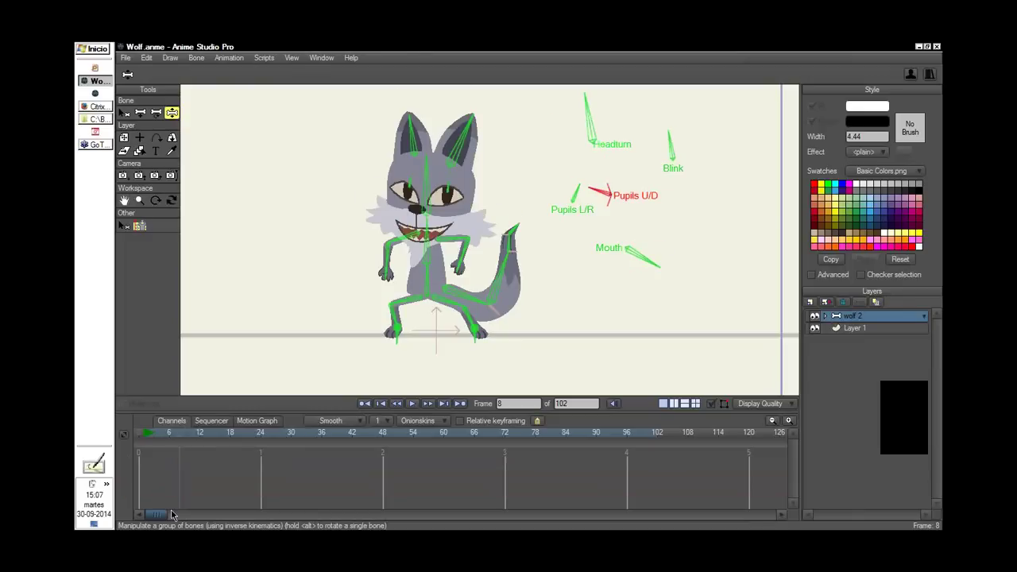
key(shift)
scroll(644, 272, down, 5)
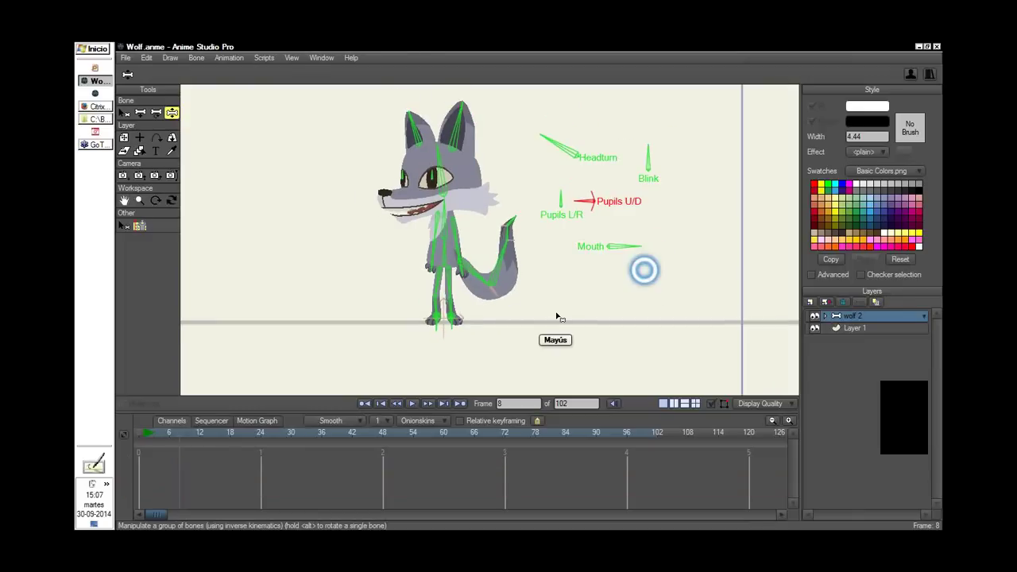
scroll(478, 315, up, 5)
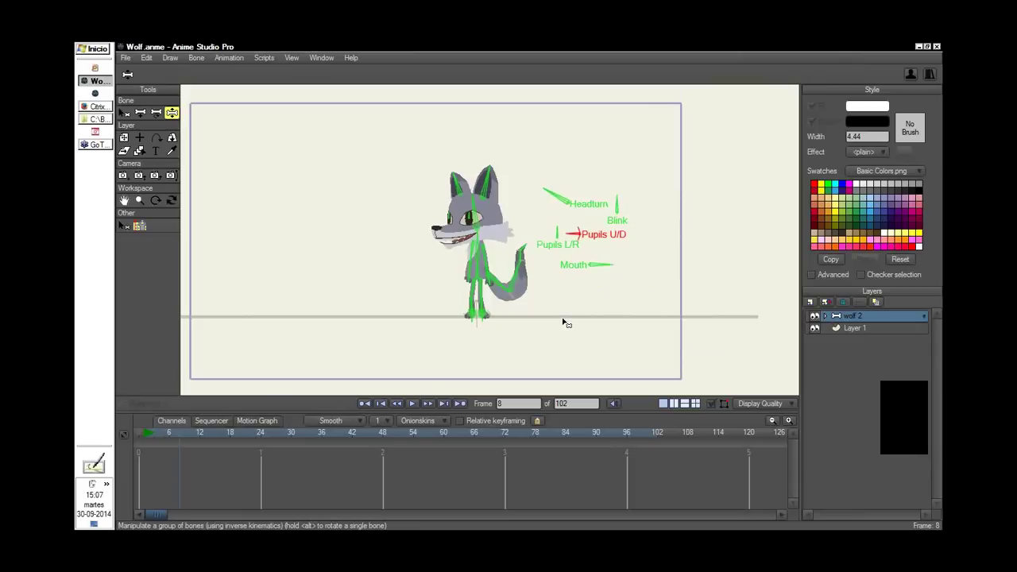
Enlarge the timeline, select all the wolf's bones at frame 1, and reset their position, scale and angle to set keyframes
click(146, 434)
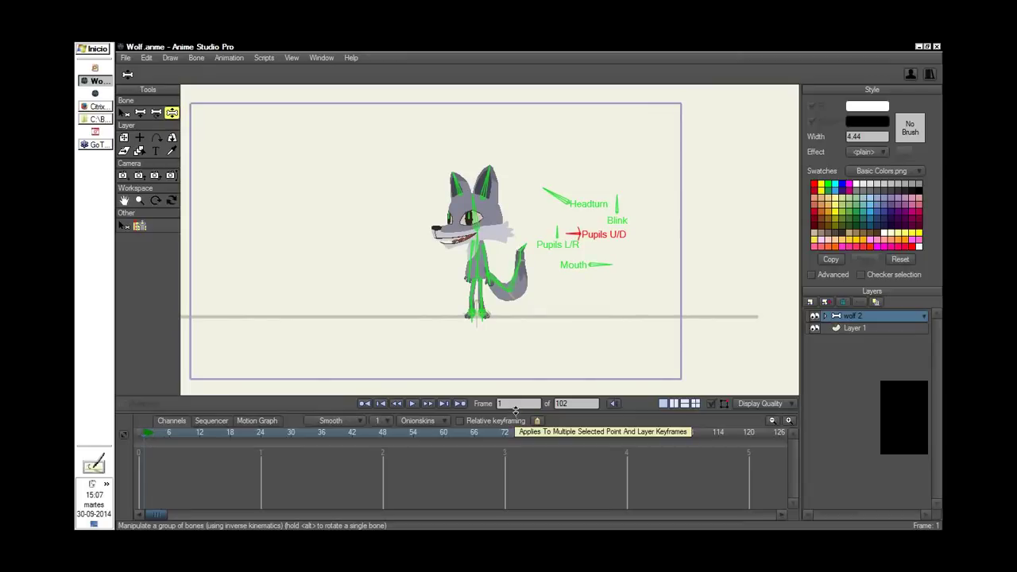
drag(515, 410, 514, 392)
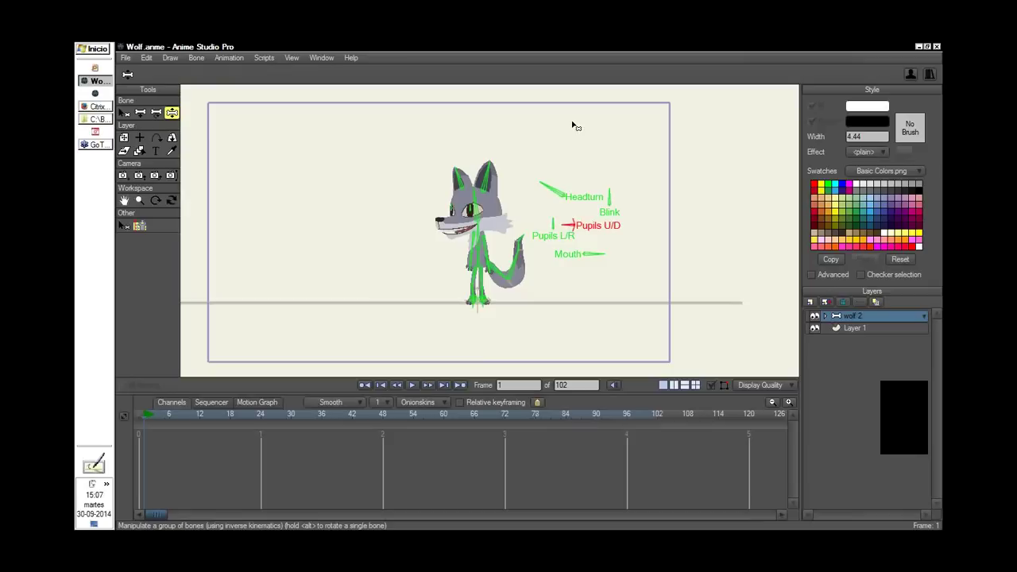
click(124, 113)
mouse_move(594, 327)
mouse_down()
mouse_move(633, 184)
mouse_move(560, 128)
mouse_move(439, 140)
mouse_move(412, 309)
mouse_move(509, 337)
mouse_move(588, 325)
mouse_up()
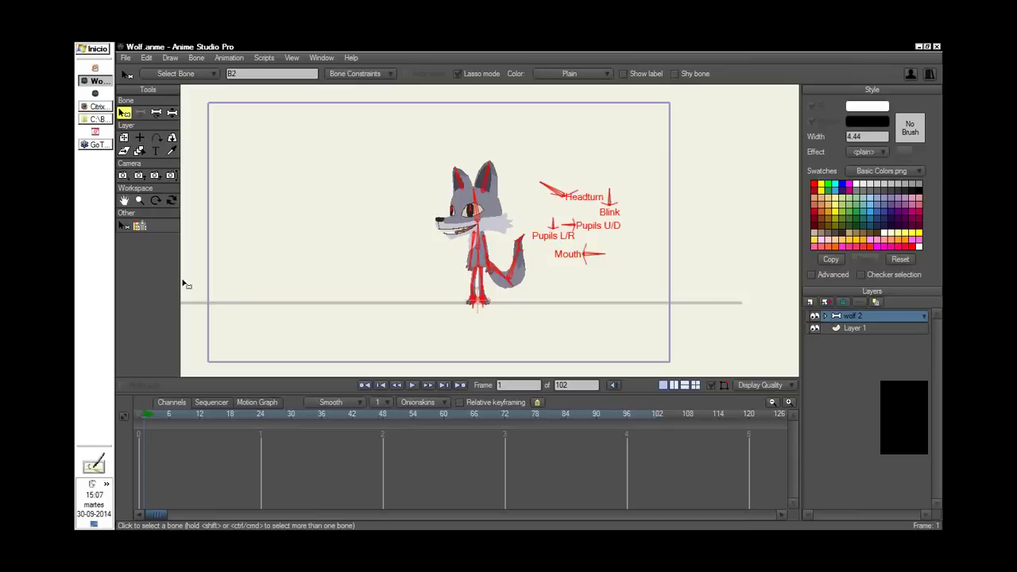
click(156, 113)
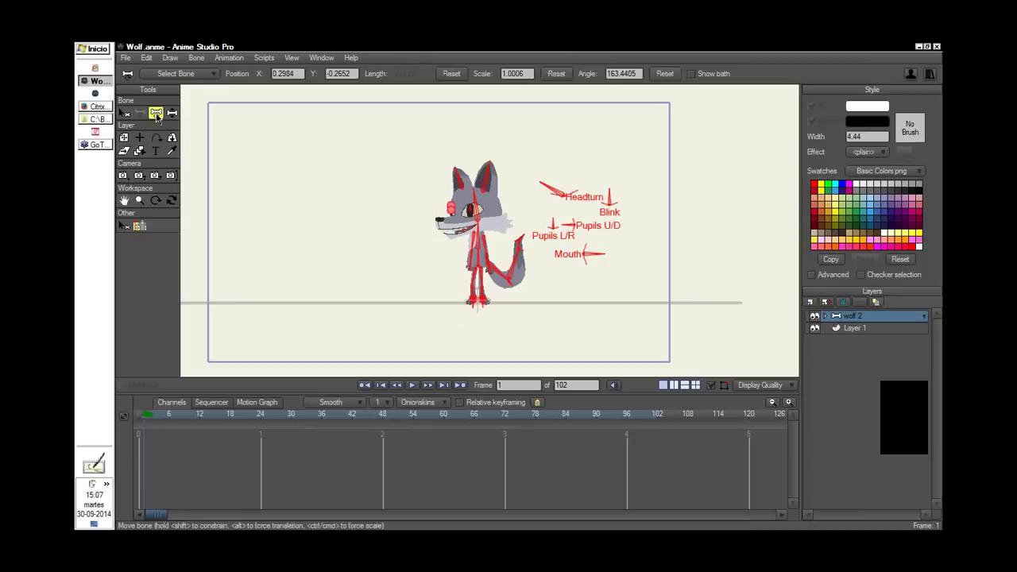
click(456, 77)
click(559, 76)
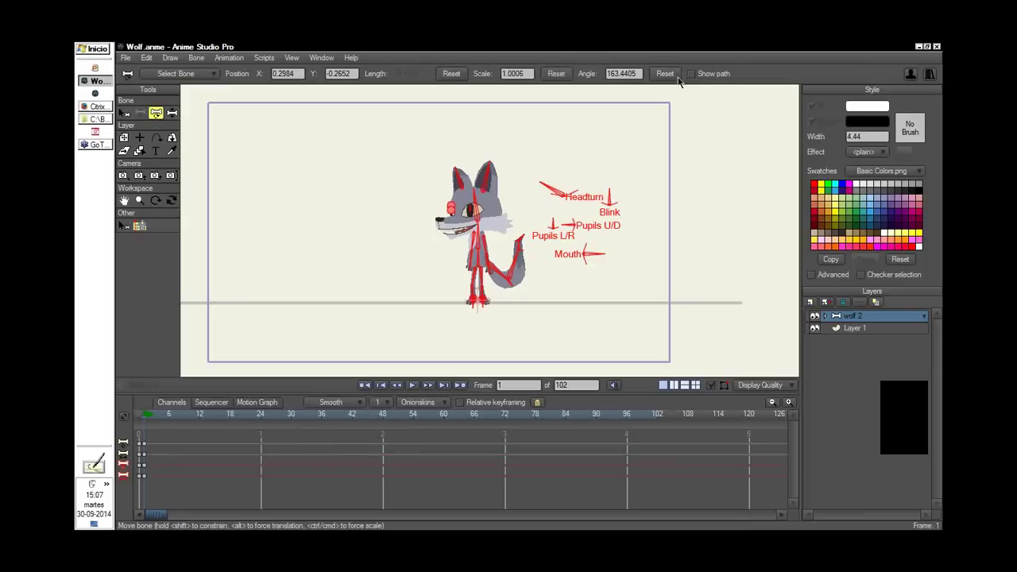
click(671, 82)
click(580, 291)
drag(578, 291, 539, 295)
scroll(540, 295, up, 2)
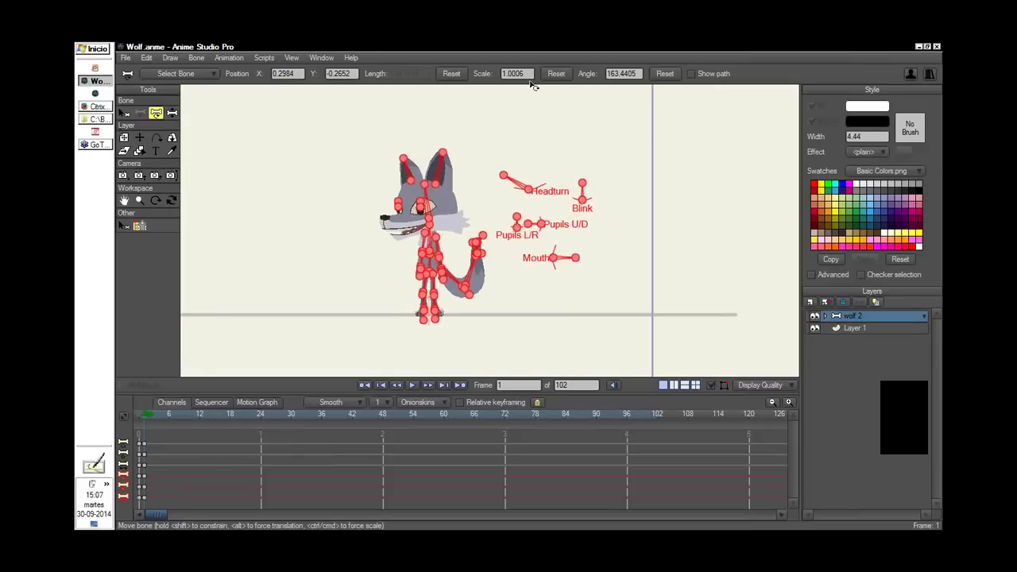
Deselect all the wolf's bones and move the timeline to frame 24
click(124, 114)
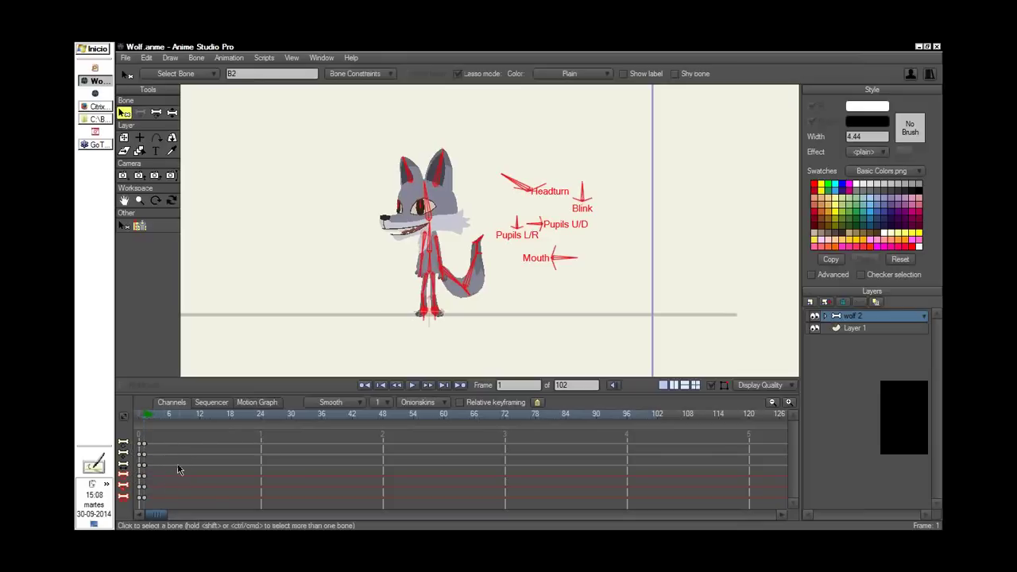
click(532, 323)
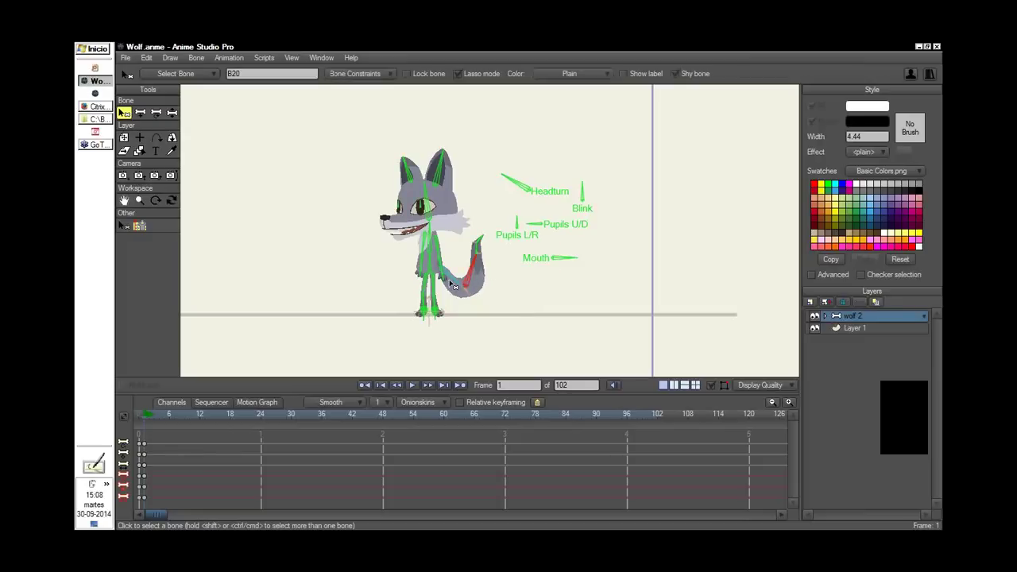
drag(498, 316, 525, 307)
click(203, 431)
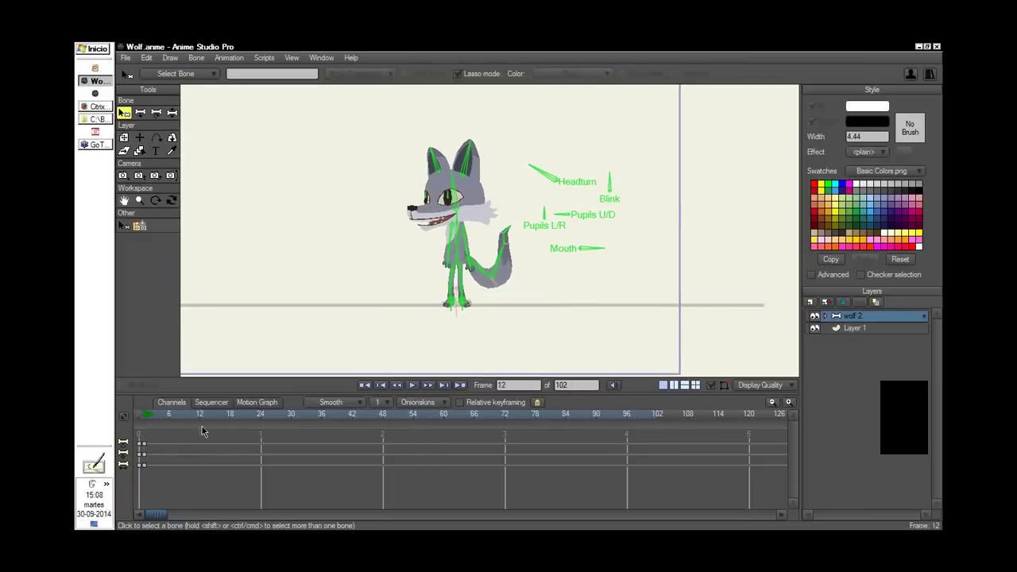
drag(190, 432, 261, 442)
scroll(561, 254, down, 2)
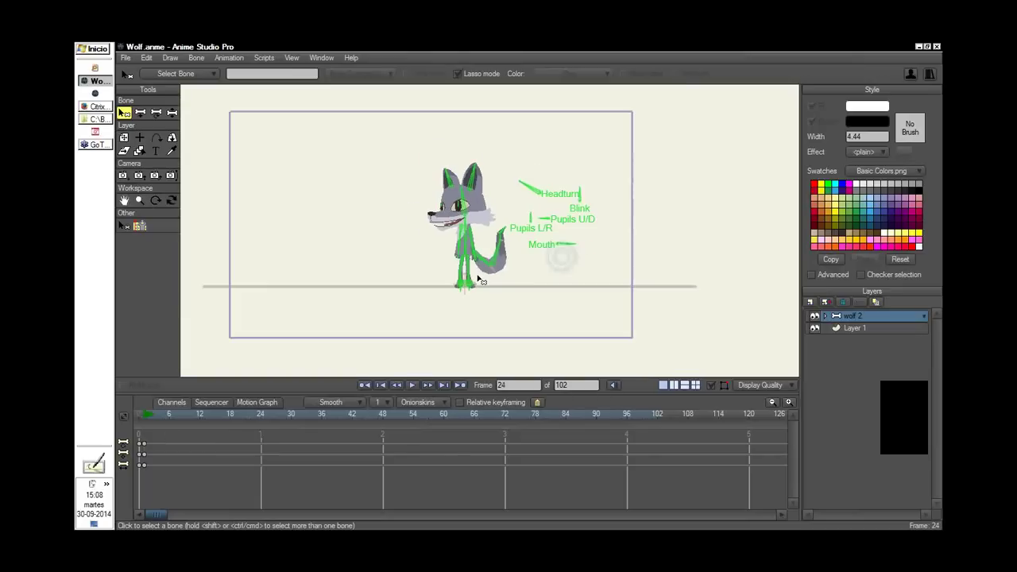
Freeze the wolf's pose at frame 24 to set keyframes on its bones
click(201, 61)
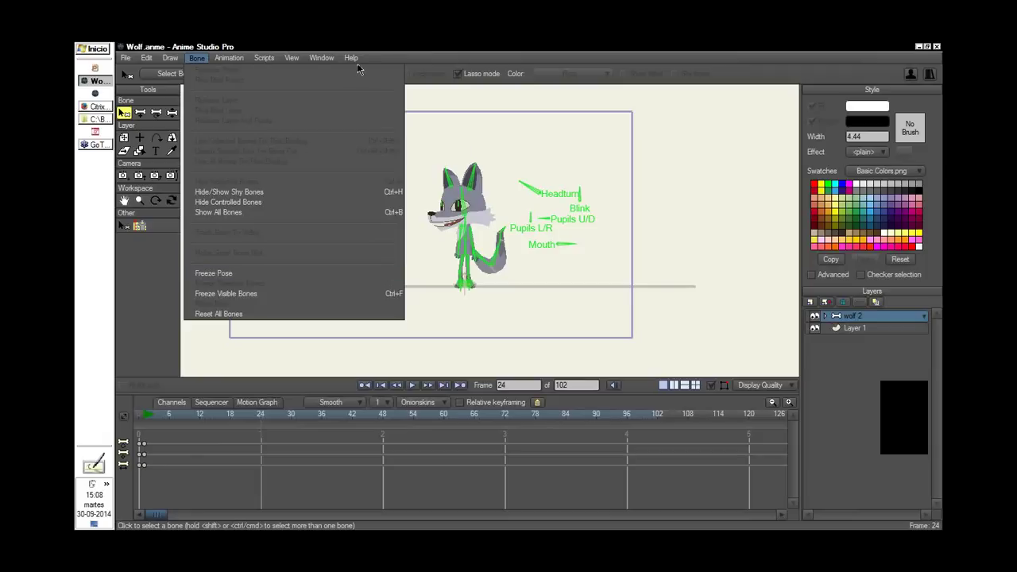
mouse_move(352, 59)
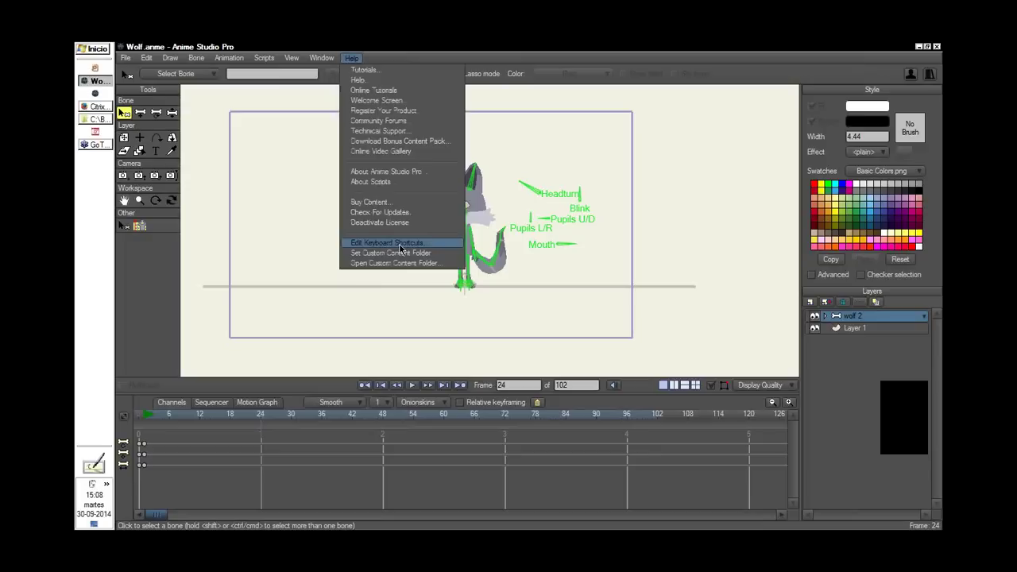
mouse_move(205, 62)
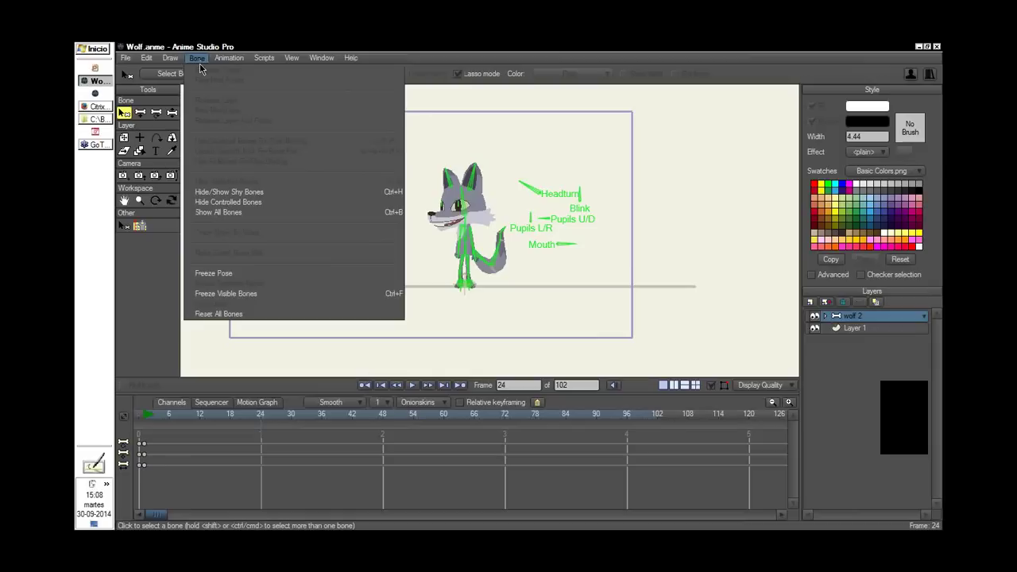
click(302, 274)
drag(282, 467, 262, 473)
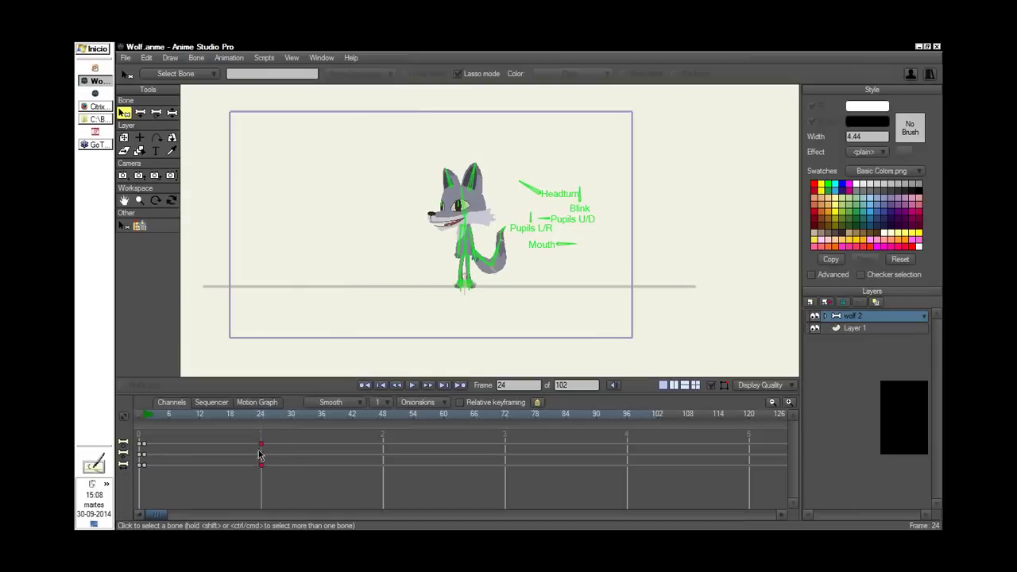
click(300, 470)
Enlarge the timeline slightly and move to frame 48
drag(592, 267, 592, 286)
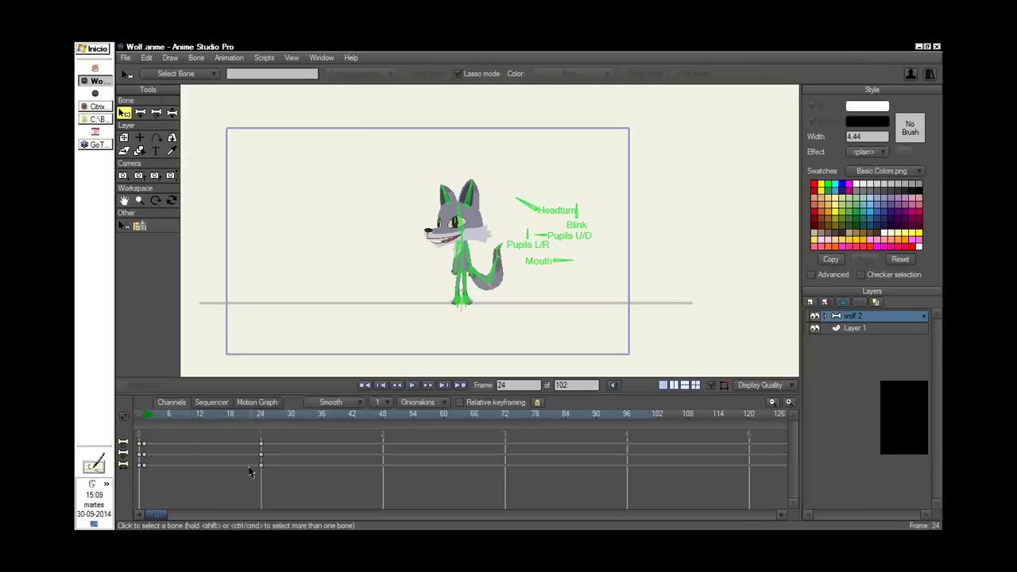
click(259, 417)
click(265, 421)
click(260, 422)
drag(387, 395, 387, 390)
click(383, 415)
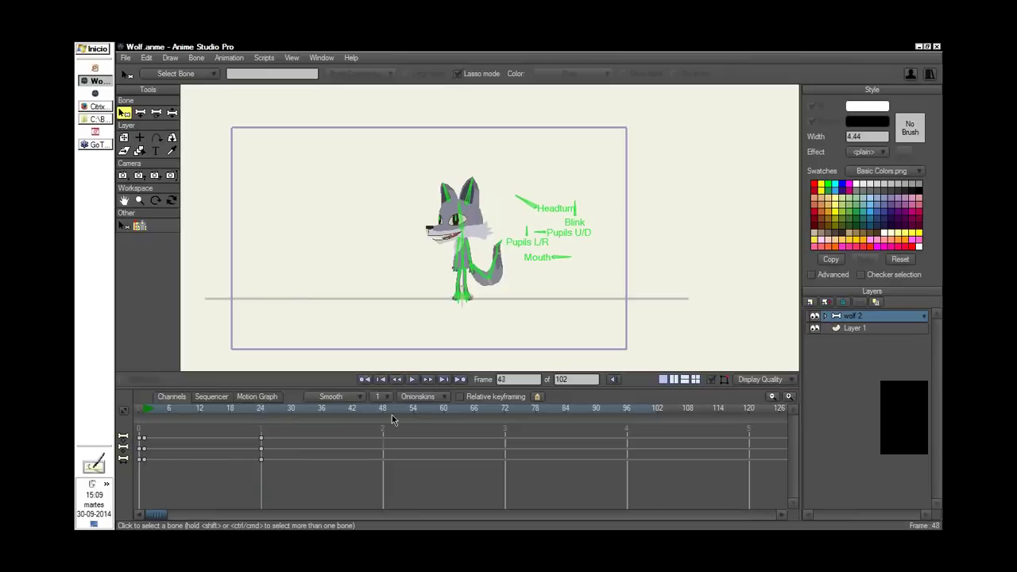
At frame 48, manipulate the wolf's body and foot bones to shift it forward, standing on the ground line with slightly bent legs
drag(493, 308, 534, 295)
key(z)
drag(470, 252, 355, 259)
drag(471, 303, 342, 308)
drag(444, 313, 357, 318)
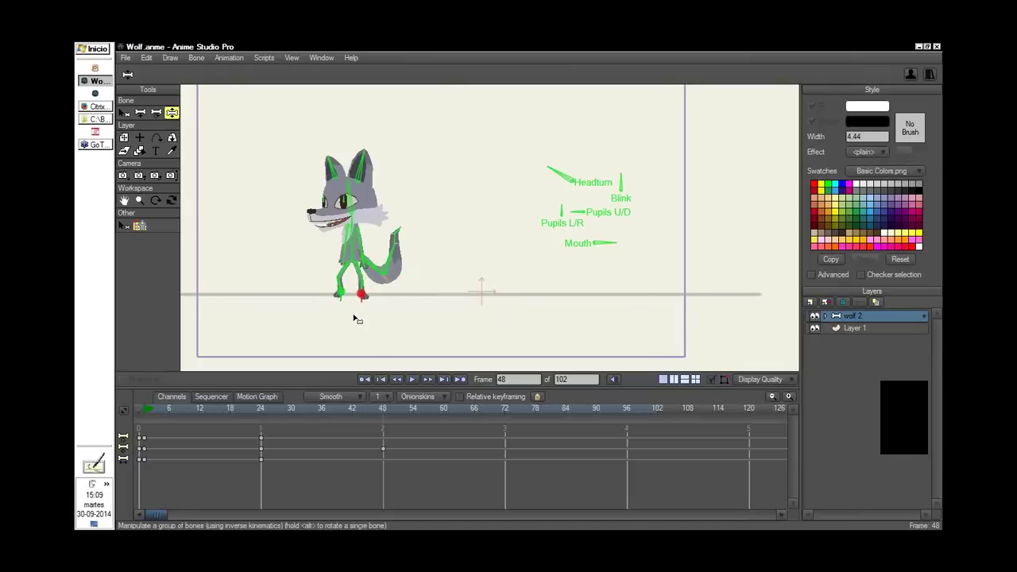
drag(355, 254, 349, 246)
drag(361, 313, 359, 304)
drag(350, 253, 348, 245)
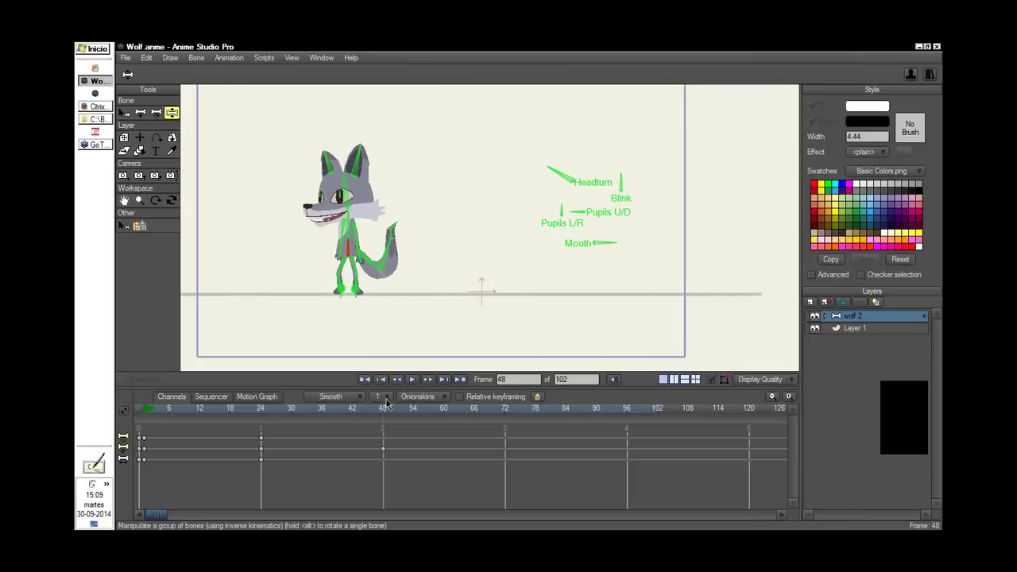
At frame 37, raise the wolf's body and feet high above the ground line to pose the middle of the jump
mouse_move(381, 410)
mouse_down()
mouse_move(326, 413)
mouse_move(385, 456)
mouse_move(367, 413)
mouse_up()
click(351, 408)
drag(351, 408, 323, 442)
drag(540, 211, 527, 271)
drag(432, 260, 441, 230)
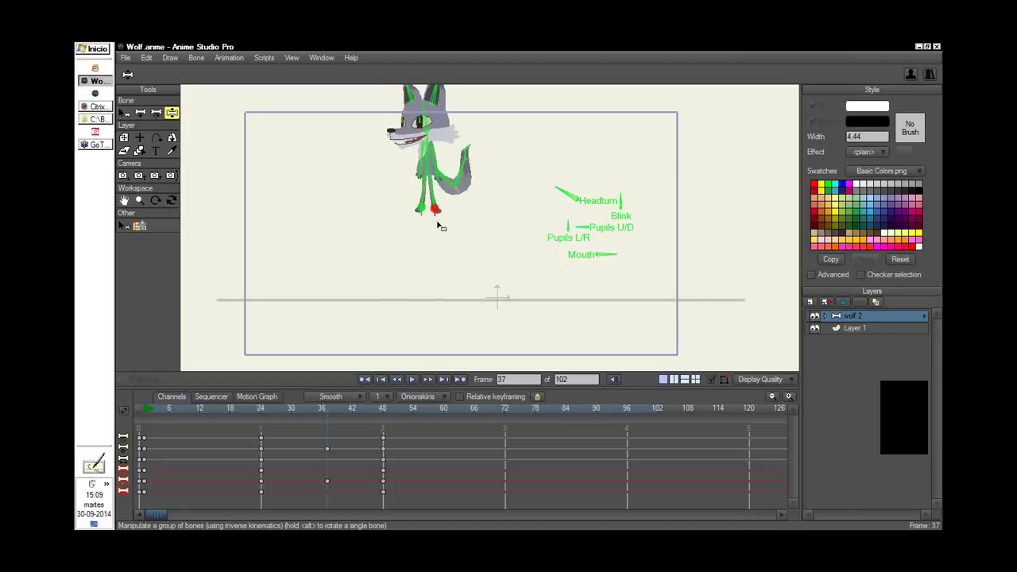
Scrub the timeline between frames 21 and 49 to review the wolf's jump
click(246, 412)
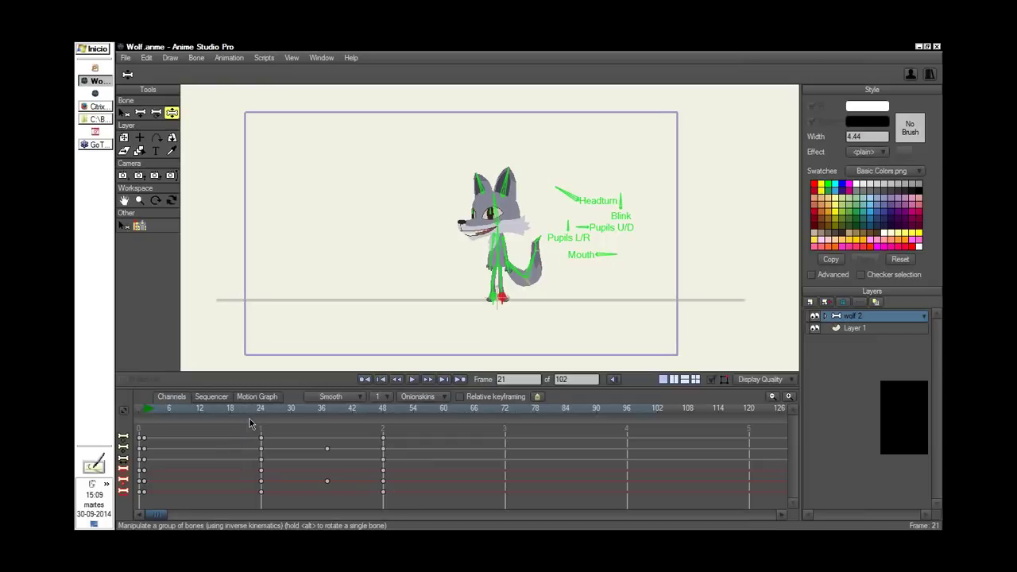
drag(256, 431, 387, 470)
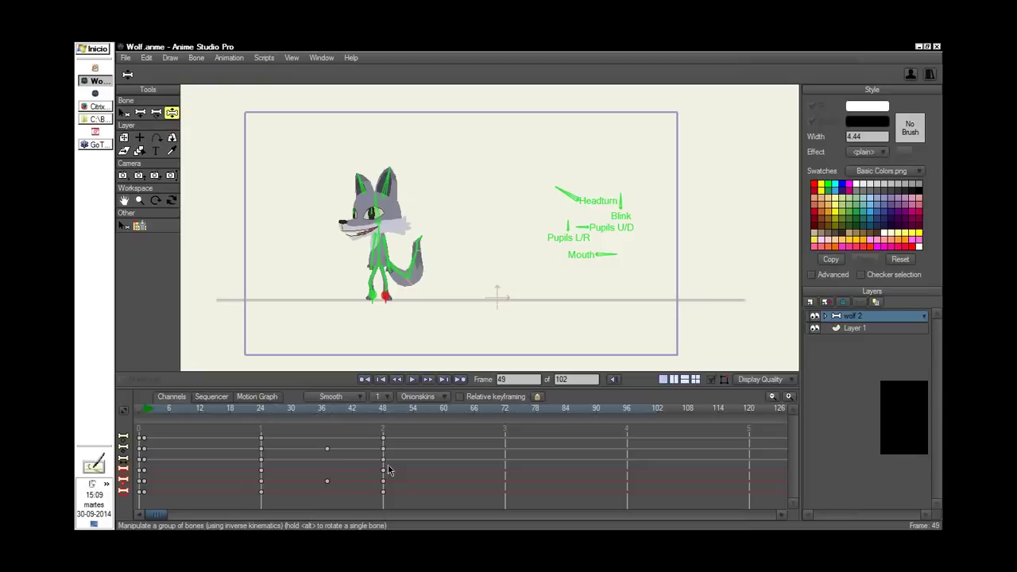
drag(257, 411, 265, 490)
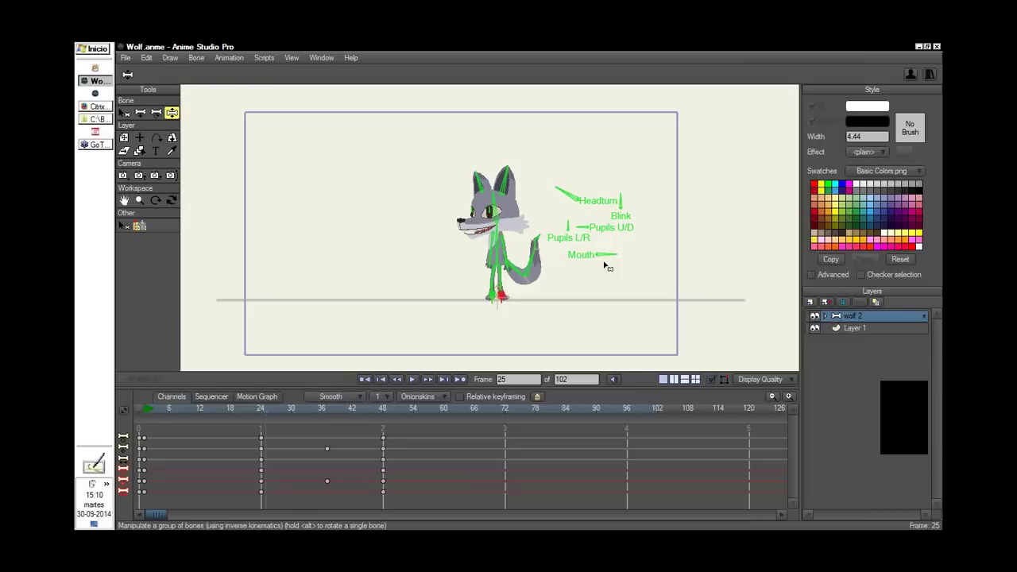
drag(260, 411, 357, 440)
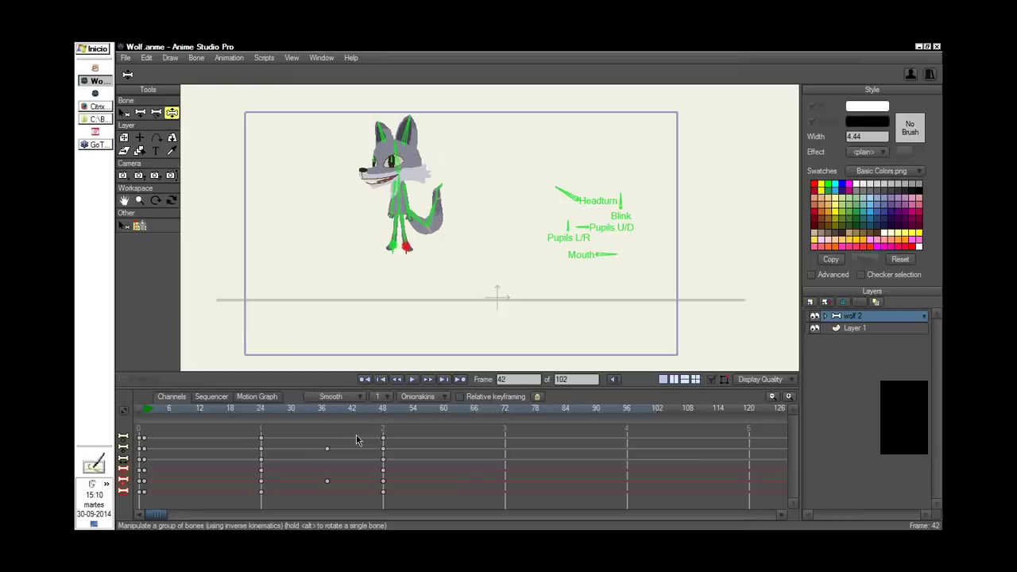
drag(356, 440, 382, 448)
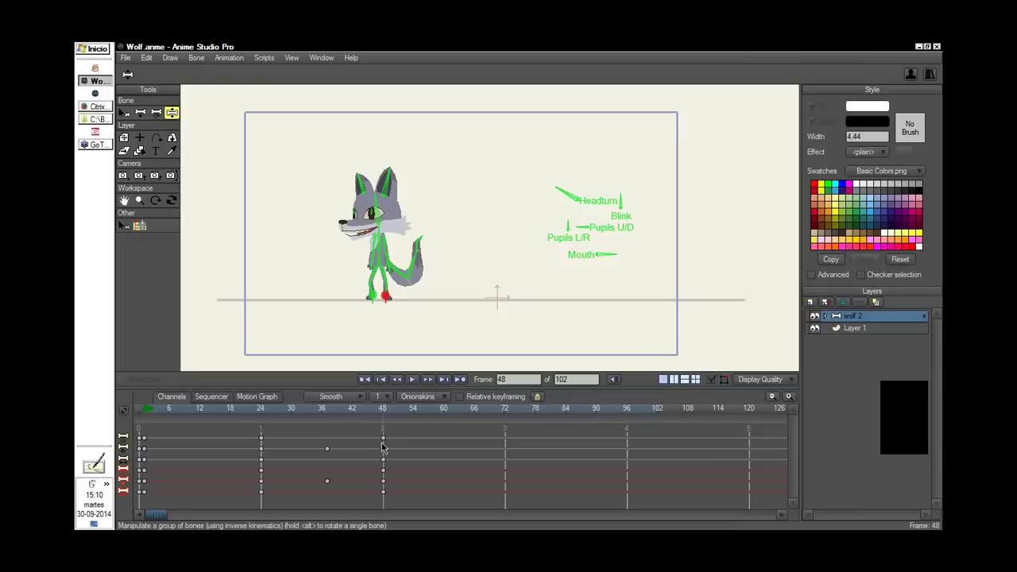
Select the jump's keyframes from frame 24 to 48 and compress them so the last ones fall on frame 31
drag(401, 433, 249, 507)
drag(383, 449, 296, 455)
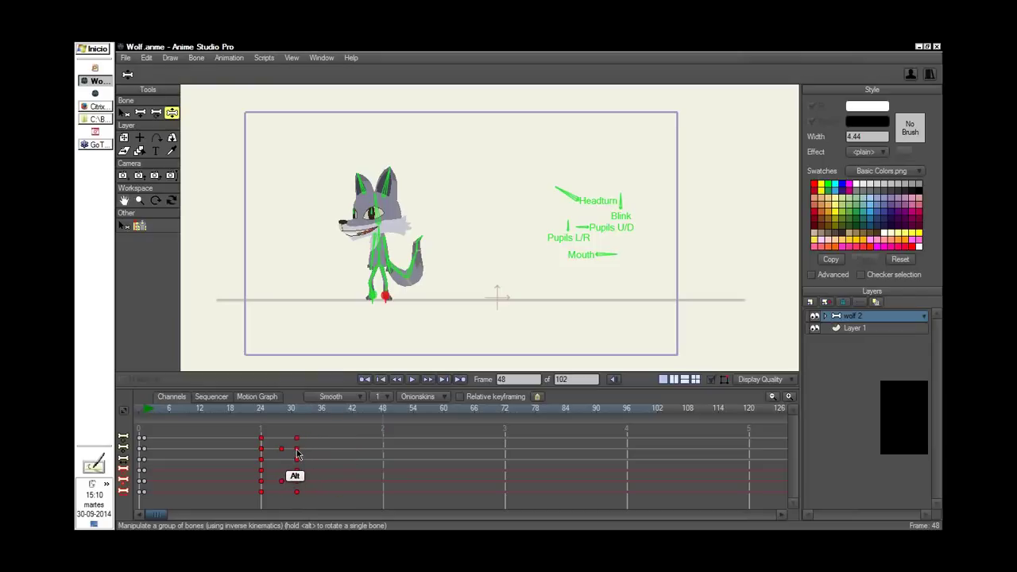
click(306, 470)
Play the shortened jump and scrub through it to examine the landing pose around frame 31
click(252, 421)
drag(252, 416, 216, 457)
key(space)
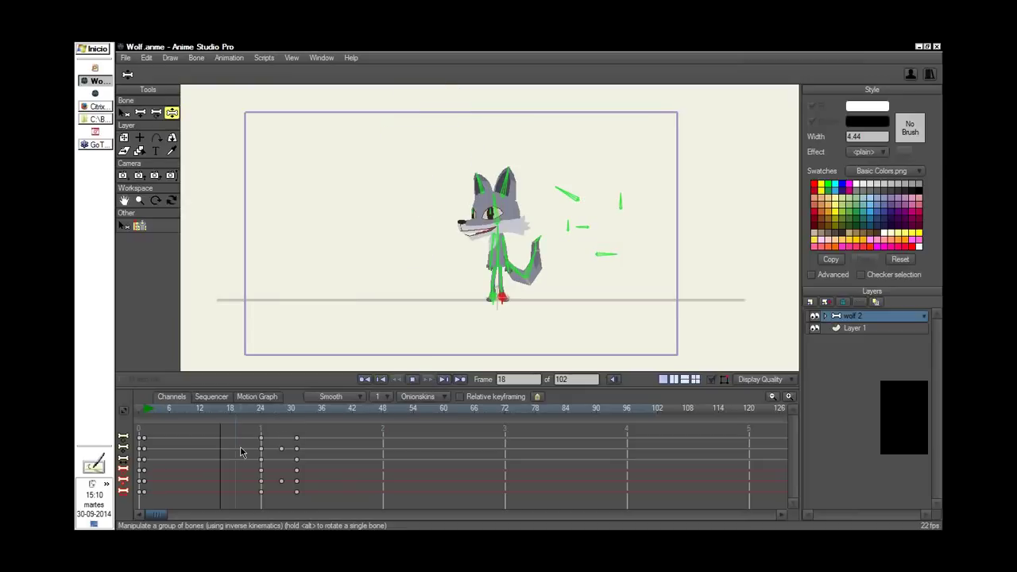
drag(251, 412, 301, 465)
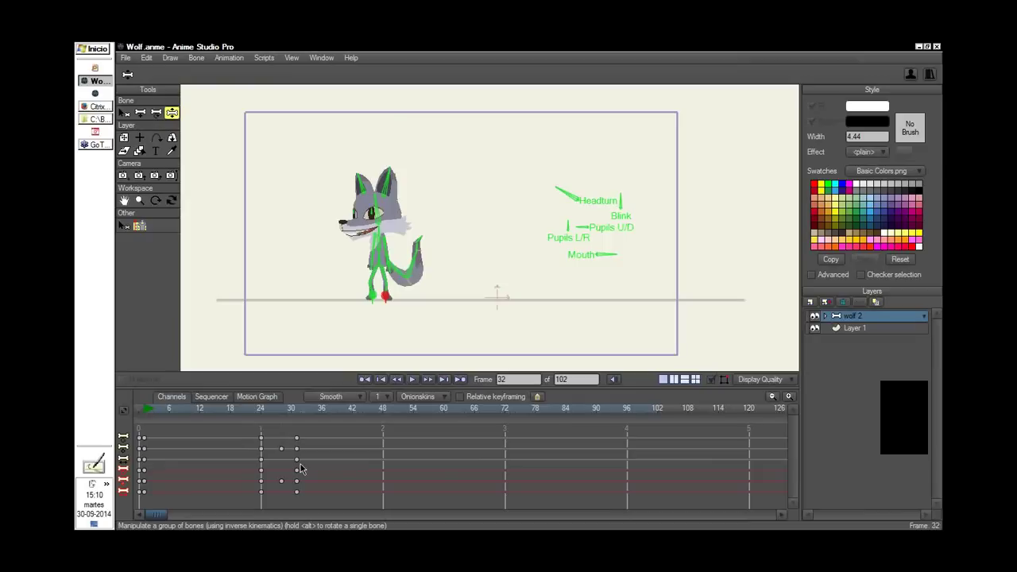
click(296, 464)
drag(402, 289, 408, 276)
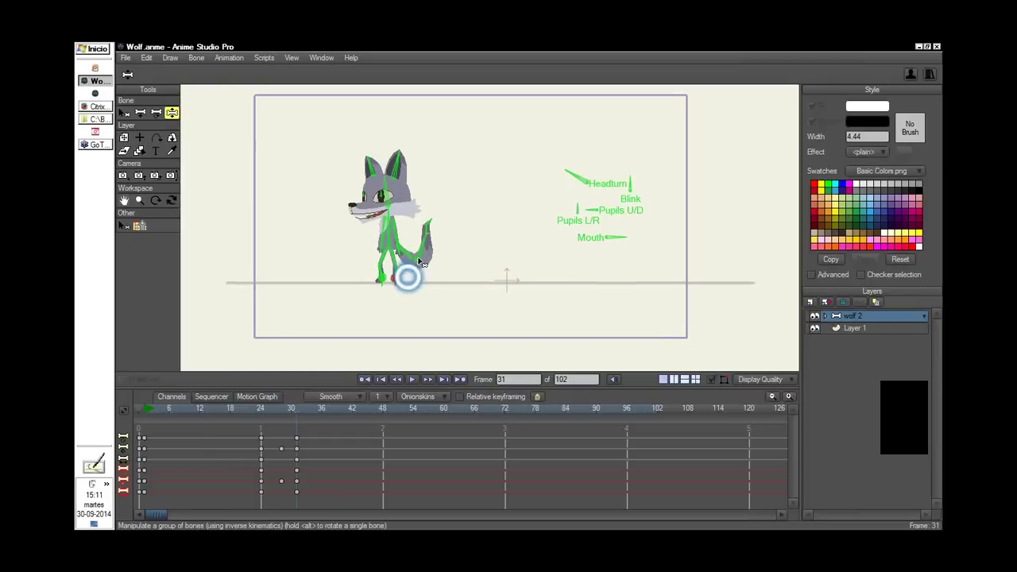
scroll(408, 276, up, 2)
Add a timeline marker named "action" at frame 24 and extend it to frame 31
drag(290, 425, 262, 450)
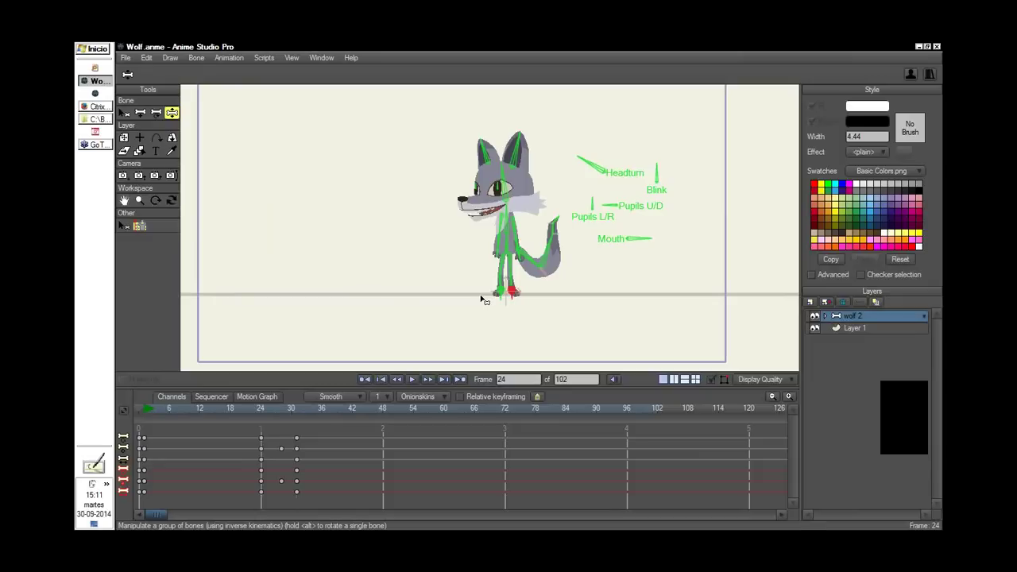
click(536, 397)
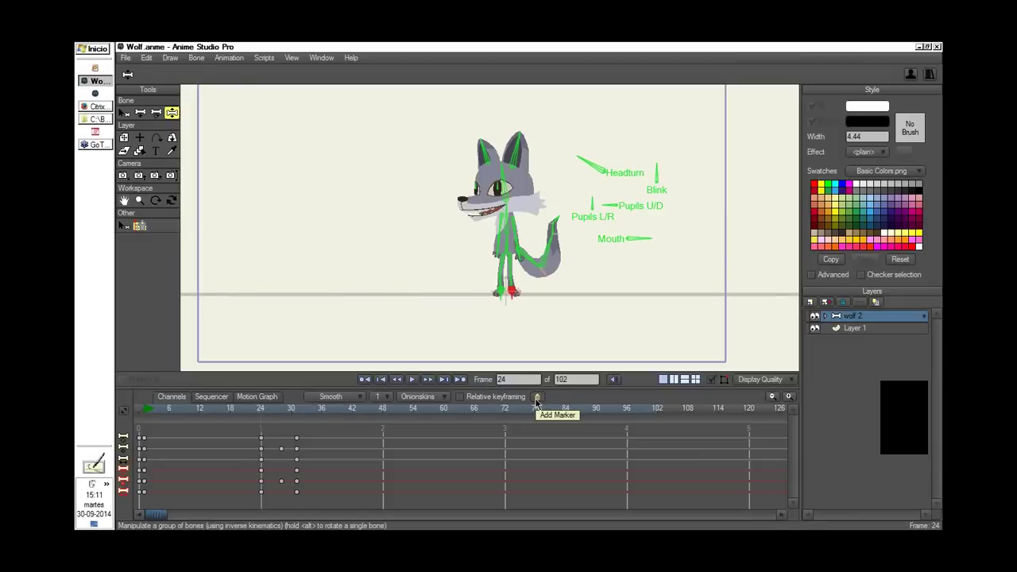
text(action)
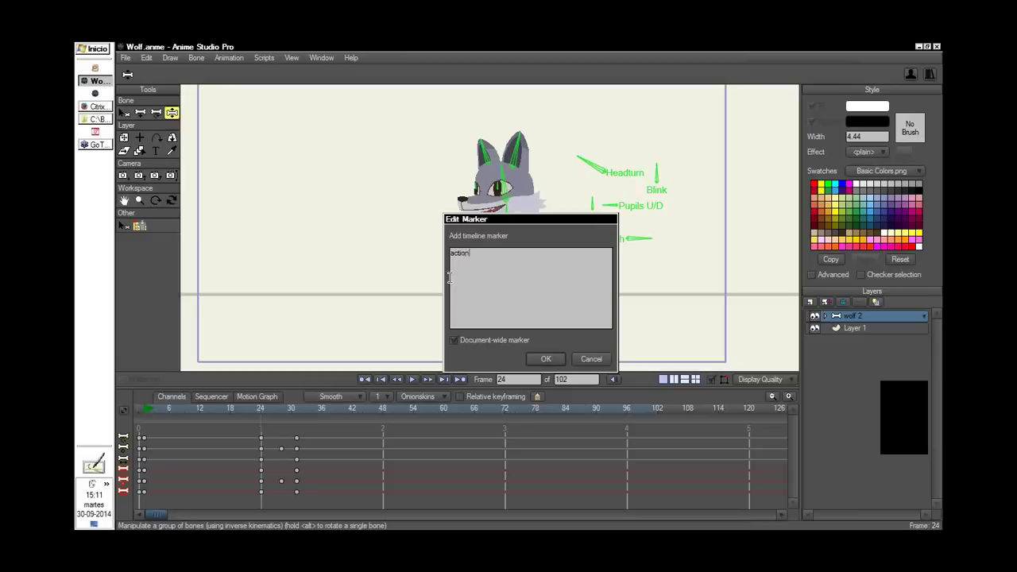
click(546, 361)
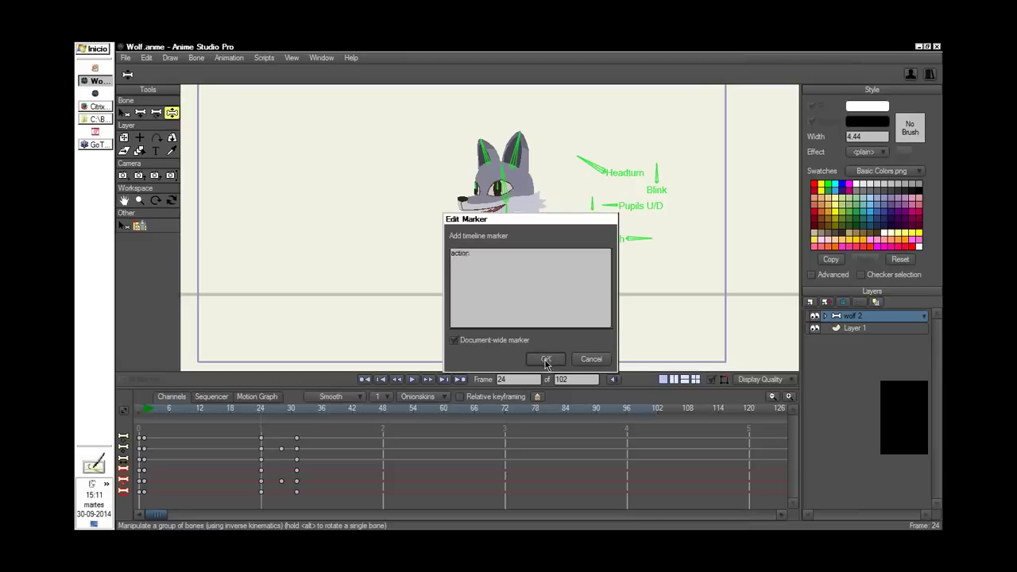
drag(262, 438, 297, 445)
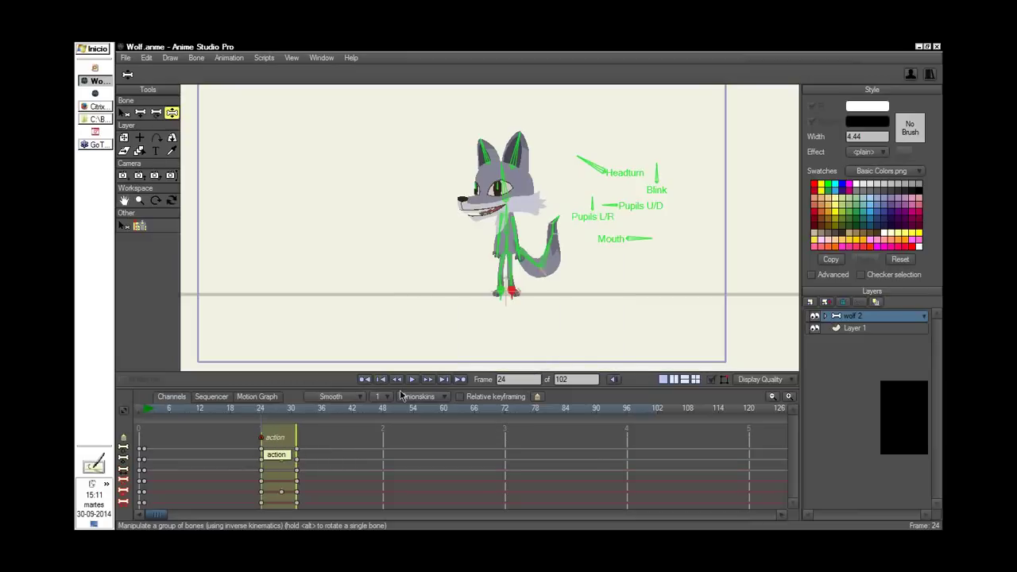
Enlarge the timeline and scrub through the marked action from frame 24 to 31
click(402, 394)
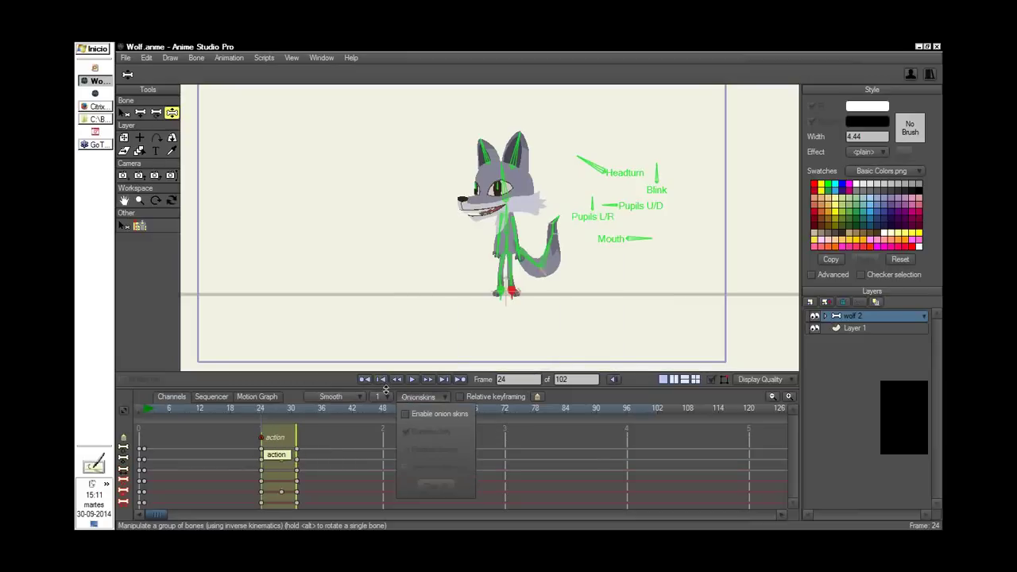
drag(386, 390, 384, 378)
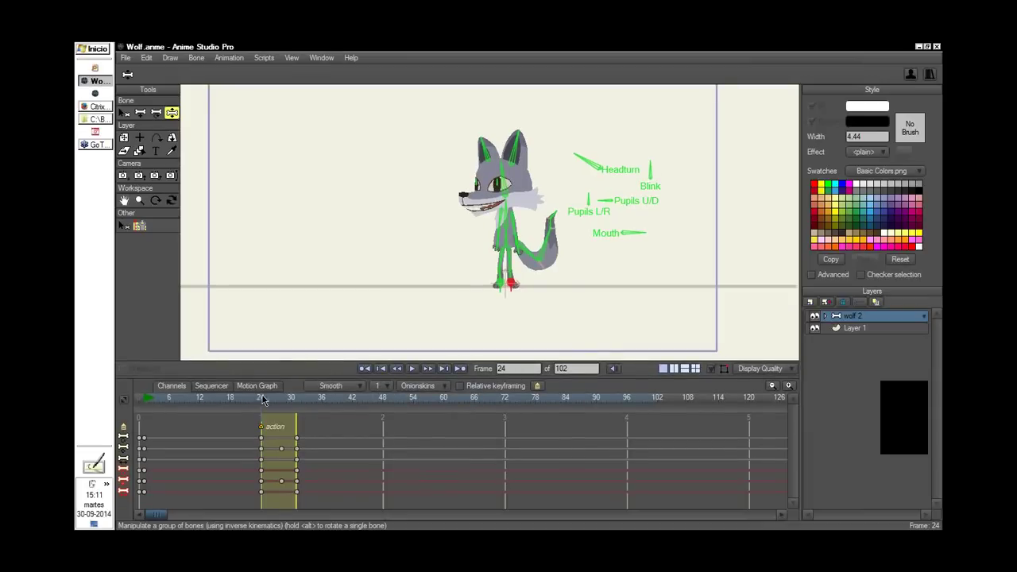
drag(261, 404, 294, 424)
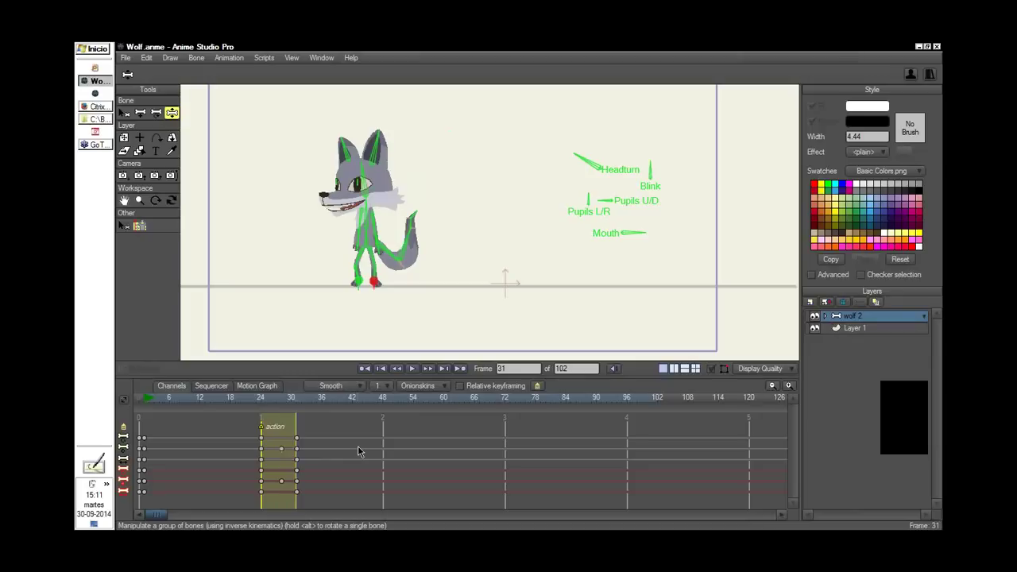
click(272, 402)
Set keyframes for the wolf's standing pose at frame 18 and scrub the frames leading to the action
click(229, 399)
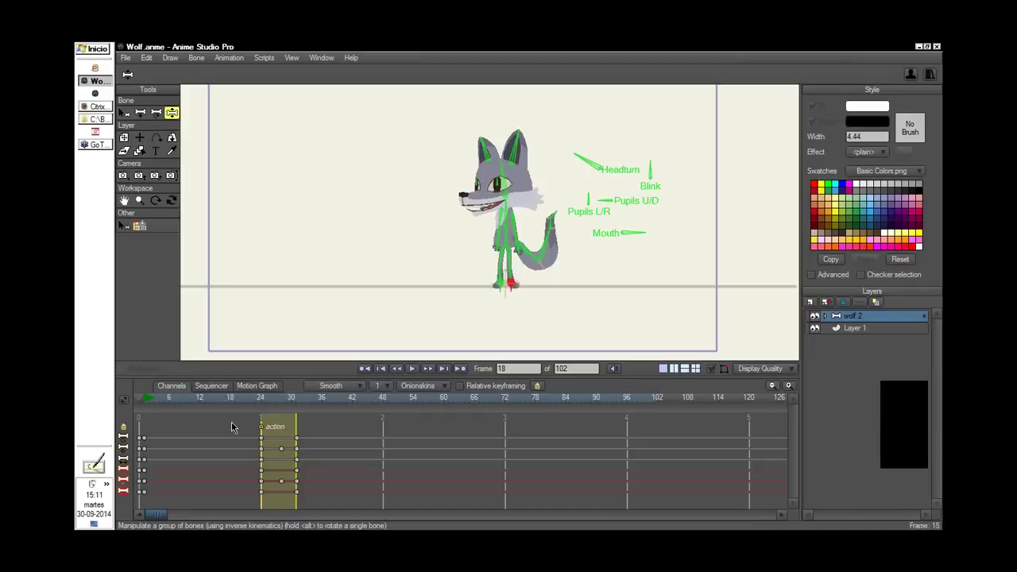
click(761, 70)
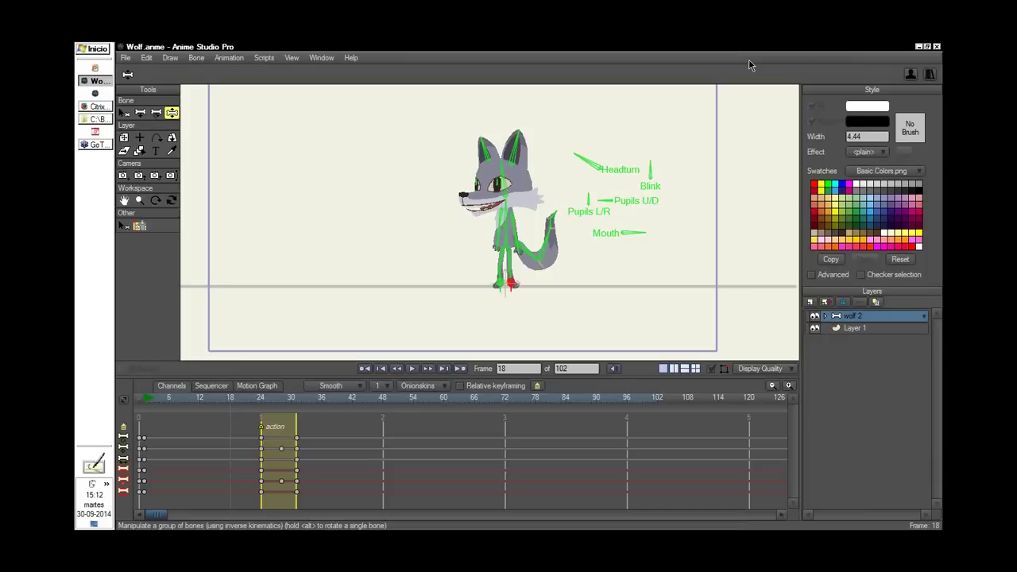
drag(256, 401, 243, 428)
drag(243, 403, 231, 403)
drag(253, 401, 241, 426)
At frame 23, manipulate the bones to pose the wolf crouching and leaning forward with bent knees and arms
click(529, 239)
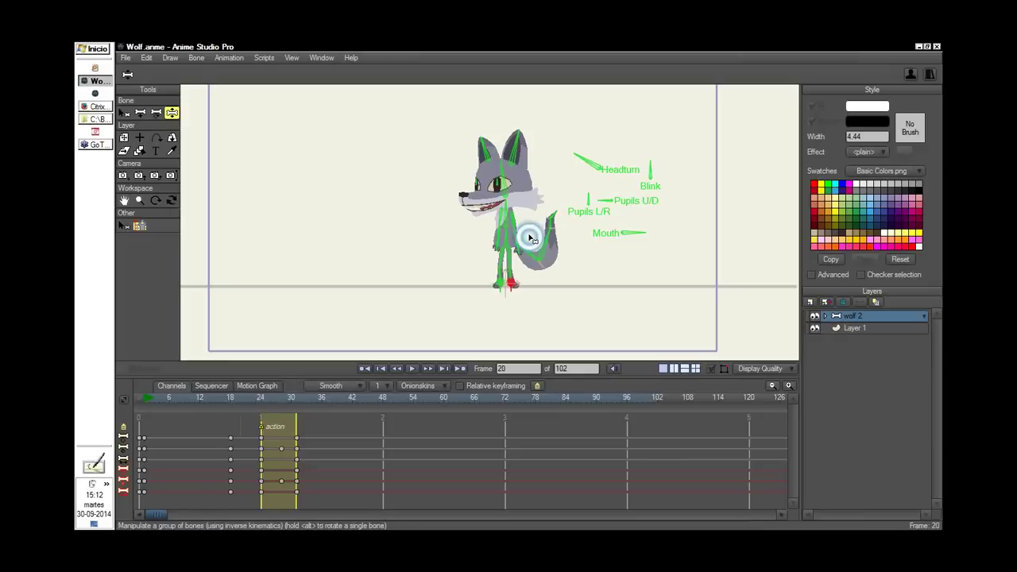
drag(530, 236, 524, 302)
click(259, 401)
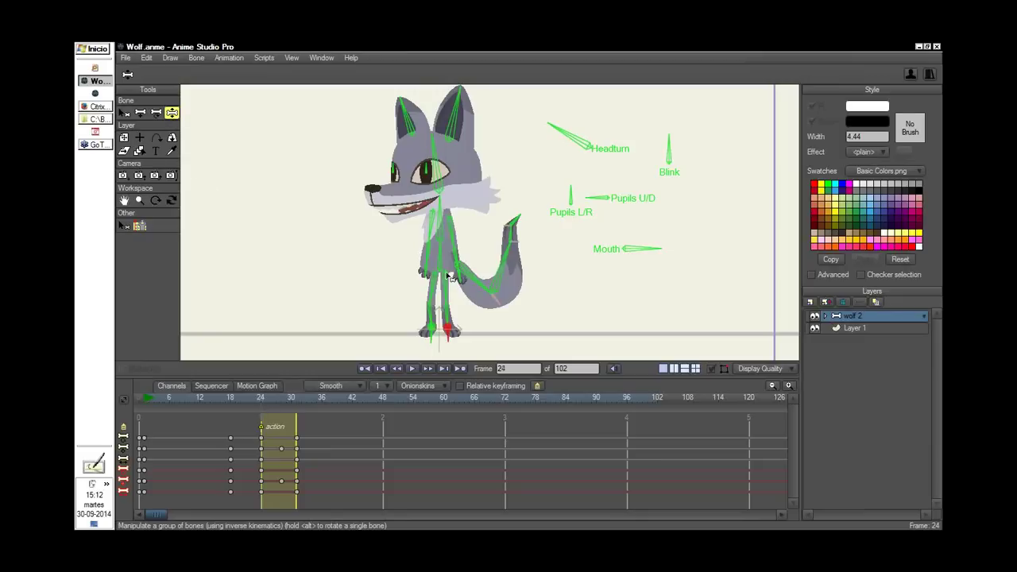
drag(438, 251, 435, 274)
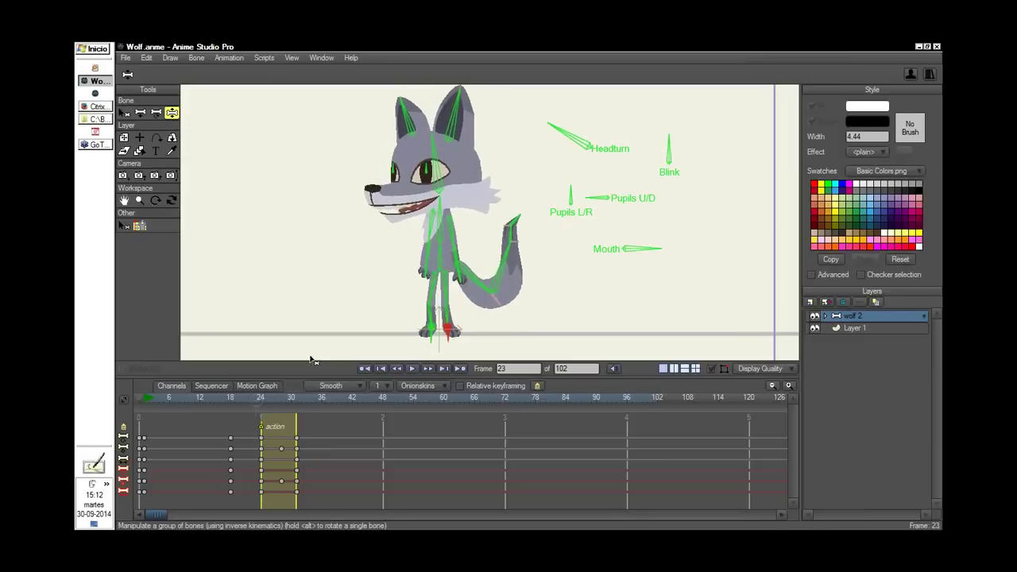
drag(441, 253, 407, 289)
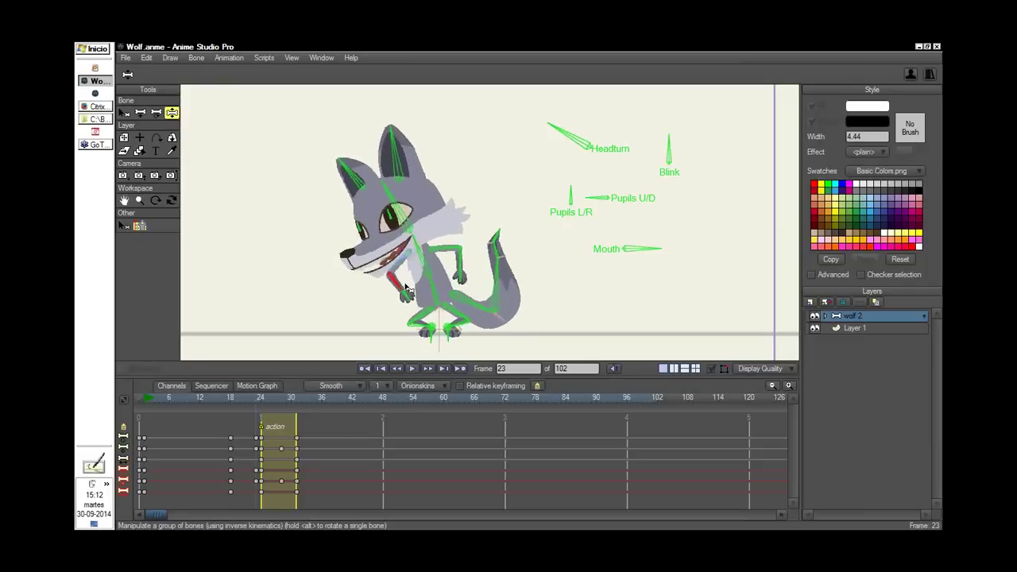
Add a timeline marker named "anticipation" before the action and make it span frames 15 to 24
scroll(551, 220, down, 3)
mouse_move(248, 413)
mouse_down()
mouse_move(235, 424)
mouse_move(274, 440)
mouse_move(239, 449)
mouse_move(283, 456)
mouse_move(229, 461)
mouse_move(234, 429)
mouse_move(259, 435)
mouse_up()
key(alt)
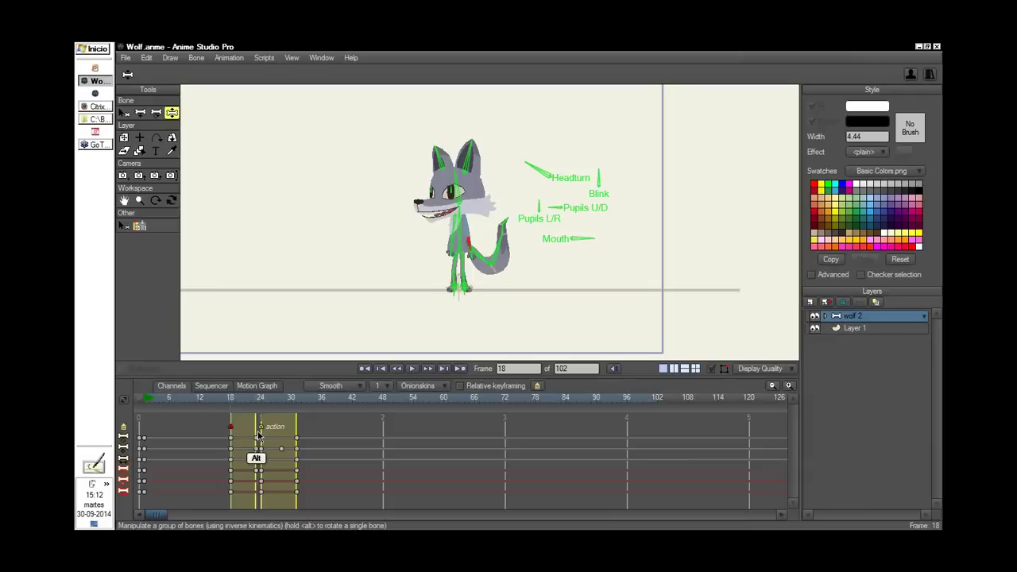
double_click(233, 430)
text(anticipation)
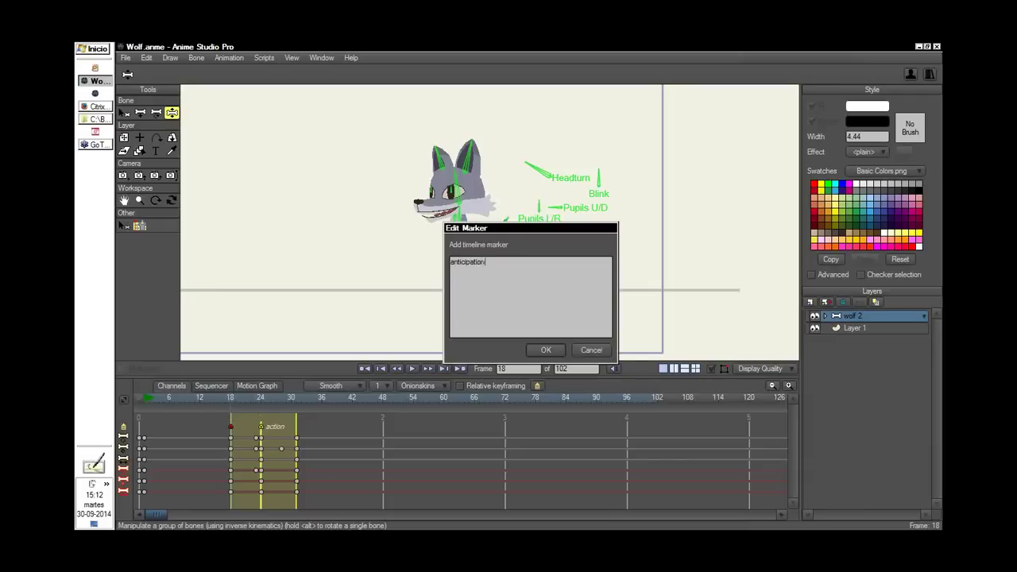
click(547, 351)
drag(231, 430, 215, 432)
key(alt)
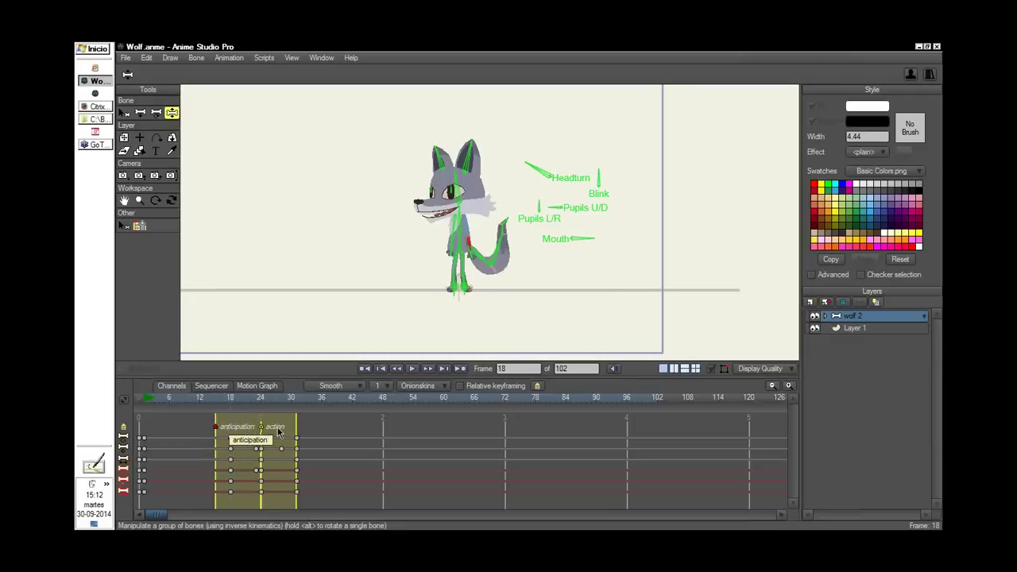
Color the action marker green and add a "reaction" marker spanning frames 31 to 39
right_click(262, 448)
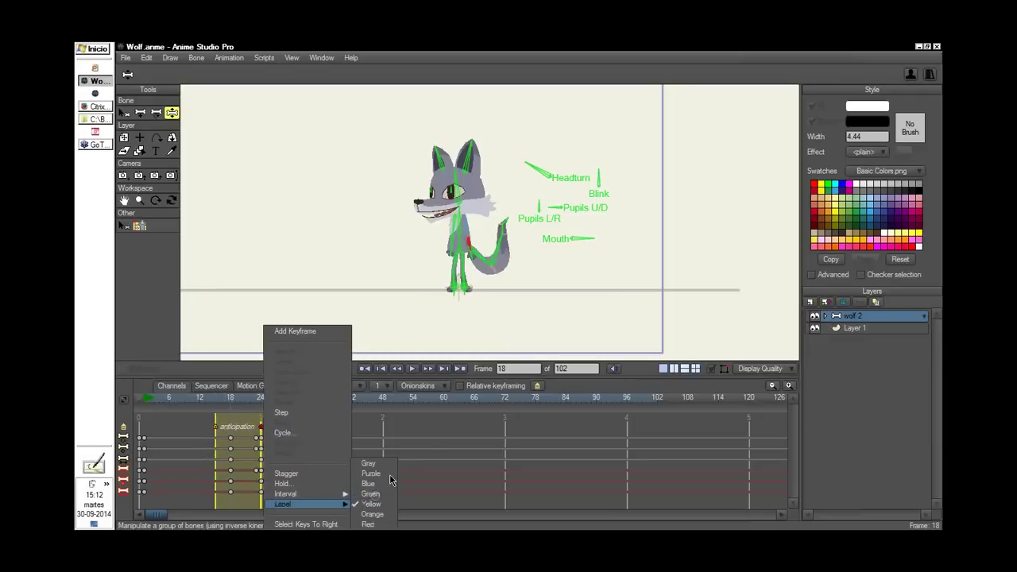
click(429, 449)
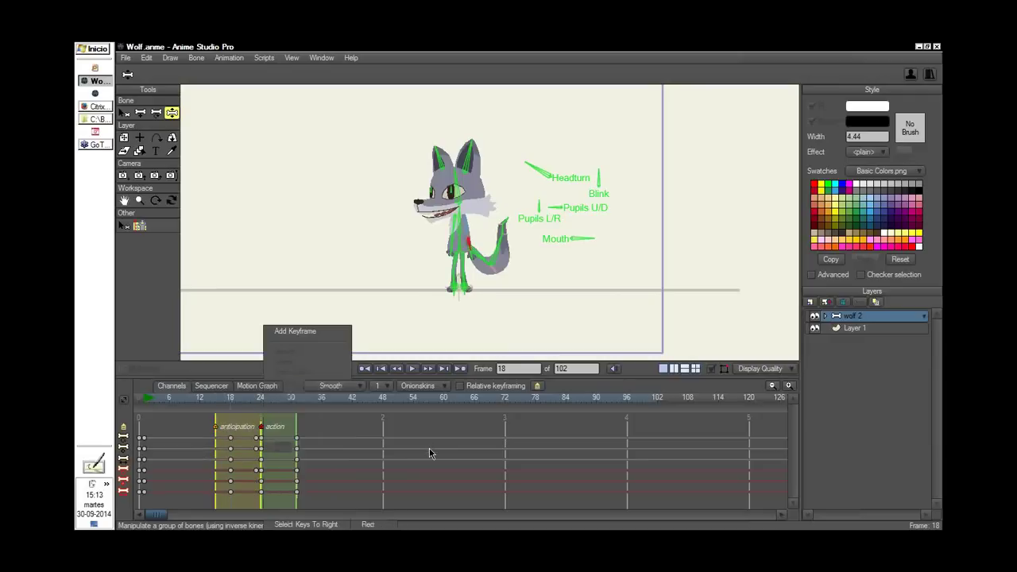
click(249, 398)
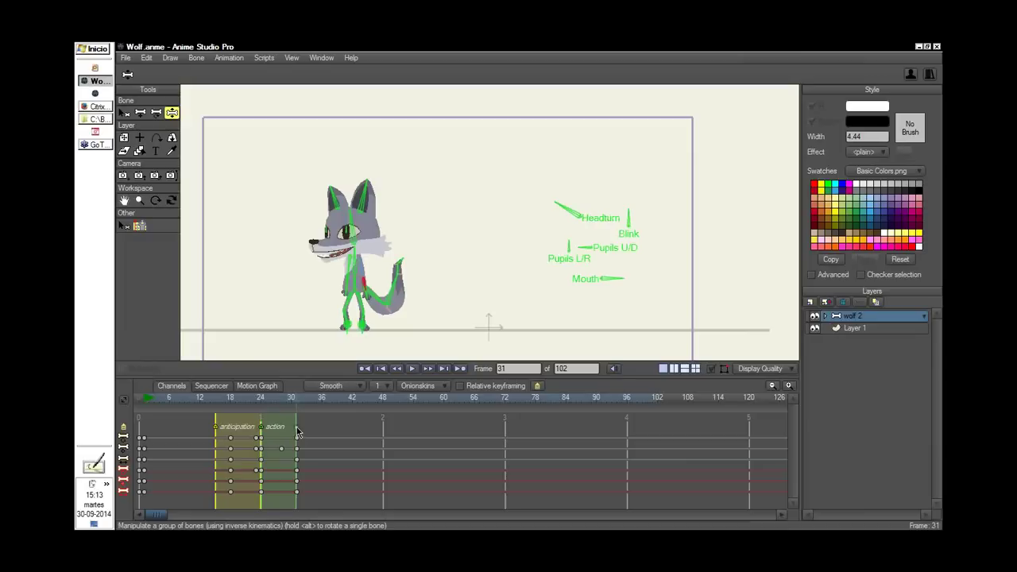
drag(296, 428, 336, 431)
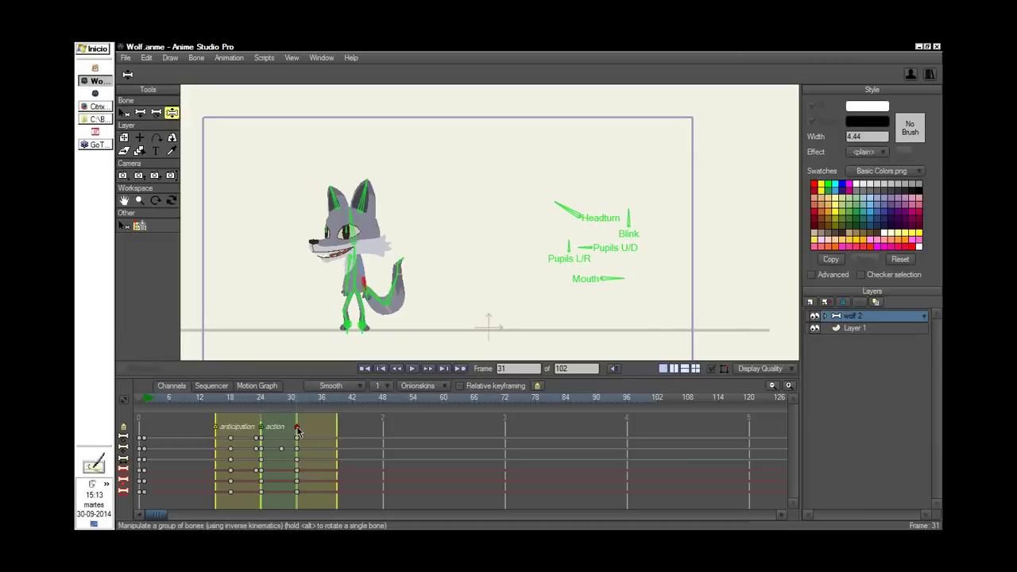
double_click(298, 428)
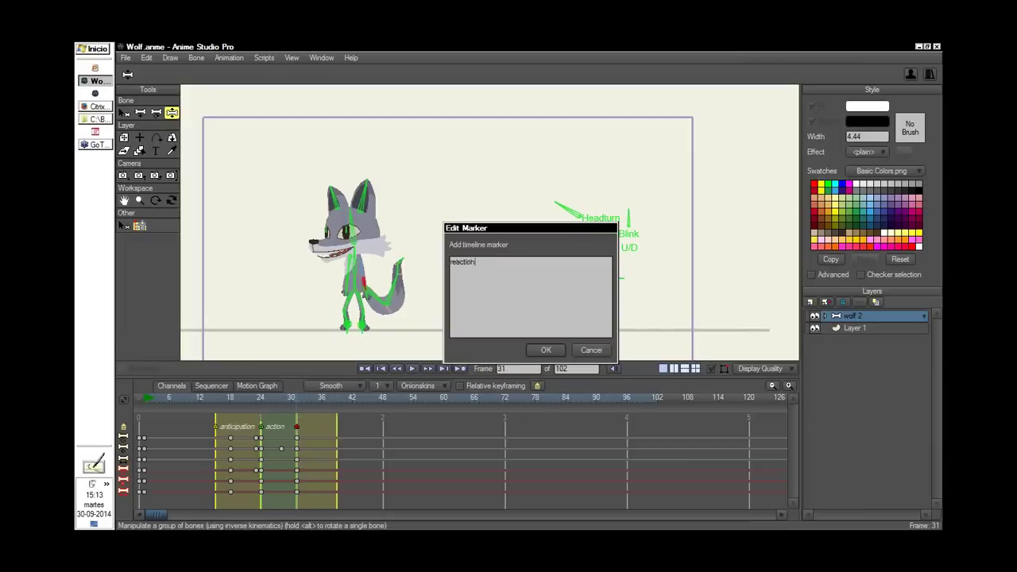
click(546, 350)
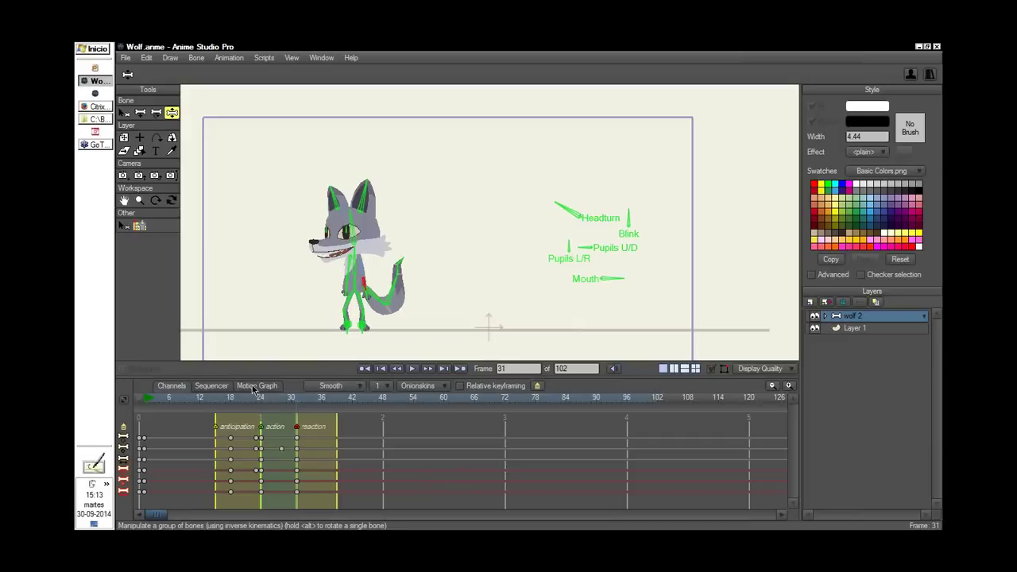
Pose the wolf's landing reaction by lowering its body at frame 35 and raising it at frame 38
drag(252, 404, 296, 412)
drag(421, 221, 449, 199)
scroll(433, 221, up, 2)
drag(304, 402, 317, 405)
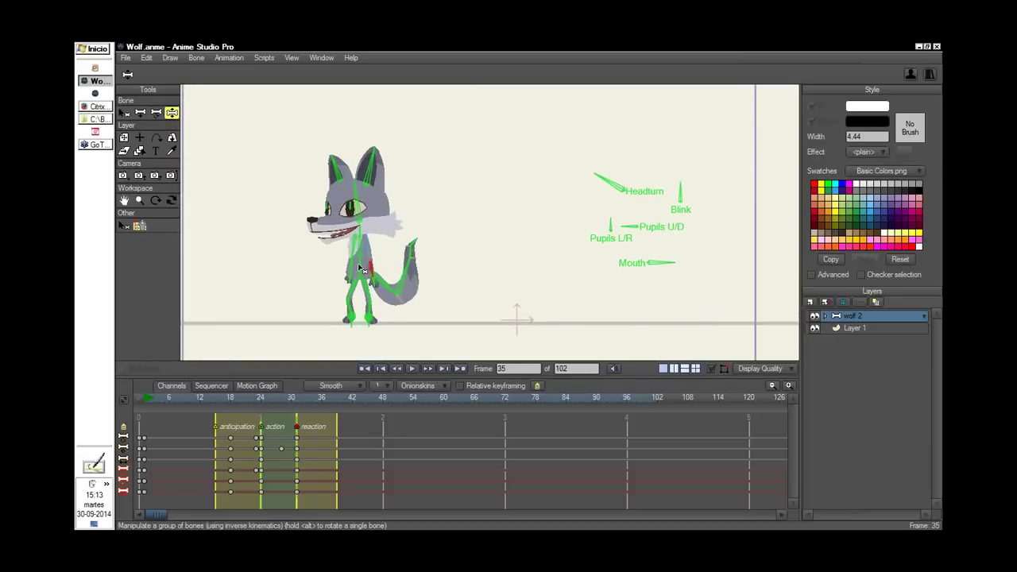
drag(361, 270, 359, 285)
click(224, 401)
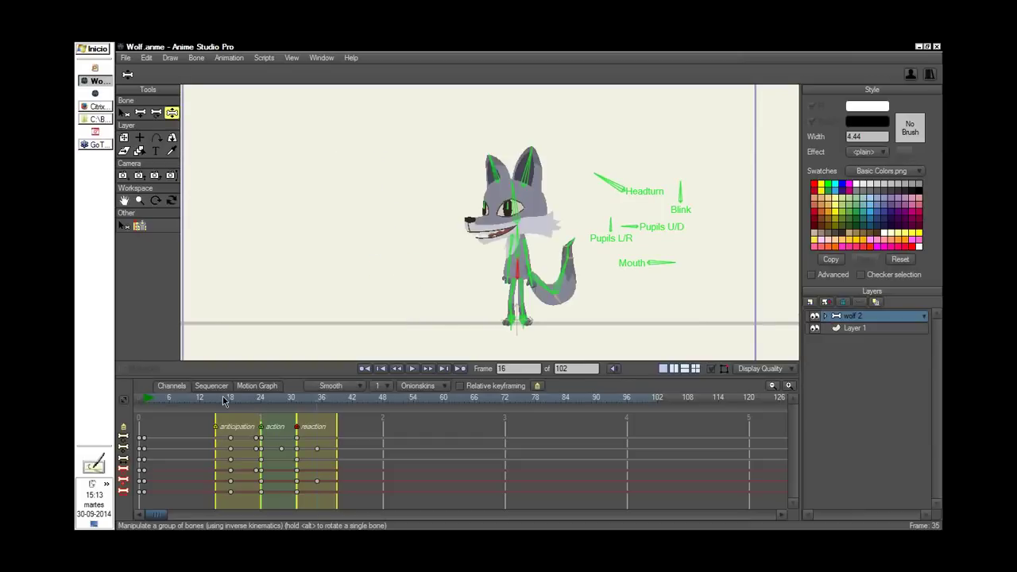
drag(224, 401, 329, 446)
key(ctrl+Right)
drag(358, 287, 364, 270)
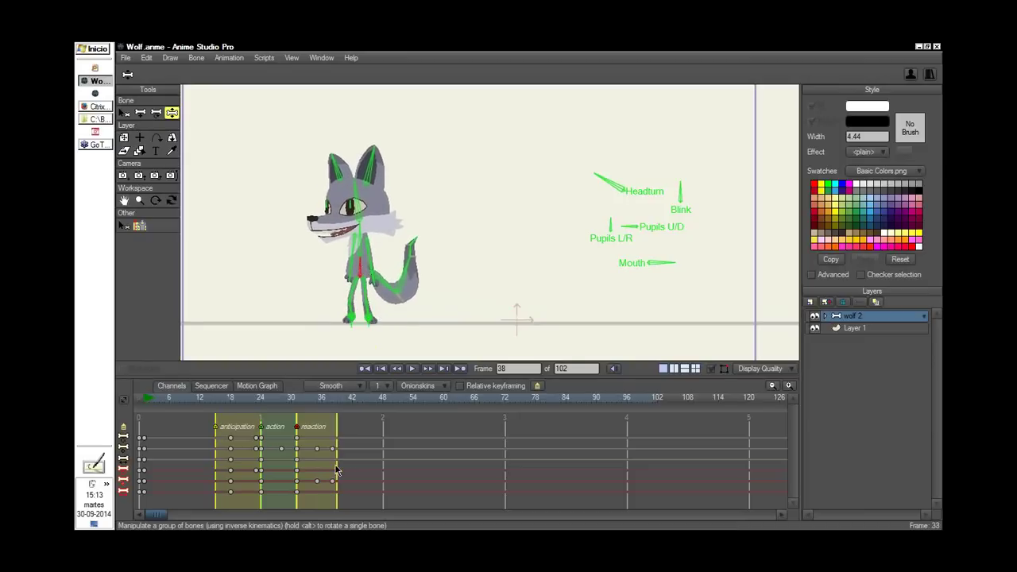
Raise the wolf's body in mid-jump at frame 28 and scrub through the anticipation, action and reaction
click(219, 402)
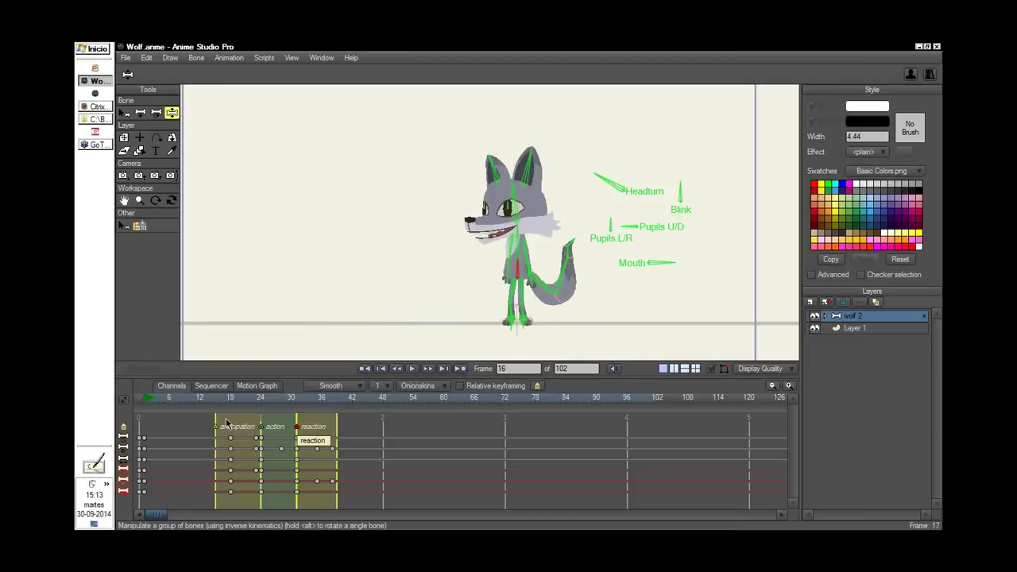
drag(231, 424, 212, 475)
mouse_move(484, 295)
mouse_down()
mouse_move(466, 305)
mouse_move(488, 297)
mouse_up()
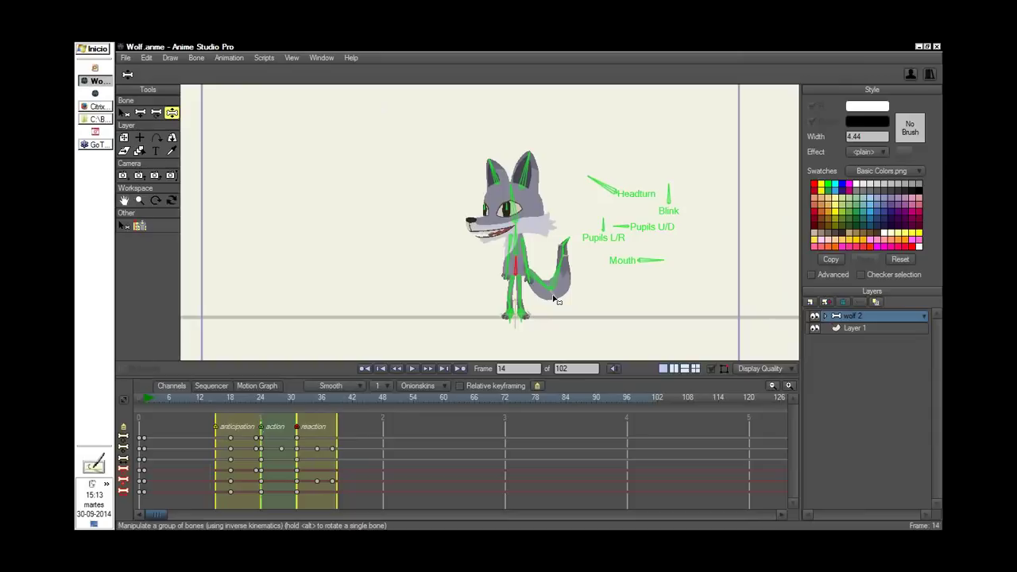
click(241, 408)
drag(241, 408, 301, 428)
drag(476, 296, 485, 275)
click(218, 408)
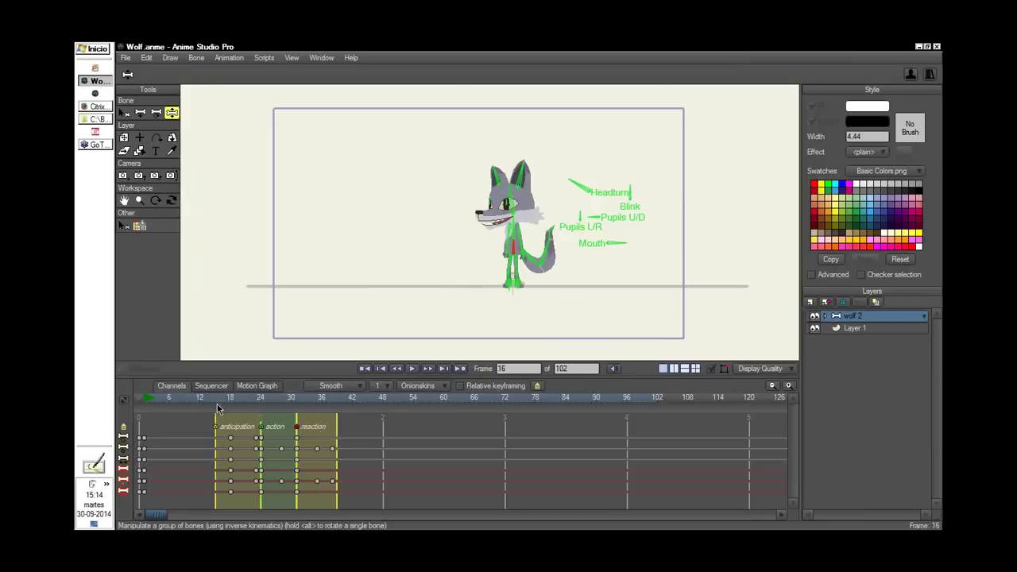
drag(219, 408, 244, 477)
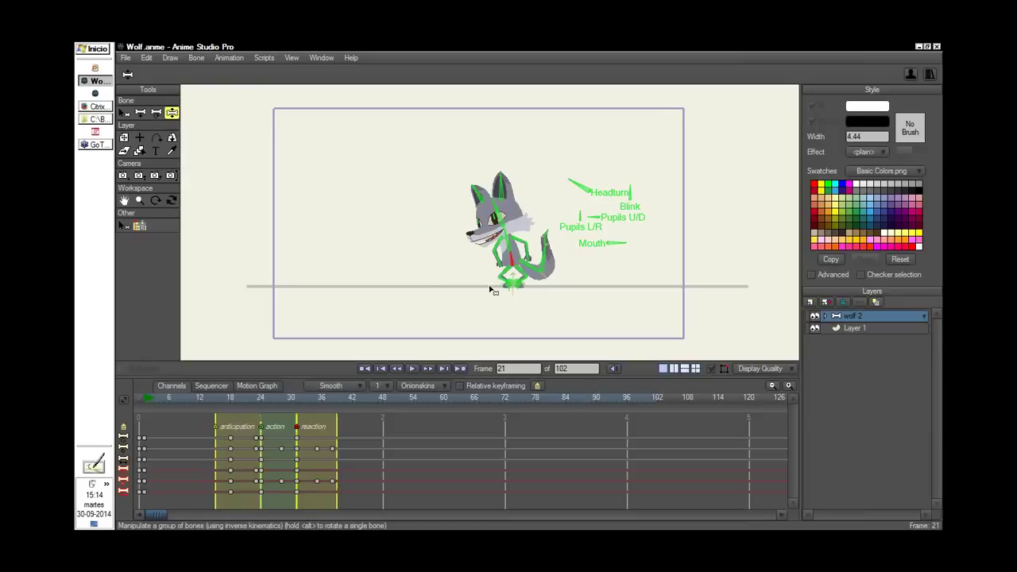
Set keyframes for the wolf's standing pose at frame 72, well past the marked jump
scroll(484, 291, up, 1)
click(389, 400)
drag(388, 400, 529, 410)
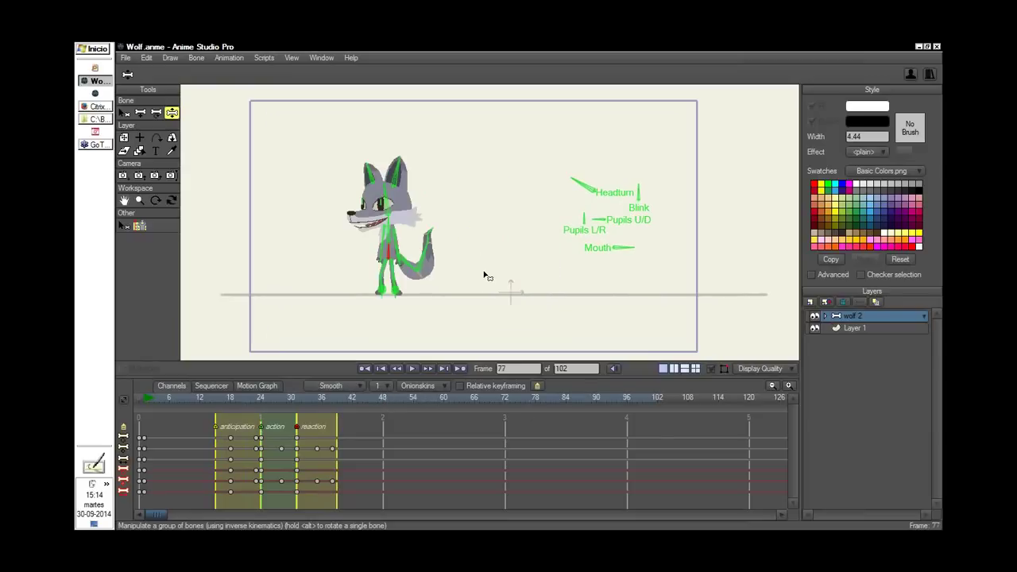
scroll(493, 270, up, 4)
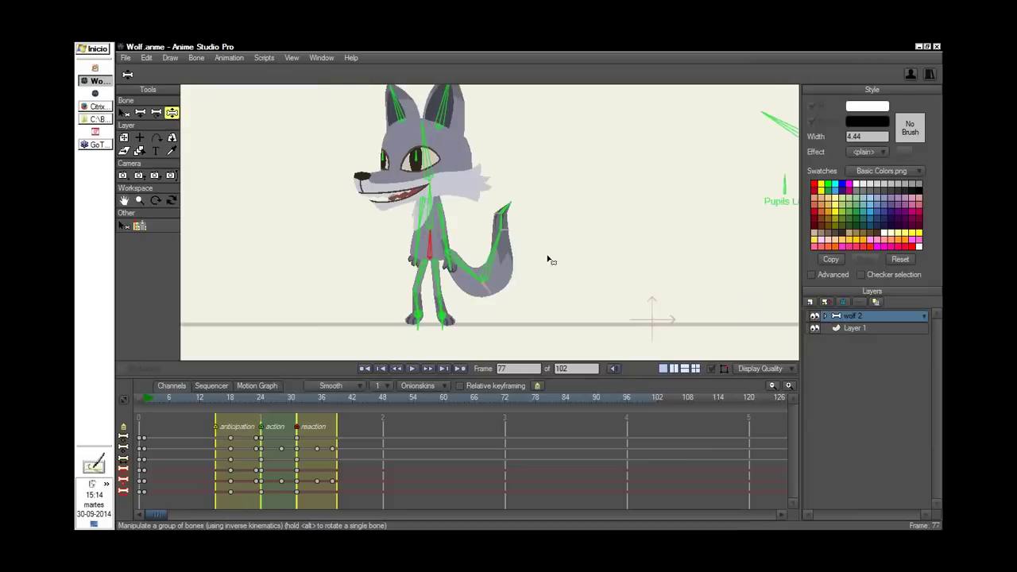
click(503, 397)
key(ctrl+f)
At frame 78, raise the wolf's tail-side arm so the hand is beside its head
click(513, 400)
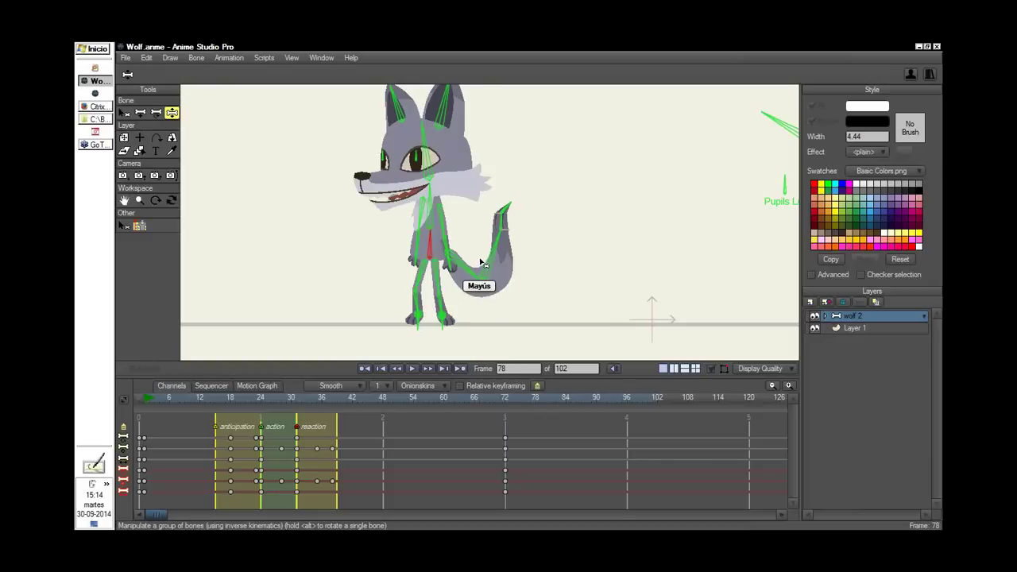
scroll(547, 229, up, 2)
drag(544, 227, 565, 215)
drag(452, 258, 524, 184)
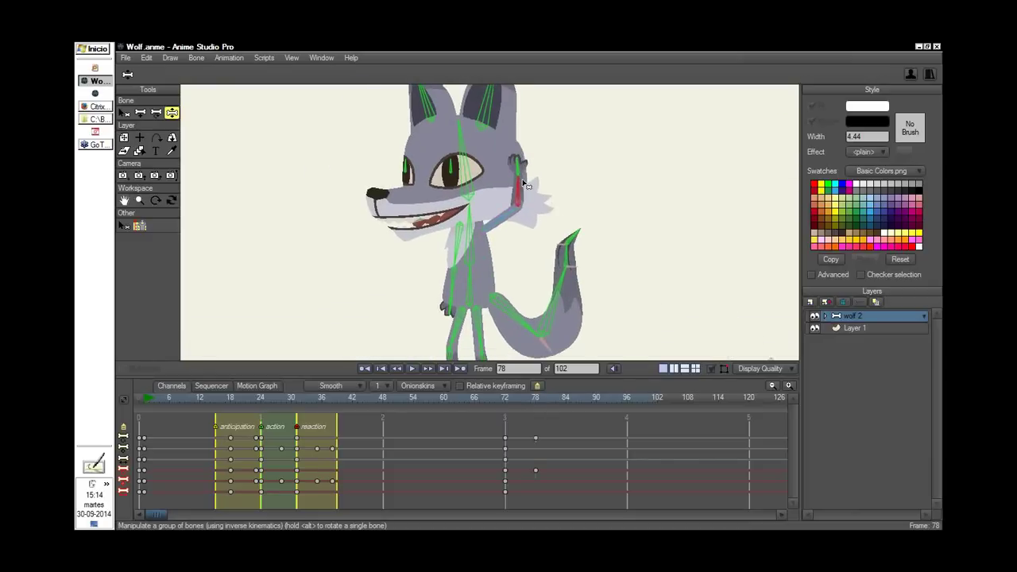
Place the raised-arm keyframes at frame 77 and scrub the arm movement from frame 72
click(490, 401)
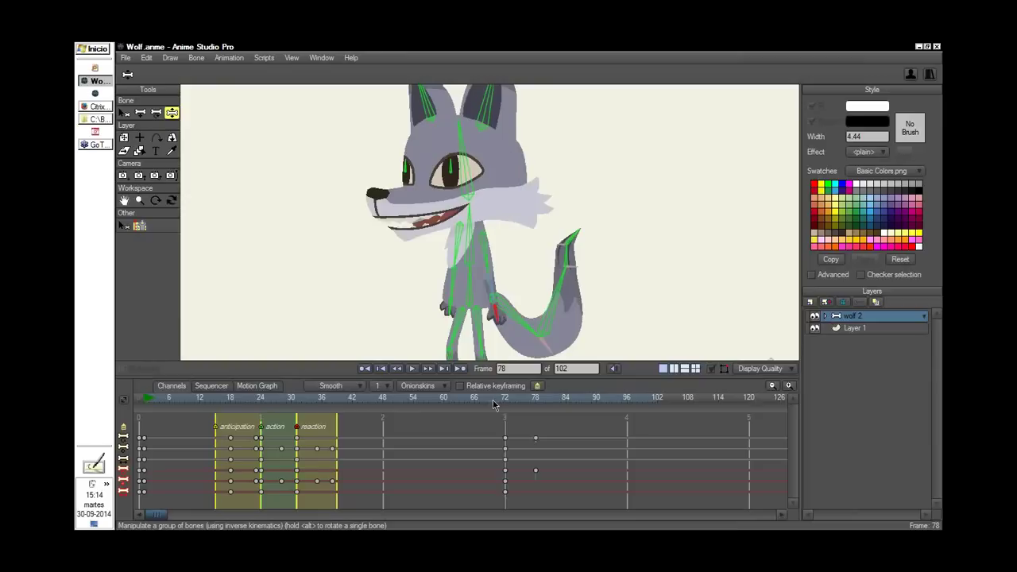
drag(492, 406, 530, 438)
click(500, 407)
drag(500, 407, 530, 430)
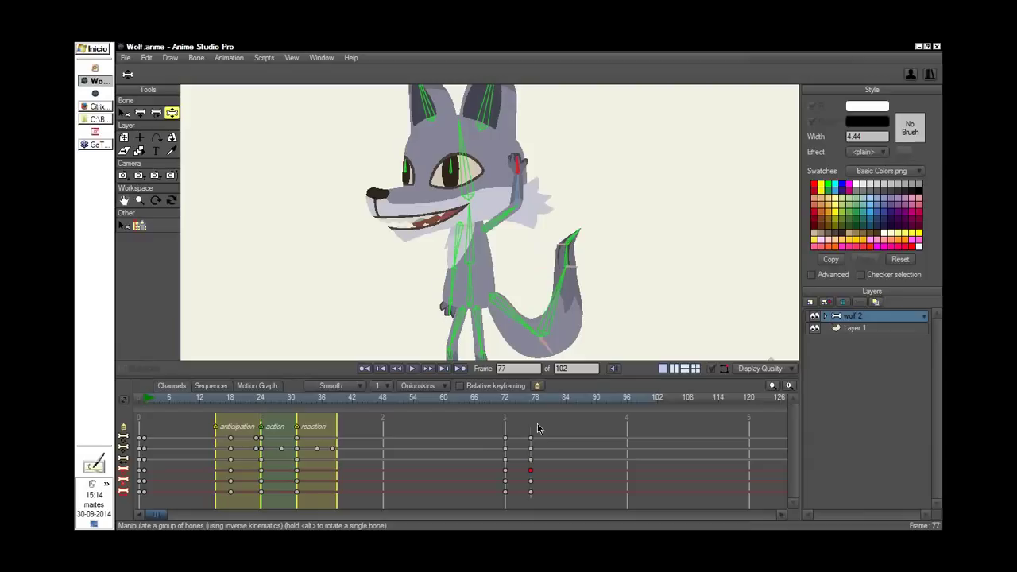
drag(530, 404, 501, 411)
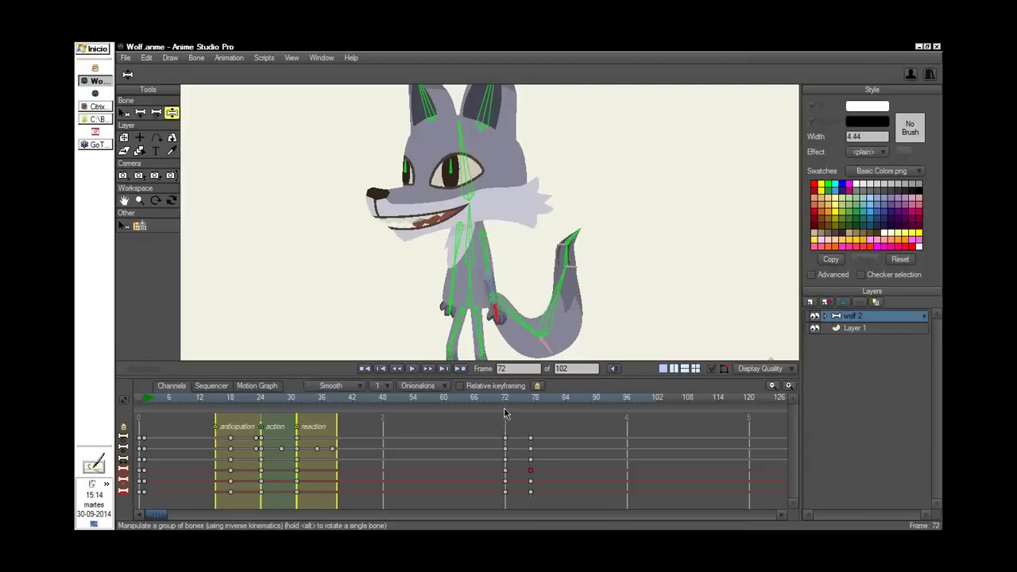
Move the standing-pose keyframes to frame 70 and pose the arm across the wolf's belly at frame 72
drag(536, 232, 540, 205)
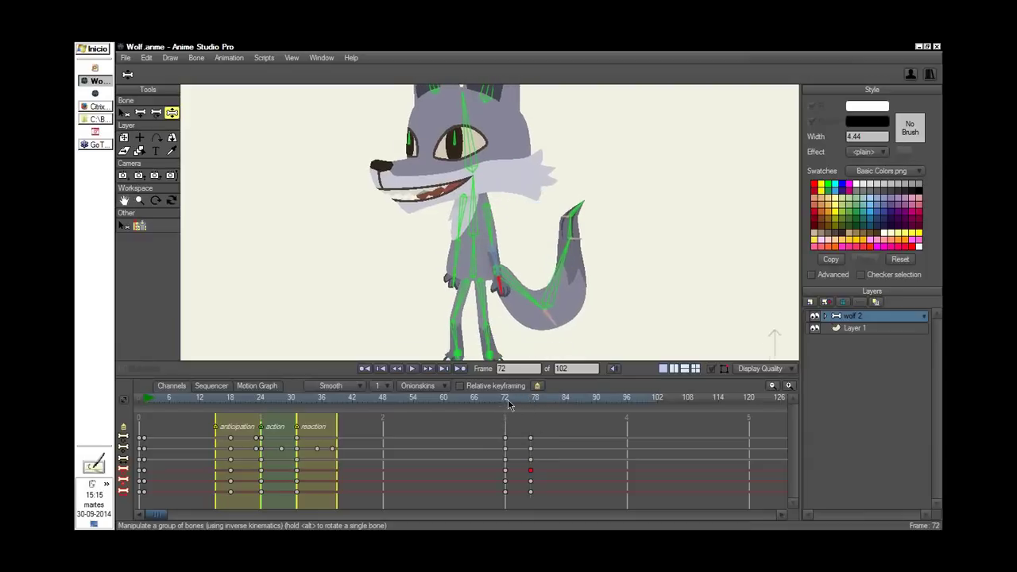
drag(509, 409, 507, 496)
drag(505, 448, 498, 447)
click(490, 403)
click(505, 401)
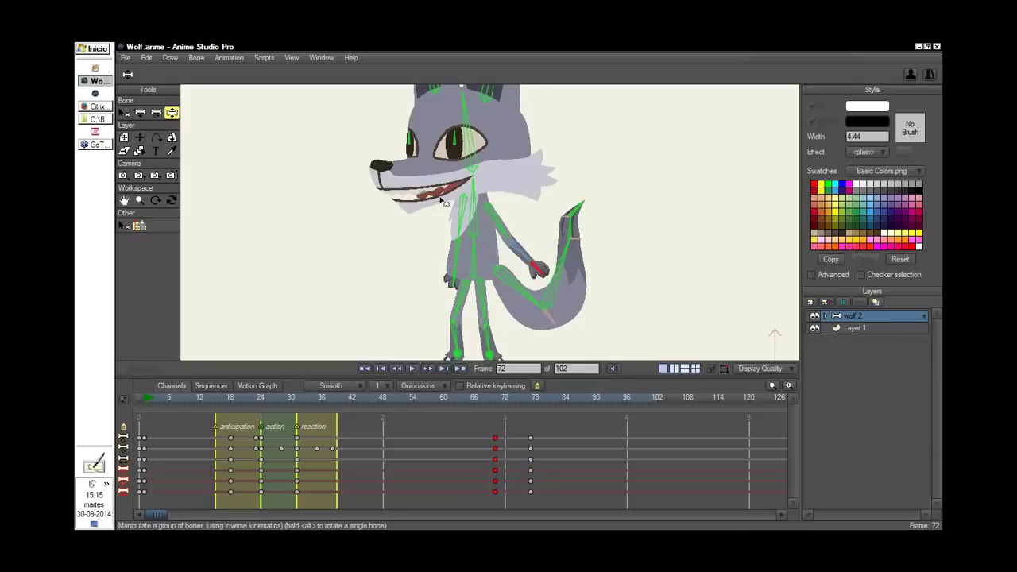
drag(532, 262, 444, 253)
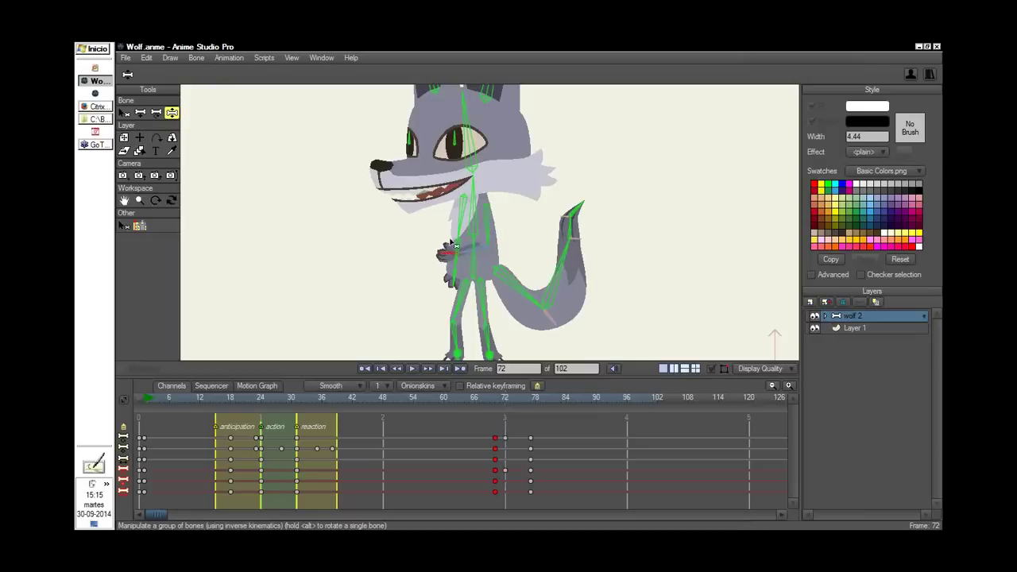
Move the raised-arm keyframes to frame 75 and exaggerate that pose by swinging the hand over the face
click(484, 399)
drag(482, 399, 529, 501)
drag(530, 448, 519, 444)
drag(496, 405, 520, 423)
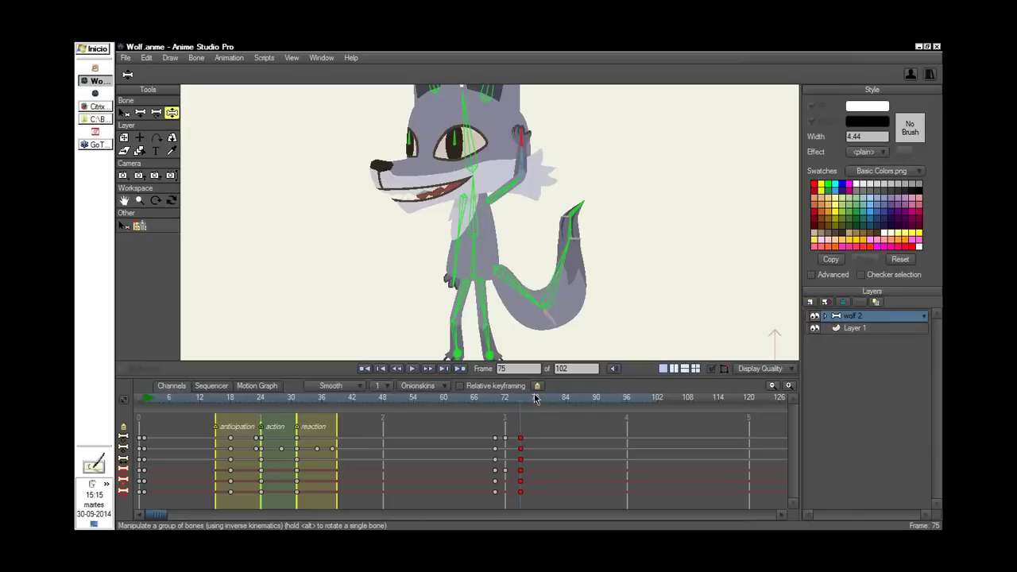
click(523, 162)
drag(526, 164, 503, 124)
At frame 77, settle the wolf's raised arm back beside its head
click(505, 402)
drag(504, 405, 534, 418)
drag(508, 157, 523, 140)
Mark the arm's action from frame 72 to 75 with a green timeline marker
mouse_move(487, 406)
mouse_down()
mouse_move(513, 411)
mouse_move(505, 427)
mouse_move(518, 435)
mouse_up()
click(505, 427)
right_click(506, 427)
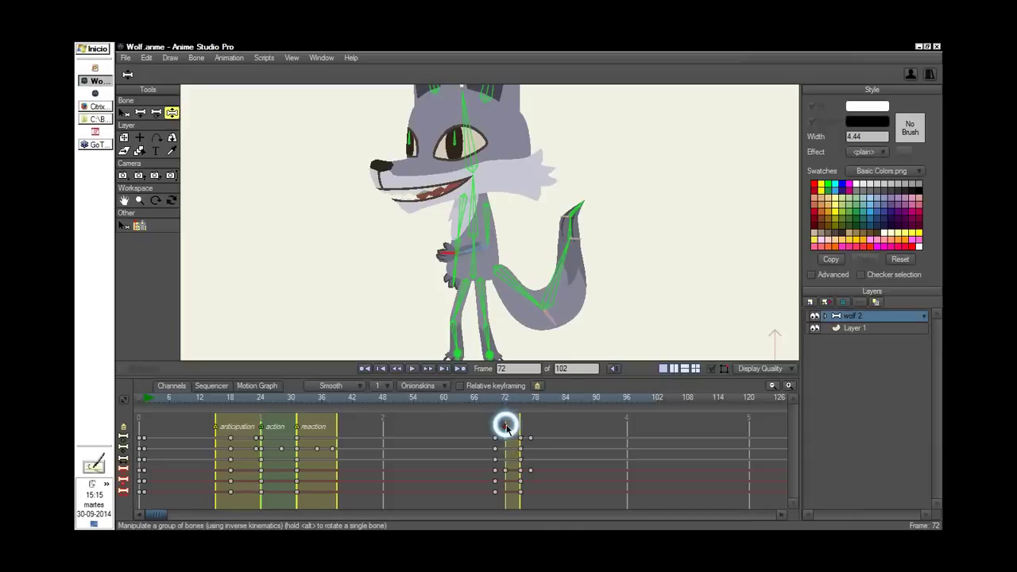
mouse_move(556, 504)
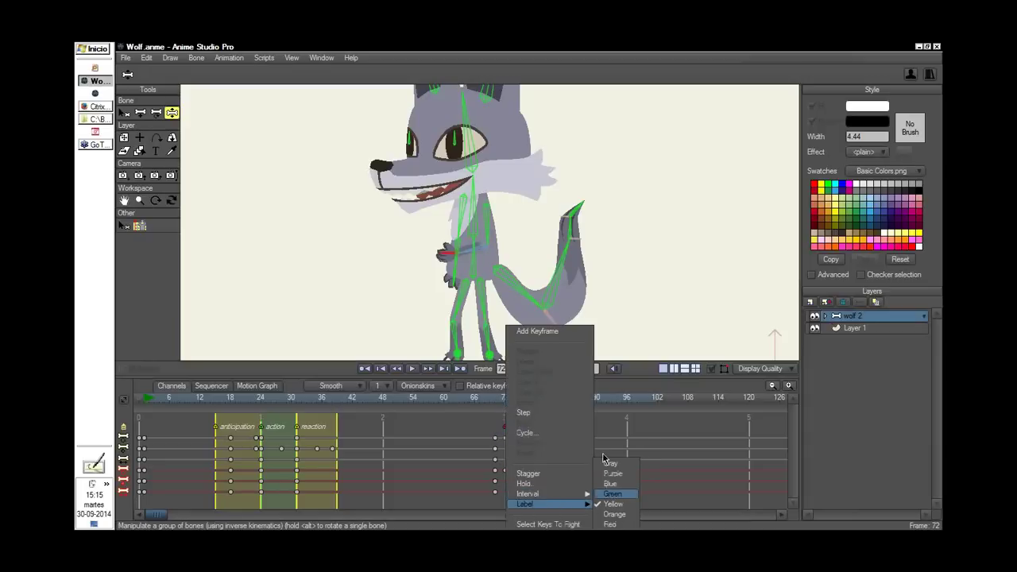
click(612, 494)
Add unnamed yellow markers for the arm's anticipation at frames 70 to 72 and reaction at frames 75 to 77
alt+click(500, 429)
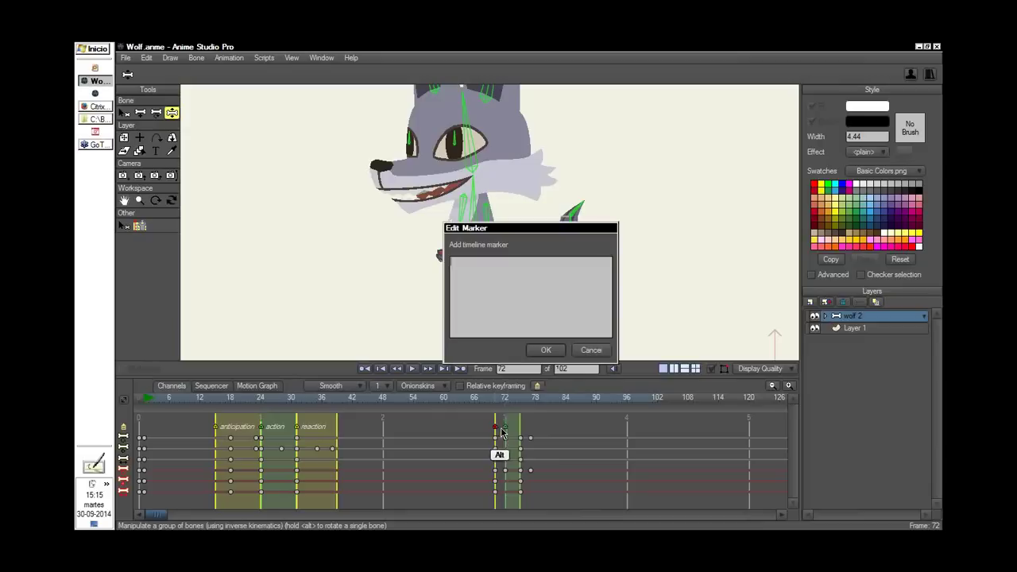
click(585, 352)
drag(495, 429, 530, 428)
Scrub through frames 70 to 77 to examine the arm's anticipation, action and reaction
click(491, 399)
drag(490, 401, 525, 411)
scroll(608, 282, down, 3)
click(506, 411)
scroll(612, 271, up, 3)
scroll(609, 270, down, 1)
click(517, 413)
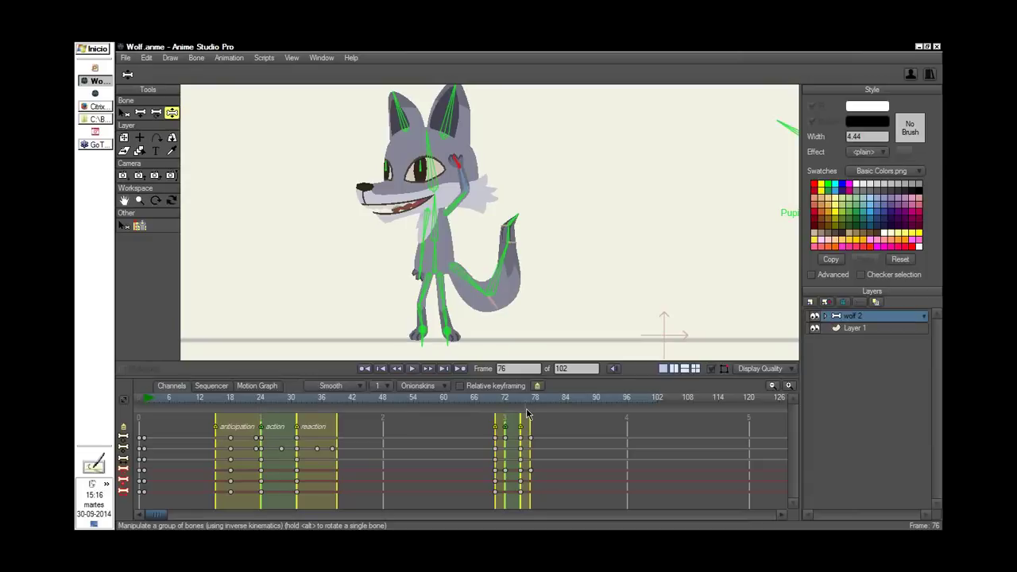
At frame 72, lower the wolf's body so its knees bend in anticipation of the arm raise
click(495, 398)
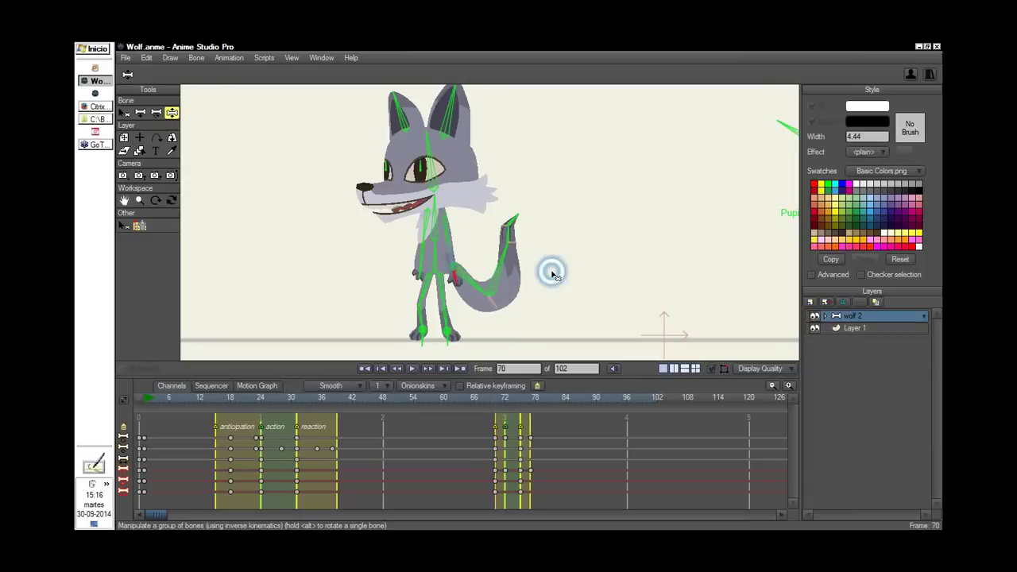
scroll(554, 263, up, 5)
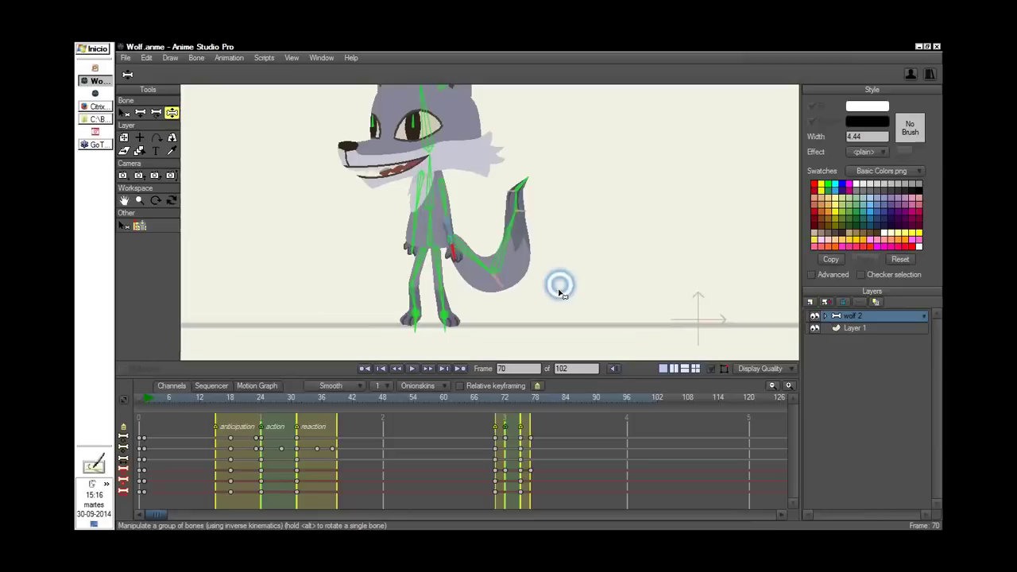
scroll(590, 271, down, 1)
drag(499, 399, 505, 401)
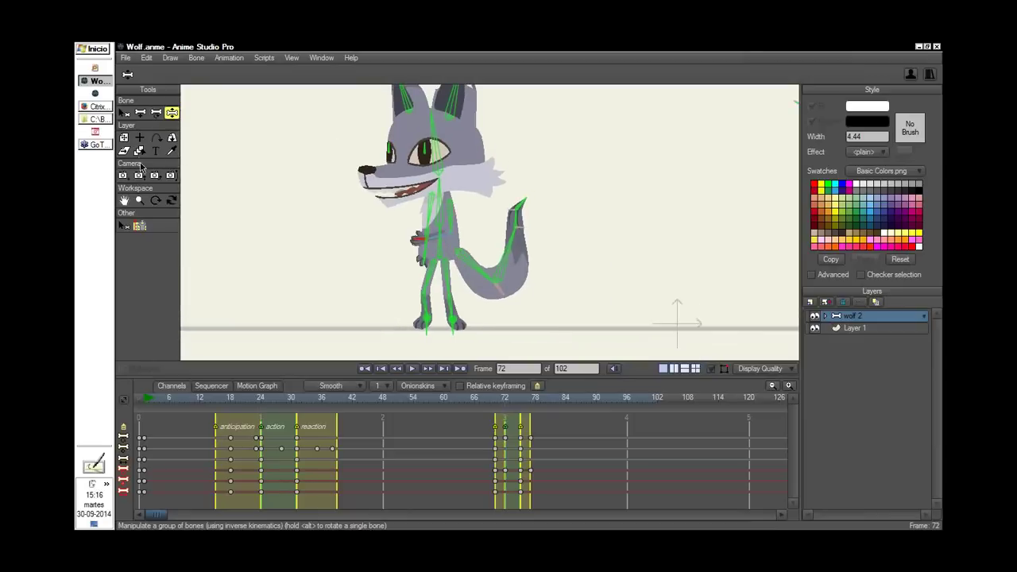
drag(440, 250, 438, 257)
Raise the wolf's body at frame 75, settle it slightly lower at frame 77, and scrub through the movement
click(493, 411)
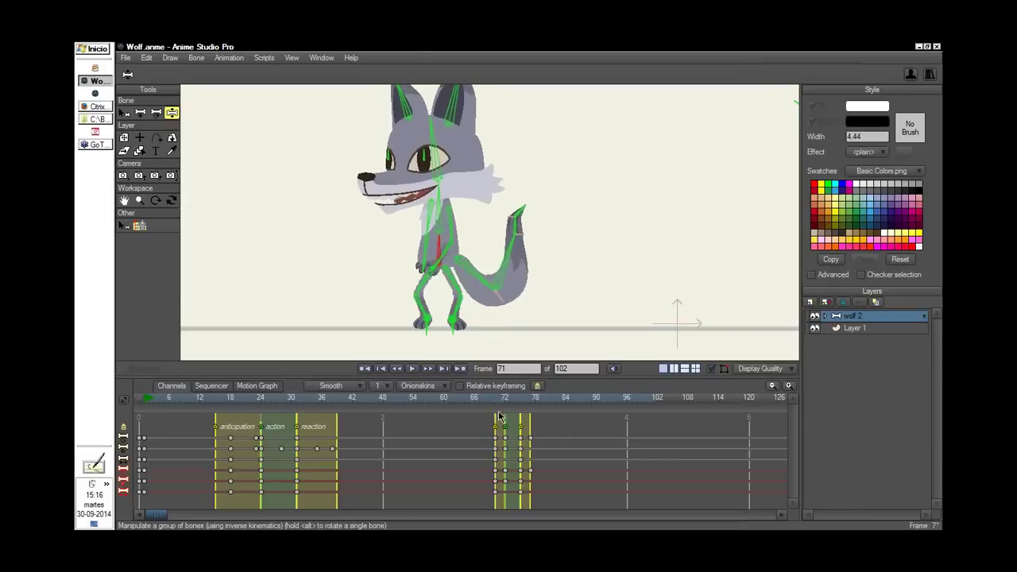
click(509, 429)
click(517, 426)
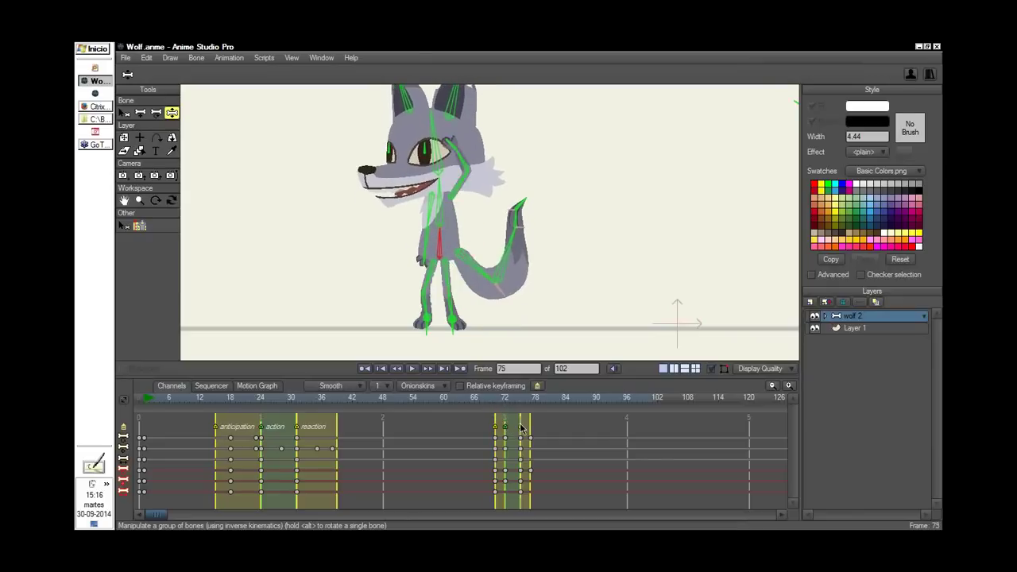
drag(445, 246, 445, 234)
drag(496, 408, 531, 415)
drag(442, 234, 442, 246)
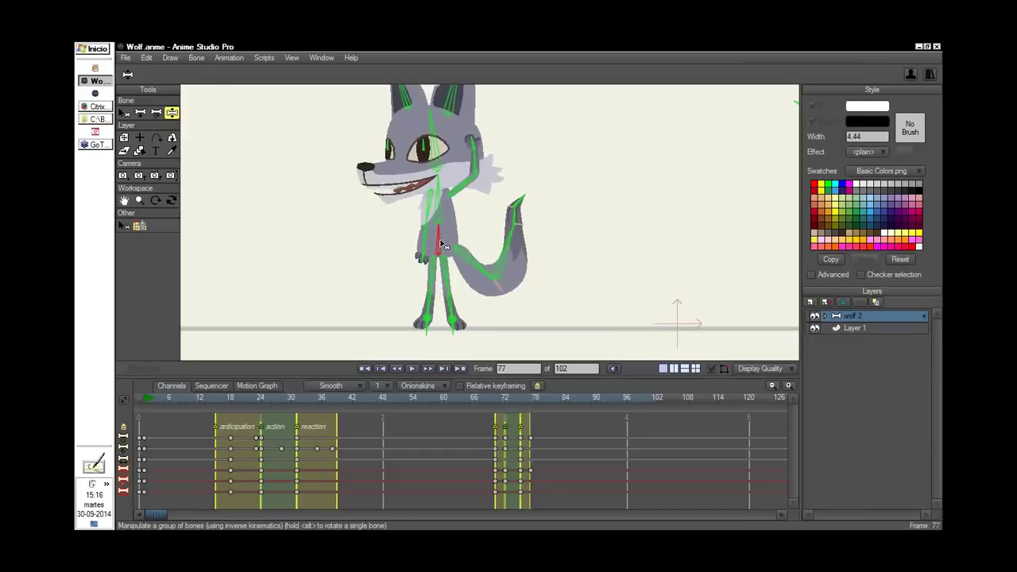
drag(477, 401, 531, 431)
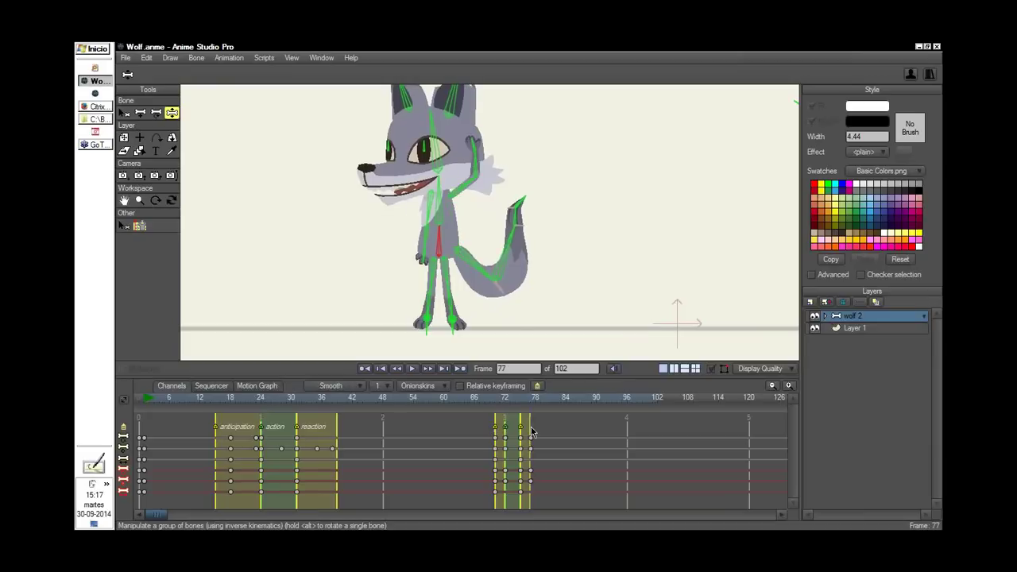
At frame 75, try lifting the wolf's tail-side foot off the ground by bending its leg
scroll(690, 254, down, 2)
drag(486, 398, 522, 440)
click(530, 303)
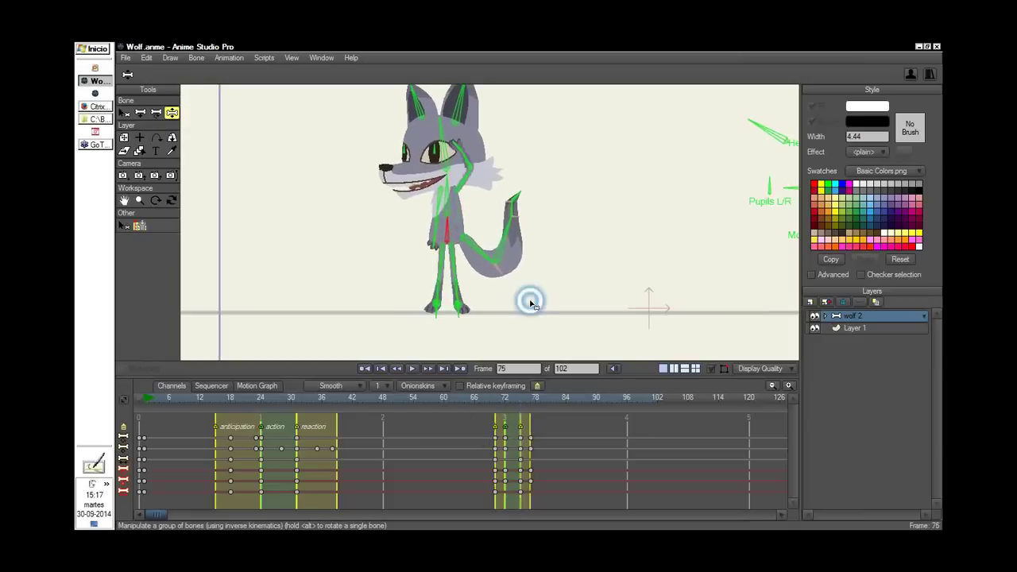
scroll(534, 301, up, 4)
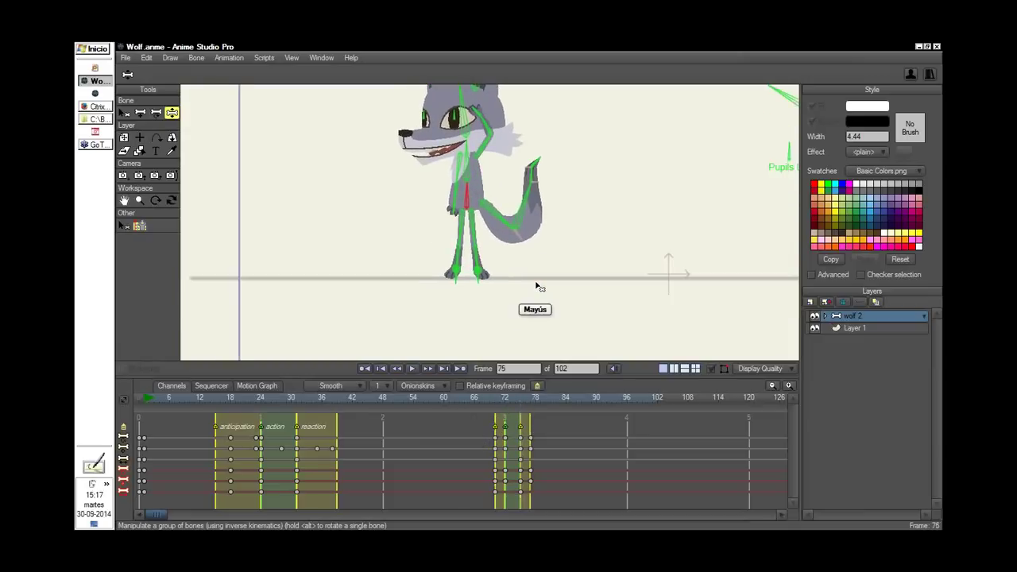
drag(476, 294, 519, 292)
mouse_move(483, 213)
mouse_down()
mouse_move(493, 213)
mouse_move(483, 206)
mouse_up()
drag(496, 407, 524, 435)
drag(477, 299, 477, 260)
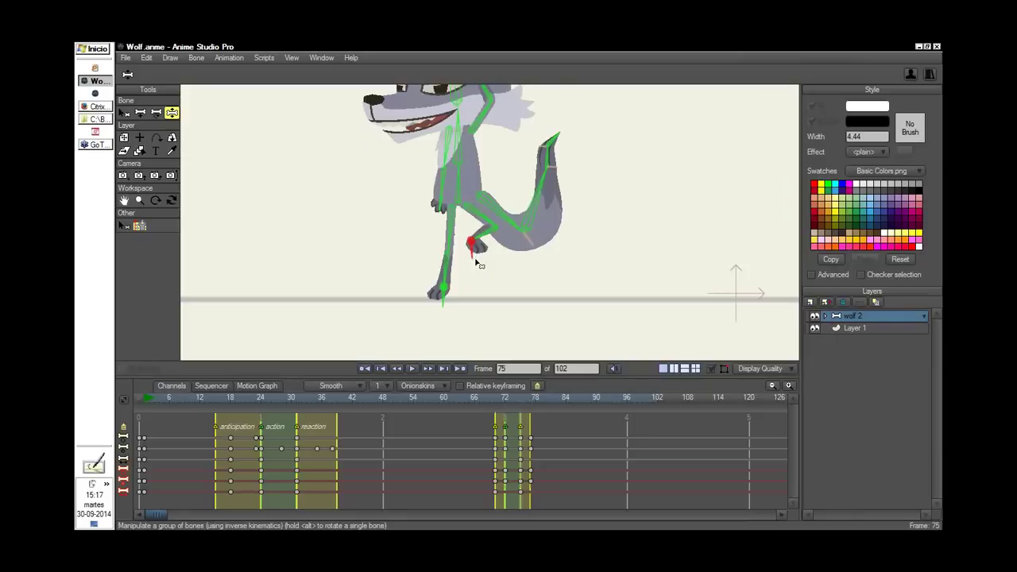
Raise the tail-side foot at frame 79 and plant it farther out at frame 81 so the legs end up spread
drag(496, 405, 533, 427)
click(539, 421)
drag(483, 203, 538, 193)
click(549, 405)
drag(486, 397, 555, 425)
drag(654, 259, 638, 272)
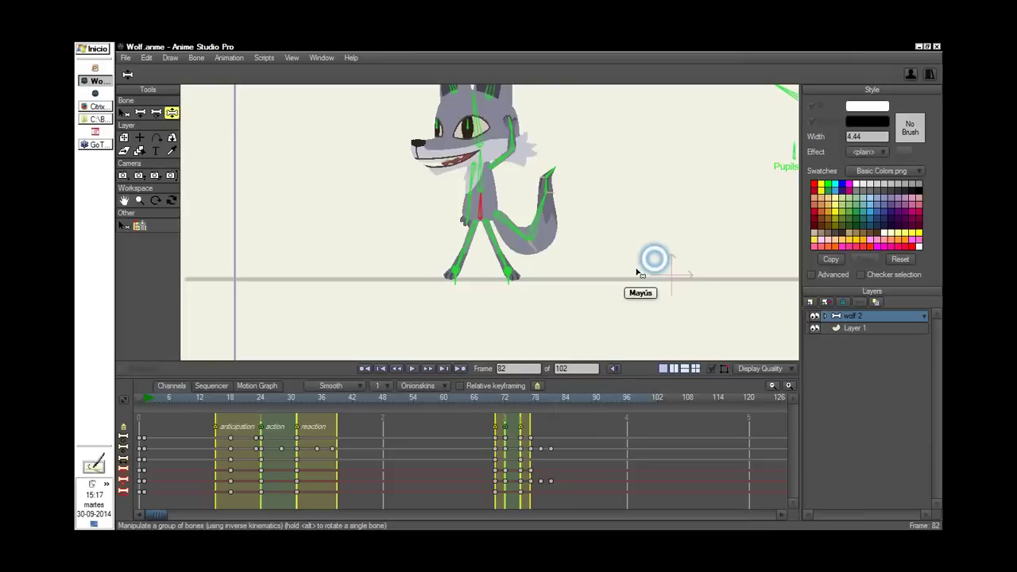
drag(546, 403, 546, 403)
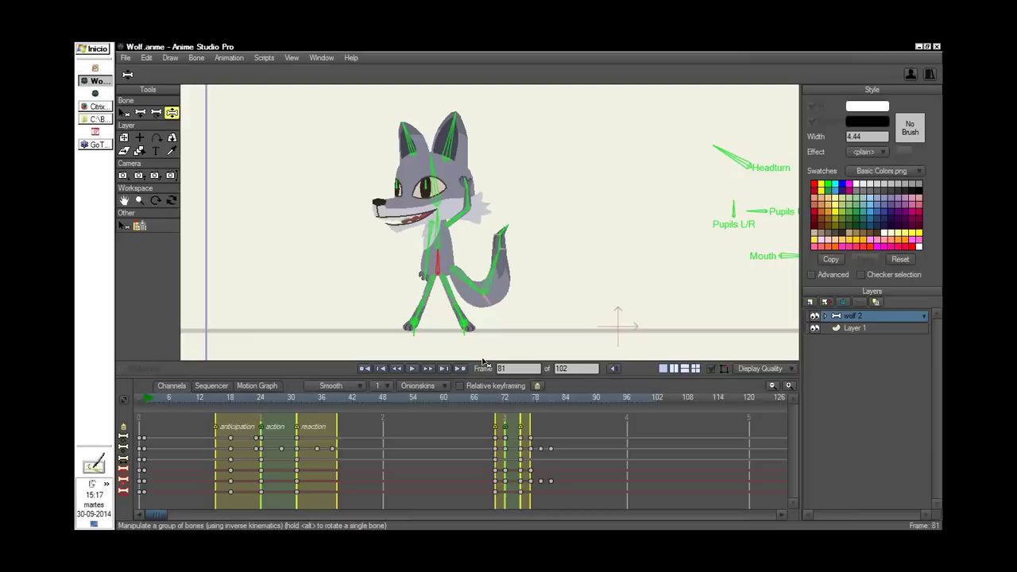
Key the wolf's whole pose at frames 92 and 96
click(569, 405)
click(607, 420)
drag(635, 312, 551, 308)
click(653, 447)
scroll(652, 447, right, 3)
click(455, 410)
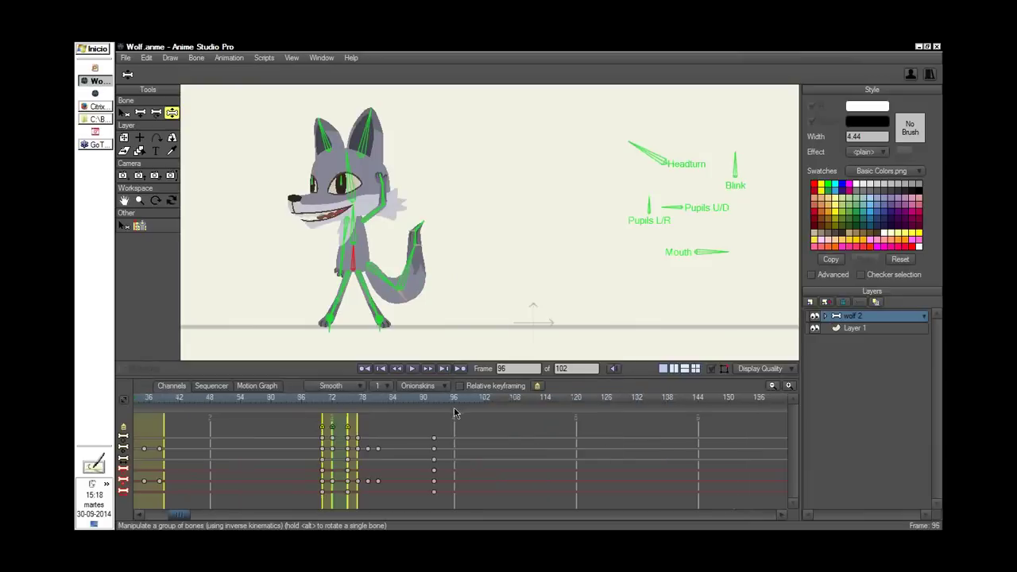
drag(510, 260, 488, 330)
Move the bones of both pupils towards the raised hand at frame 96
key(Left)
key(Left)
key(Left)
key(Left)
drag(636, 243, 534, 270)
key(t)
drag(694, 186, 638, 186)
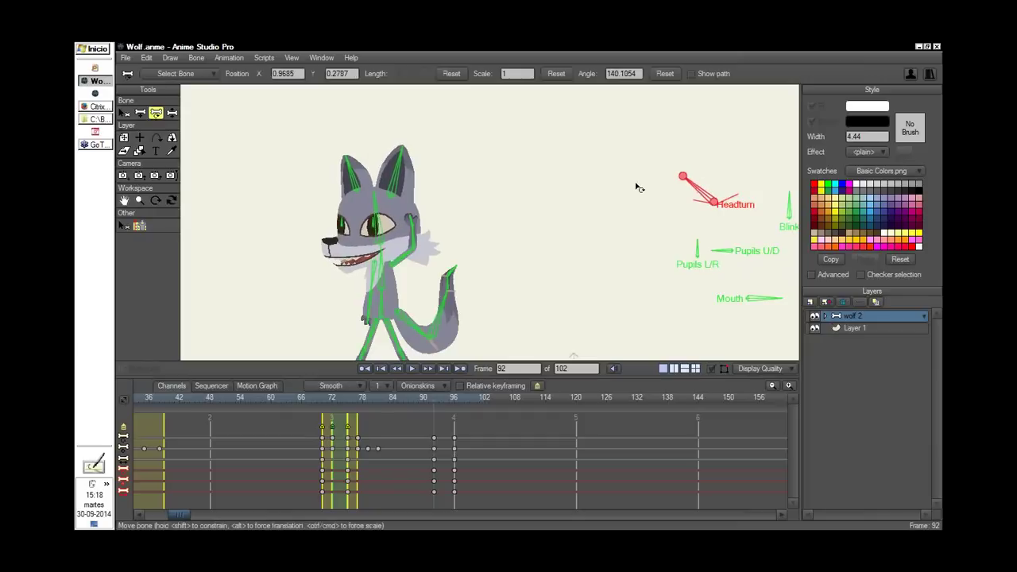
click(445, 271)
scroll(481, 222, up, 4)
scroll(495, 325, up, 3)
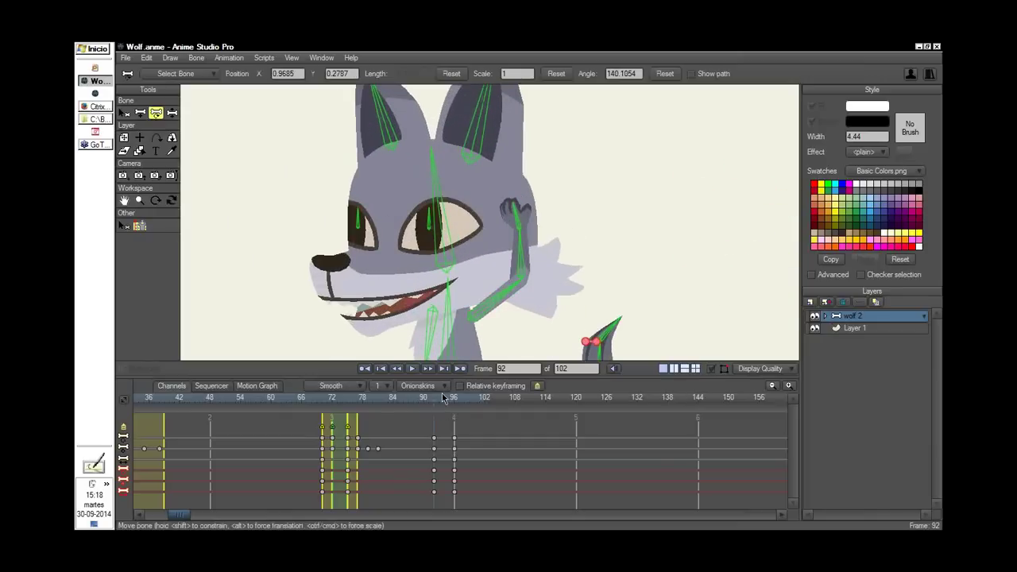
mouse_move(438, 404)
mouse_down()
mouse_move(451, 414)
mouse_move(425, 405)
mouse_up()
drag(432, 232, 475, 225)
drag(357, 226, 381, 221)
Copy the keyframes at frame 92 and paste them at frame 88
click(426, 400)
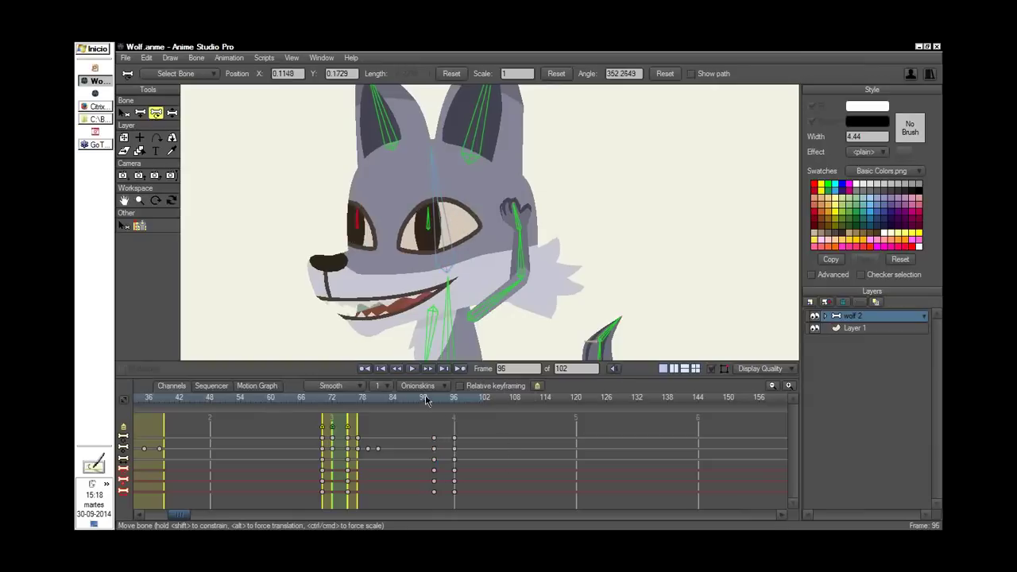
click(433, 404)
click(414, 408)
double_click(434, 439)
key(ctrl+c)
key(ctrl+v)
click(434, 405)
mouse_move(434, 408)
mouse_down()
mouse_move(424, 416)
mouse_move(463, 415)
mouse_move(429, 422)
mouse_move(468, 422)
mouse_move(439, 405)
mouse_up()
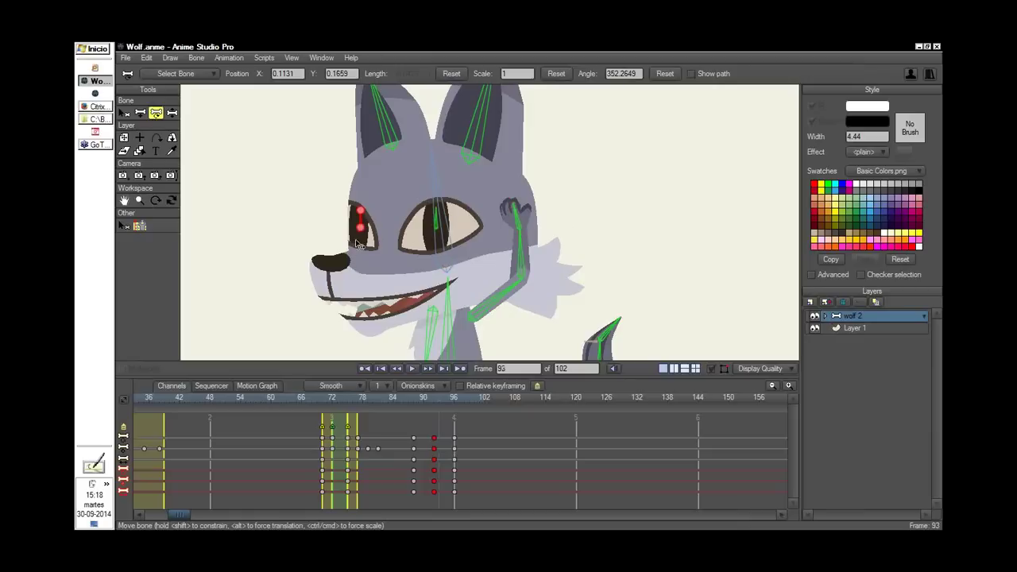
At frame 93, shift both pupils towards the nose as the anticipation of the eye movement
drag(359, 228, 351, 228)
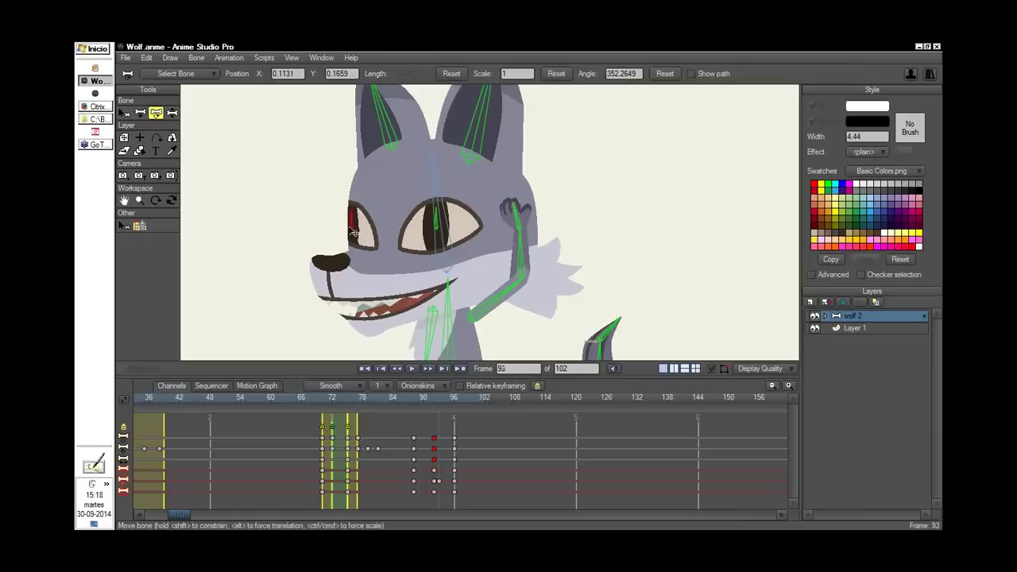
drag(439, 231, 425, 232)
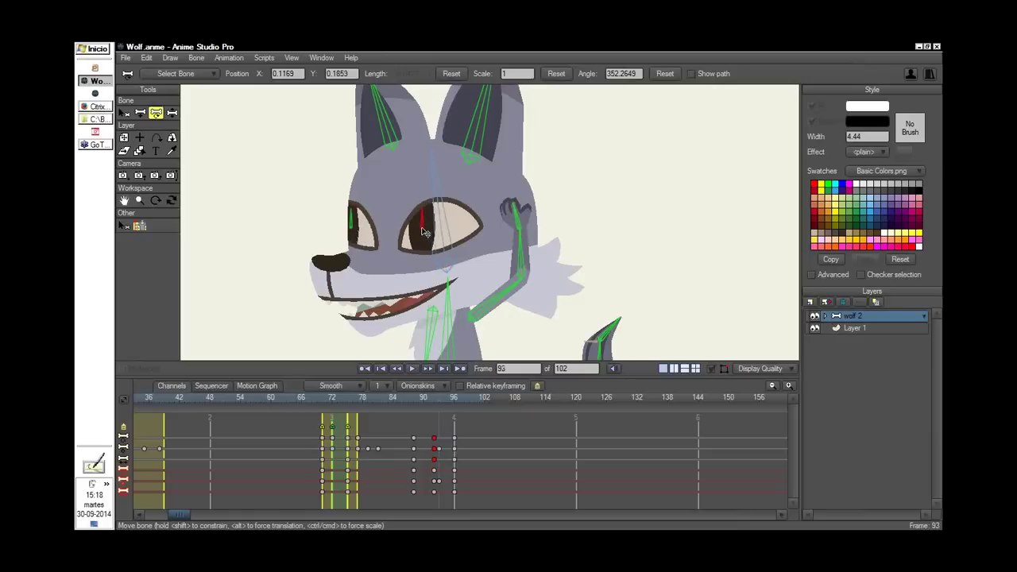
click(434, 403)
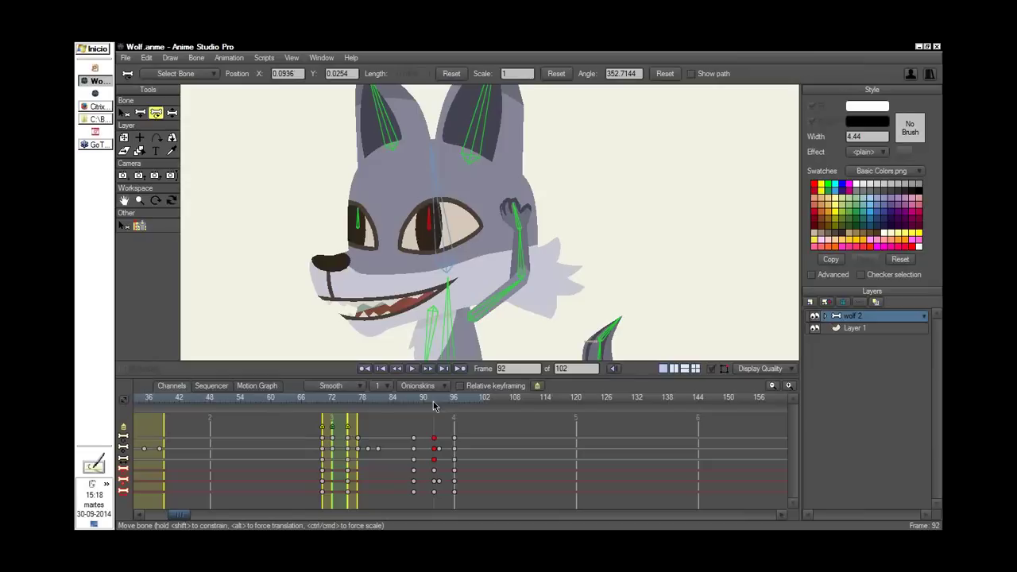
click(438, 405)
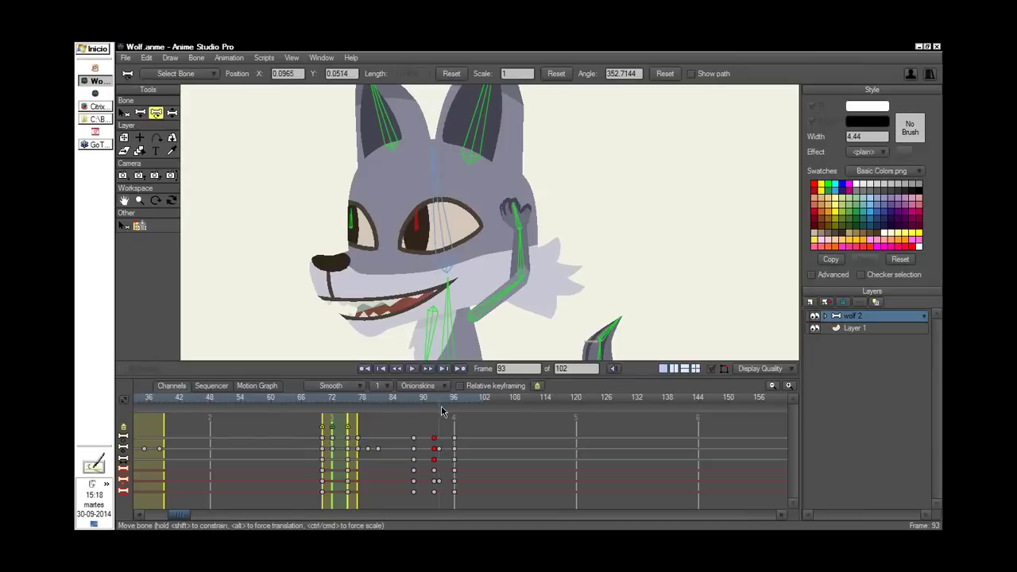
Adjust both pupils at frame 95 for the reaction and scrub from frame 91 to check the eye movement
click(443, 410)
click(448, 409)
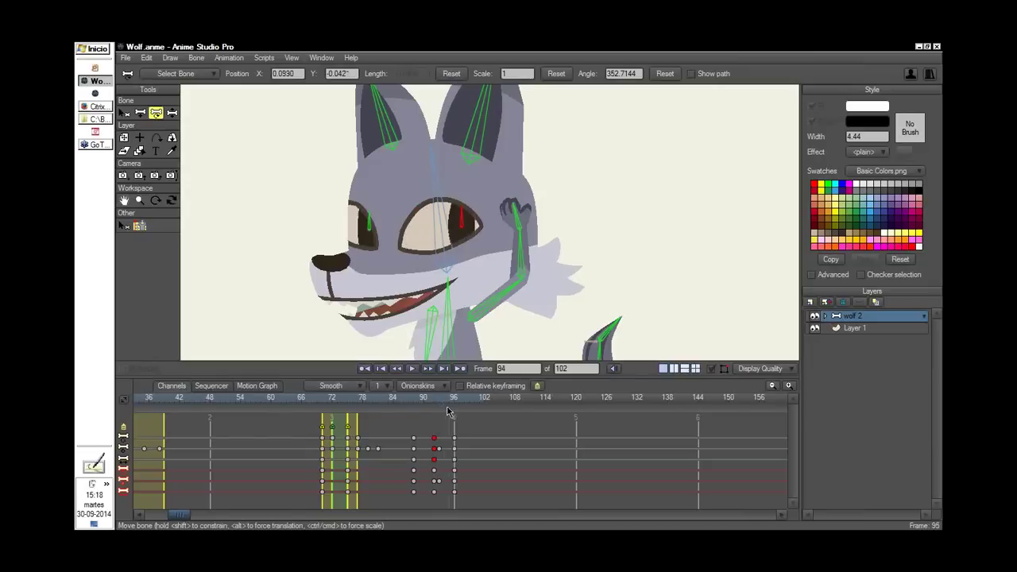
click(521, 266)
drag(521, 266, 504, 279)
drag(470, 230, 376, 228)
click(430, 399)
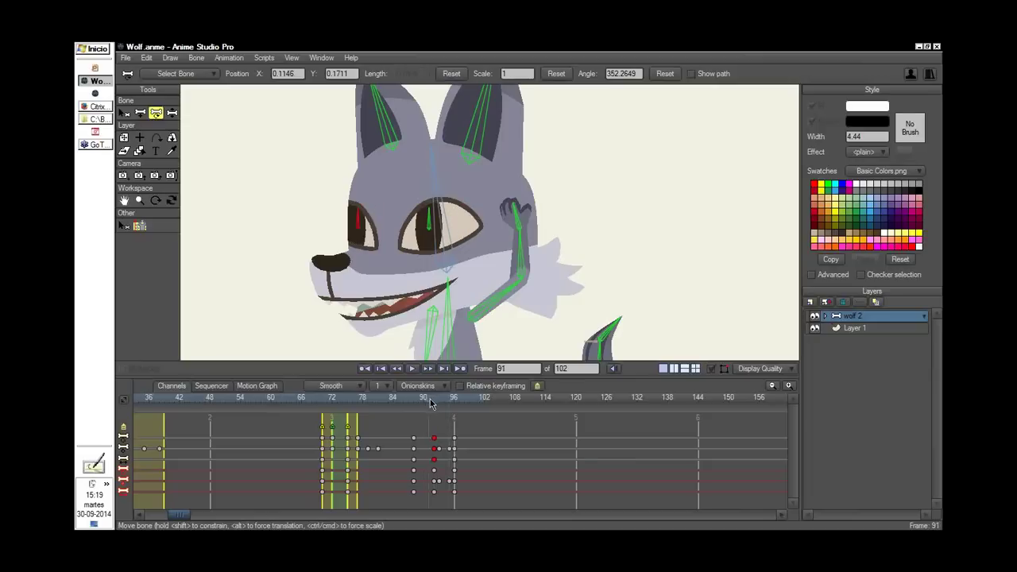
drag(430, 400, 438, 399)
mouse_move(438, 405)
mouse_down()
mouse_move(457, 410)
mouse_move(432, 413)
mouse_move(460, 416)
mouse_move(430, 419)
mouse_move(457, 421)
mouse_move(447, 410)
mouse_up()
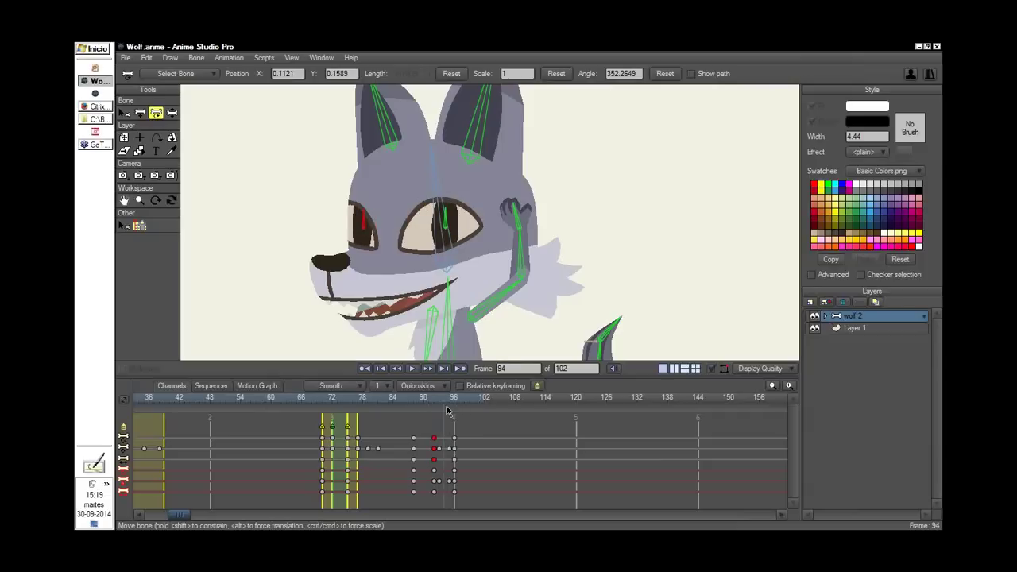
mouse_move(447, 410)
mouse_down()
mouse_move(431, 405)
mouse_move(472, 409)
mouse_move(439, 424)
mouse_up()
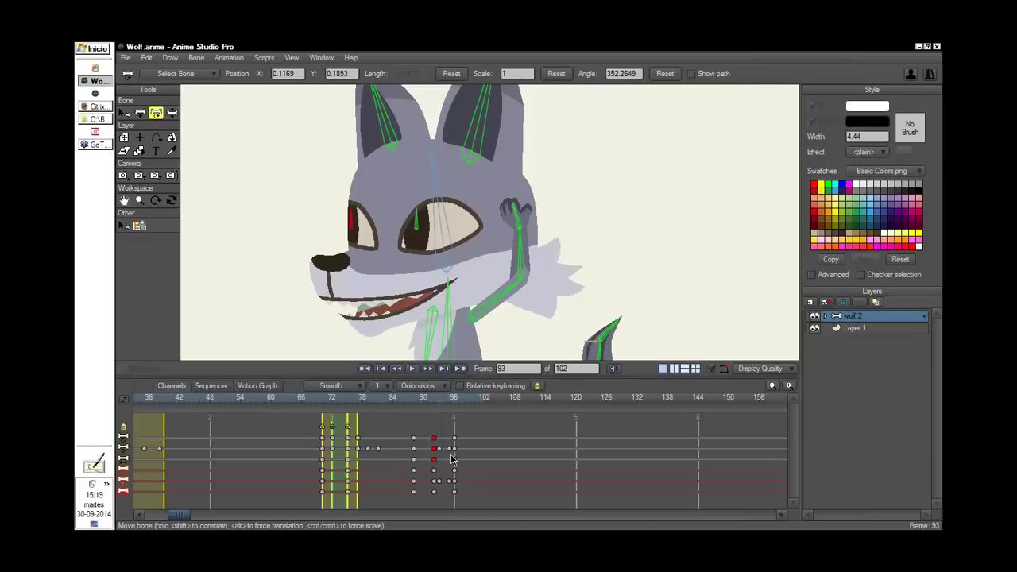
Delete all keyframes and markers from frame 70 onwards, keeping only the jump
drag(451, 459, 675, 447)
drag(676, 377, 677, 349)
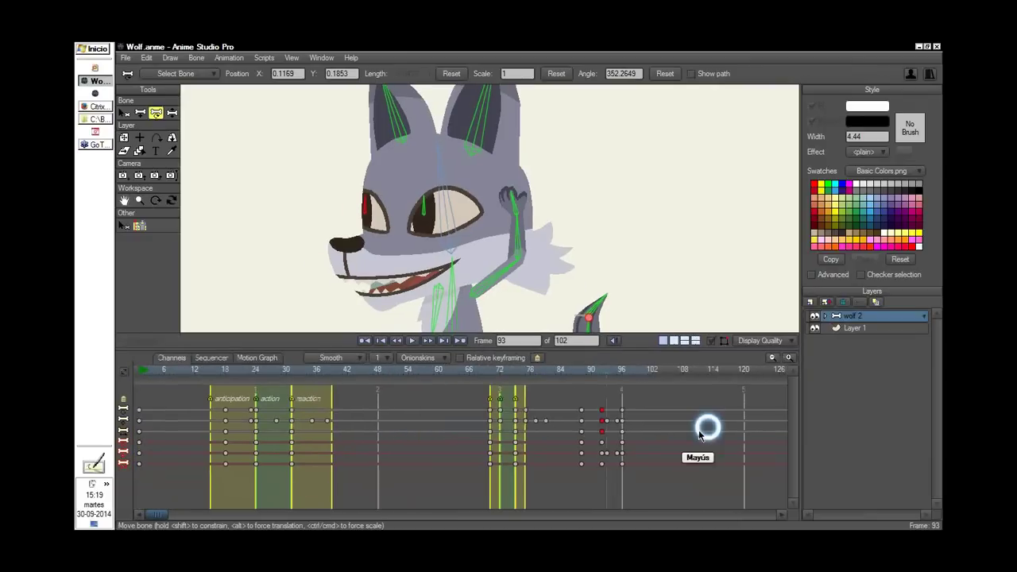
drag(706, 429, 654, 431)
drag(401, 486, 525, 425)
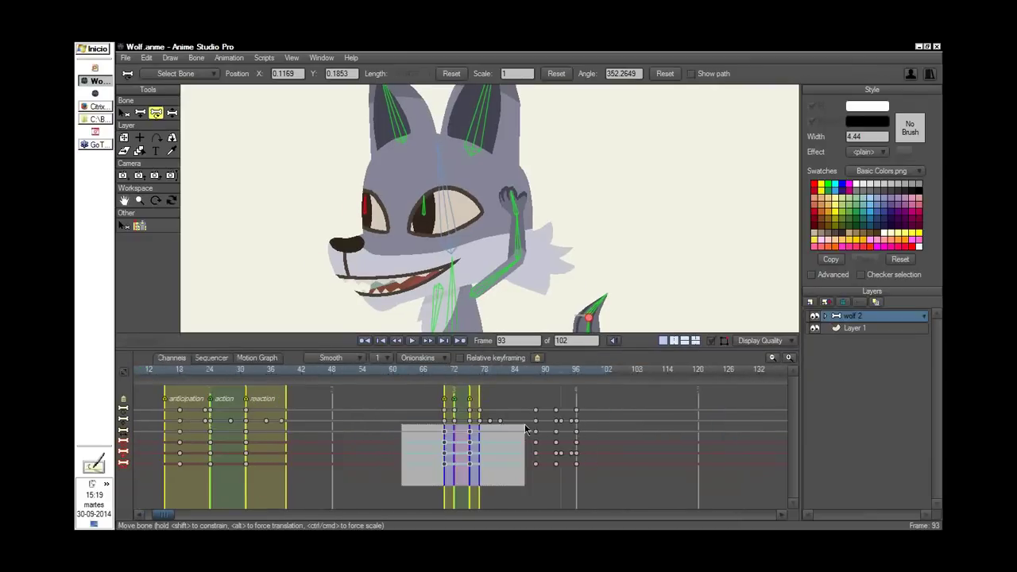
key(Delete)
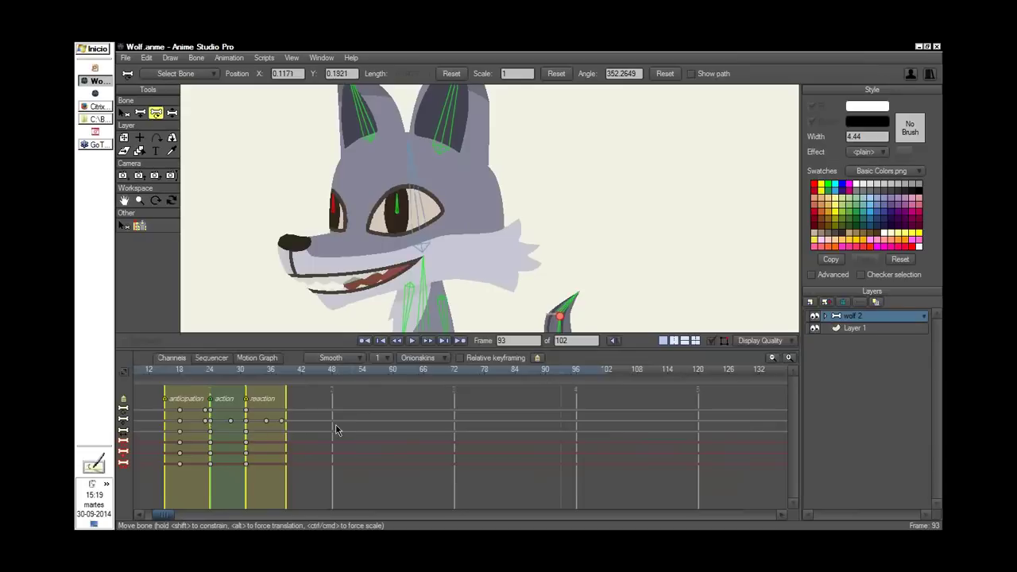
Return to the jump and pose the wolf's arms away from its body in the crouch at frame 23
drag(345, 436, 395, 433)
drag(651, 200, 406, 278)
drag(454, 259, 421, 209)
click(246, 381)
drag(245, 385, 224, 408)
drag(522, 221, 398, 284)
drag(230, 372, 260, 460)
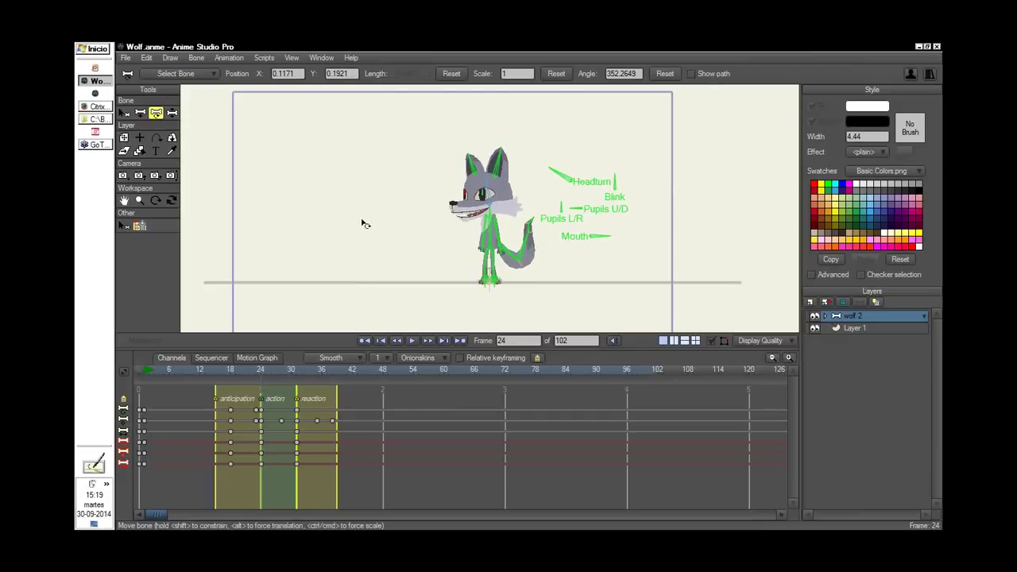
drag(601, 222, 684, 203)
key(Left)
drag(449, 315, 456, 226)
key(z)
key(t)
click(459, 224)
key(z)
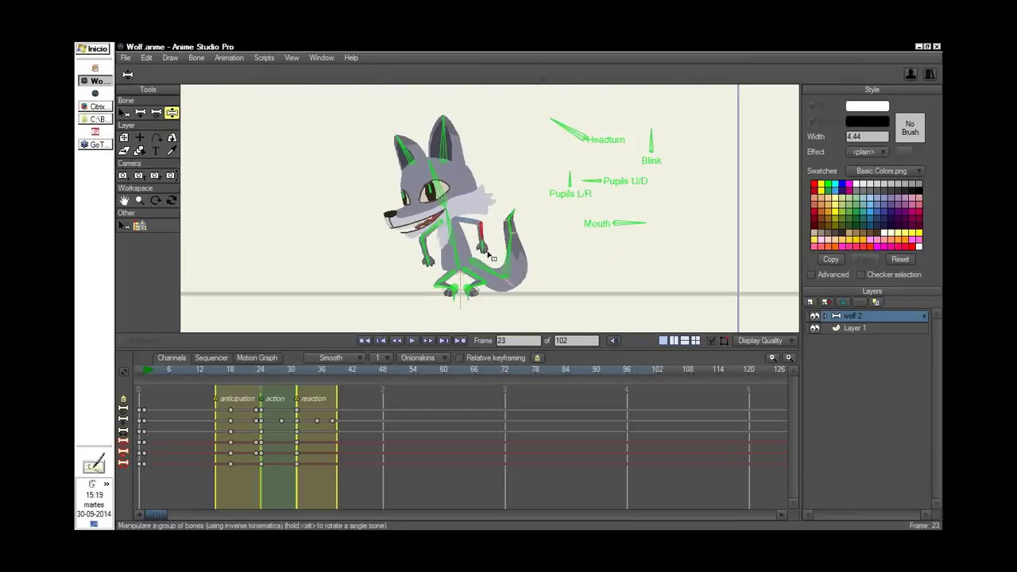
At frame 24, pose the wolf's push-off with the body raised and leaning, one leg lifted and the arms bent
key(Right)
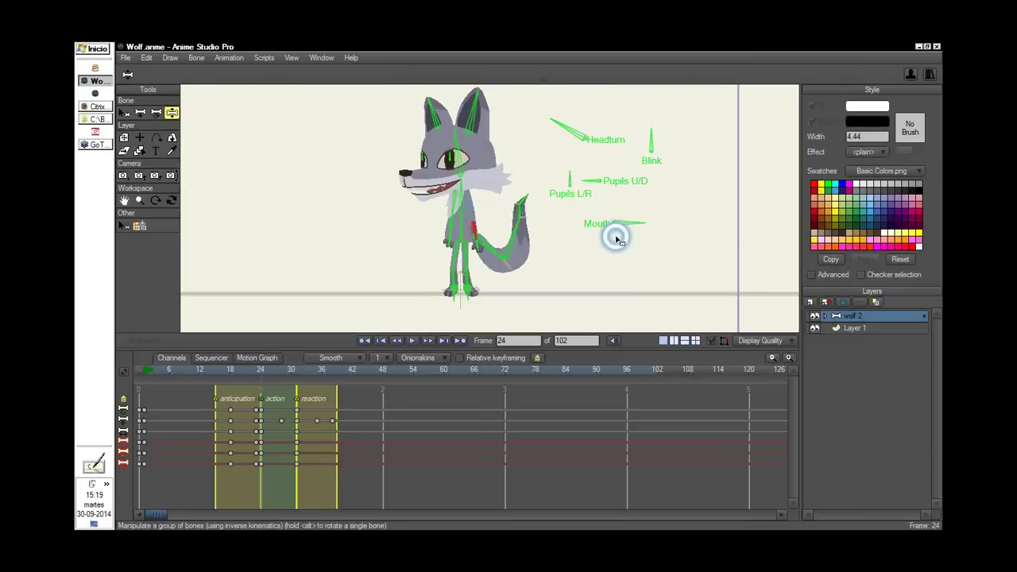
drag(620, 236, 624, 241)
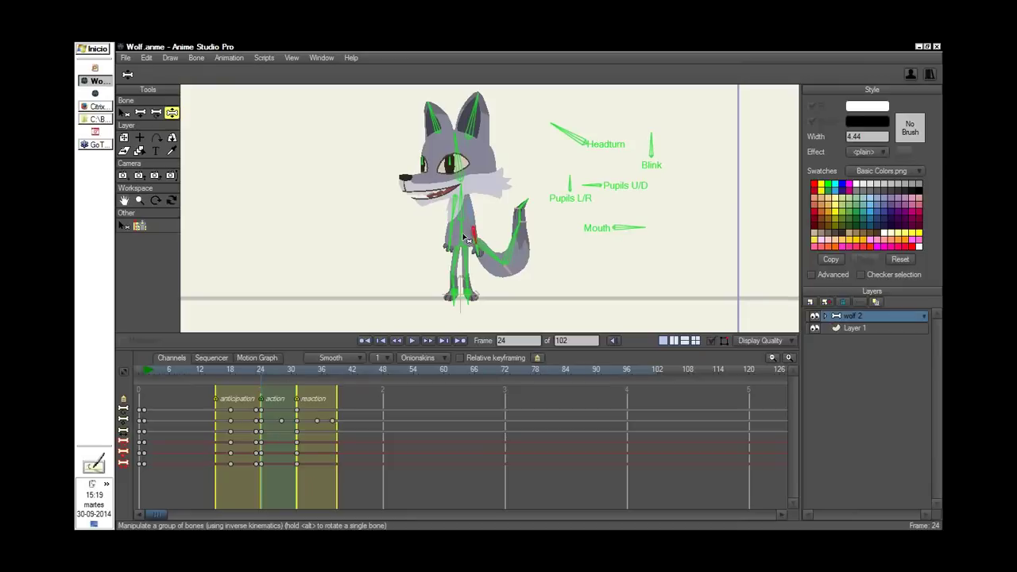
drag(460, 232, 460, 208)
drag(456, 305, 448, 270)
drag(430, 214, 447, 194)
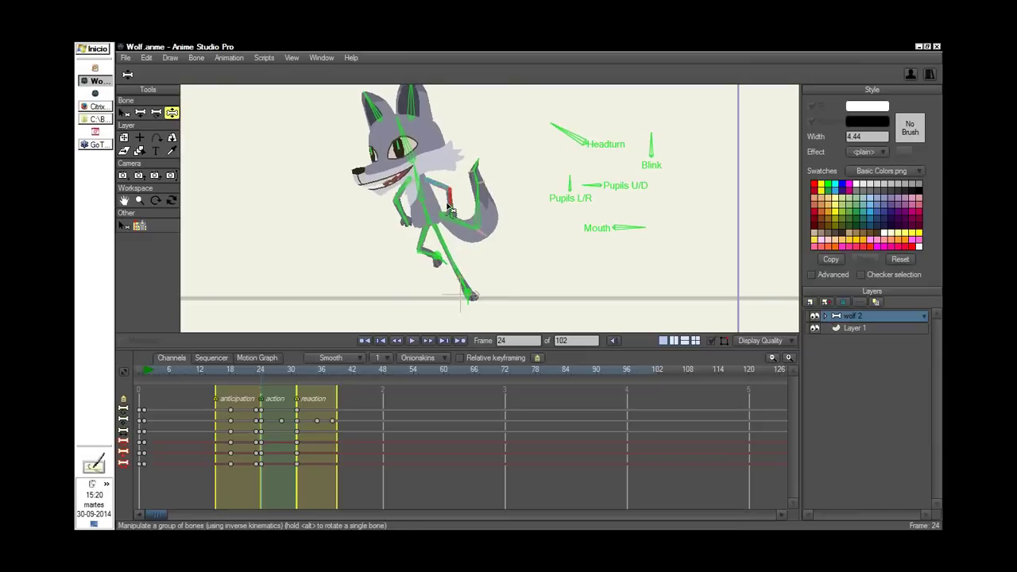
key(shift)
scroll(579, 196, down, 2)
At frame 28, adjust the wolf's body and feet in mid-air and scrub on through the landing
drag(242, 397, 276, 413)
drag(500, 188, 529, 302)
drag(517, 229, 538, 240)
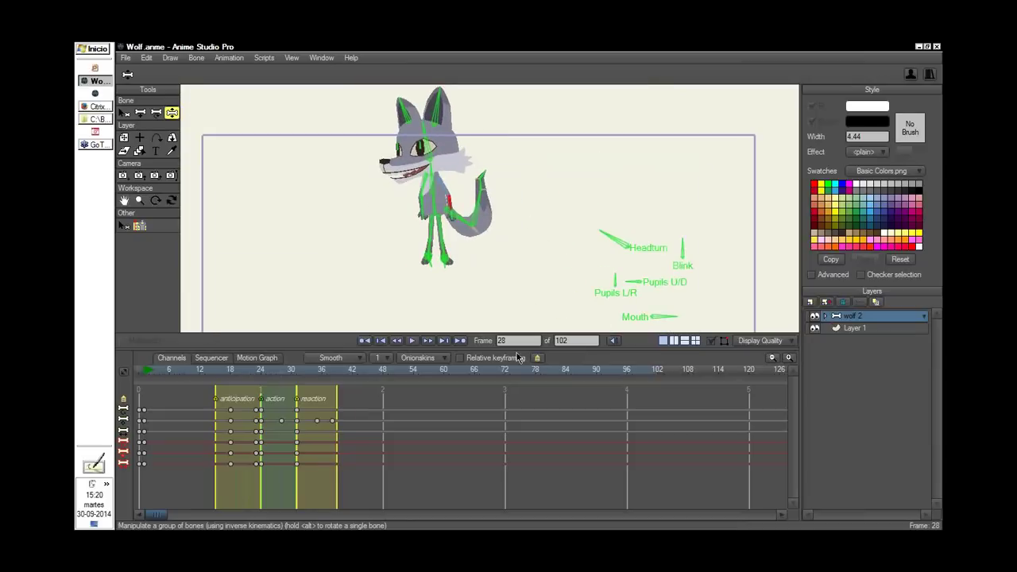
drag(433, 199, 439, 202)
mouse_move(430, 261)
mouse_down()
mouse_move(423, 252)
mouse_move(447, 269)
mouse_move(438, 270)
mouse_move(448, 266)
mouse_up()
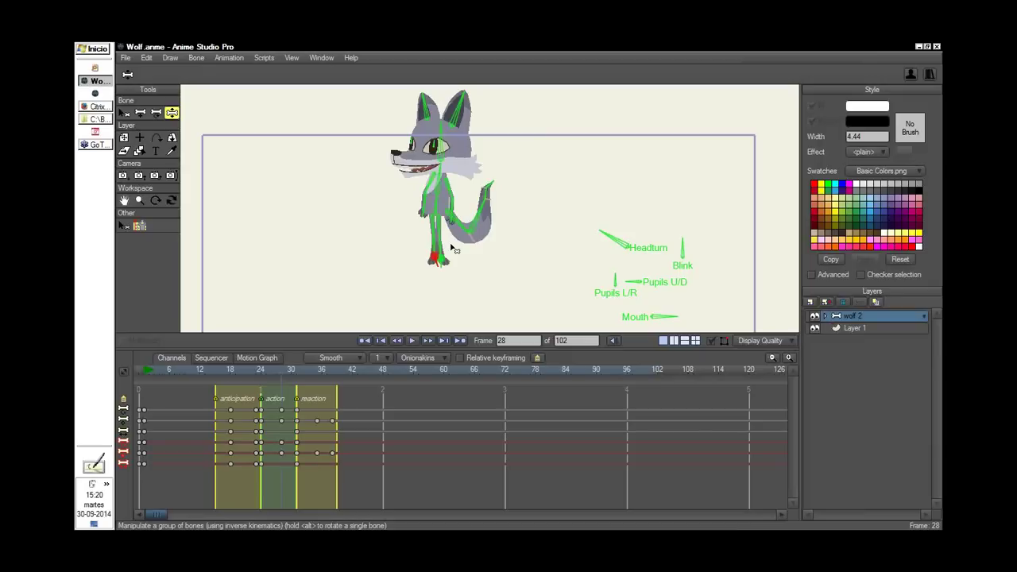
drag(438, 265, 429, 256)
click(294, 377)
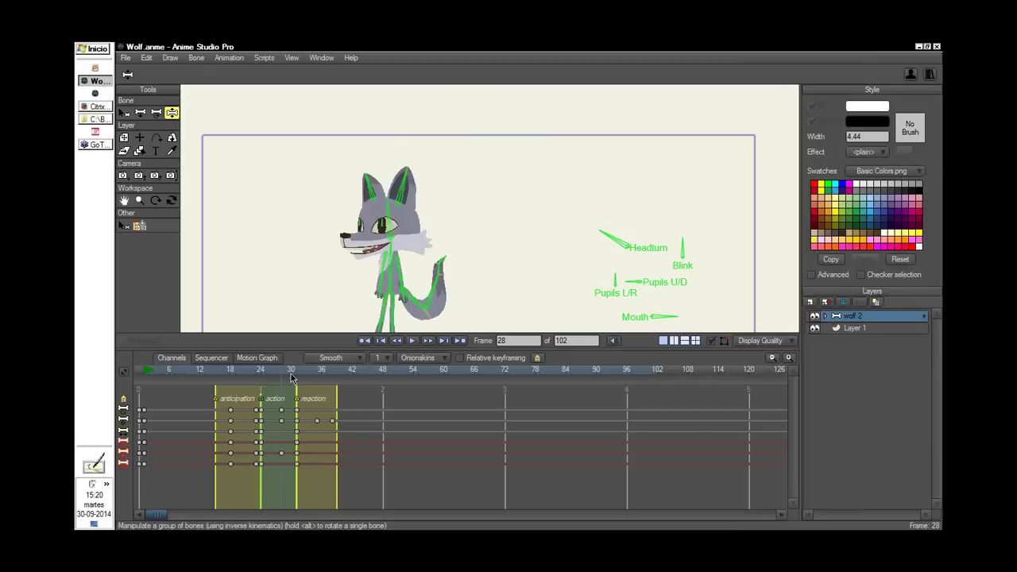
drag(294, 378, 350, 375)
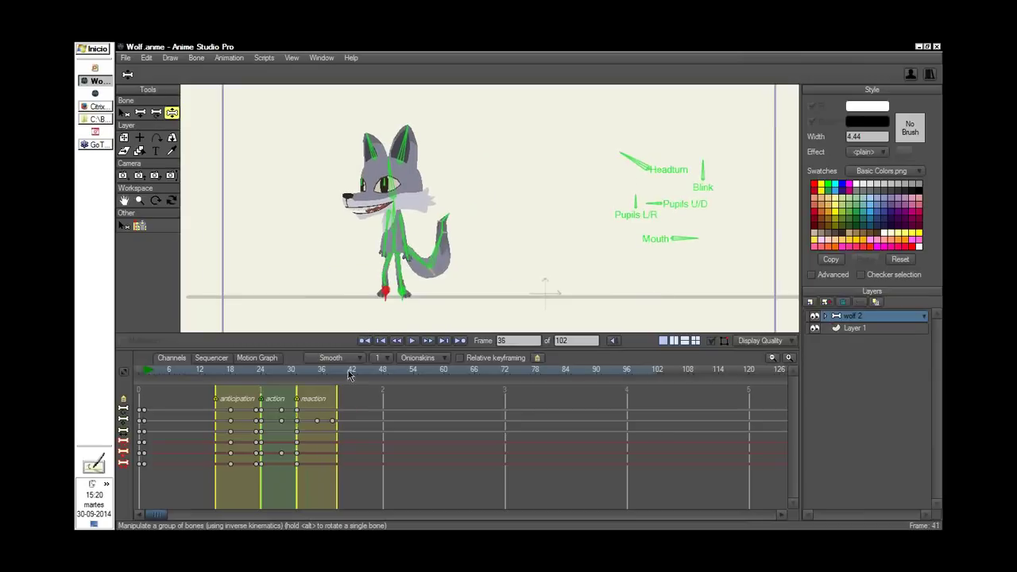
Turn on black colorizing for the wolf 2 layer and render frame 46 as a silhouette
click(886, 317)
double_click(886, 317)
drag(593, 104, 828, 94)
click(765, 198)
click(799, 219)
click(829, 110)
click(831, 282)
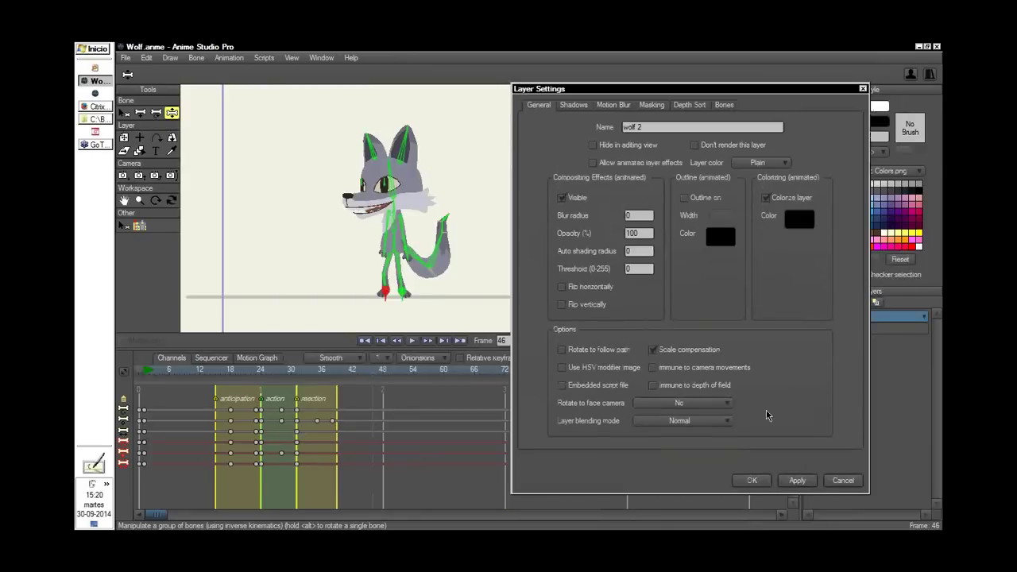
click(752, 480)
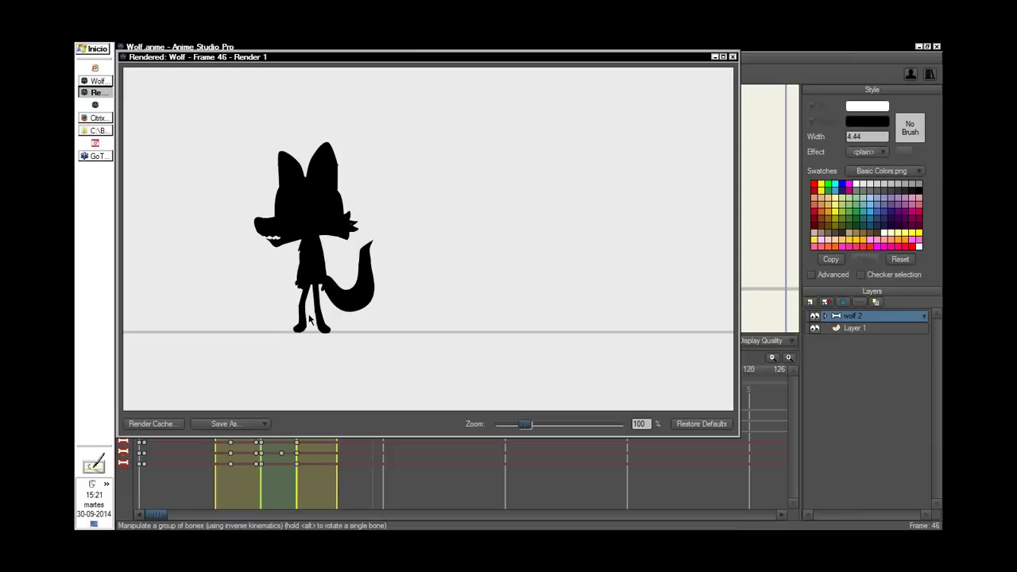
click(732, 57)
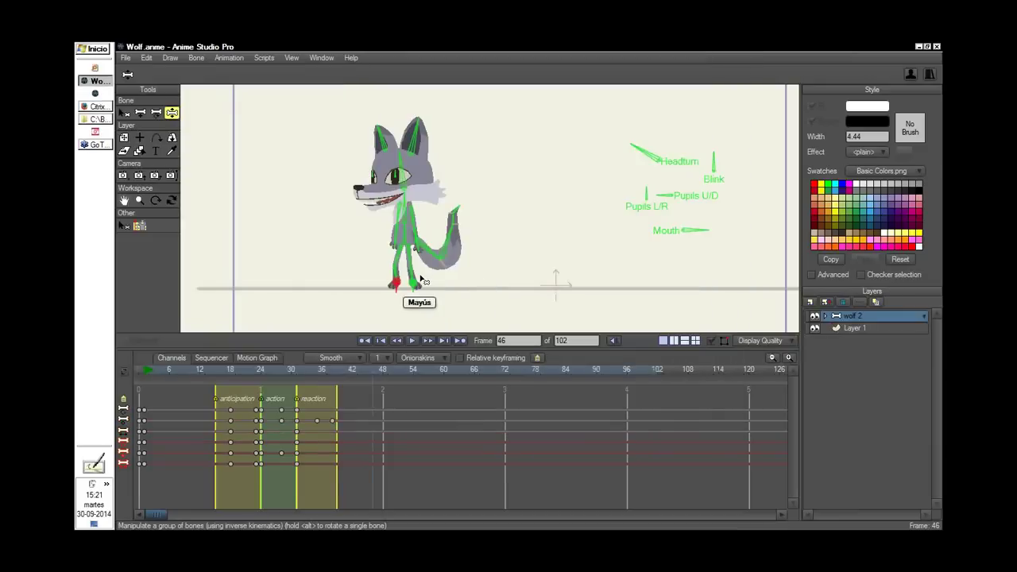
At frame 46, pose the wolf with its legs apart, body leaning and arms held out, and render the silhouette again
drag(421, 278, 502, 247)
mouse_move(360, 249)
mouse_down()
mouse_move(336, 240)
mouse_move(399, 238)
mouse_move(364, 241)
mouse_up()
drag(425, 267, 430, 235)
drag(367, 199, 367, 185)
drag(365, 241, 352, 235)
drag(379, 229, 390, 230)
drag(320, 261, 300, 243)
drag(400, 315, 403, 319)
drag(362, 251, 460, 250)
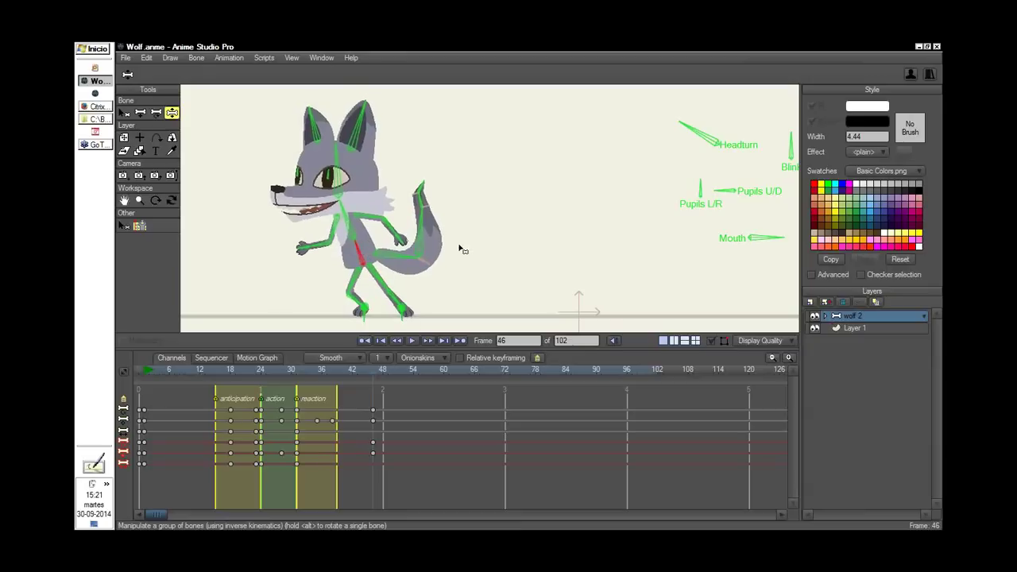
key(ctrl+r)
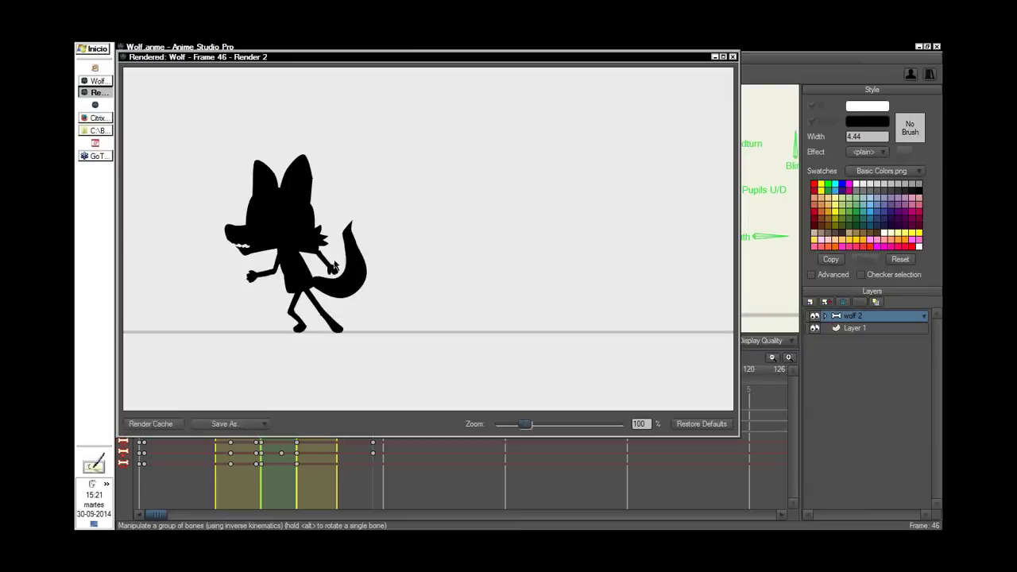
At frame 46, tilt the wolf's head and move the rear arm's bend away from the body, and render the silhouette
click(732, 57)
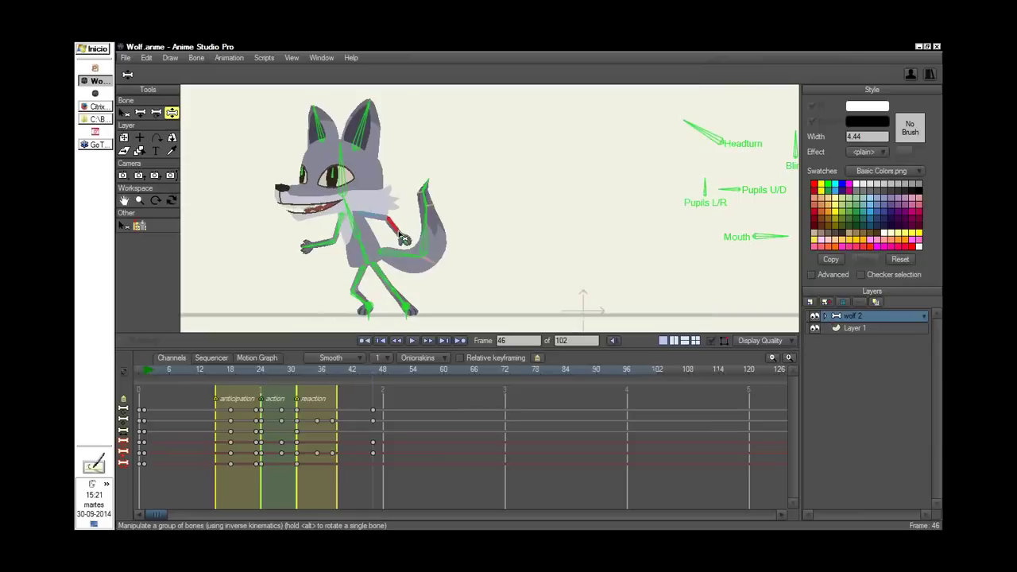
drag(355, 182, 356, 177)
drag(398, 229, 398, 219)
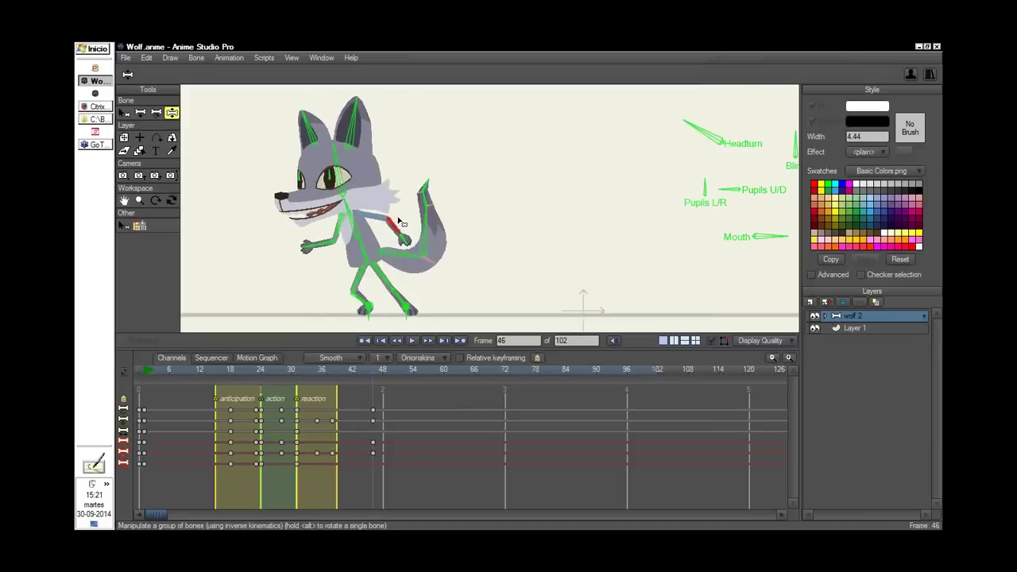
key(ctrl+r)
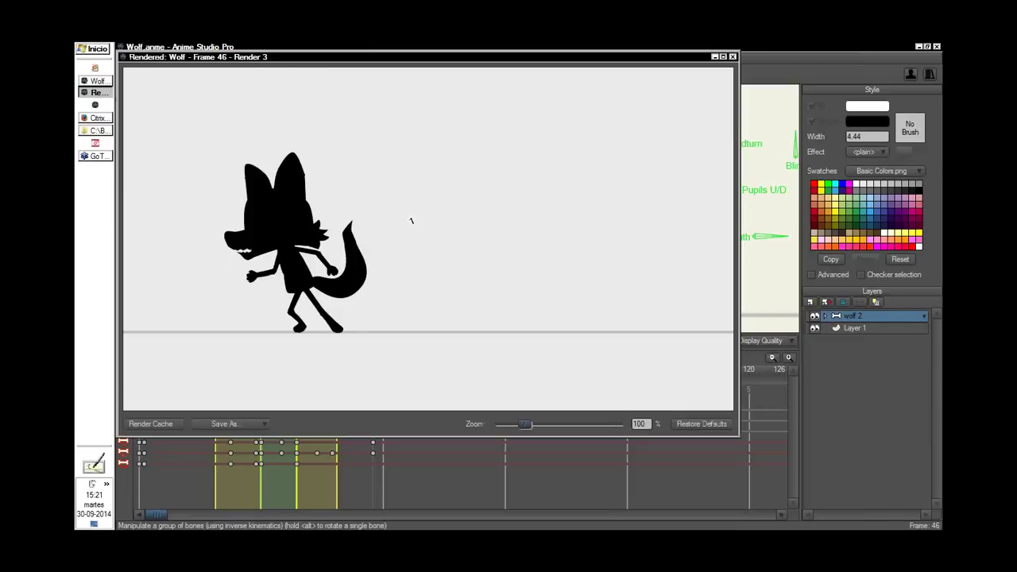
drag(735, 50, 734, 43)
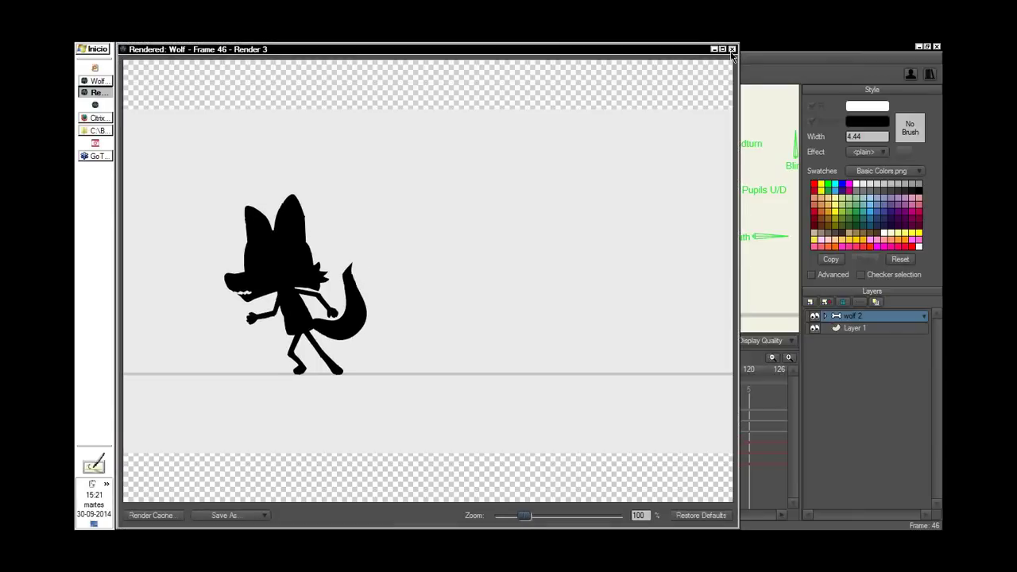
click(732, 50)
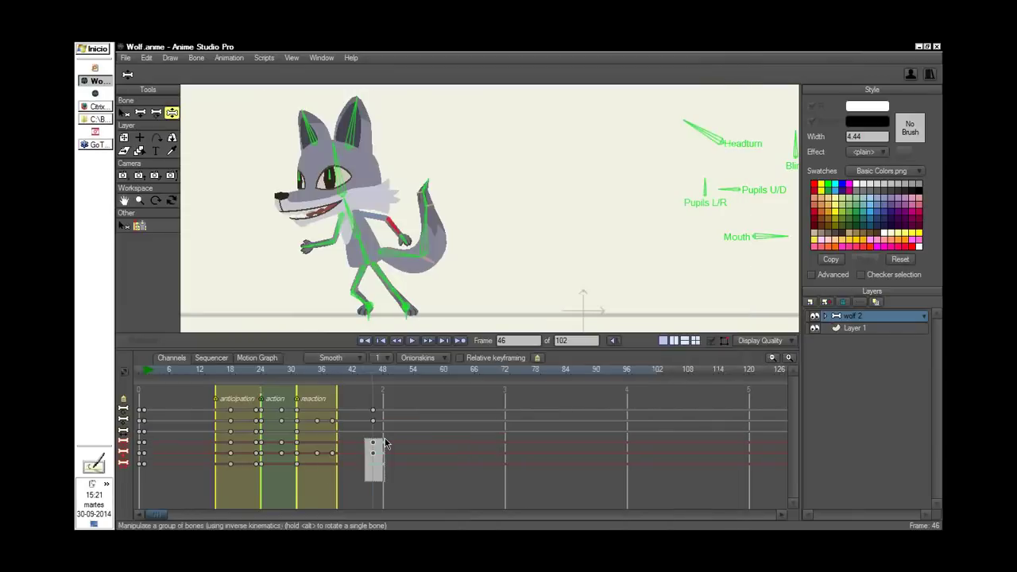
Delete the test pose's keyframes at frame 46 and turn off black colorizing for the wolf 2 layer
drag(383, 439, 385, 405)
key(Delete)
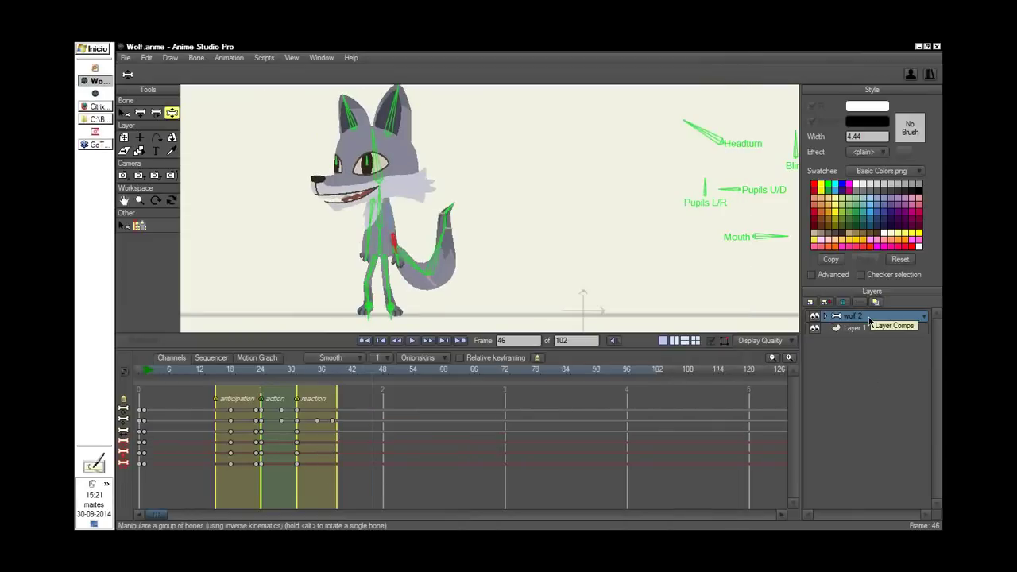
double_click(869, 320)
click(749, 479)
At frame 28, lift the wolf's front leg with a bent knee and stretch the other leg down and backward
click(221, 379)
drag(221, 379, 283, 394)
scroll(583, 218, down, 4)
drag(476, 201, 573, 224)
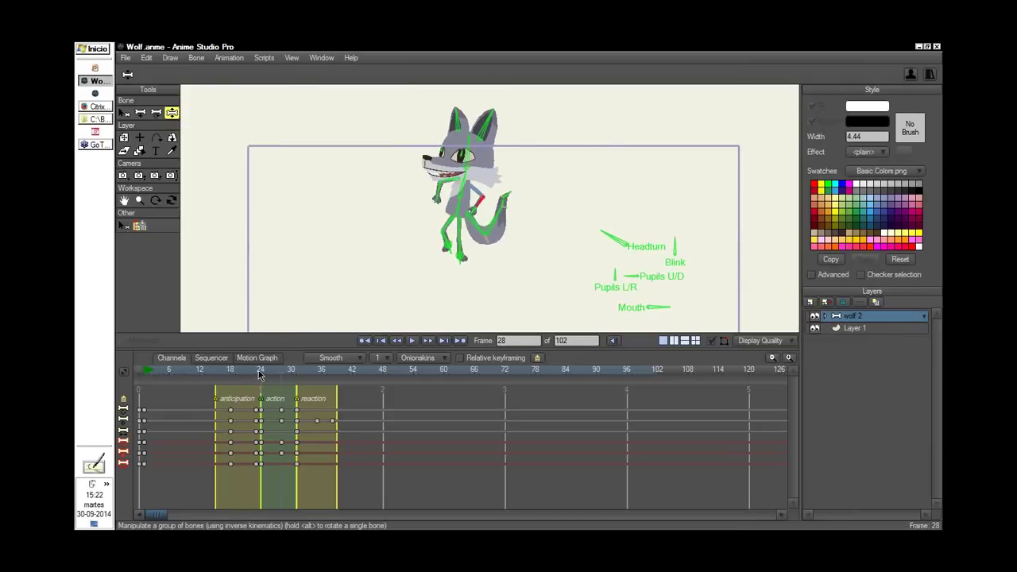
drag(260, 373, 282, 380)
drag(461, 257, 479, 278)
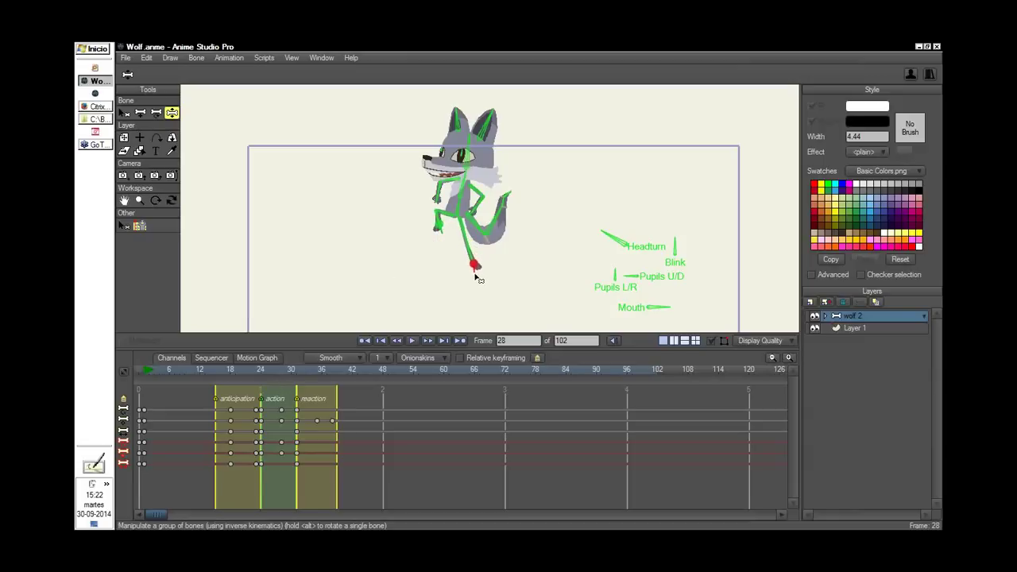
At frame 31, pose the landing with one leg straight on the ground and the other foot lifted behind
drag(555, 220, 430, 223)
drag(282, 382, 297, 388)
drag(441, 256, 690, 162)
drag(517, 191, 521, 247)
click(483, 273)
click(482, 253)
drag(604, 196, 465, 298)
drag(652, 252, 627, 268)
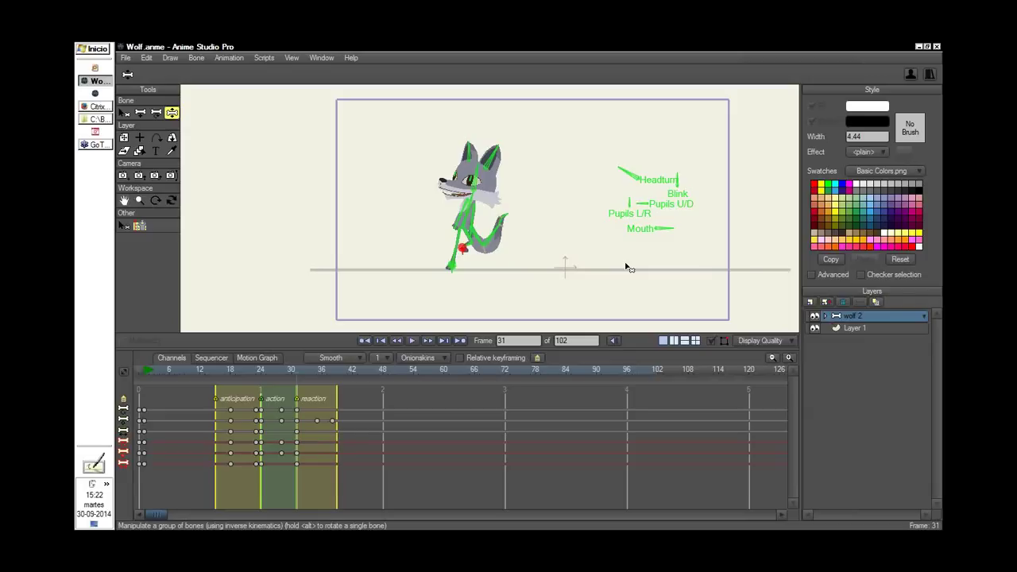
drag(648, 229, 635, 232)
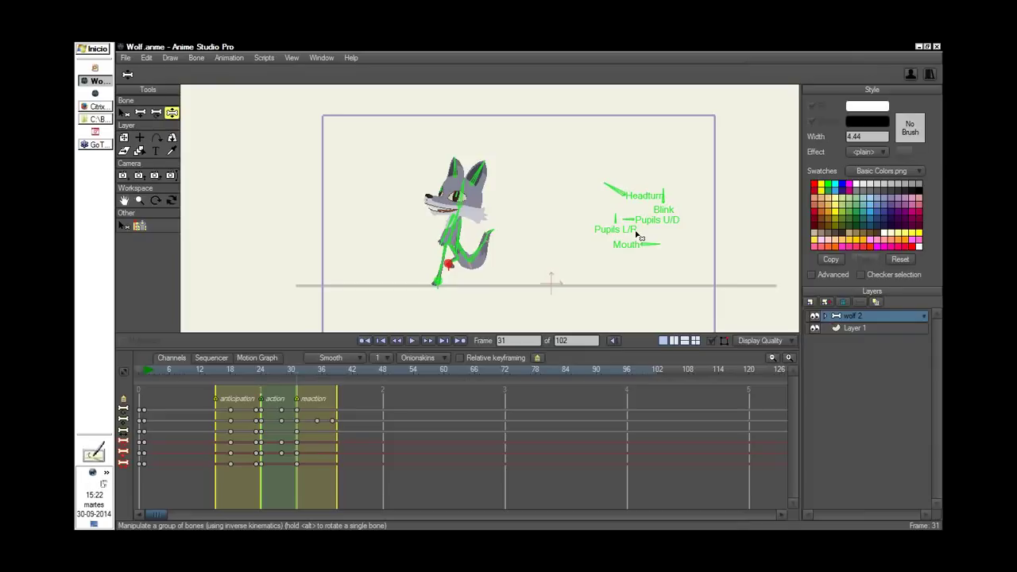
At frame 30, stretch the front leg forward toward the ground and keep the rear foot raised behind
click(226, 378)
drag(225, 378, 258, 389)
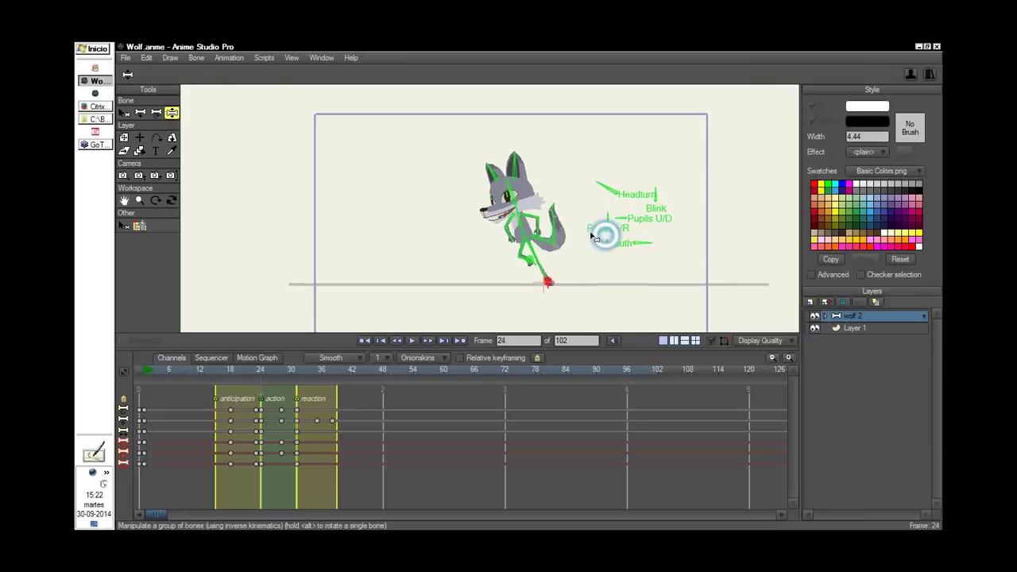
drag(601, 237, 559, 205)
drag(265, 380, 293, 383)
drag(401, 227, 421, 200)
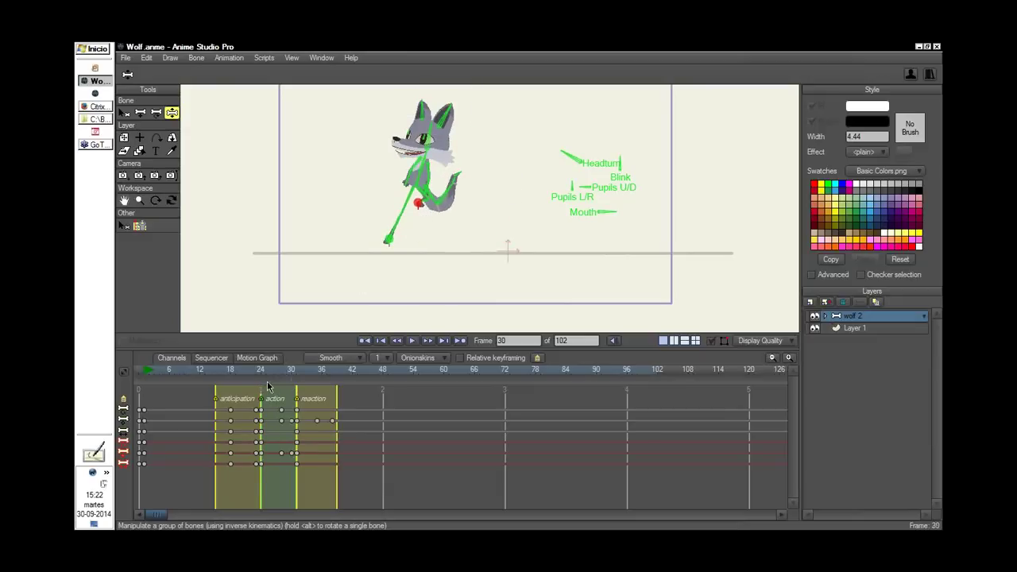
Plant both feet on the ground at frame 33 and adjust the wolf's torso at frame 38
click(257, 371)
drag(256, 371, 301, 401)
scroll(619, 223, up, 3)
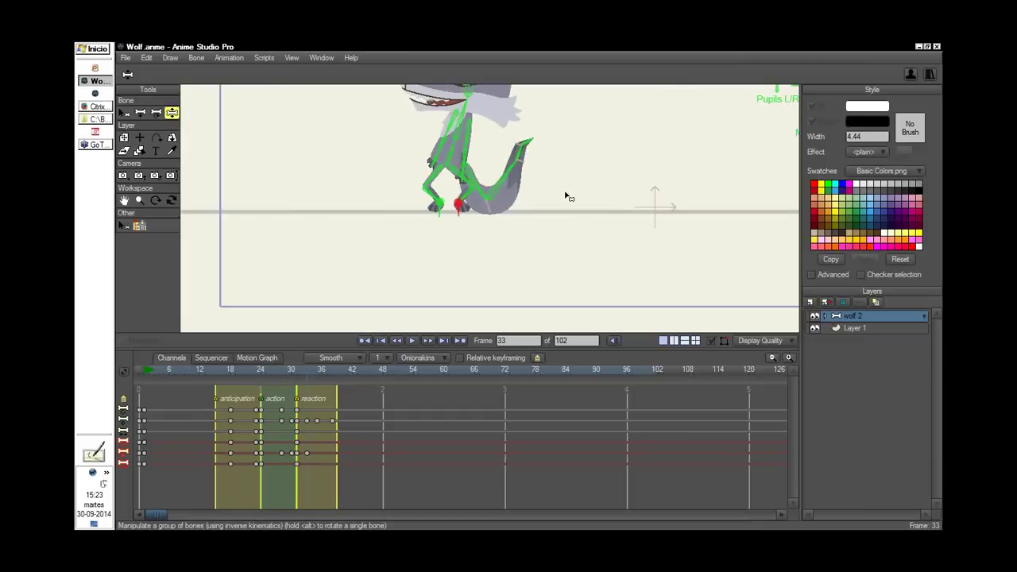
scroll(565, 195, down, 2)
drag(286, 373, 333, 419)
drag(467, 181, 458, 183)
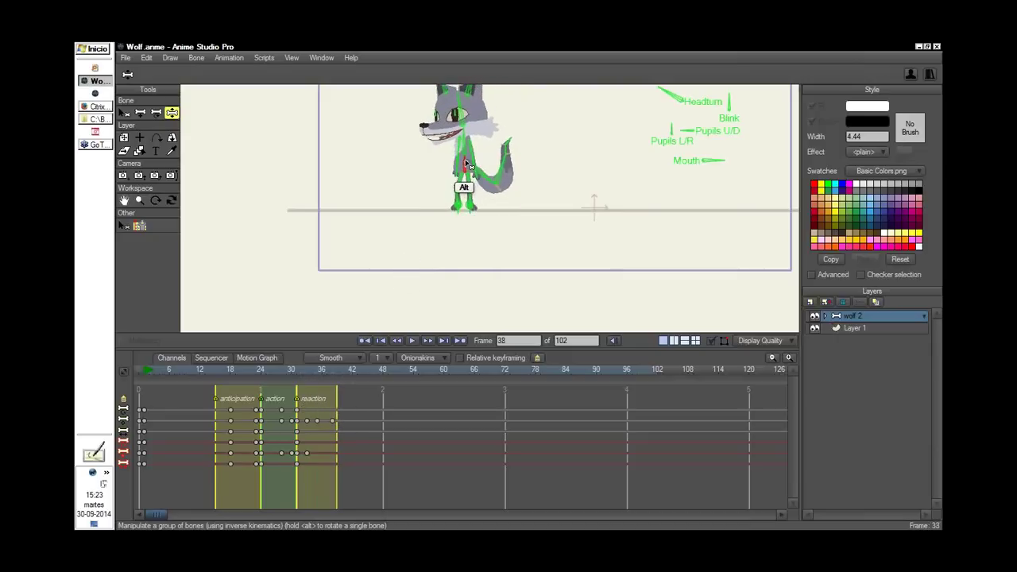
Examine the jump's motion from the anticipation through the landing with the bones hidden
scroll(518, 155, down, 3)
drag(281, 379, 370, 415)
drag(567, 240, 535, 284)
key(Home)
drag(235, 375, 280, 441)
drag(545, 246, 542, 241)
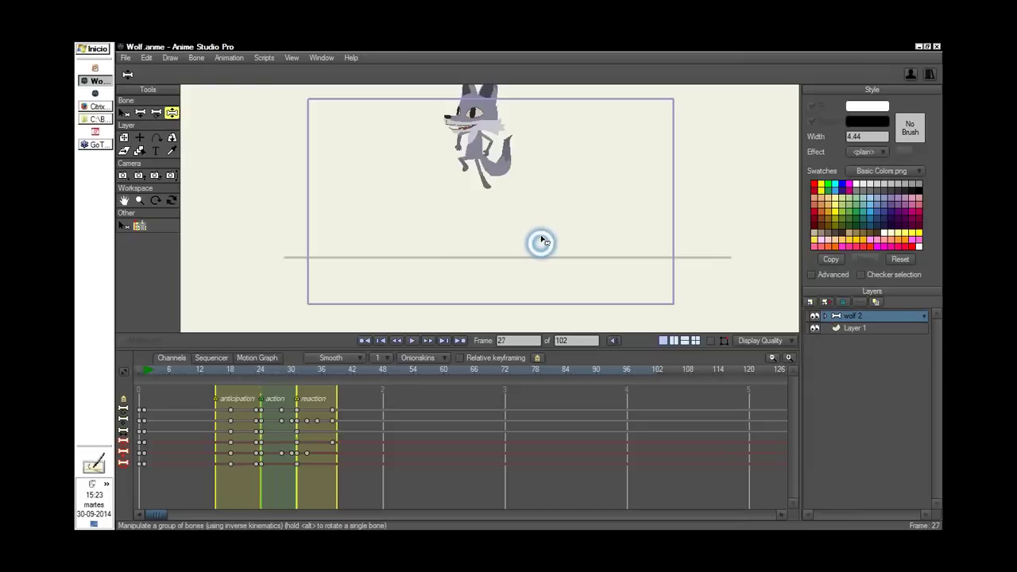
drag(541, 240, 523, 243)
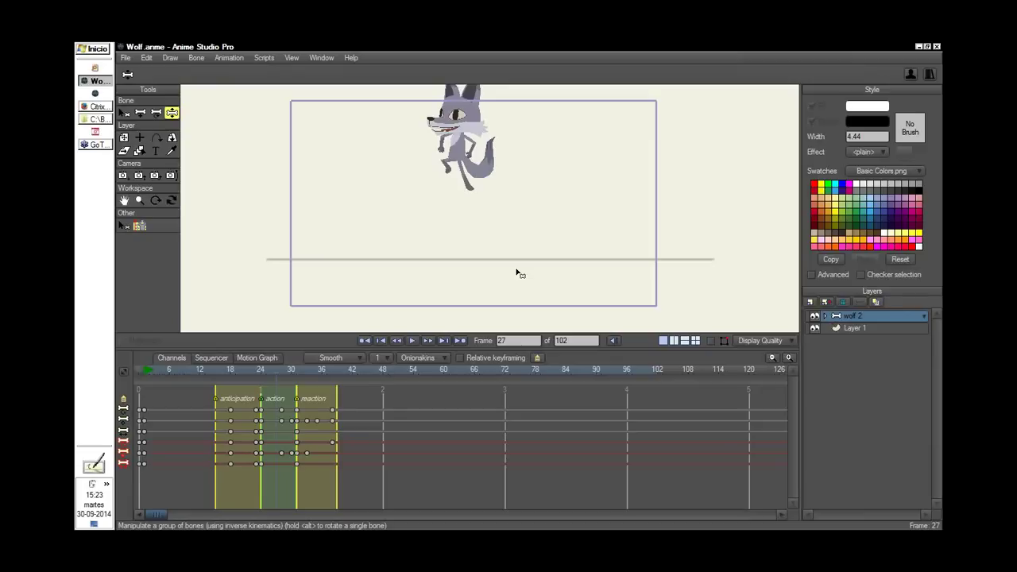
click(711, 340)
Just after take-off, swing the wolf's arms down and straighten them alongside the body
key(shift)
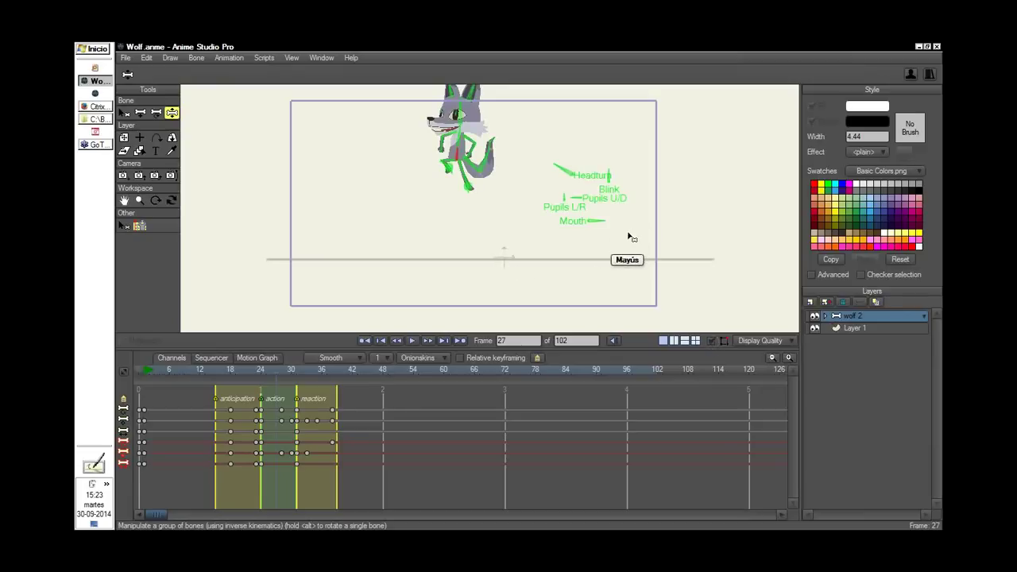
drag(627, 236, 682, 287)
drag(265, 373, 270, 395)
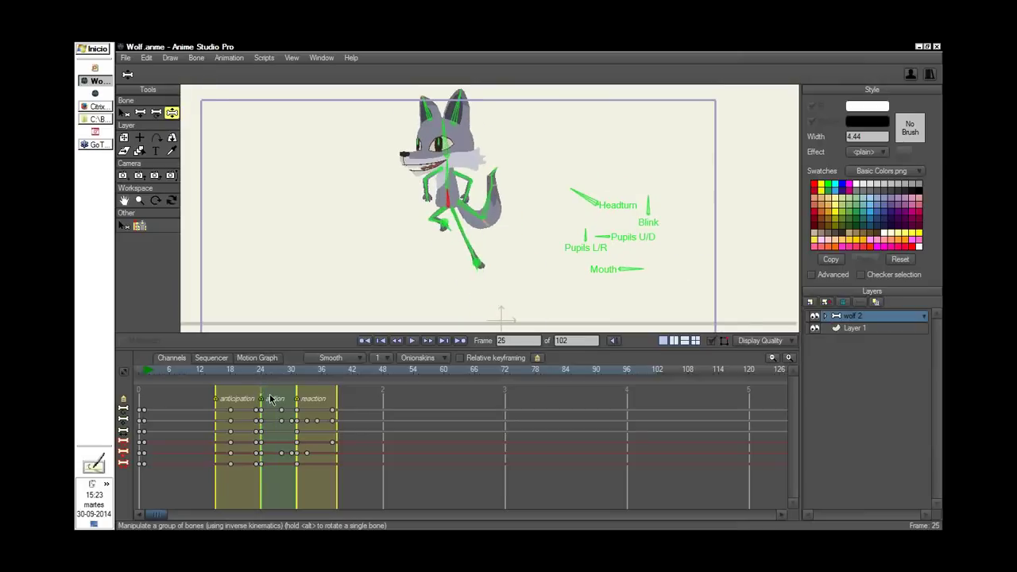
click(456, 244)
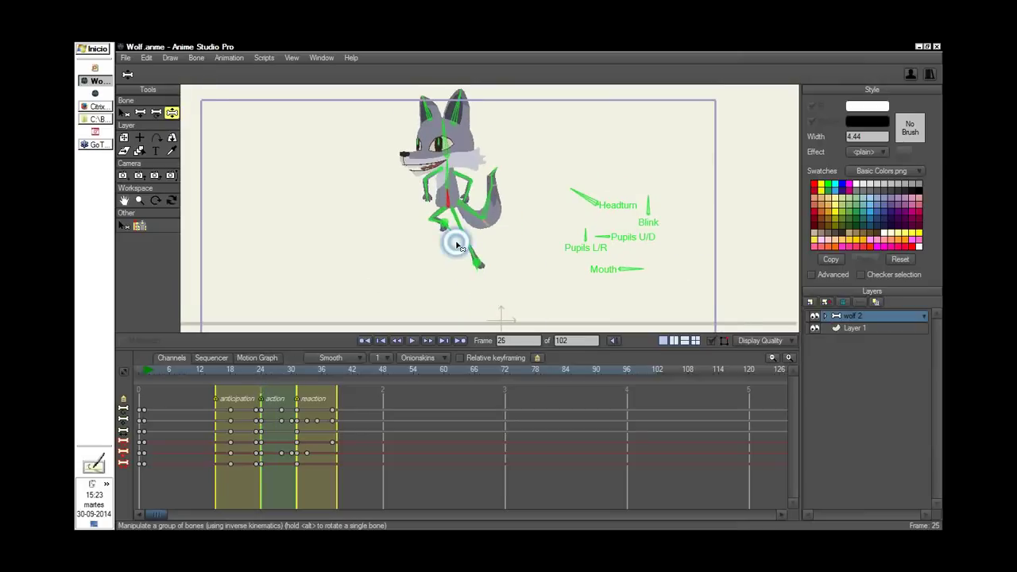
drag(457, 245, 443, 253)
drag(481, 215, 554, 211)
drag(446, 207, 457, 216)
drag(392, 195, 446, 211)
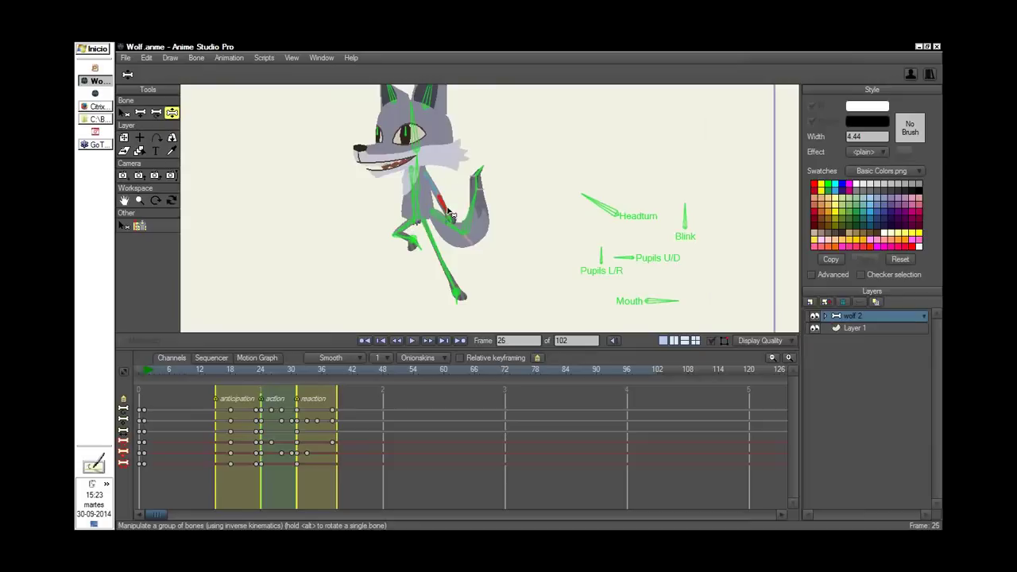
At frame 30, raise both of the wolf's arms as it falls toward the ground
click(254, 375)
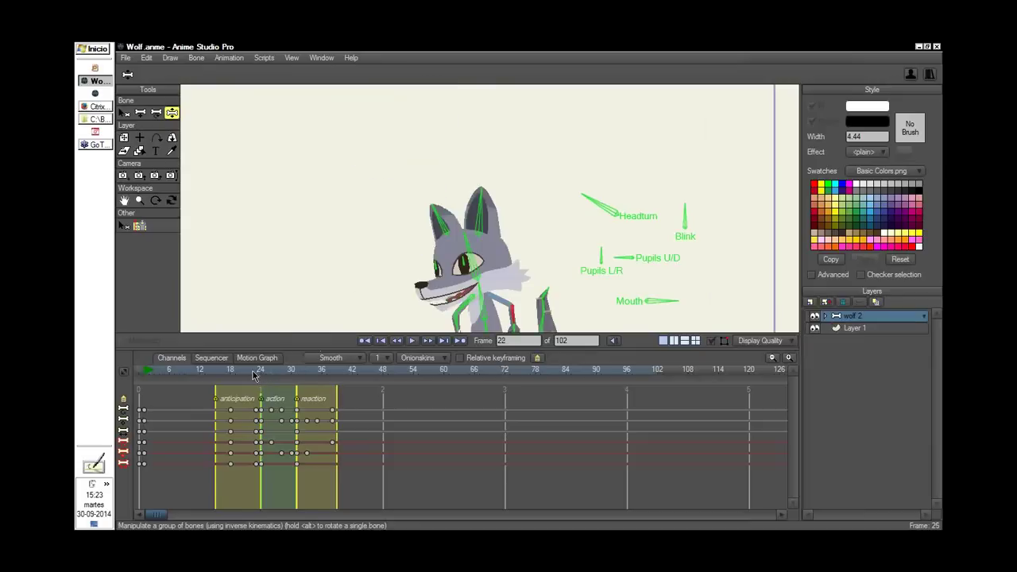
drag(254, 375, 291, 373)
drag(405, 260, 451, 176)
drag(359, 251, 382, 150)
shift+click(571, 148)
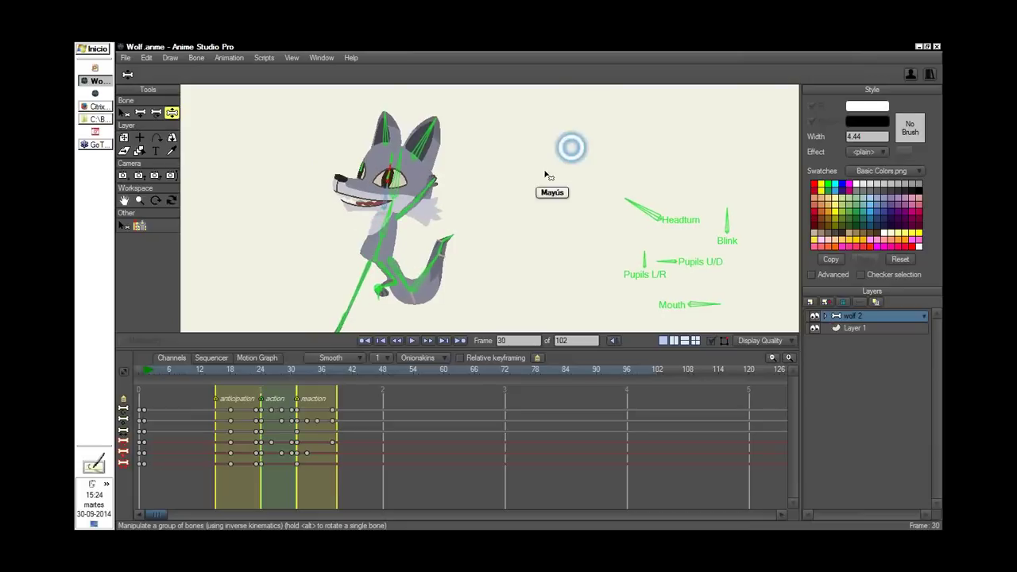
scroll(545, 174, down, 3)
At frame 31, lift the front arm so both arms stay raised at the moment of contact
click(296, 410)
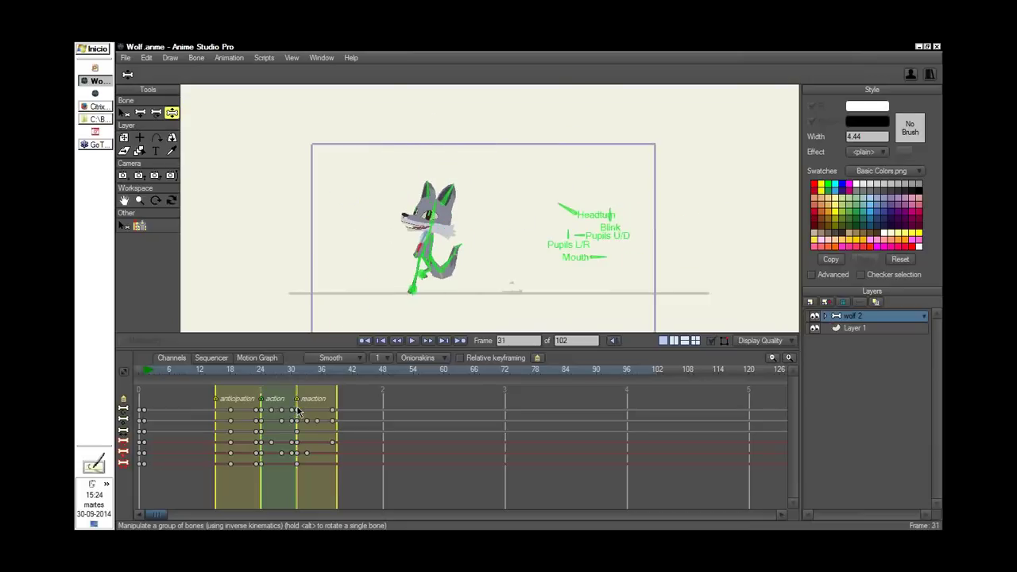
scroll(443, 245, up, 5)
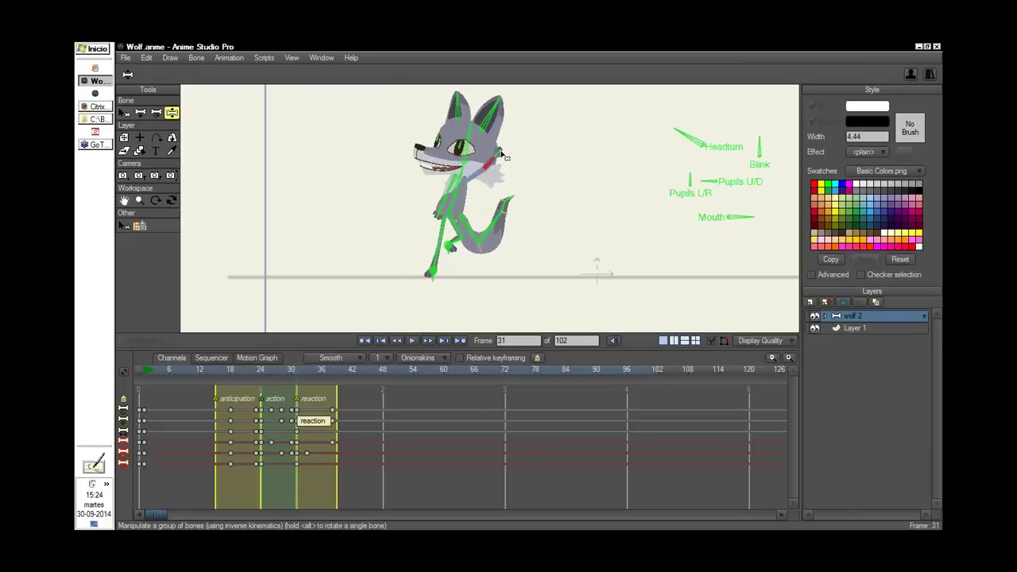
drag(438, 202, 461, 148)
drag(588, 171, 520, 209)
Lower the arms beside the body at frame 37, and pose them bent outward at frame 34
drag(278, 373, 326, 384)
drag(477, 192, 439, 228)
click(256, 374)
drag(257, 382, 291, 403)
drag(549, 211, 517, 274)
drag(234, 379, 318, 383)
drag(401, 262, 446, 255)
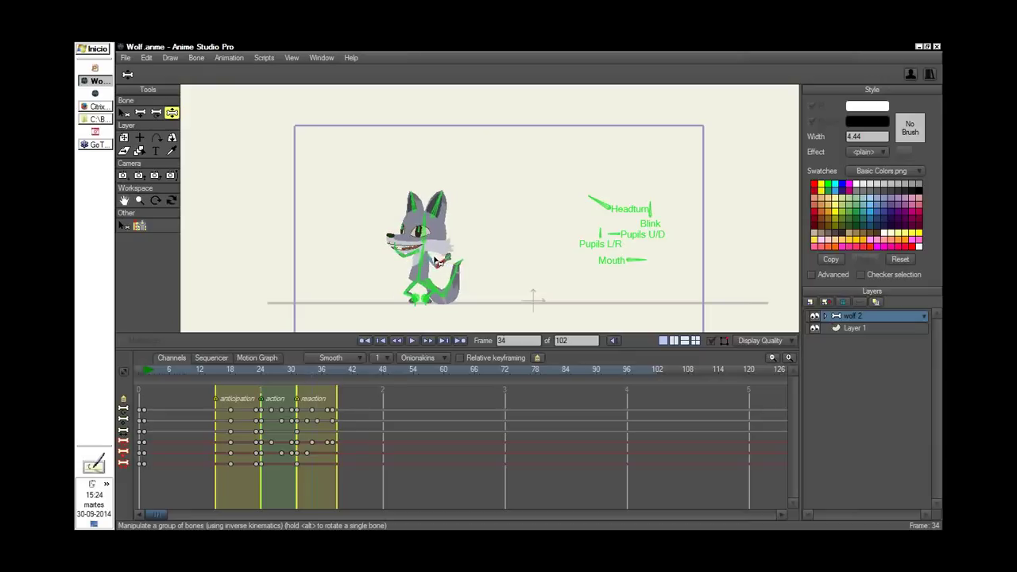
Examine the arm and body motion through the anticipation, action and reaction sections
drag(292, 379, 331, 397)
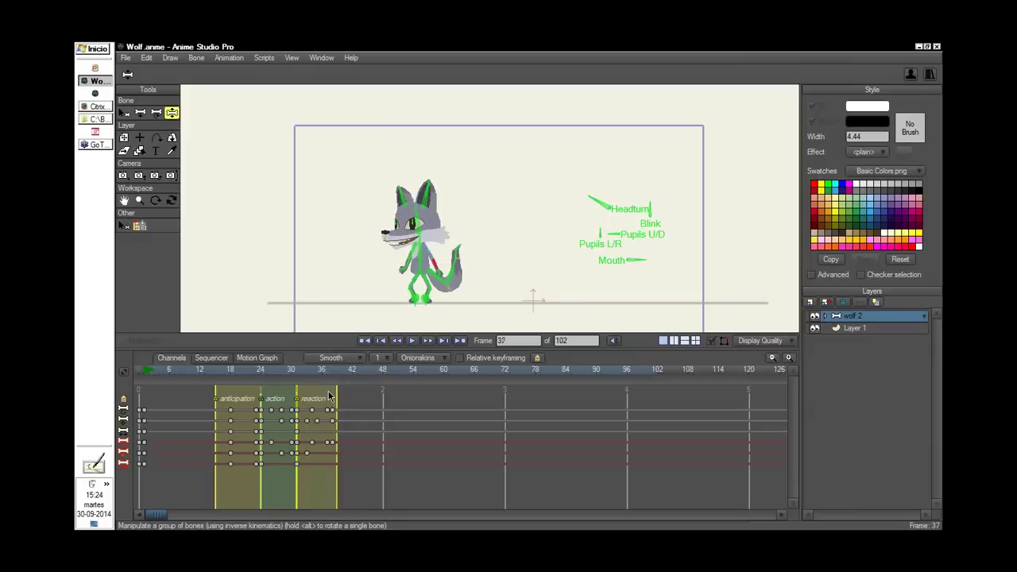
scroll(403, 277, up, 3)
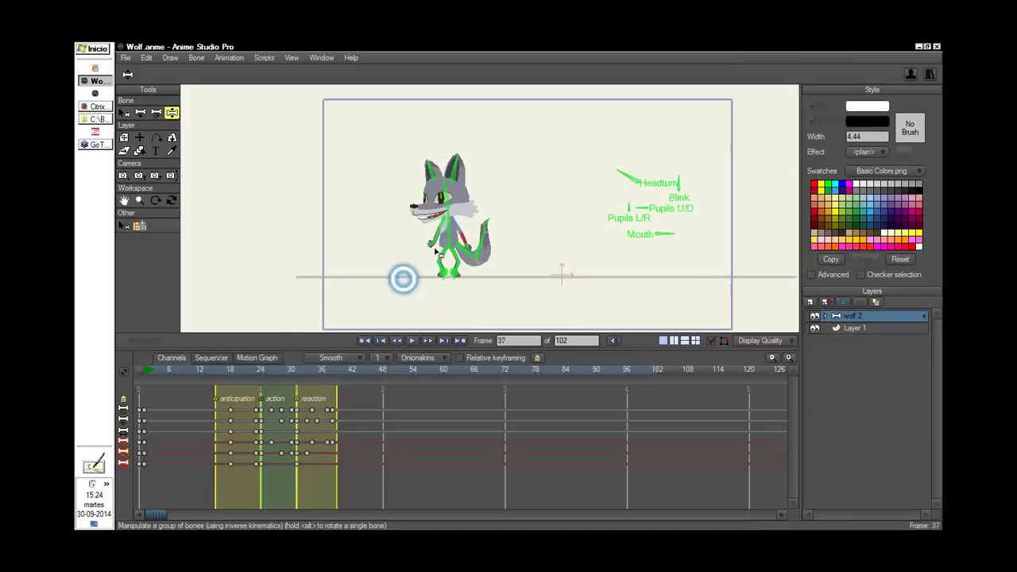
click(281, 377)
drag(281, 377, 339, 399)
scroll(405, 262, down, 3)
scroll(403, 263, down, 2)
scroll(490, 268, up, 2)
drag(214, 373, 337, 405)
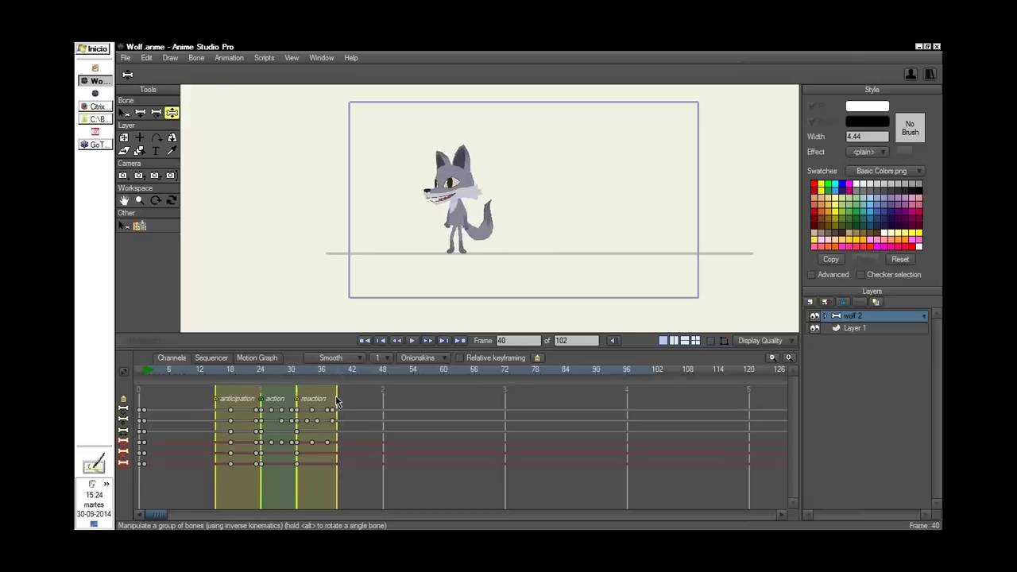
Show the bones again, select both ear bones and delete their keyframes around the action section
click(712, 340)
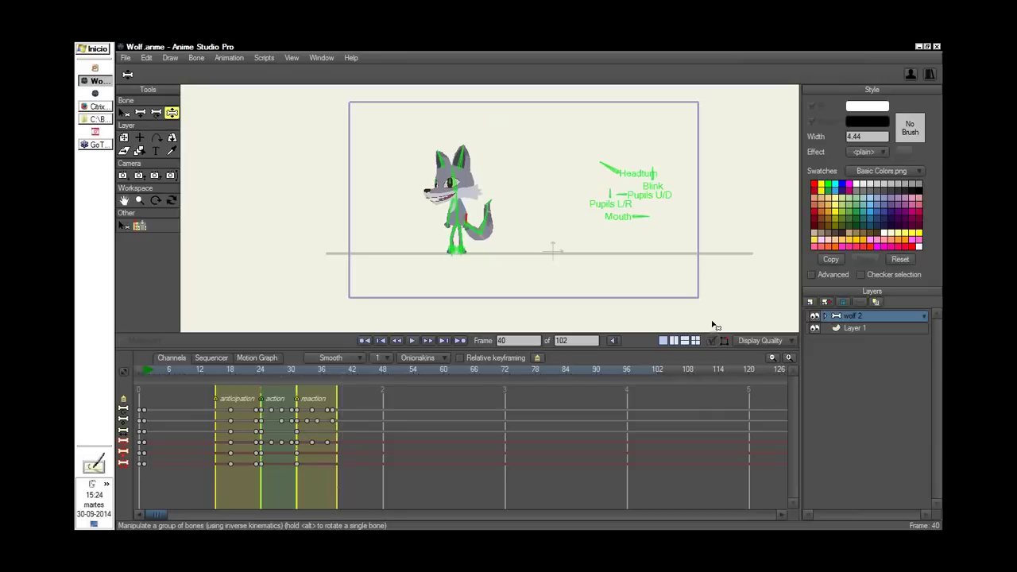
key(Return)
drag(499, 153, 570, 230)
key(b)
click(487, 163)
scroll(493, 208, up, 2)
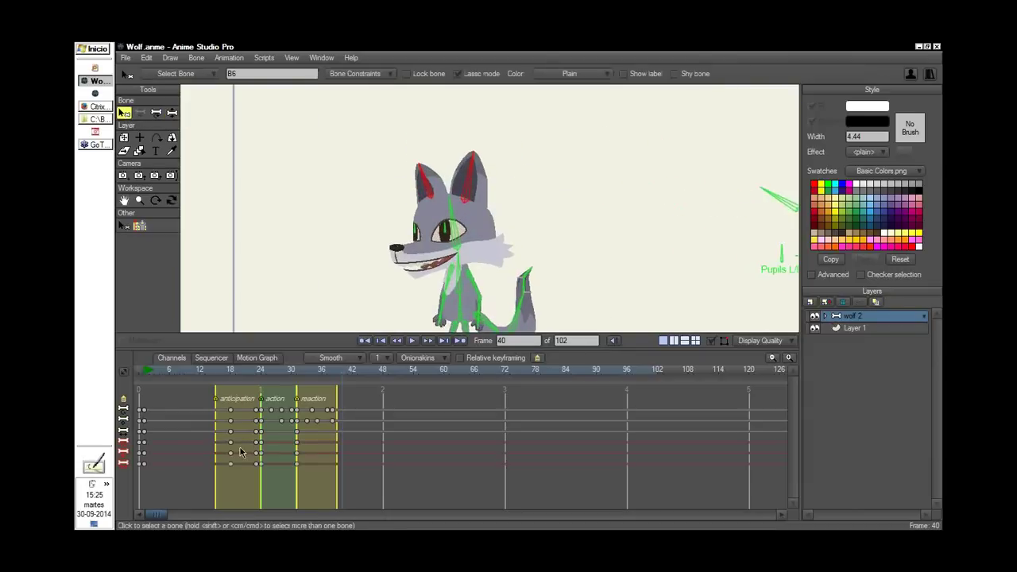
drag(249, 442, 321, 485)
click(389, 400)
At frame 24, rotate the selected ear bones slightly with the Transform Bone tool
click(228, 377)
drag(228, 377, 242, 377)
scroll(651, 211, down, 5)
key(t)
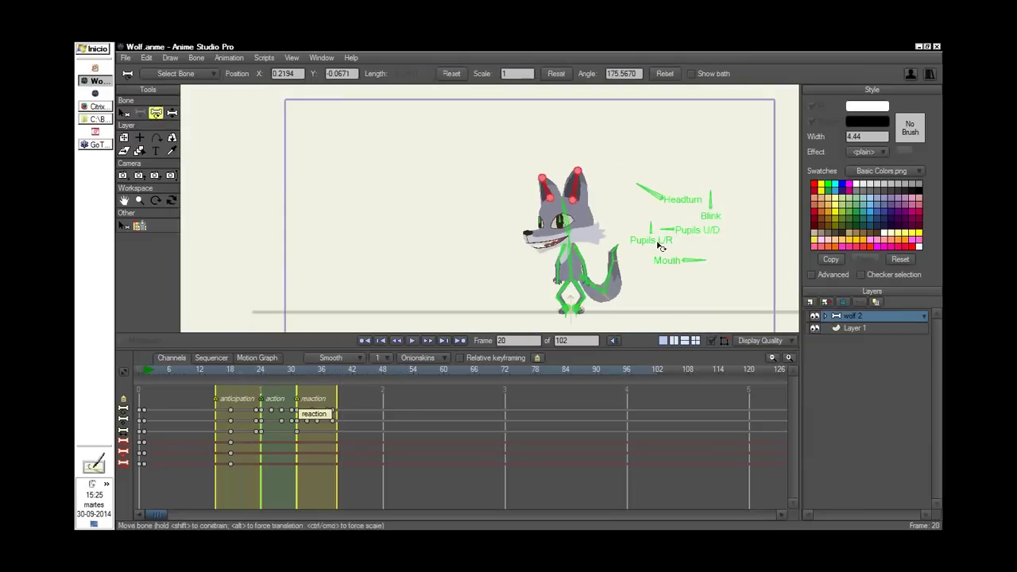
drag(659, 247, 642, 236)
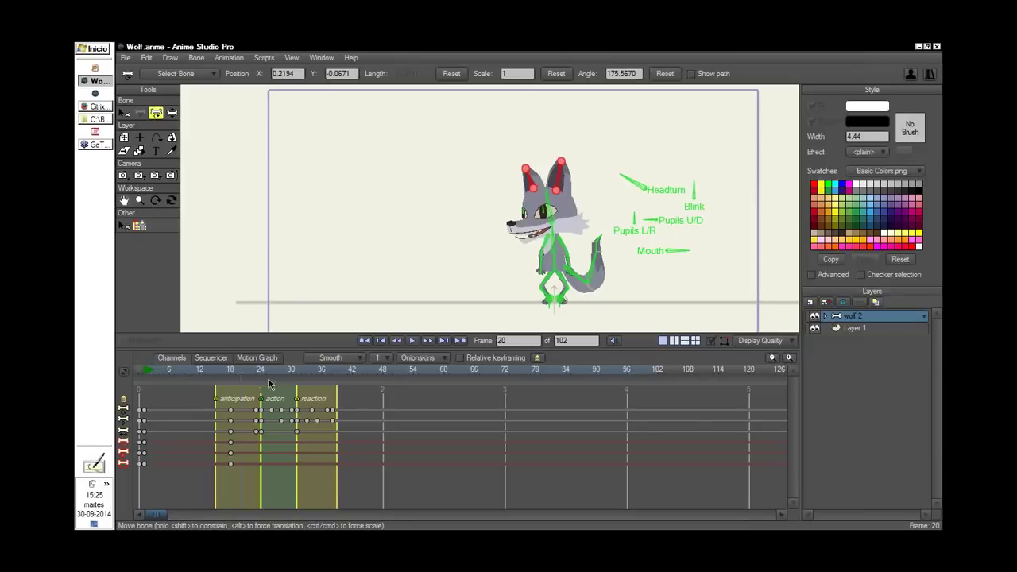
drag(232, 376, 261, 398)
drag(522, 154, 530, 151)
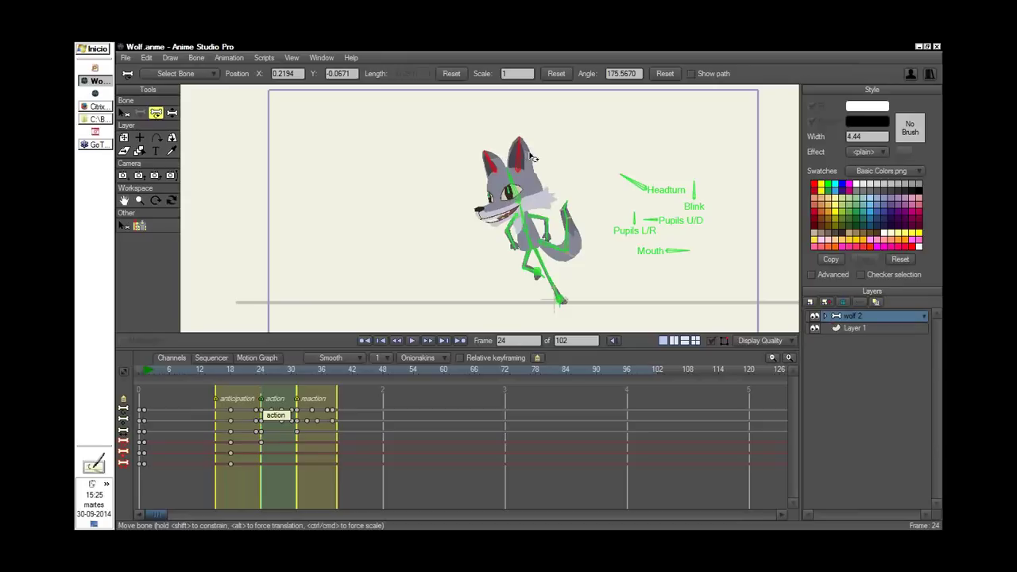
In mid-air, rotate both ears strongly backward so they drag behind the head
click(228, 380)
drag(235, 382, 287, 403)
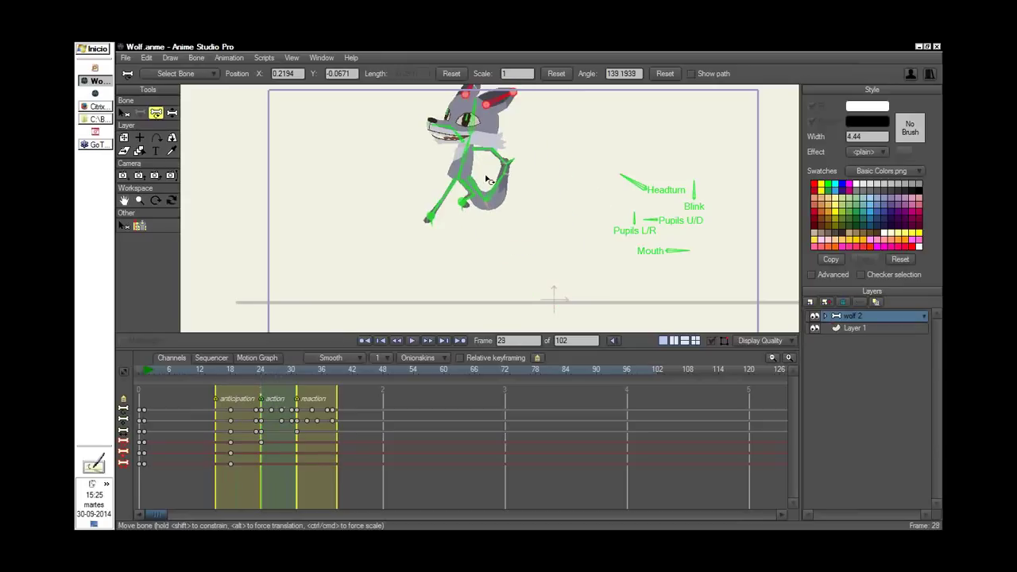
drag(487, 179, 492, 259)
mouse_move(501, 162)
mouse_down()
mouse_move(240, 251)
mouse_move(356, 198)
mouse_move(486, 158)
mouse_up()
Check the ear motion through the jump and move the mid-air ear keyframe to frame 27
drag(229, 371, 289, 385)
drag(537, 284, 608, 227)
mouse_move(287, 443)
mouse_down()
mouse_move(301, 444)
mouse_move(274, 445)
mouse_up()
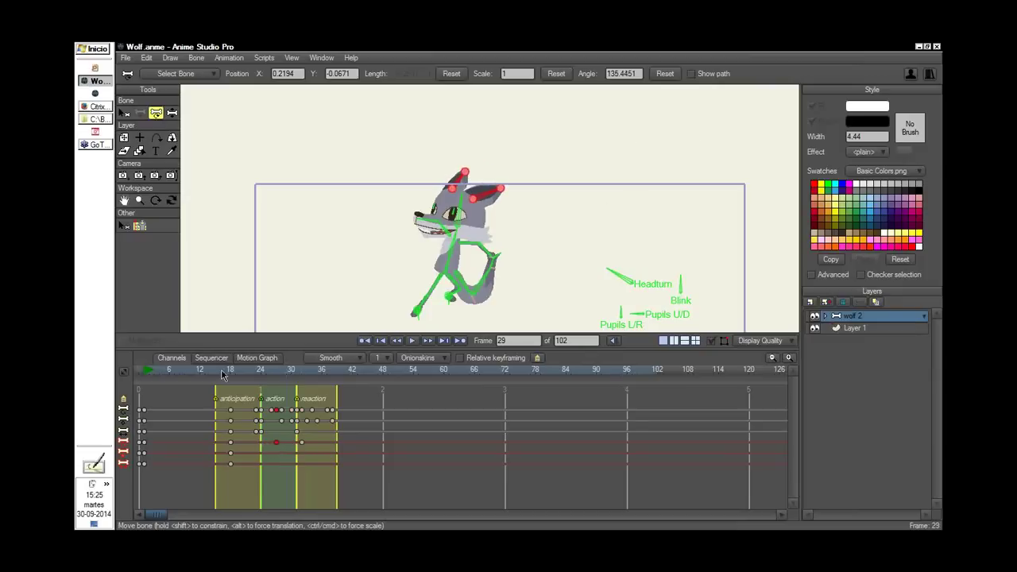
After the landing, key both ears swinging forward at frame 41, backward at frame 45 and slightly forward at frame 48
click(254, 386)
drag(535, 248, 517, 171)
drag(257, 377, 332, 442)
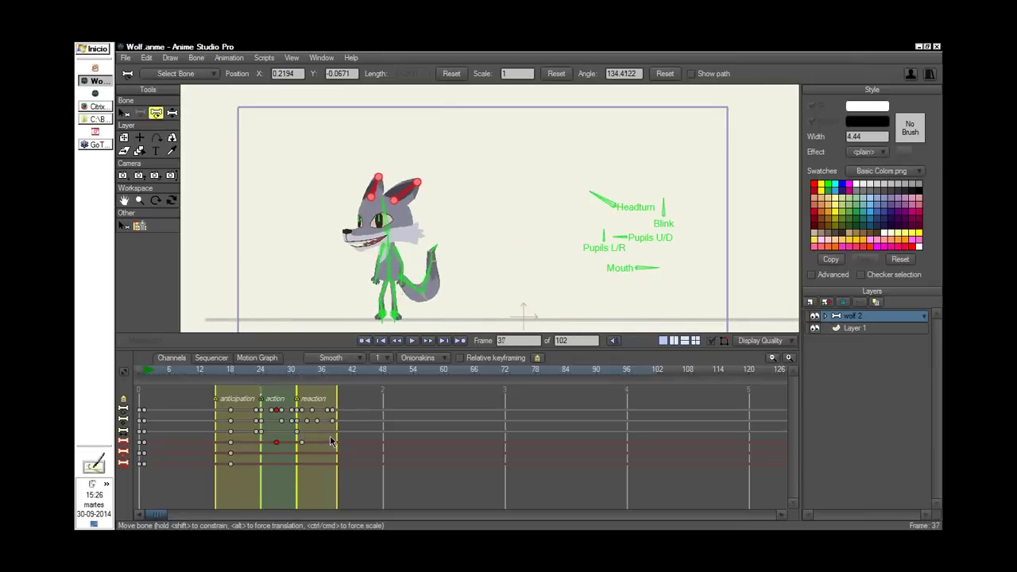
drag(446, 202, 381, 277)
drag(262, 372, 352, 411)
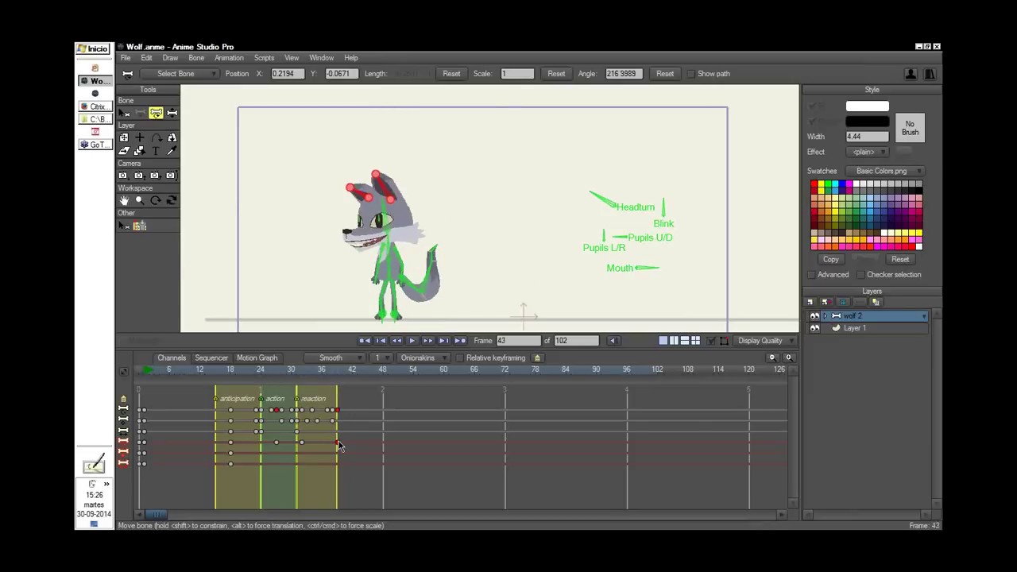
drag(438, 187, 513, 140)
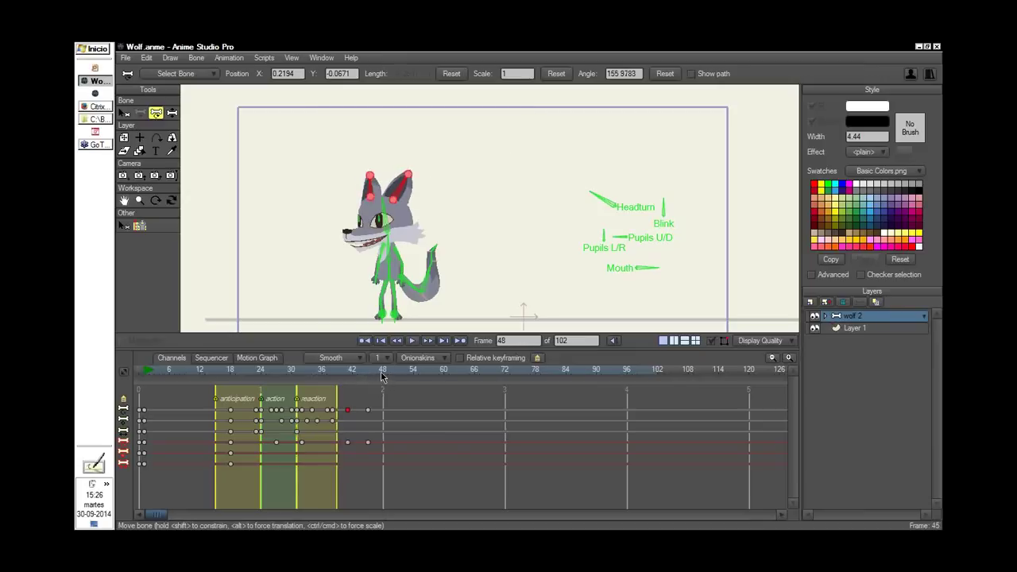
drag(466, 196, 402, 156)
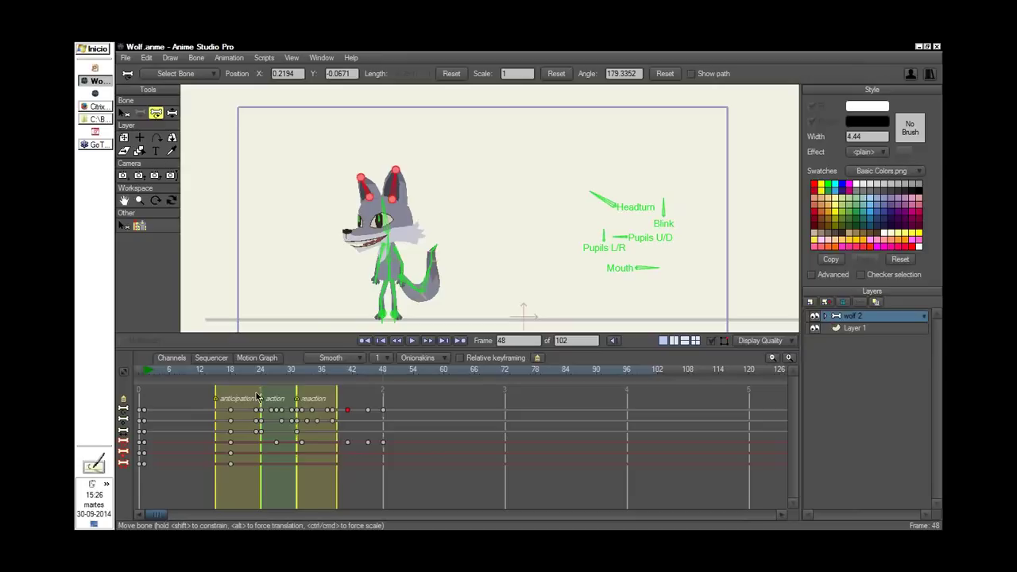
Review the follow-through of the ears by playing the jump from the start, and show the bones again
drag(224, 372, 289, 418)
key(z)
key(Home)
click(364, 341)
click(412, 341)
click(711, 341)
Tighten the ear follow-through by moving its three keyframes to frames 38, 41 and 44
mouse_move(408, 373)
mouse_down()
mouse_move(226, 378)
mouse_move(304, 395)
mouse_move(347, 387)
mouse_up()
drag(505, 264, 560, 250)
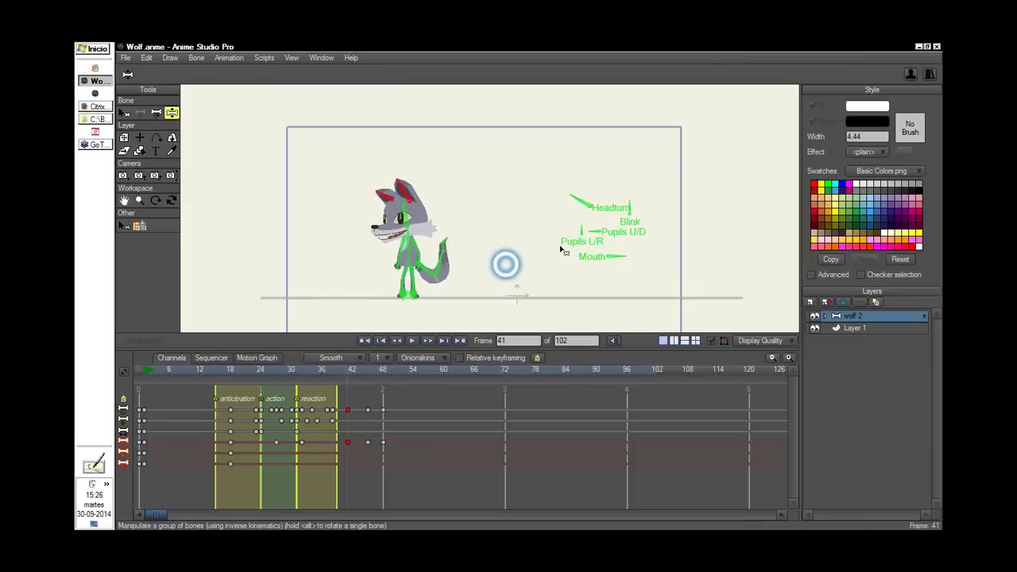
click(306, 373)
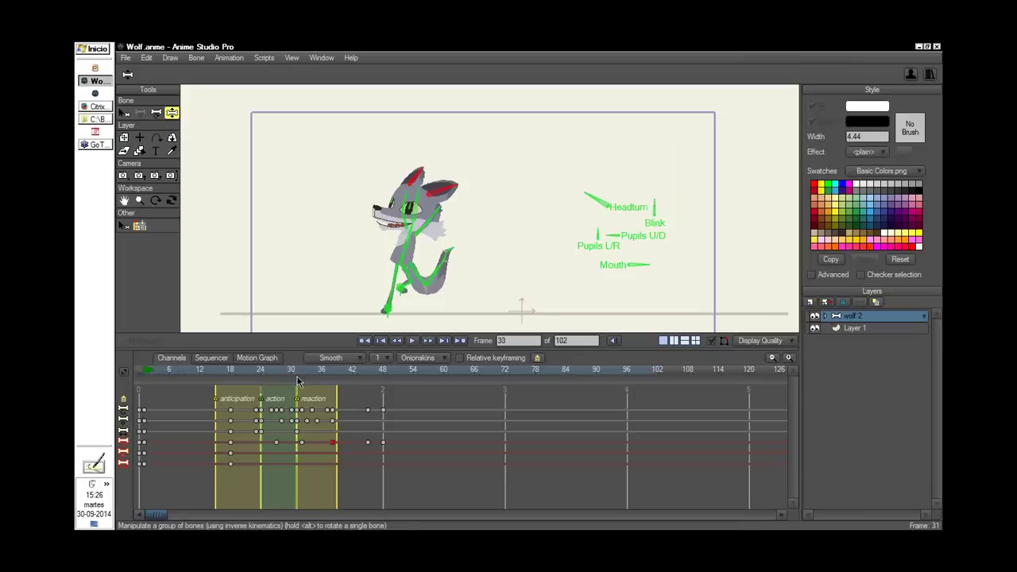
drag(298, 381, 343, 398)
drag(368, 443, 347, 449)
drag(383, 443, 363, 454)
click(255, 372)
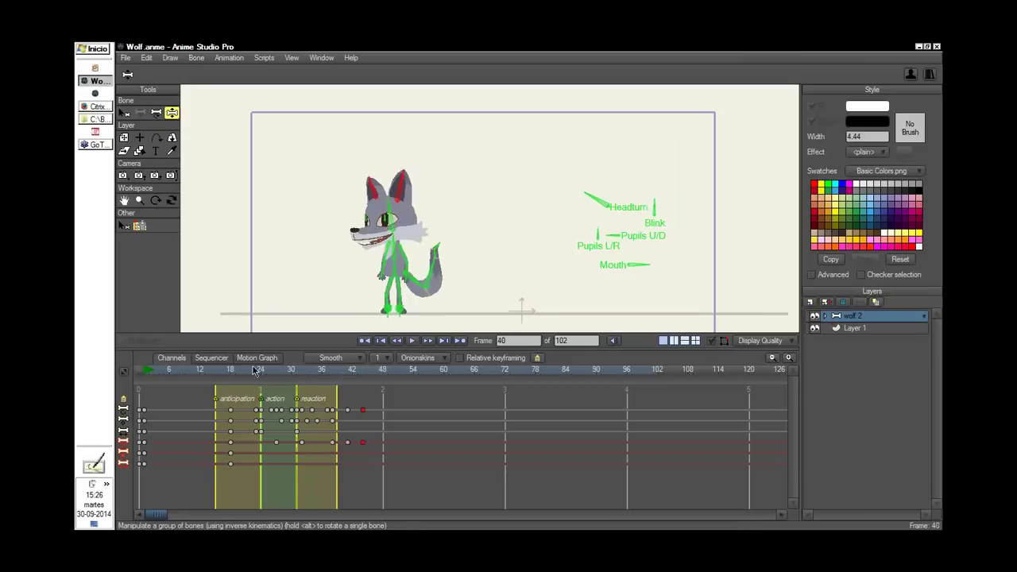
Check the retimed ear motion over the whole jump in playback and frame by frame, and redisplay the bones
click(376, 421)
click(388, 421)
click(227, 411)
drag(227, 411, 373, 415)
key(space)
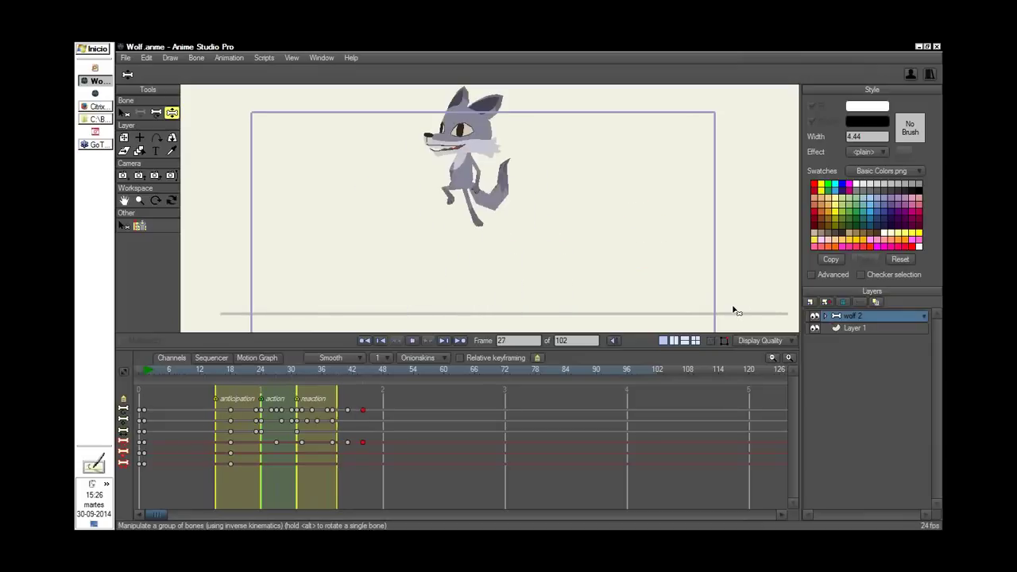
key(space)
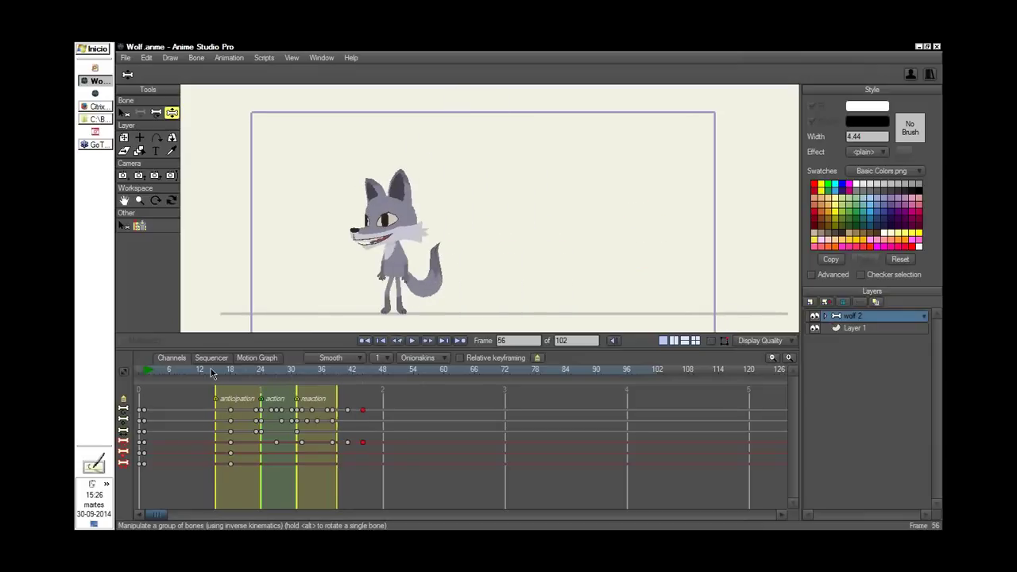
click(242, 389)
click(262, 410)
drag(262, 410, 354, 449)
click(712, 341)
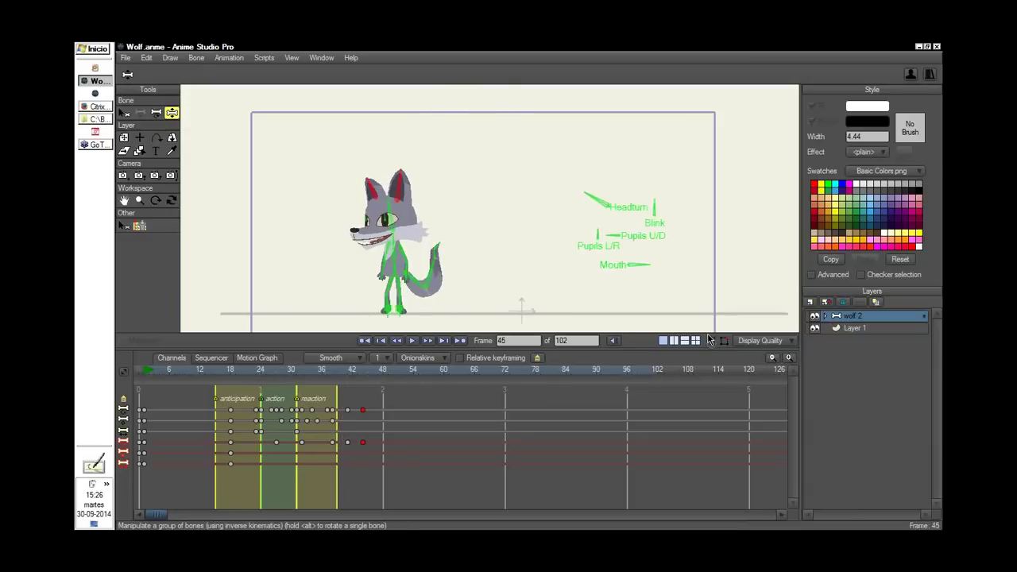
Select only the ear bone B6 and shift its keyframes from the anticipation onward two frames later
click(125, 114)
shift+click(496, 215)
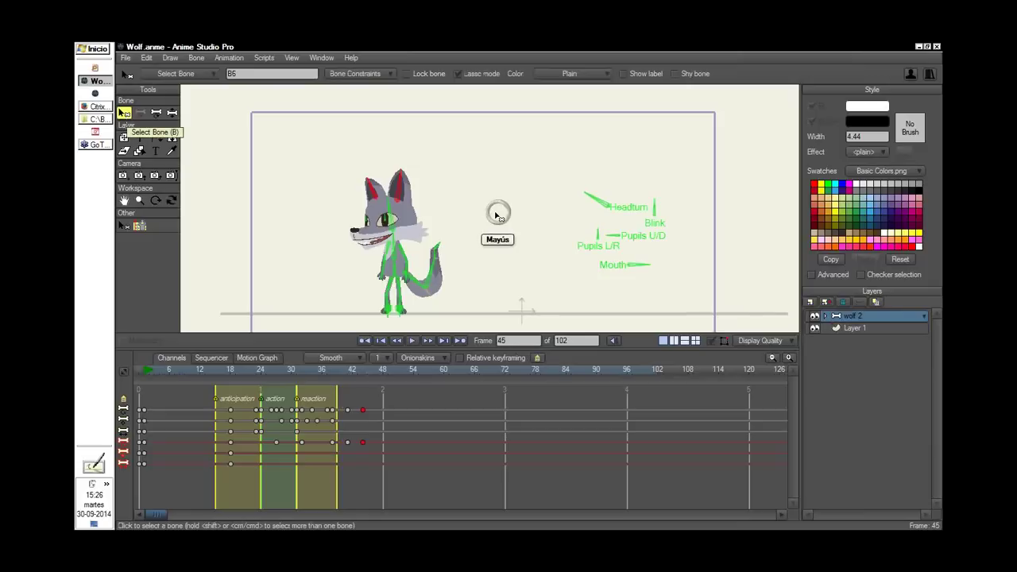
drag(495, 215, 579, 202)
click(368, 166)
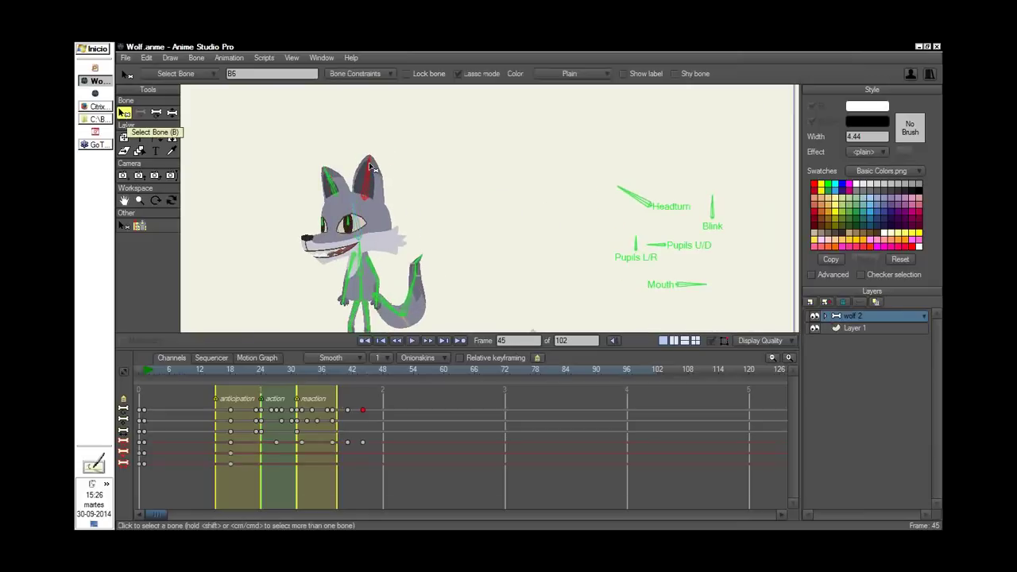
drag(409, 447, 223, 451)
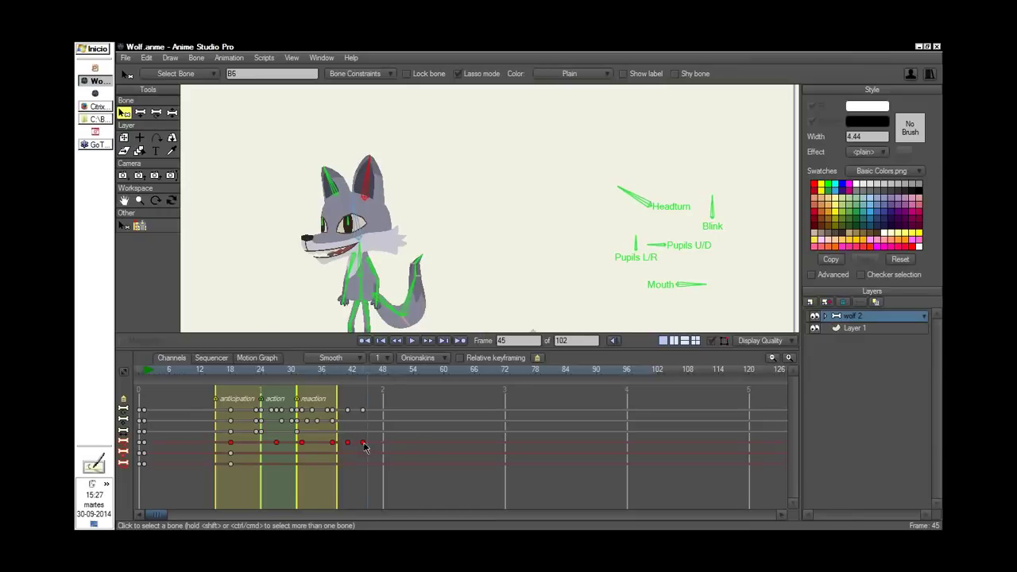
drag(364, 447, 375, 447)
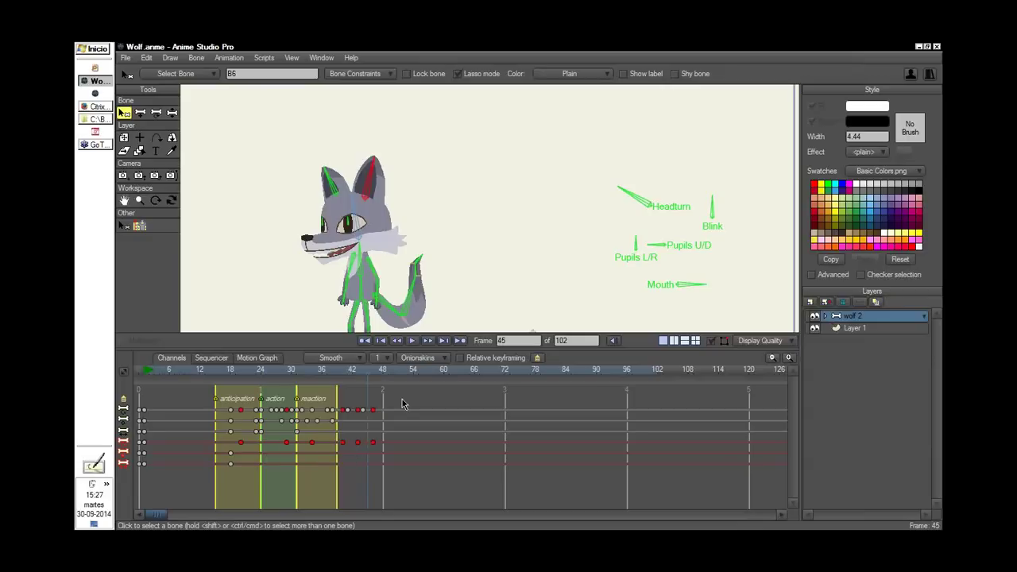
Review the offset timing between the two ears through the jump, and bring the bones back into view
key(shift)
scroll(608, 209, down, 2)
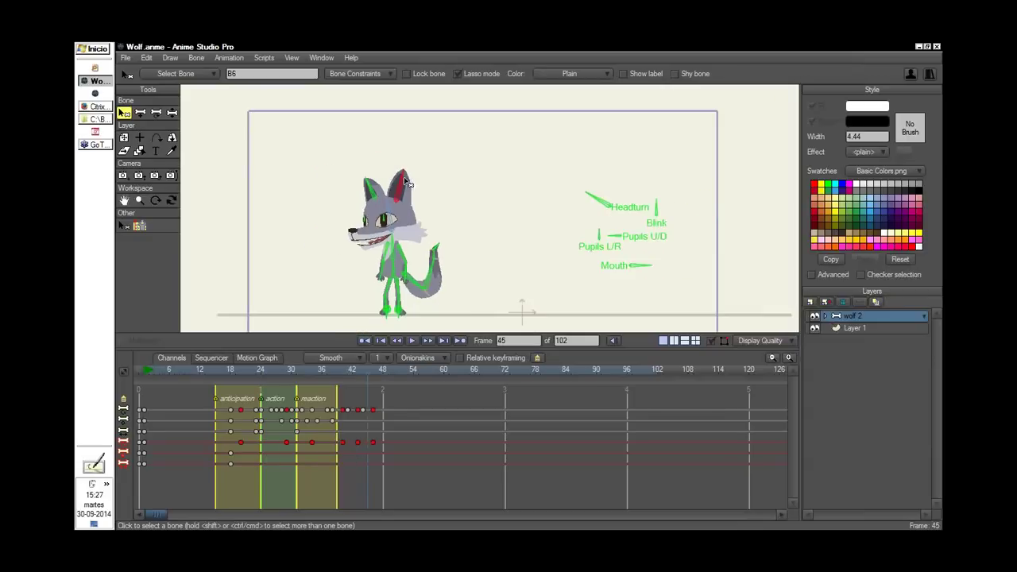
drag(225, 372, 383, 421)
key(z)
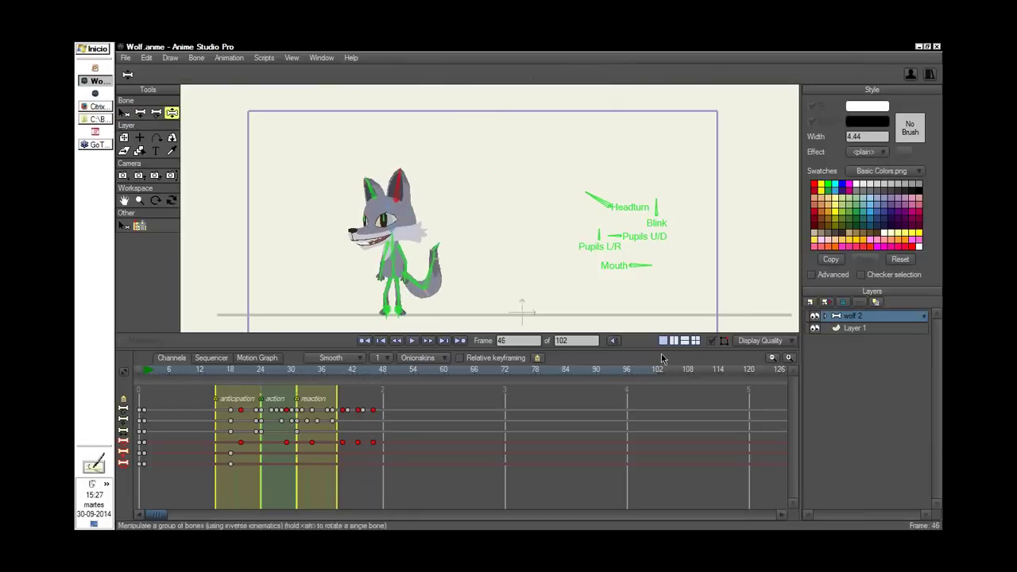
key(space)
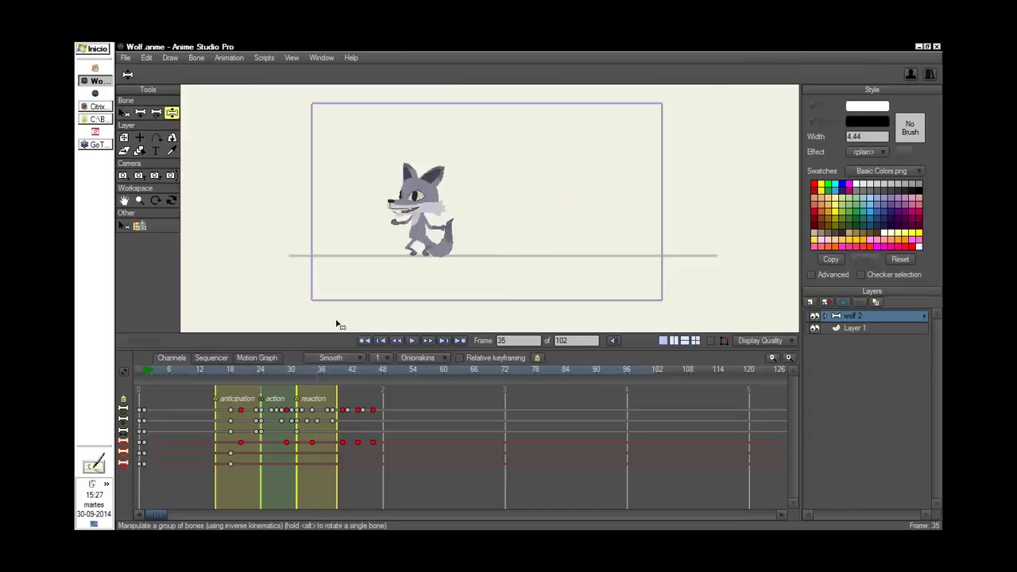
click(248, 376)
drag(248, 377, 378, 421)
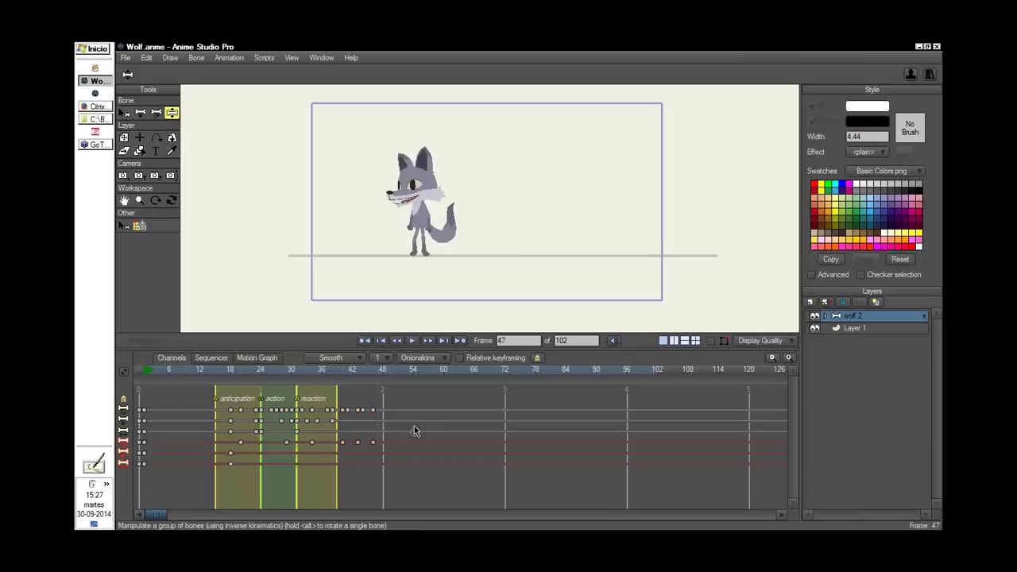
click(712, 340)
shift+click(597, 263)
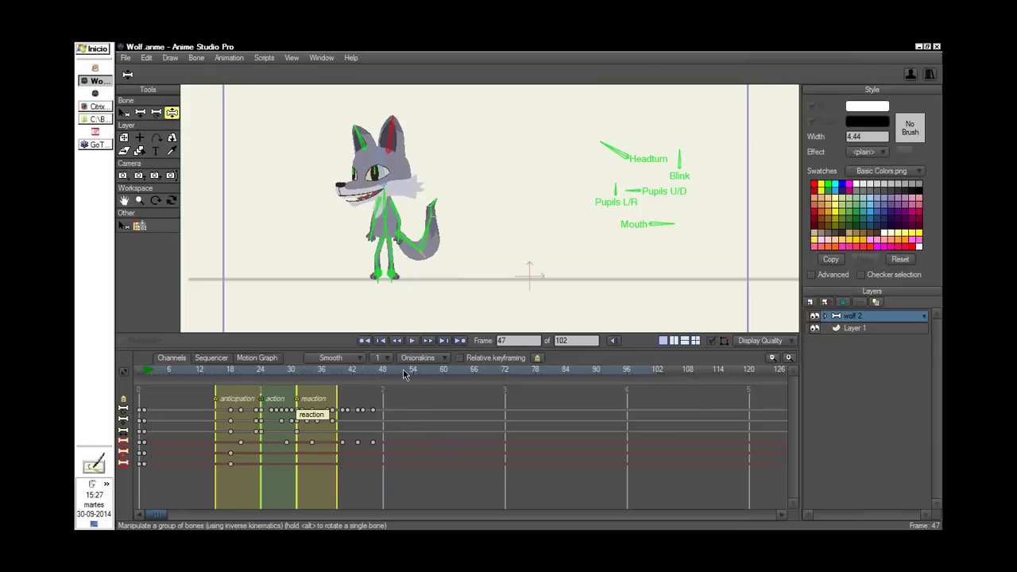
click(427, 371)
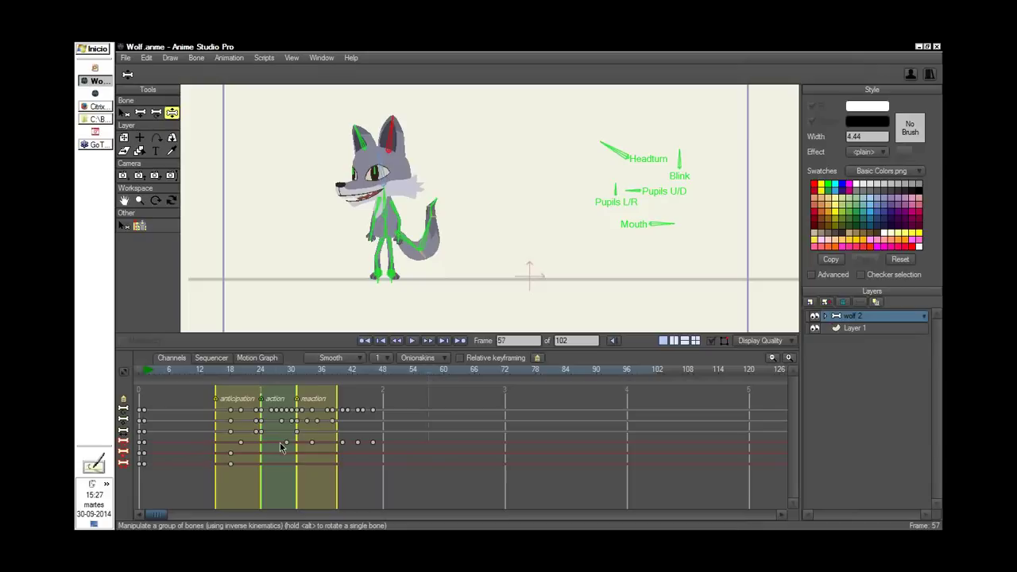
drag(363, 145, 373, 137)
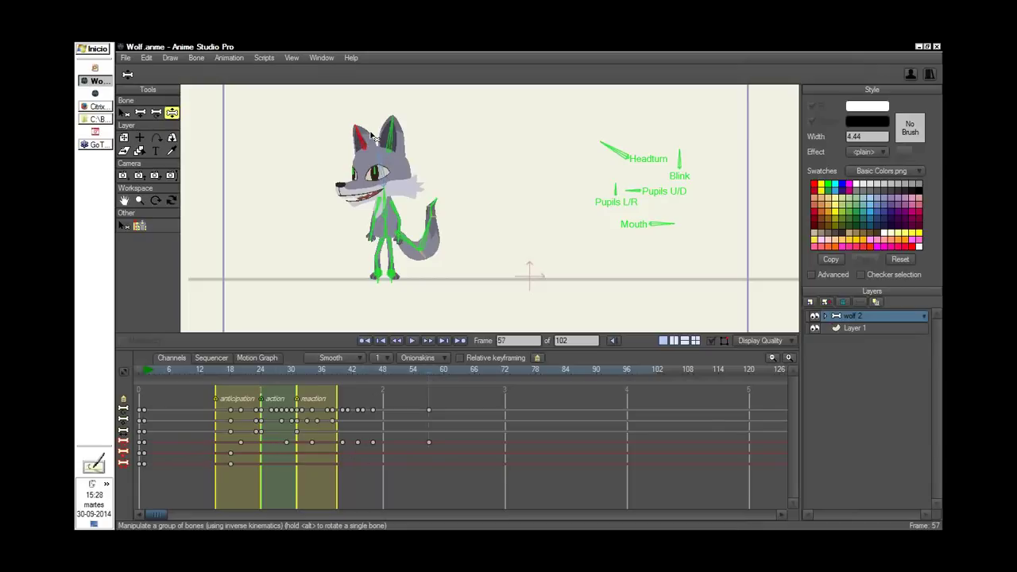
key(ctrl+z)
Select the body, head and ear bones one after another to compare their keyframes on the timeline
key(b)
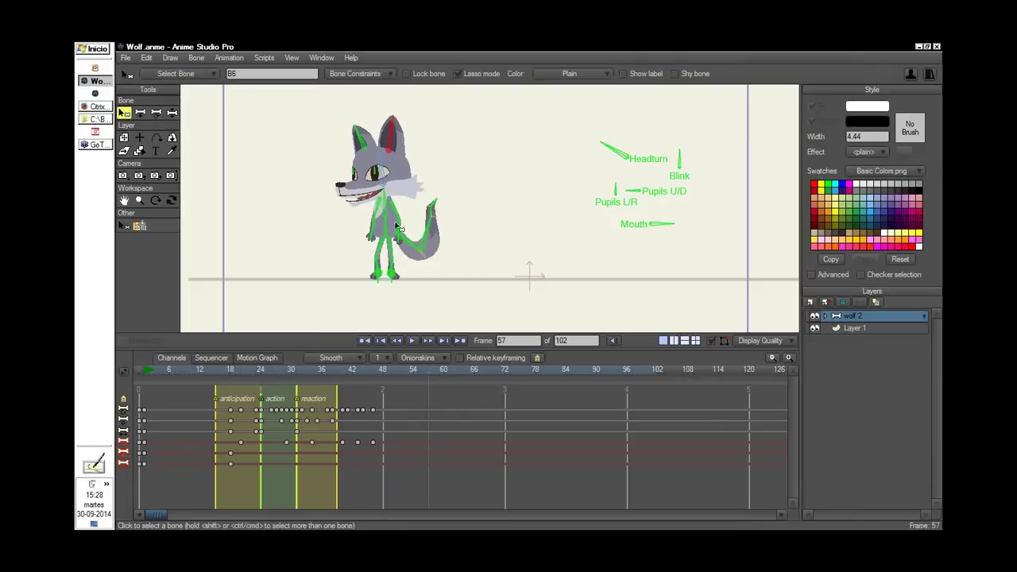
click(386, 230)
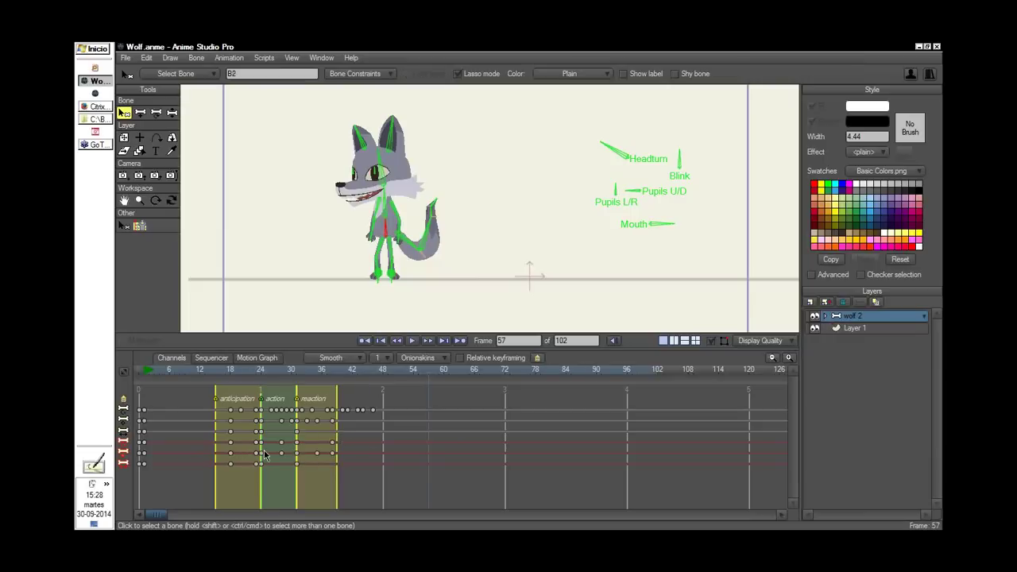
click(387, 205)
click(386, 163)
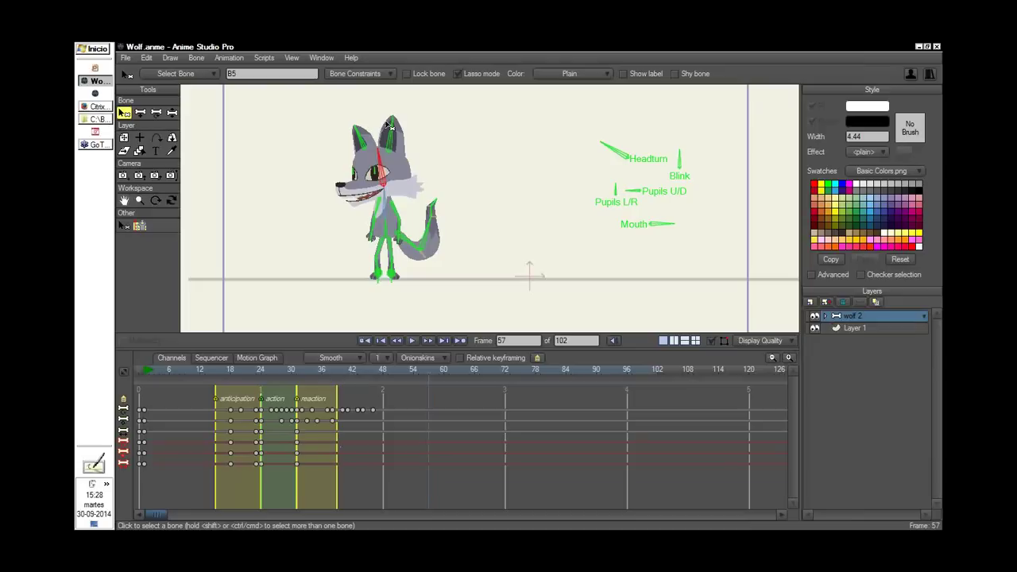
click(390, 127)
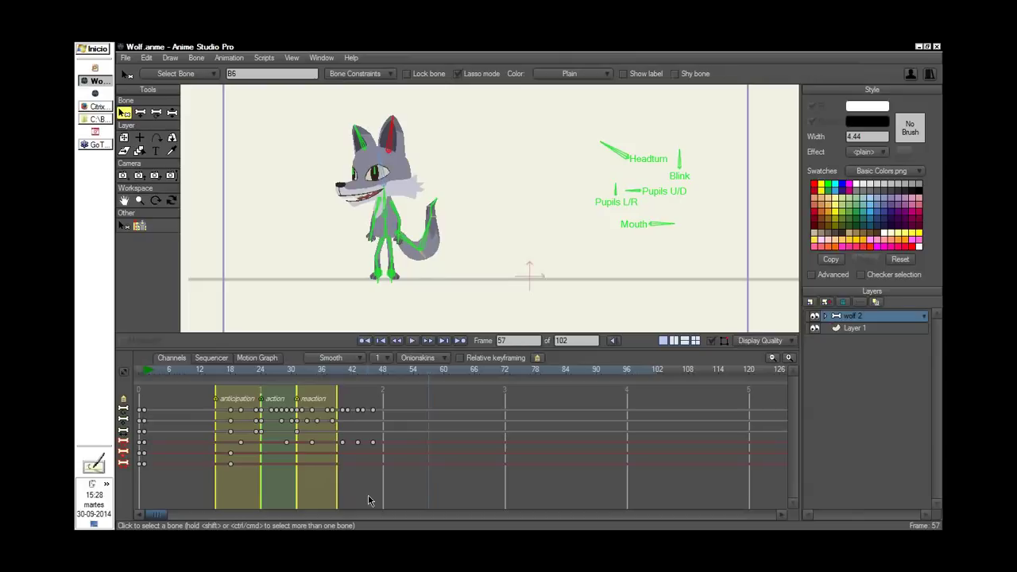
Select the Blink control bone and rotate it at frame 24 to close the wolf's eyes at take-off
drag(220, 375, 239, 401)
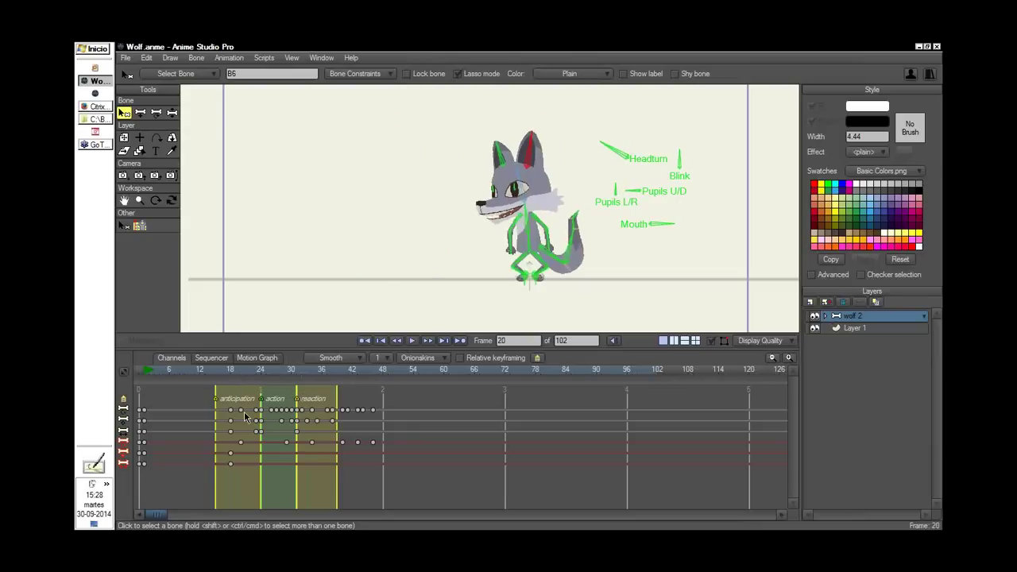
click(633, 216)
drag(634, 216, 629, 223)
click(172, 113)
drag(674, 162, 674, 165)
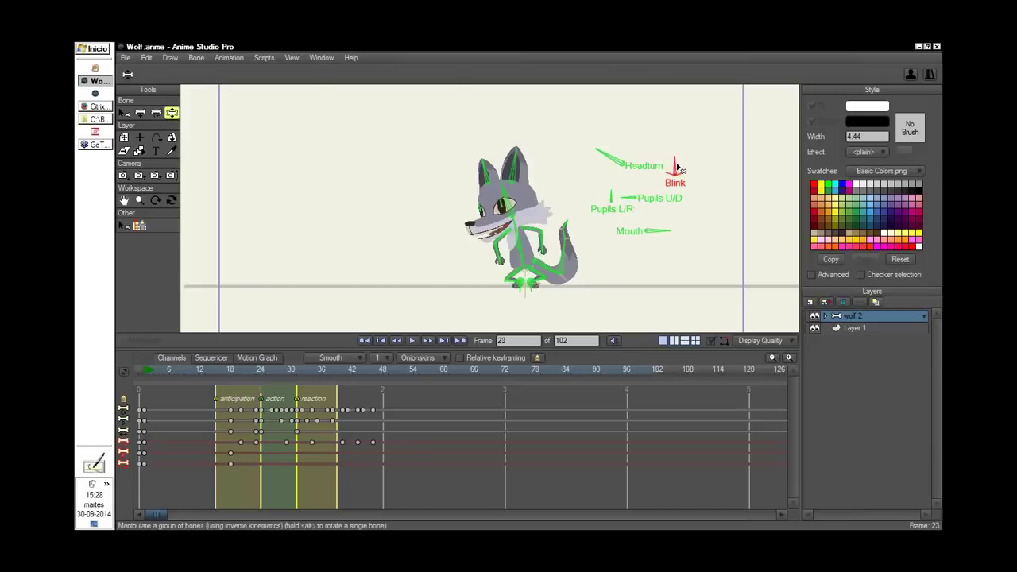
key(b)
click(675, 168)
click(234, 375)
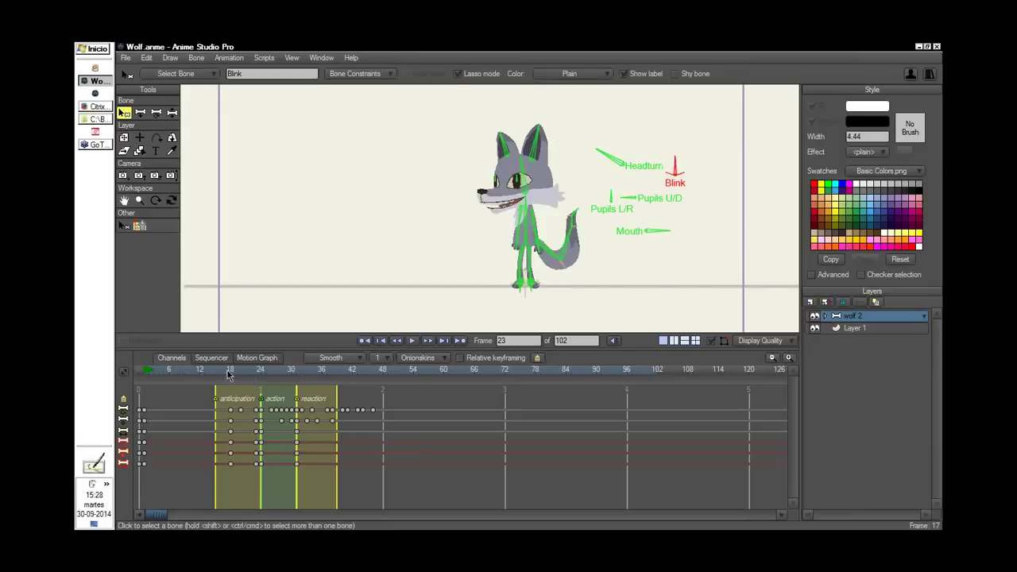
drag(237, 382, 259, 392)
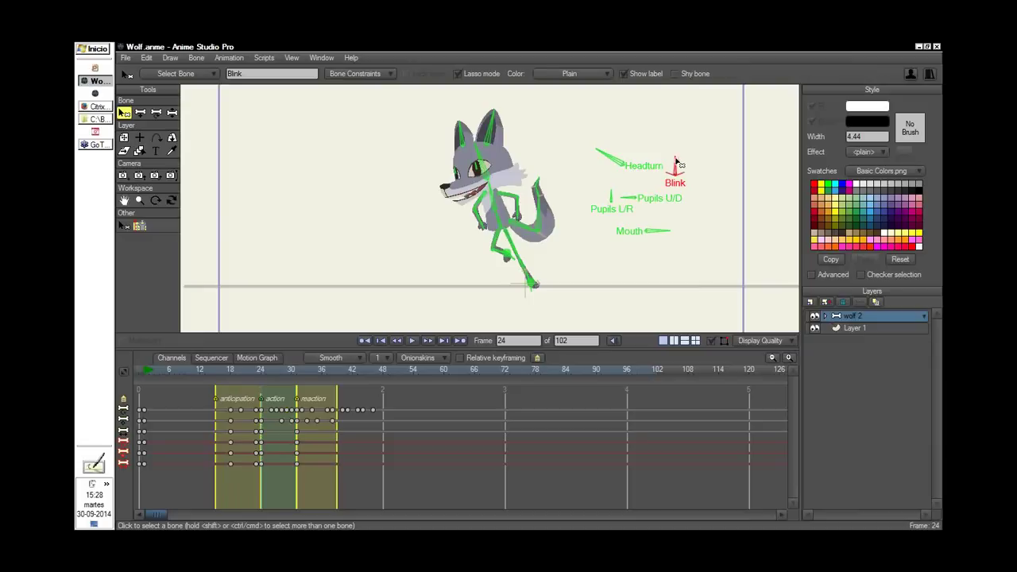
key(z)
drag(676, 163, 680, 174)
Key the Blink bone in the closed-eye pose at frame 34 and move its eye-opening keyframe to frame 36
drag(268, 375, 287, 387)
drag(367, 315, 356, 347)
key(Right)
drag(670, 192, 672, 205)
drag(298, 448, 323, 448)
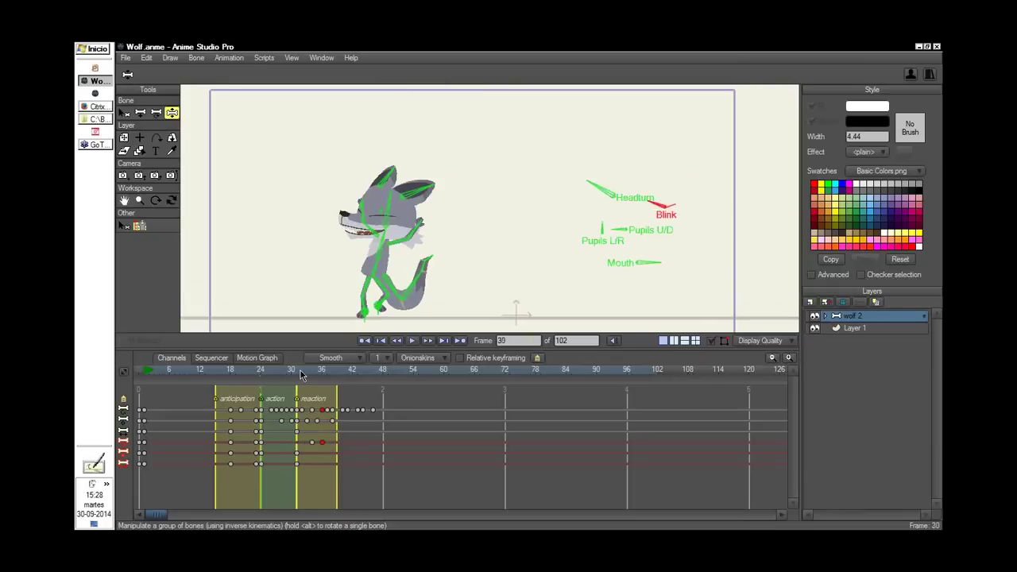
Review the jump with the added blink in playback and frame by frame, and show the bones again
drag(300, 375, 205, 434)
key(space)
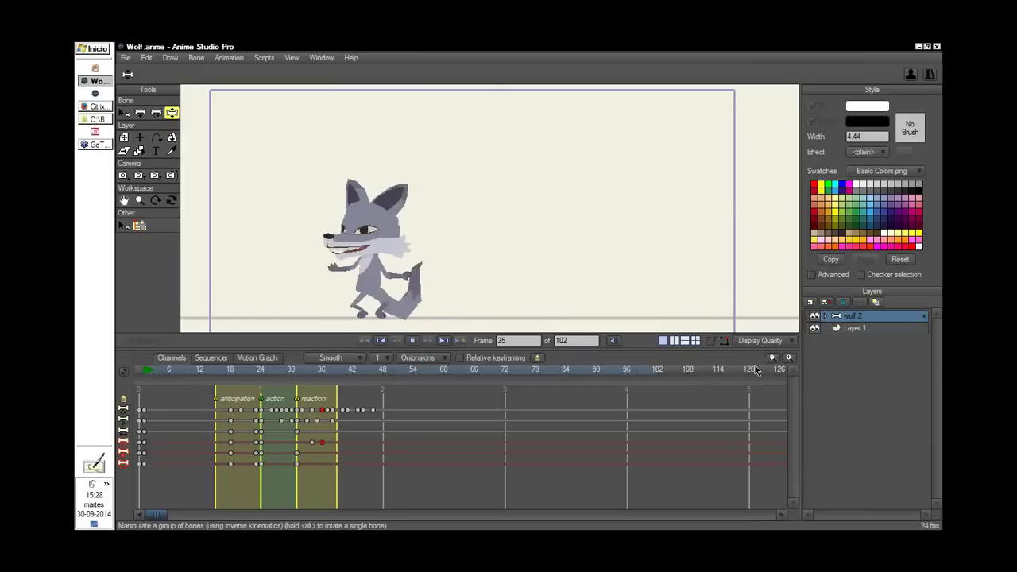
key(space)
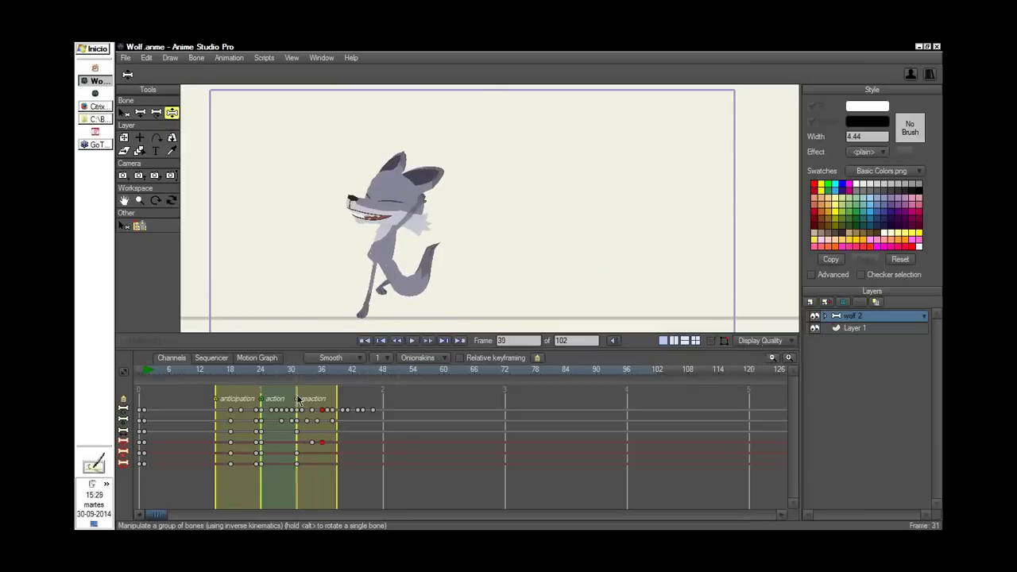
drag(299, 399, 331, 401)
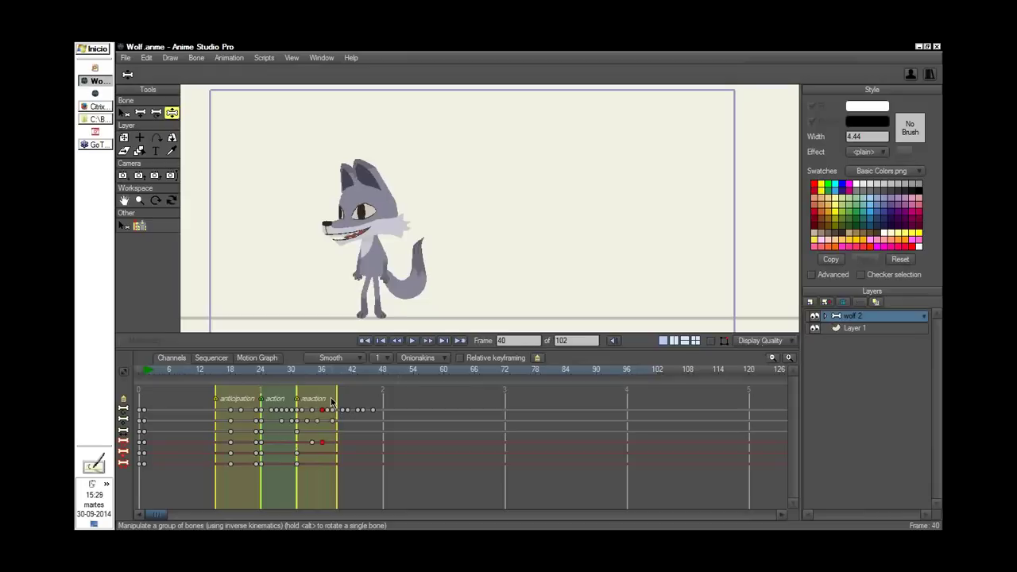
click(225, 374)
drag(257, 380, 448, 400)
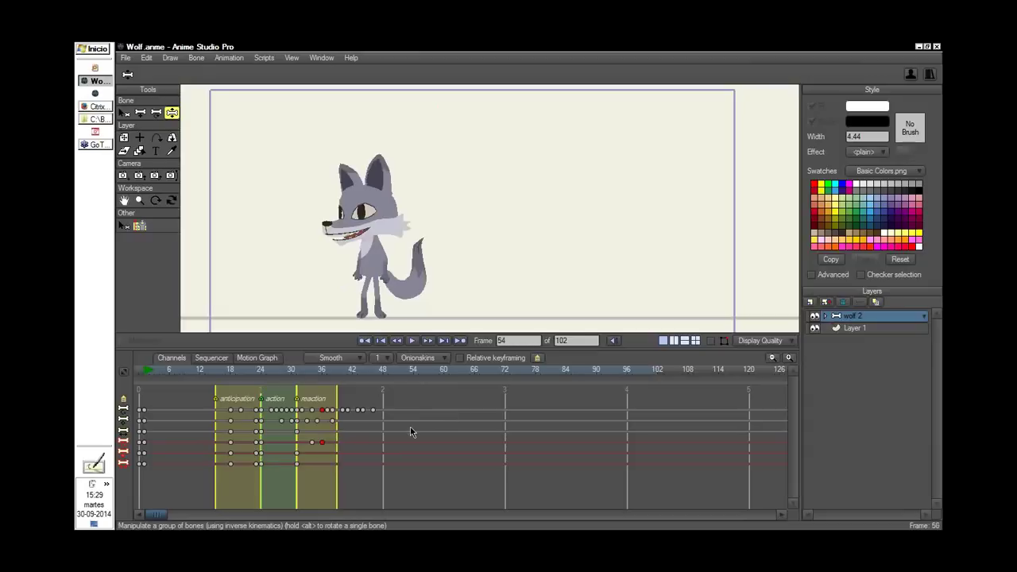
click(718, 342)
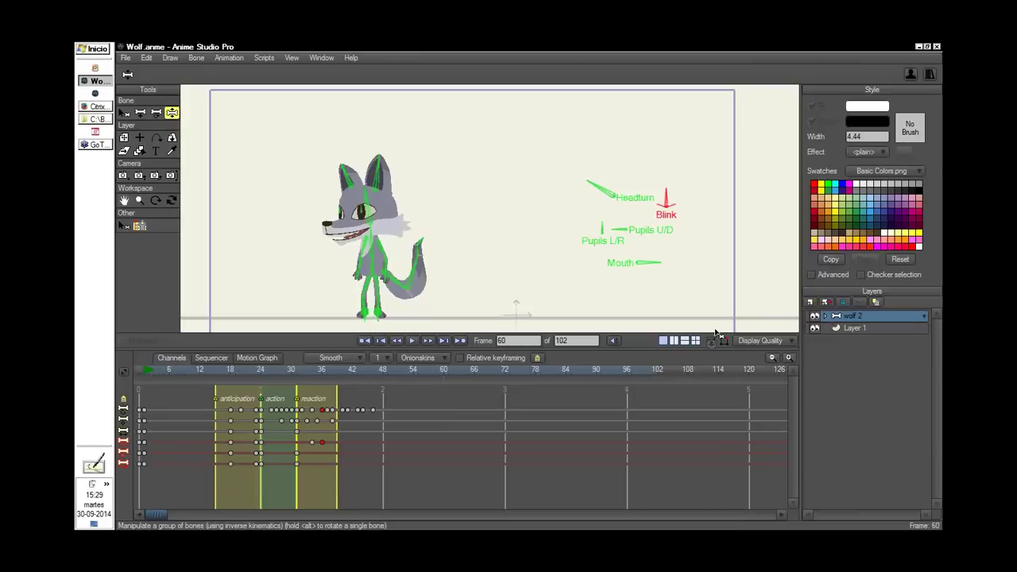
Play back the finished jump and return to frame 60 on the timeline
click(449, 371)
key(space)
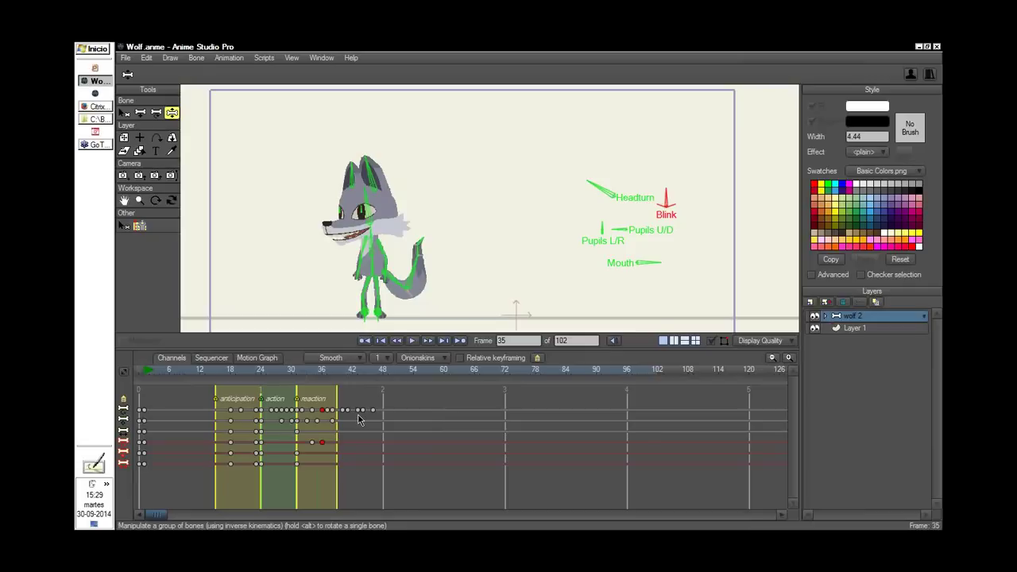
click(431, 415)
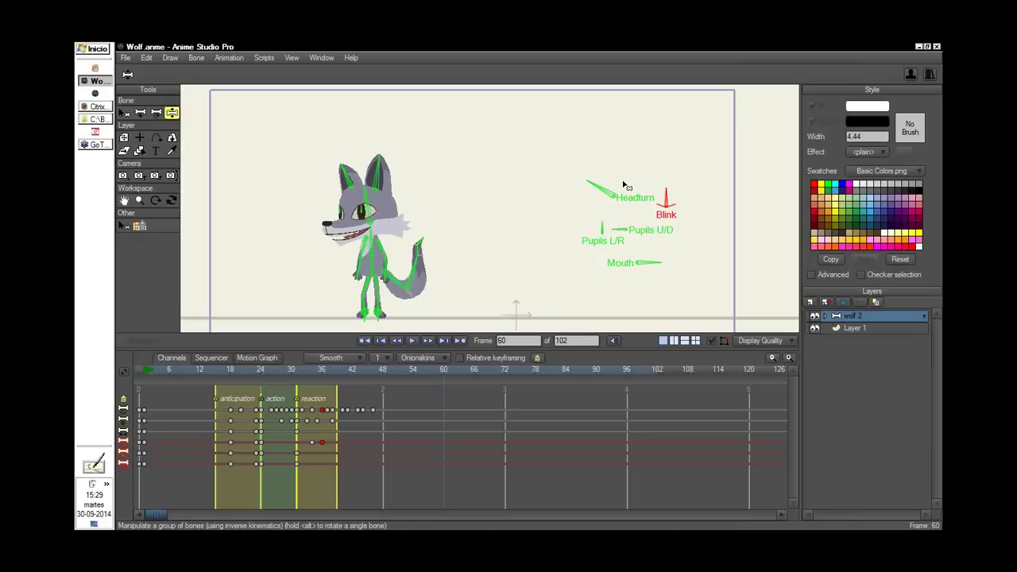
Key the wolf's current pose at frame 60 and rotate the Headturn bone at frame 64 to face the head the opposite way
click(463, 374)
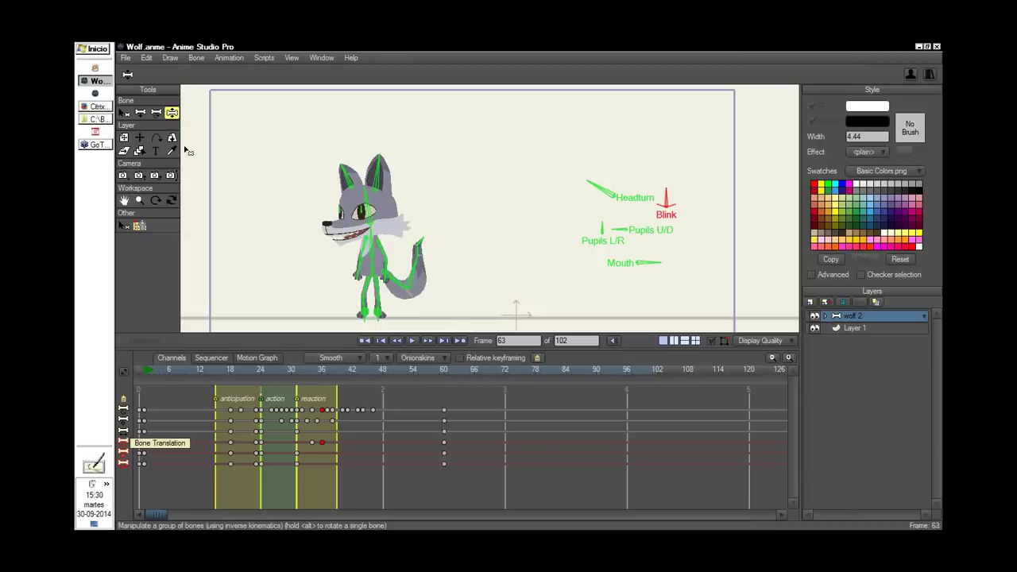
click(161, 113)
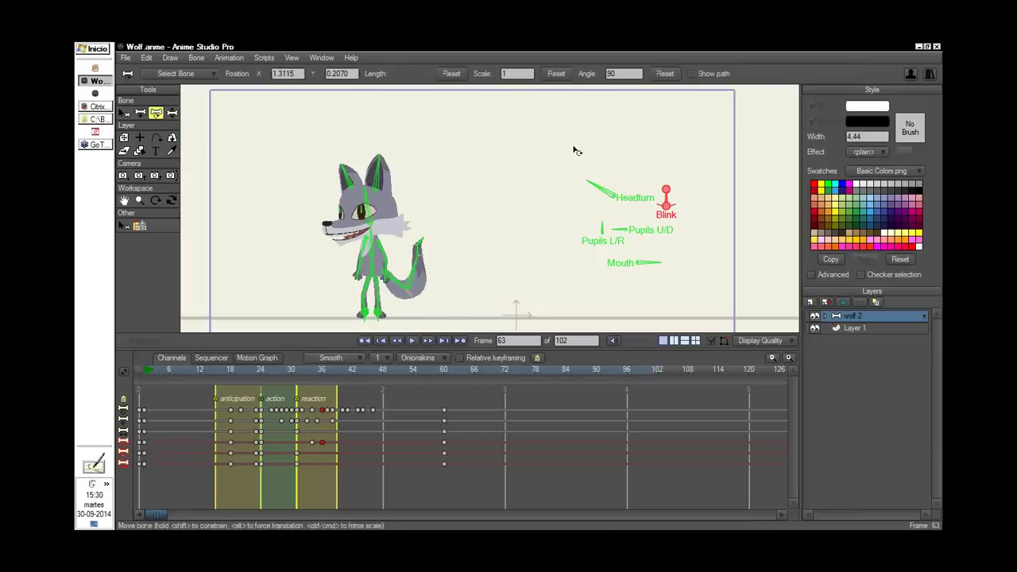
click(464, 374)
click(599, 187)
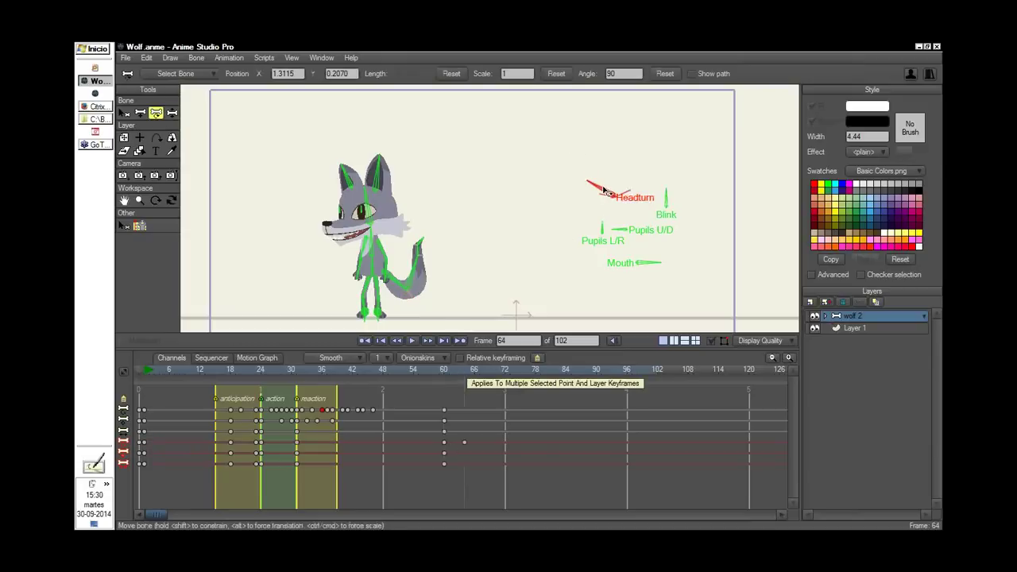
drag(603, 191, 640, 182)
click(648, 262)
drag(429, 372, 429, 397)
Freeze the wolf's pose at frame 54 and rotate the Pupils L/R bone at frame 57 to shift the gaze ahead of the turn
shift+click(419, 241)
scroll(510, 214, up, 2)
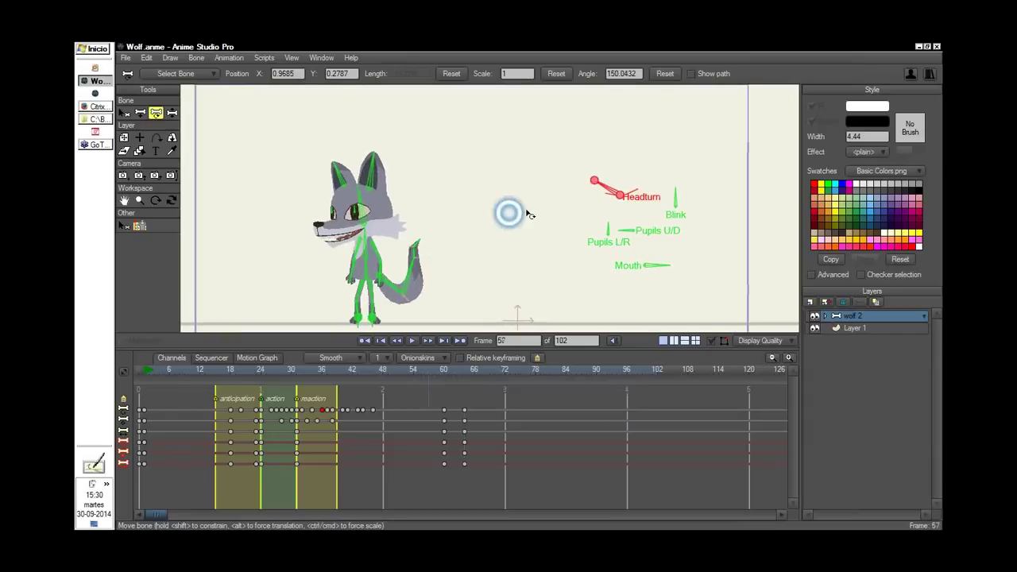
click(412, 377)
click(414, 375)
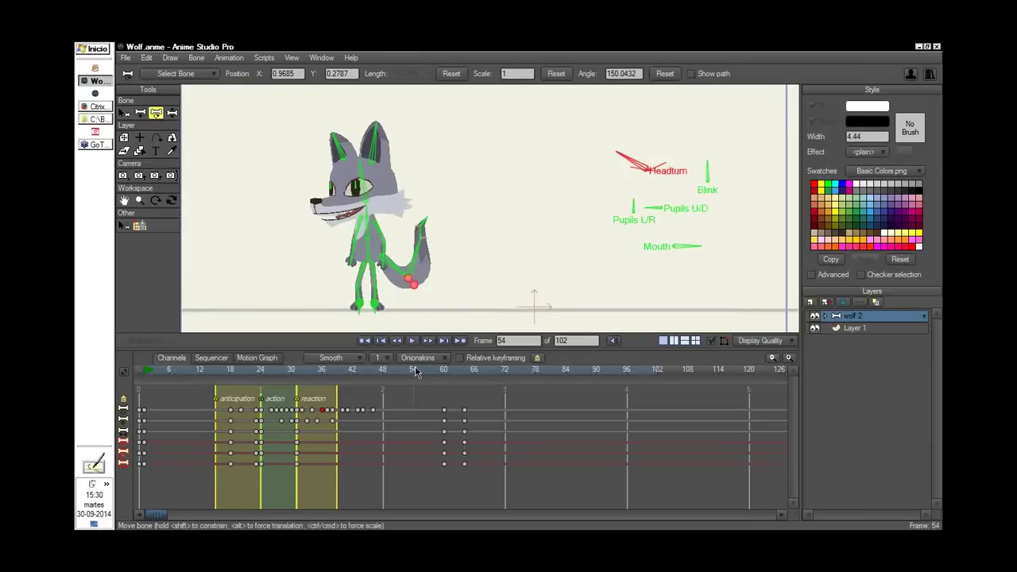
scroll(467, 308, up, 1)
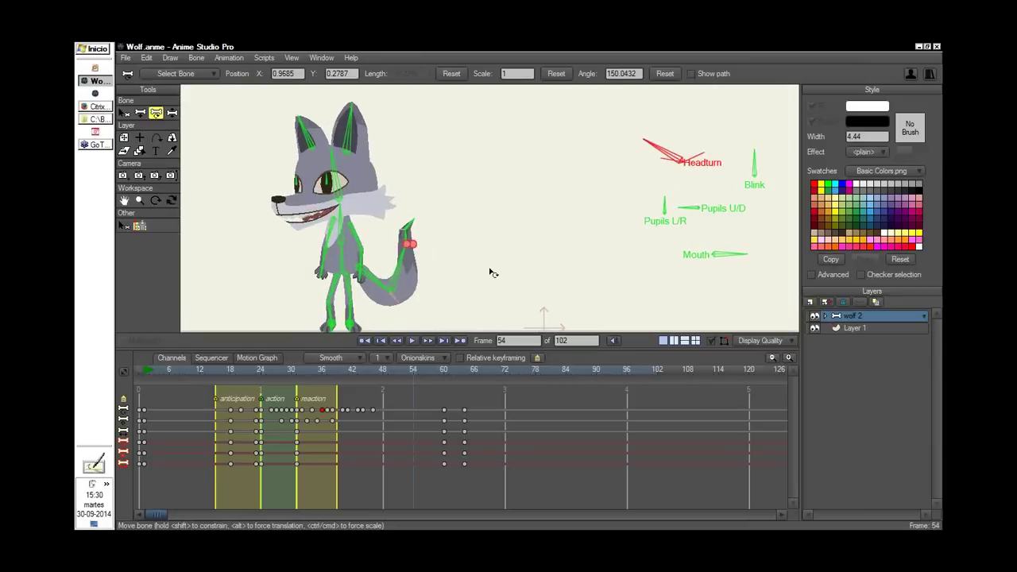
key(ctrl+f)
click(417, 375)
click(427, 460)
drag(666, 208, 675, 210)
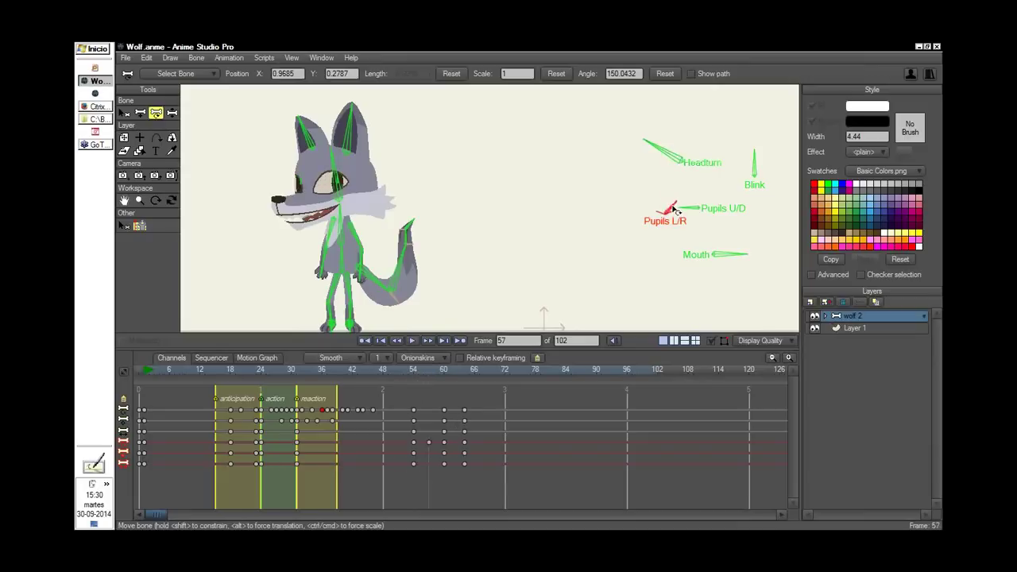
Delete the Pupils L/R keyframe at frame 60 and rotate that bone back upright at frame 64
click(403, 375)
click(429, 377)
click(442, 384)
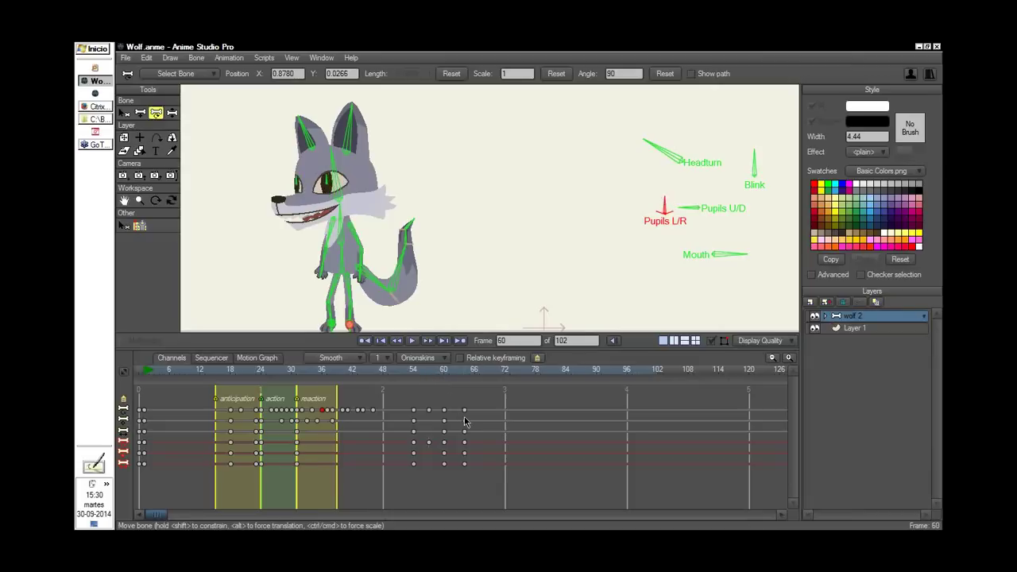
key(Delete)
drag(448, 387, 466, 398)
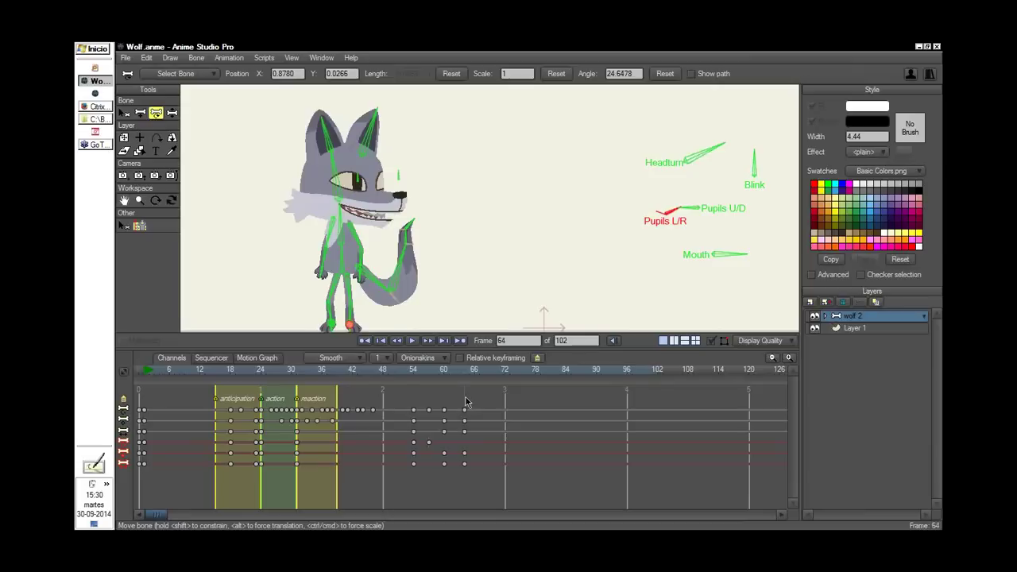
drag(664, 210, 664, 199)
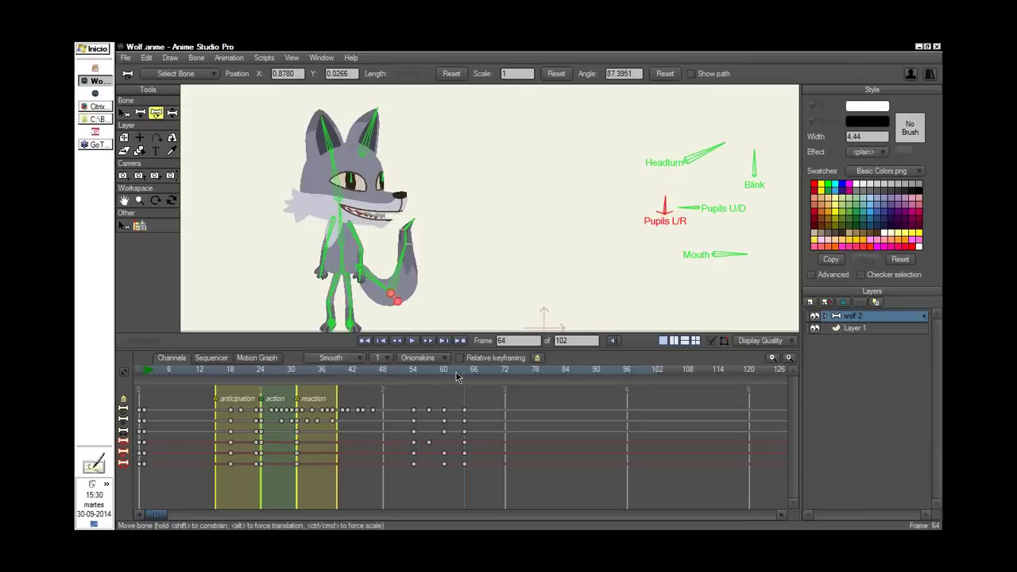
Examine frame by frame how the pupils lead the head turn between the keyframes at 57 and 64
click(457, 376)
click(450, 378)
click(448, 378)
ctrl+click(429, 442)
drag(428, 443, 429, 442)
drag(425, 376, 422, 403)
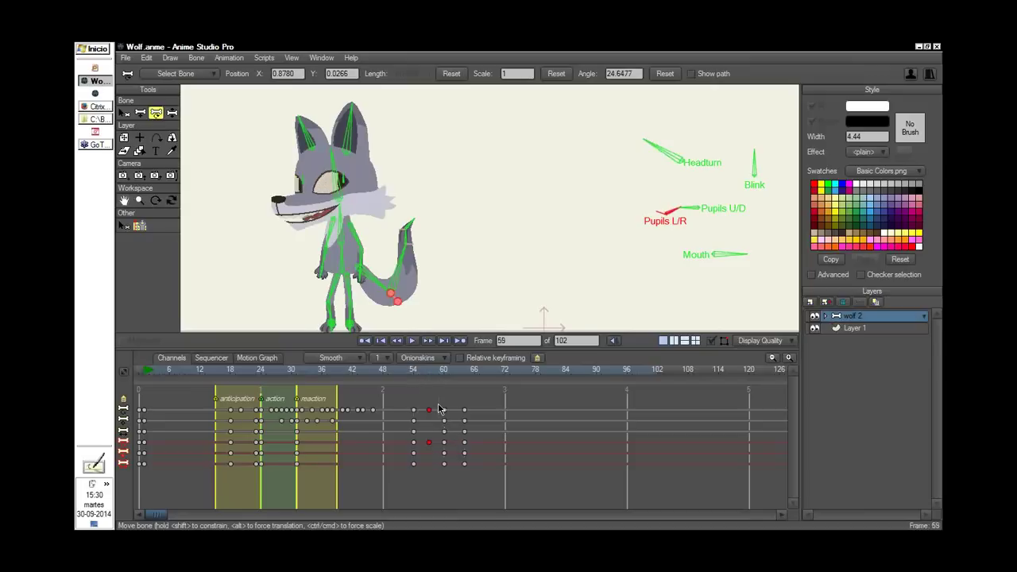
click(467, 410)
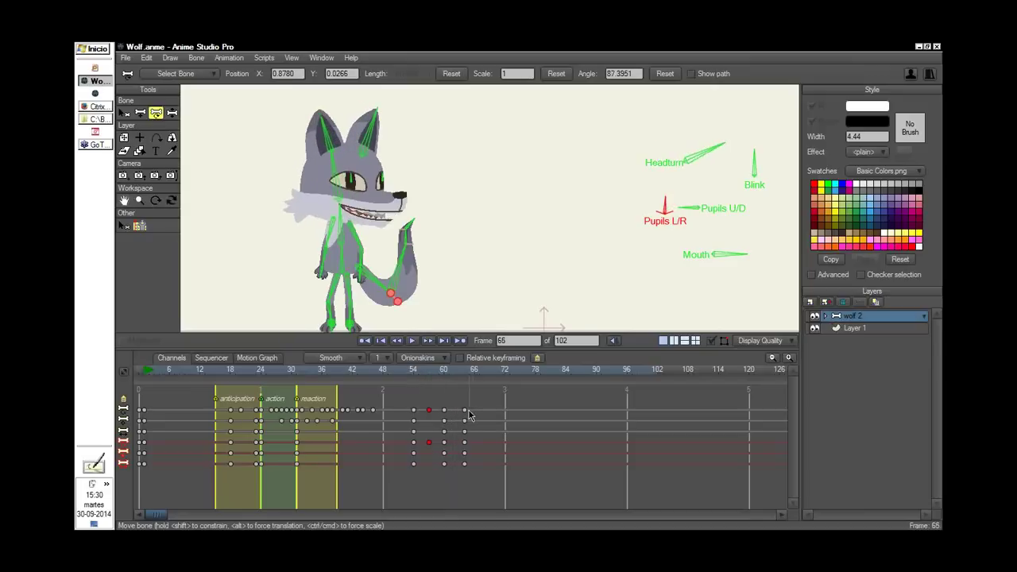
drag(466, 418, 442, 429)
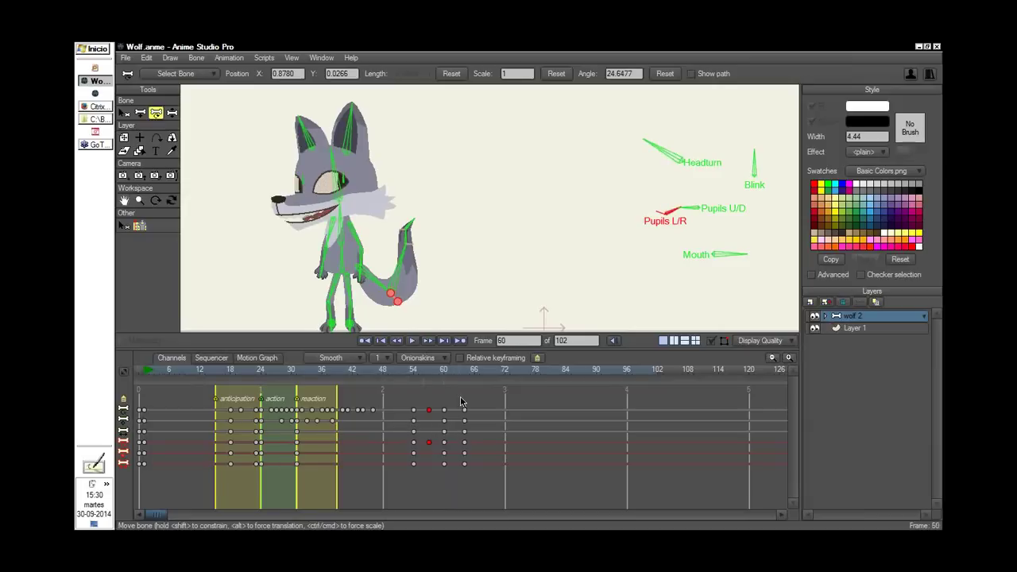
Freeze the pose at frame 57 and lower the body bone into a slight crouch at frame 60
key(z)
alt+click(429, 372)
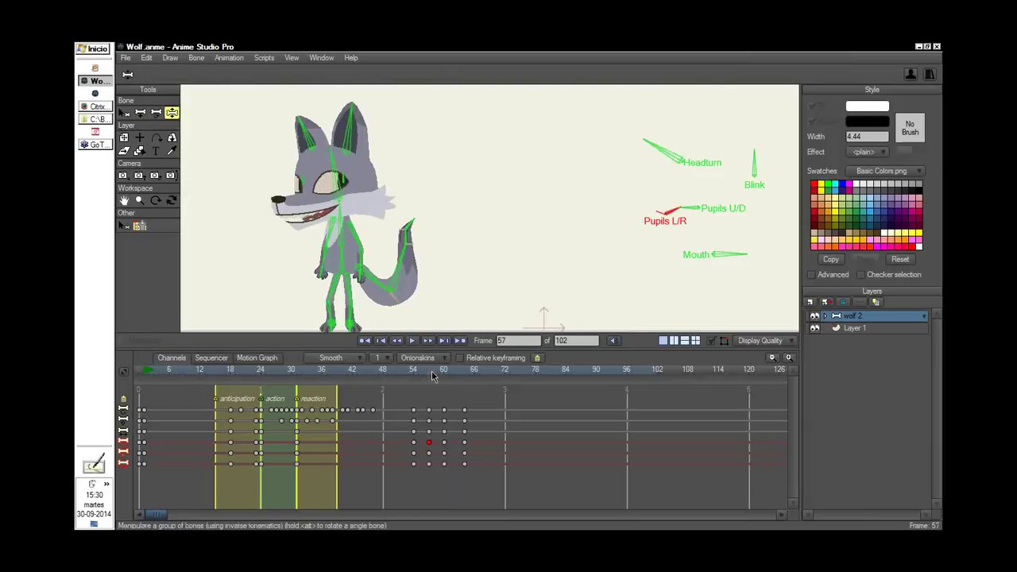
click(344, 258)
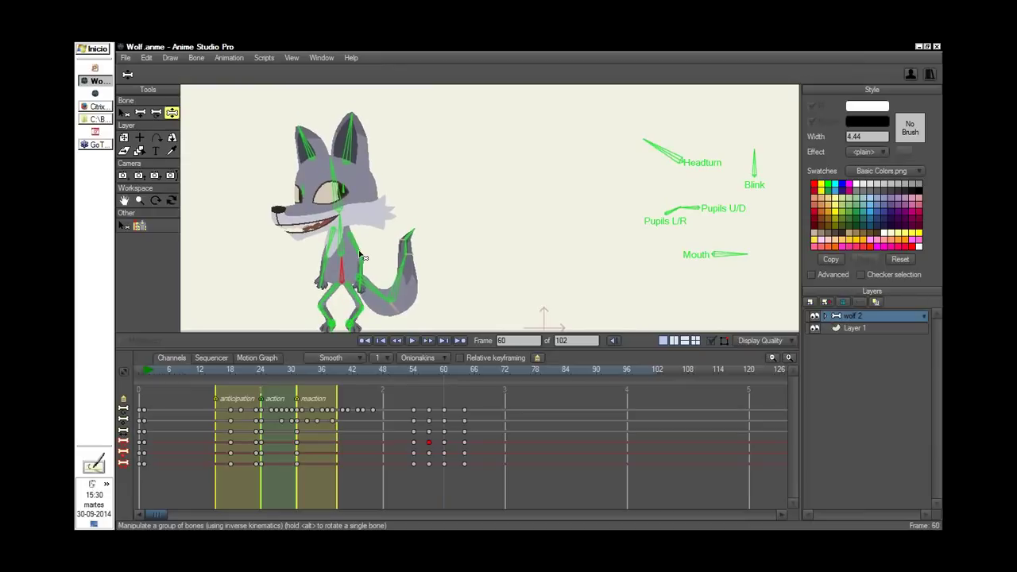
Pose the body, arms and leg in a sideways step at frame 64 and lift the stepping foot at frame 62
click(459, 393)
click(465, 391)
drag(342, 266, 420, 232)
click(456, 378)
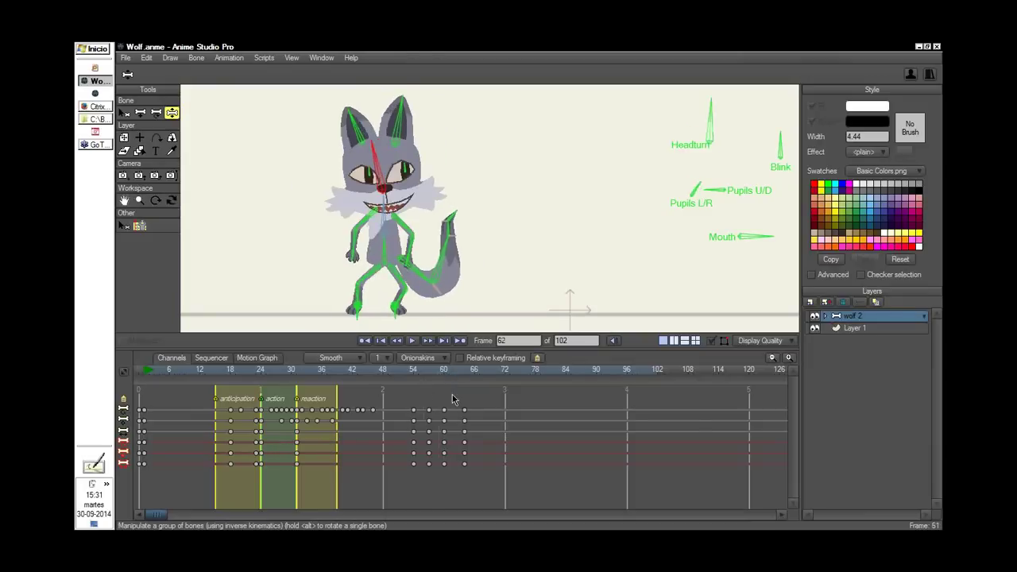
click(387, 255)
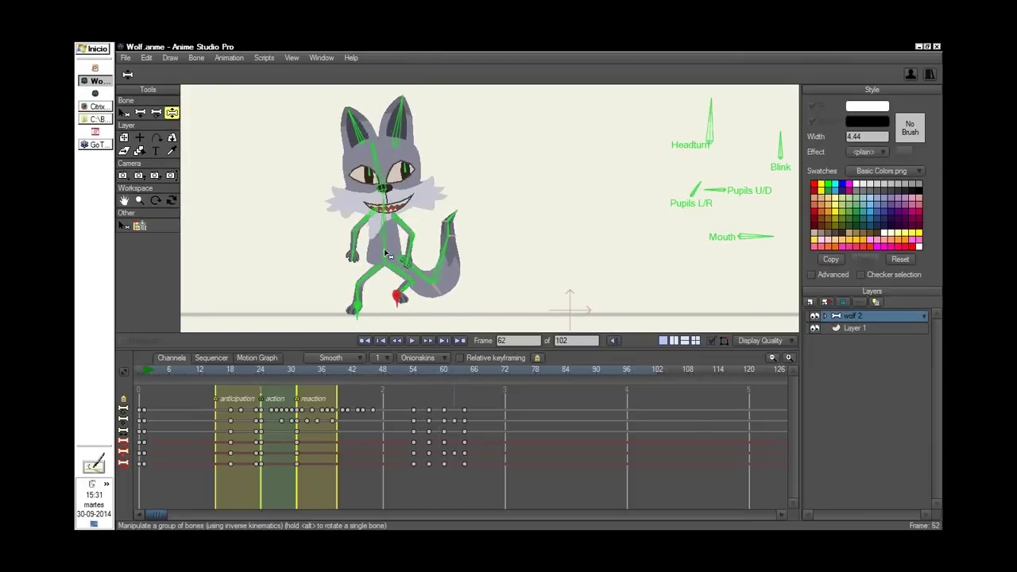
Adjust the body and head bones at frame 66 to settle the wolf after the turn, and check the motion
click(469, 407)
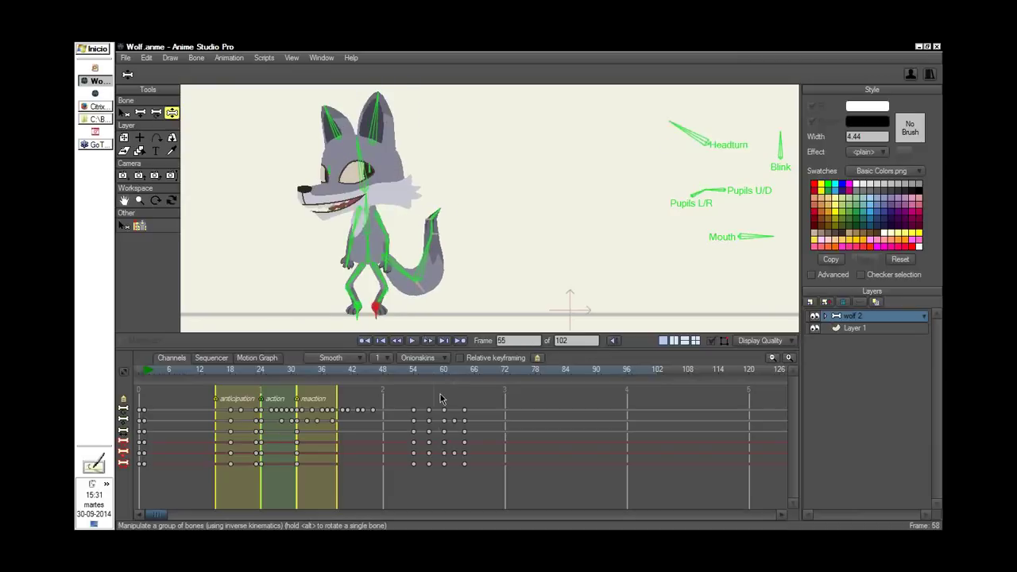
click(476, 411)
drag(414, 170, 421, 173)
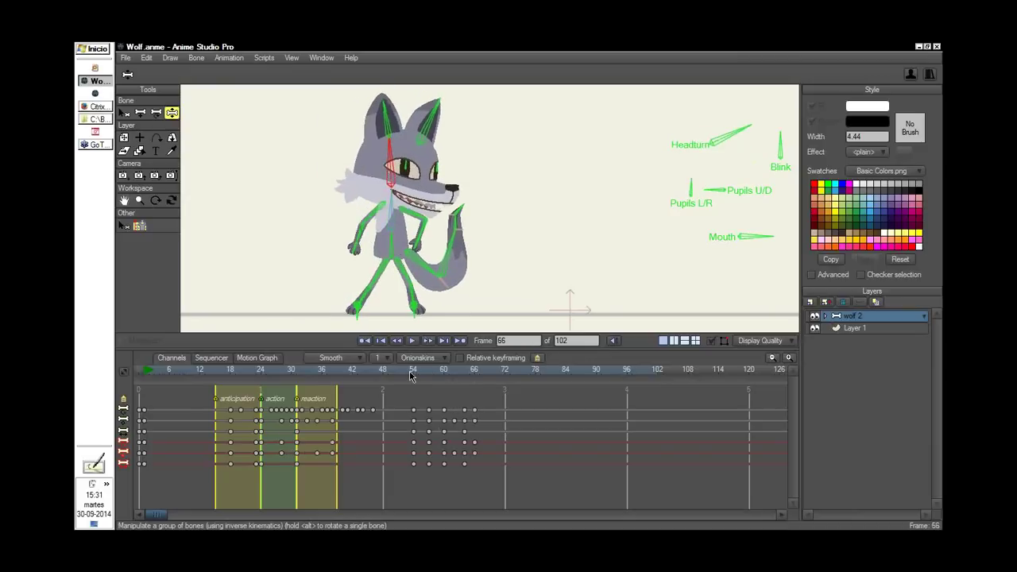
click(460, 393)
click(494, 401)
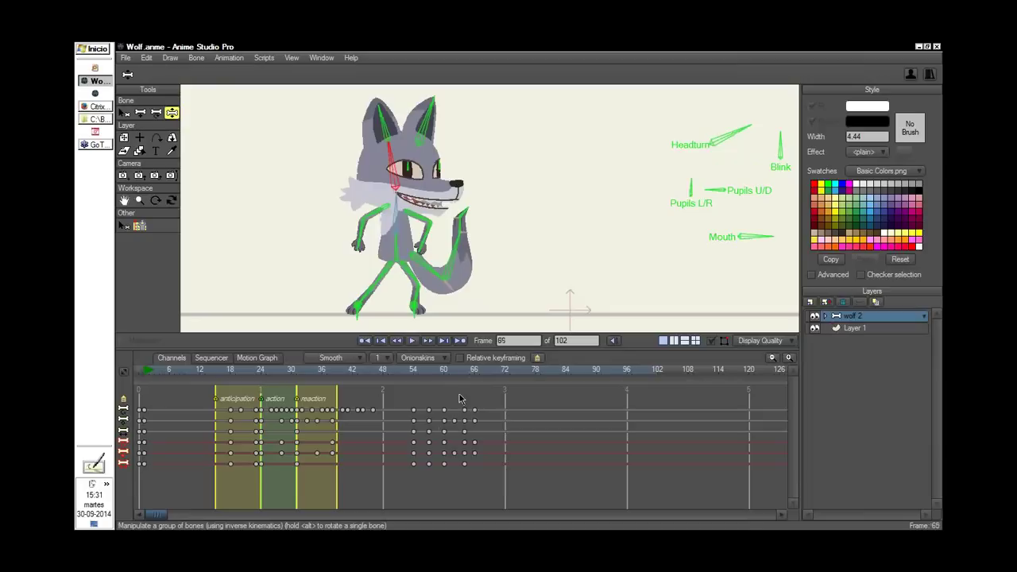
click(476, 407)
Shift the wolf's pupil bones toward the direction of the turn at frames 66 and 64
key(t)
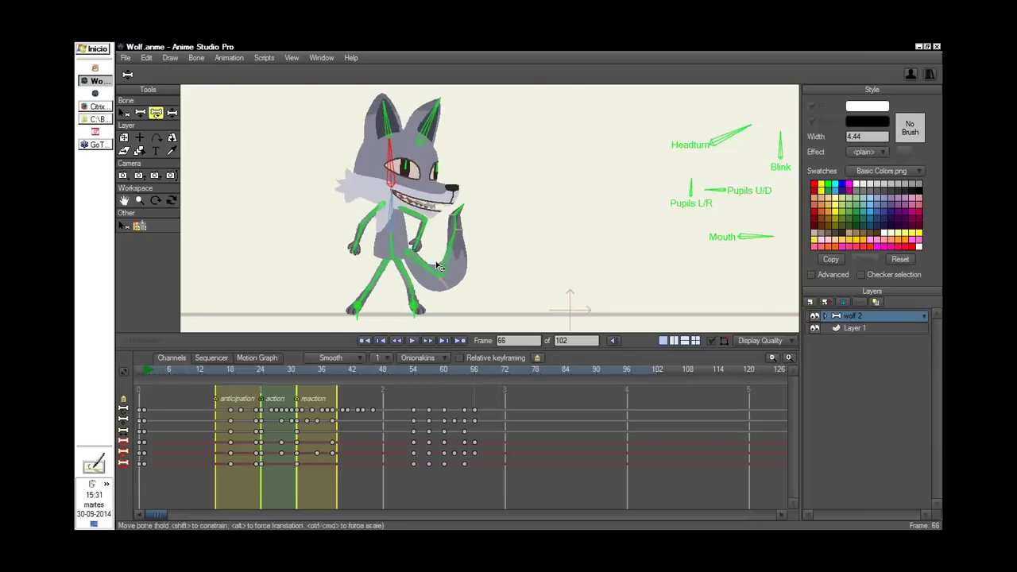
click(438, 170)
drag(437, 174, 444, 174)
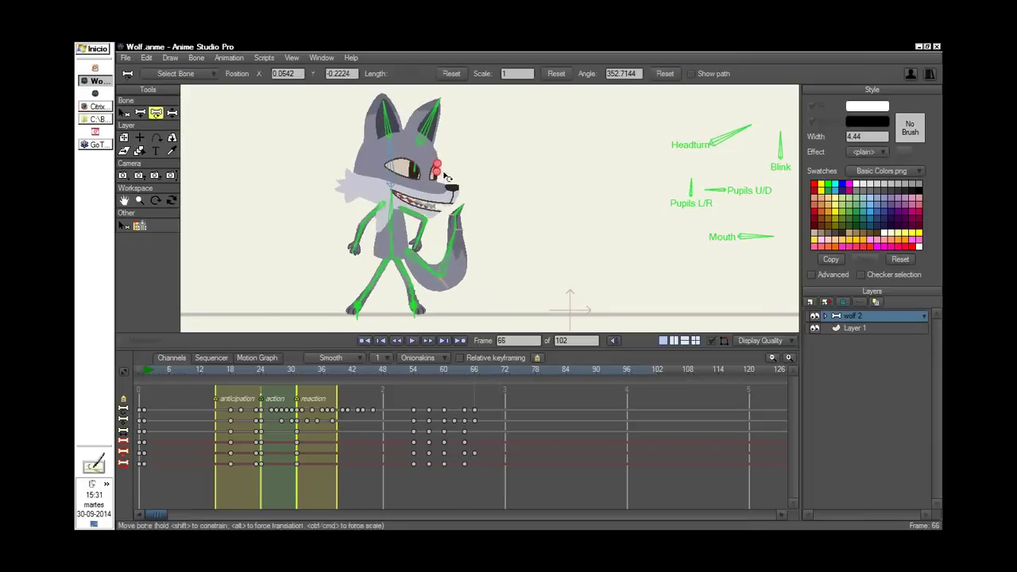
click(472, 373)
mouse_move(472, 372)
mouse_down()
mouse_move(410, 374)
mouse_move(463, 372)
mouse_up()
click(410, 171)
drag(412, 174, 423, 173)
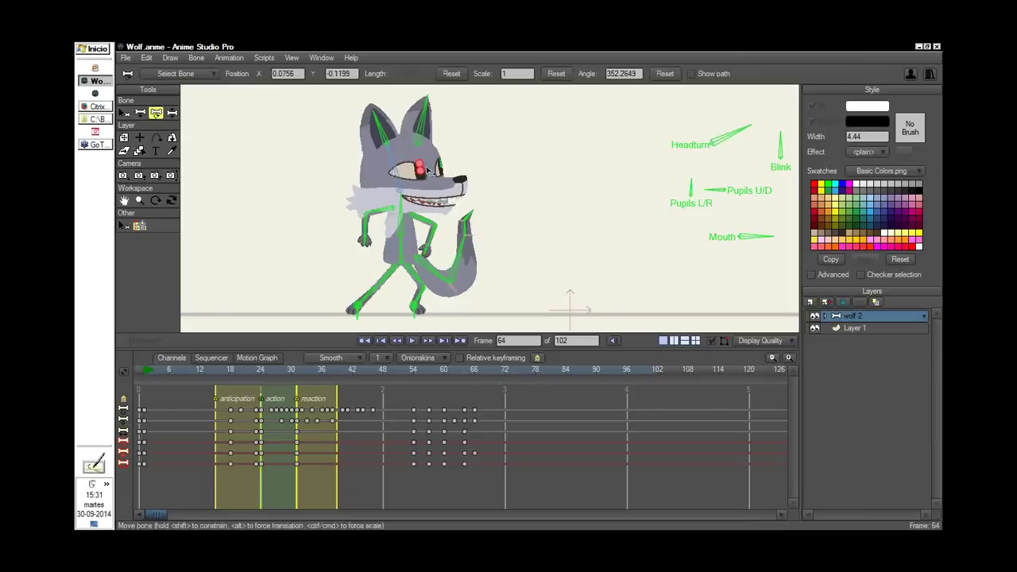
Rotate the head bone slightly backward at frame 66 and check the turn frame by frame
click(405, 373)
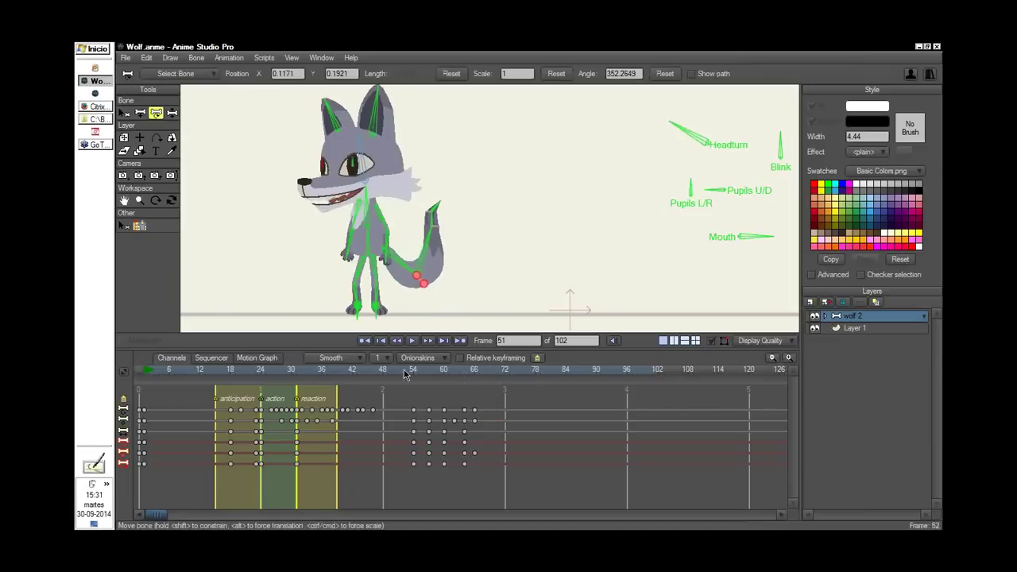
drag(405, 374, 473, 373)
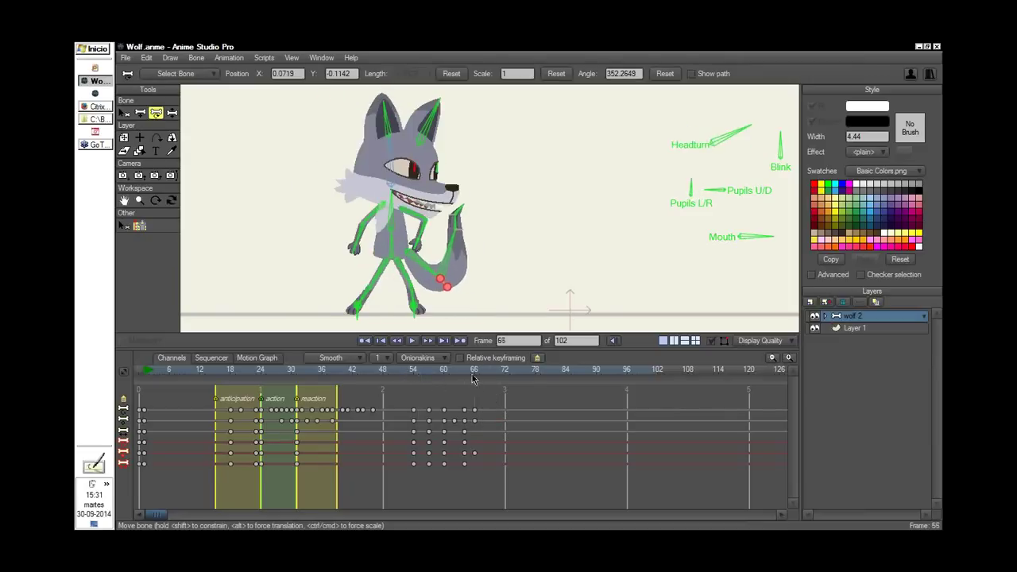
drag(395, 159, 389, 148)
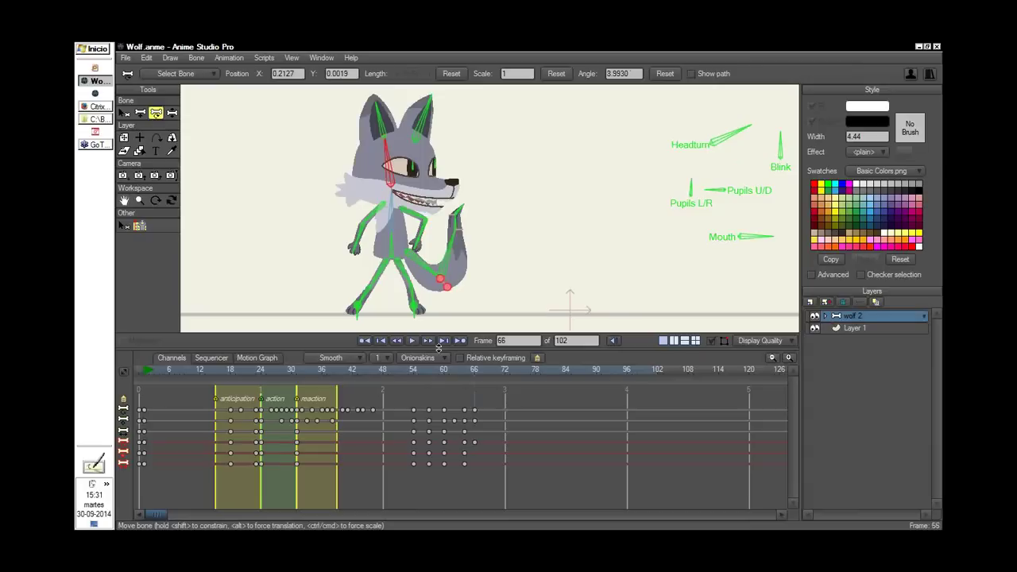
drag(406, 374, 477, 381)
Adjust the wolf's arm bones at frame 66 to refine the final pose of the turn
key(z)
mouse_move(364, 244)
mouse_down()
mouse_move(350, 230)
mouse_move(357, 227)
mouse_up()
click(431, 373)
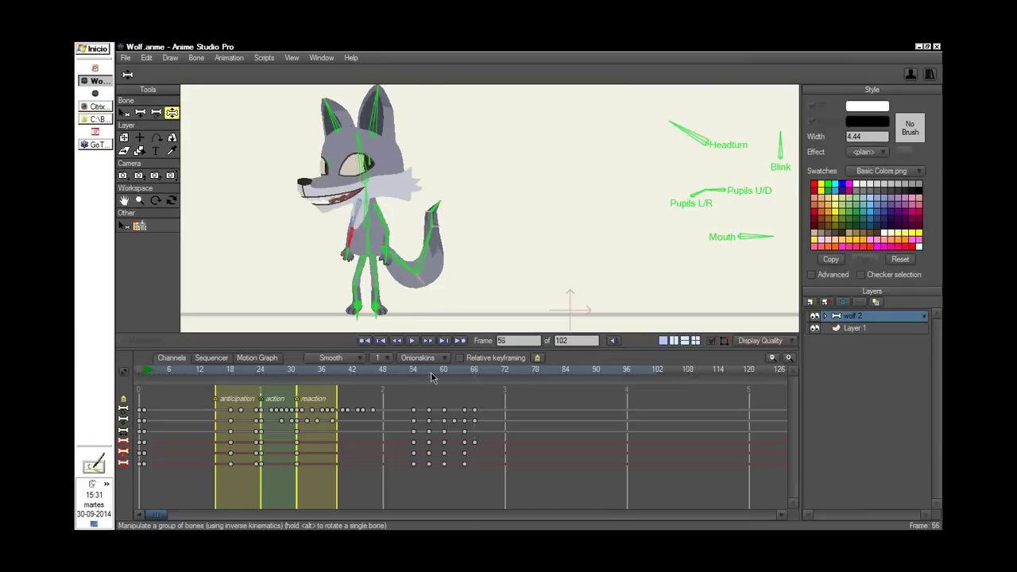
click(474, 372)
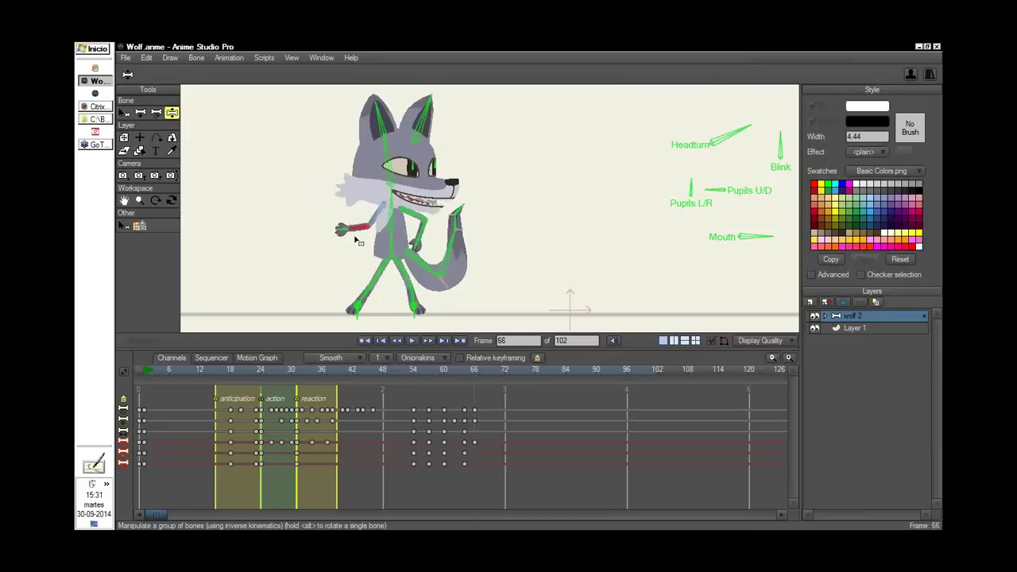
drag(365, 244, 427, 228)
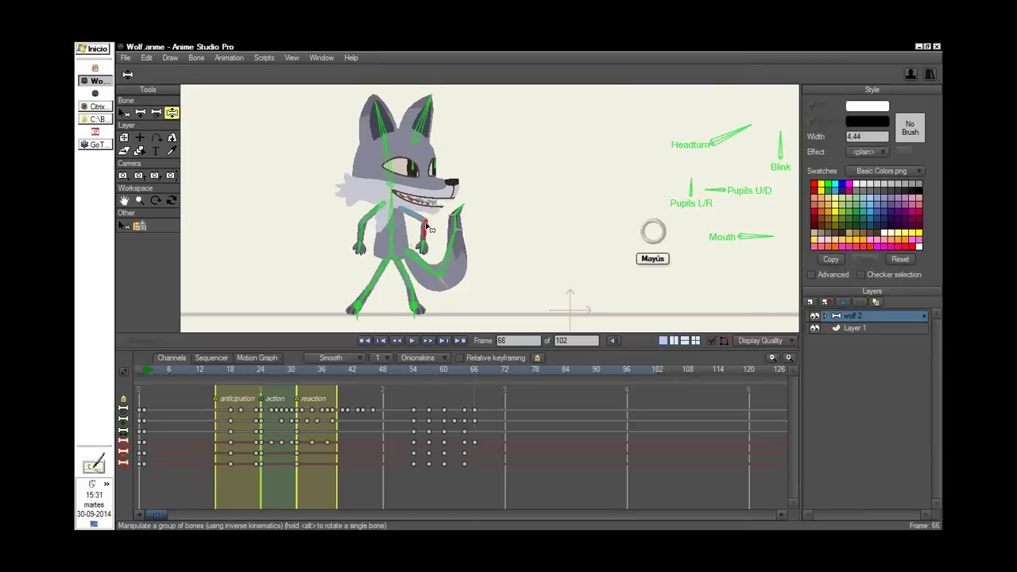
Delete all the head-turn example keyframes from frame 54 through frame 66
scroll(638, 236, down, 5)
drag(372, 486, 533, 381)
key(Delete)
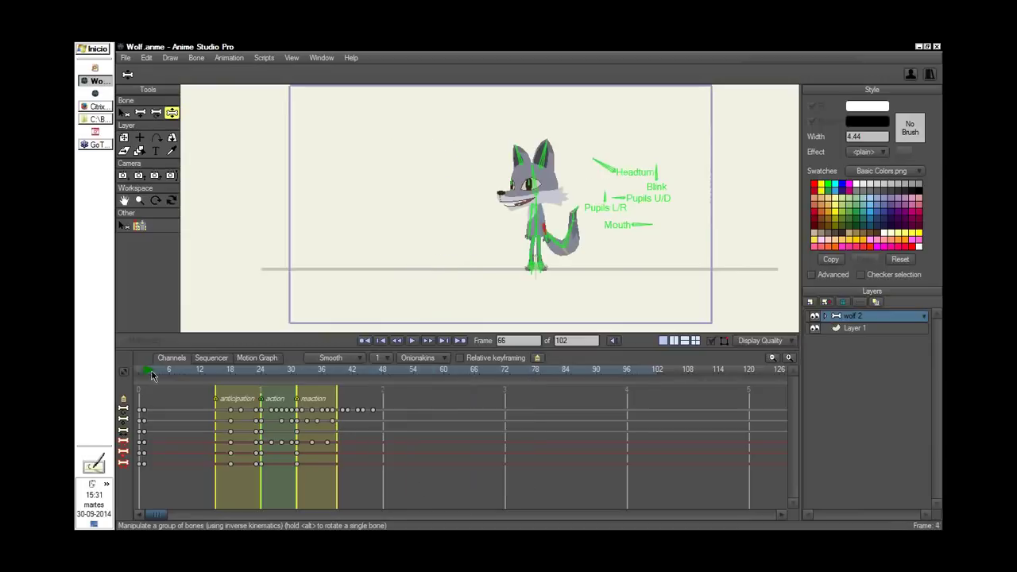
Select all the tail bones at frame 0 and delete their keyframes across the anticipation, action and reaction sections
click(140, 371)
drag(510, 260, 466, 264)
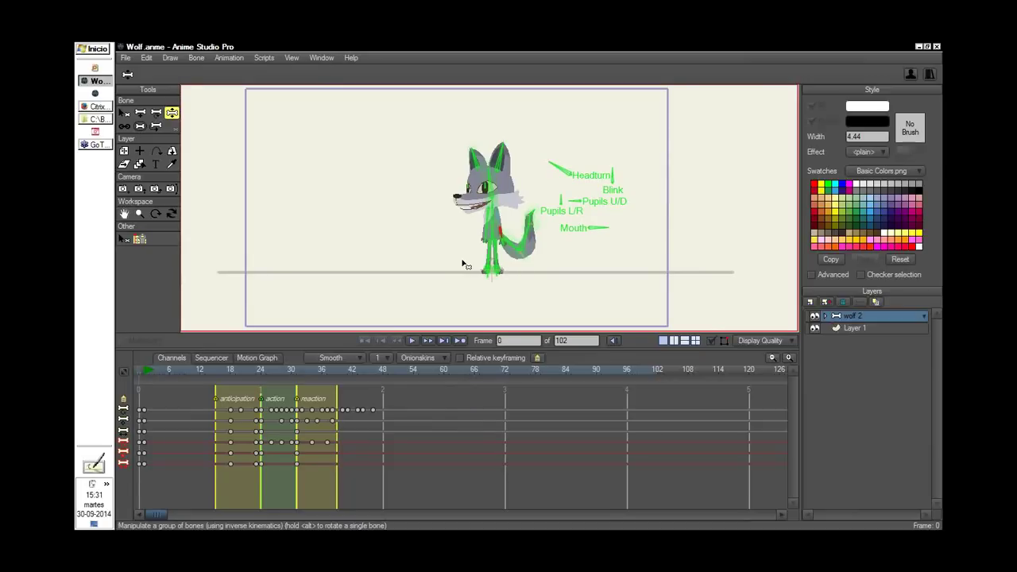
key(shift)
drag(547, 248, 665, 227)
drag(647, 233, 588, 202)
drag(713, 350, 715, 354)
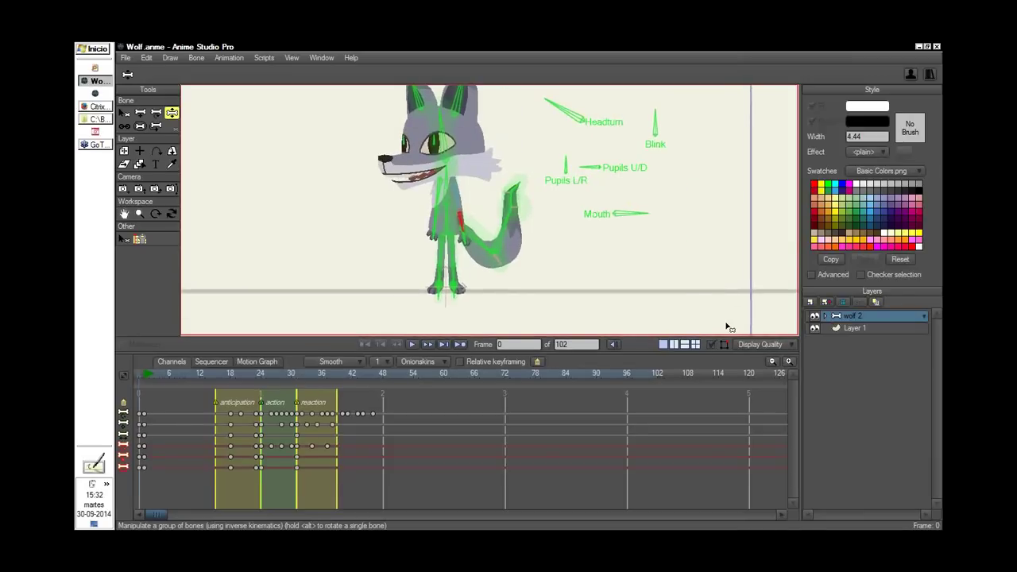
click(126, 114)
mouse_move(523, 281)
mouse_down()
mouse_move(521, 177)
mouse_move(488, 249)
mouse_move(520, 282)
mouse_up()
drag(227, 484, 310, 452)
key(Delete)
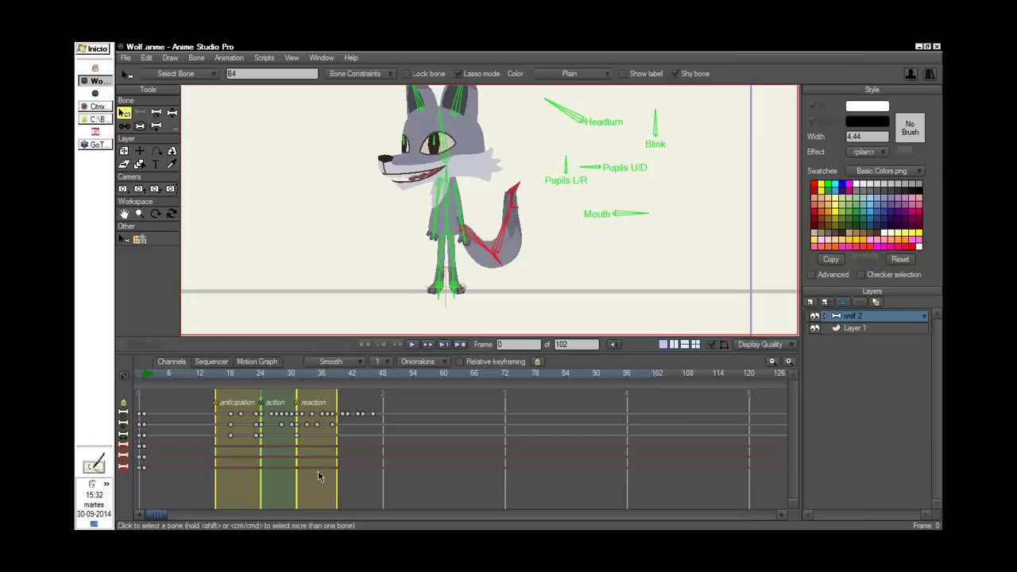
Invert the tail bone selection at frame 16 and hide every other bone of the wolf rig
key(shift)
drag(615, 258, 580, 278)
click(220, 374)
drag(647, 207, 556, 261)
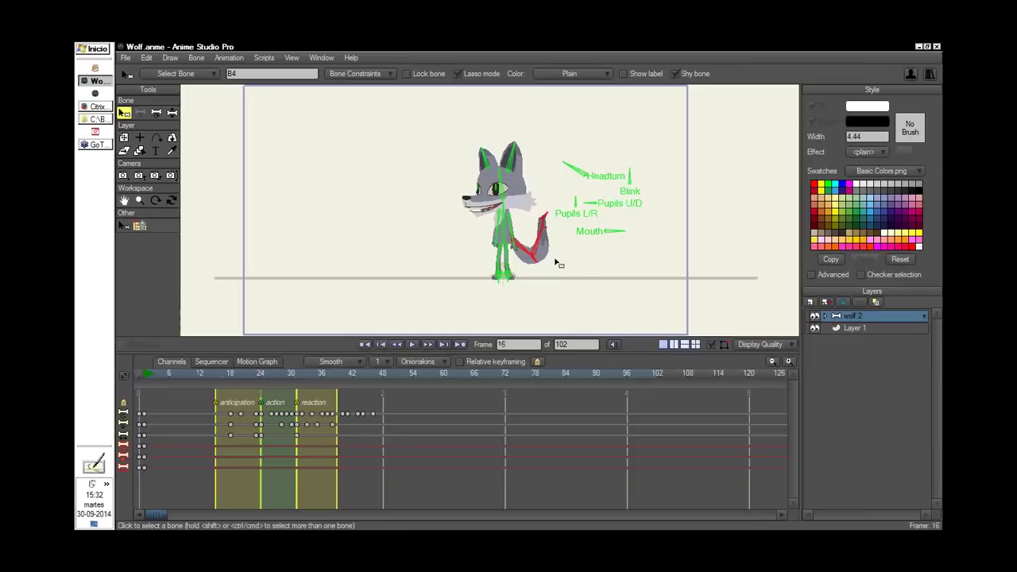
shift+click(508, 257)
drag(509, 257, 513, 277)
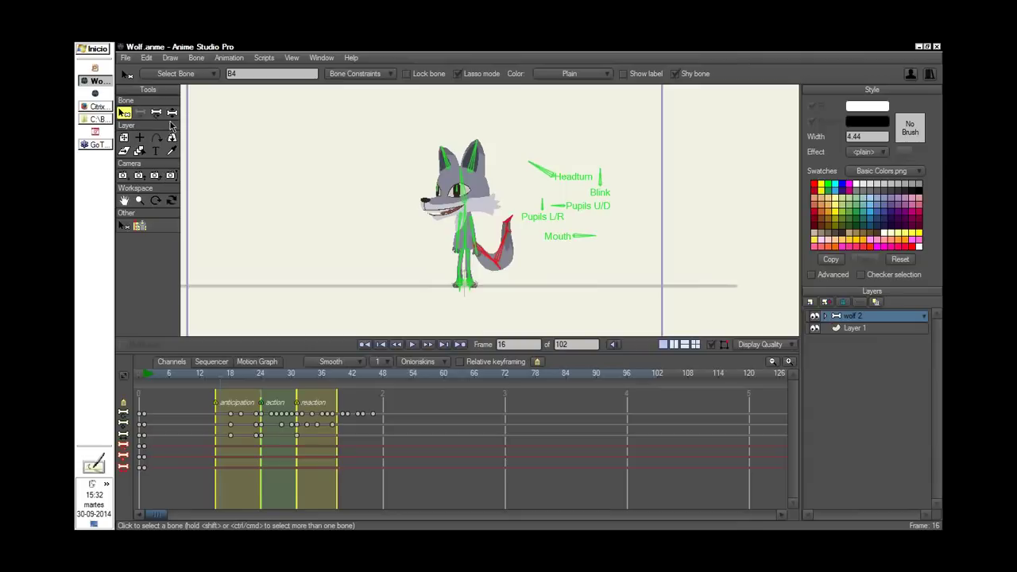
click(147, 59)
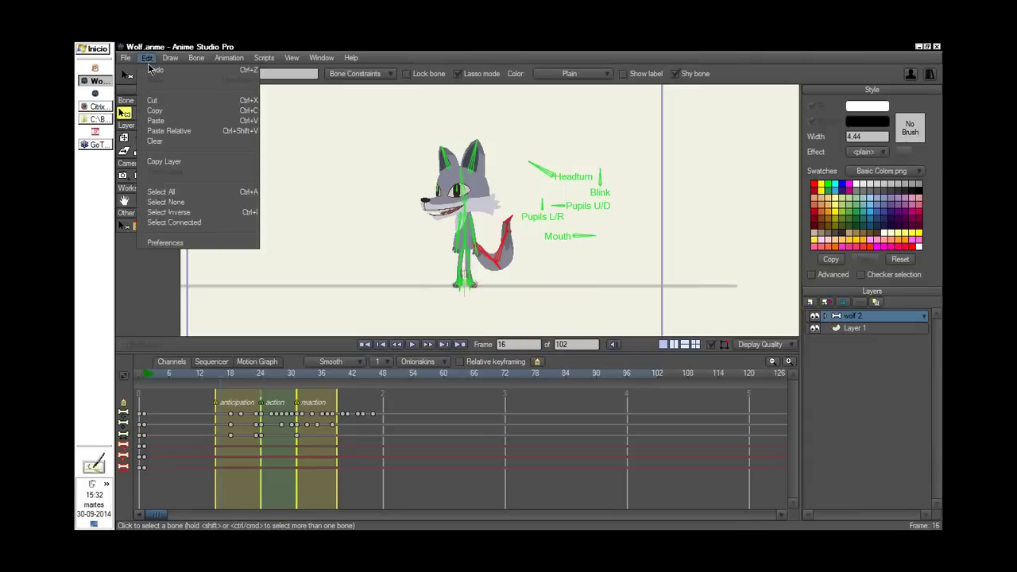
click(197, 213)
drag(601, 264, 588, 272)
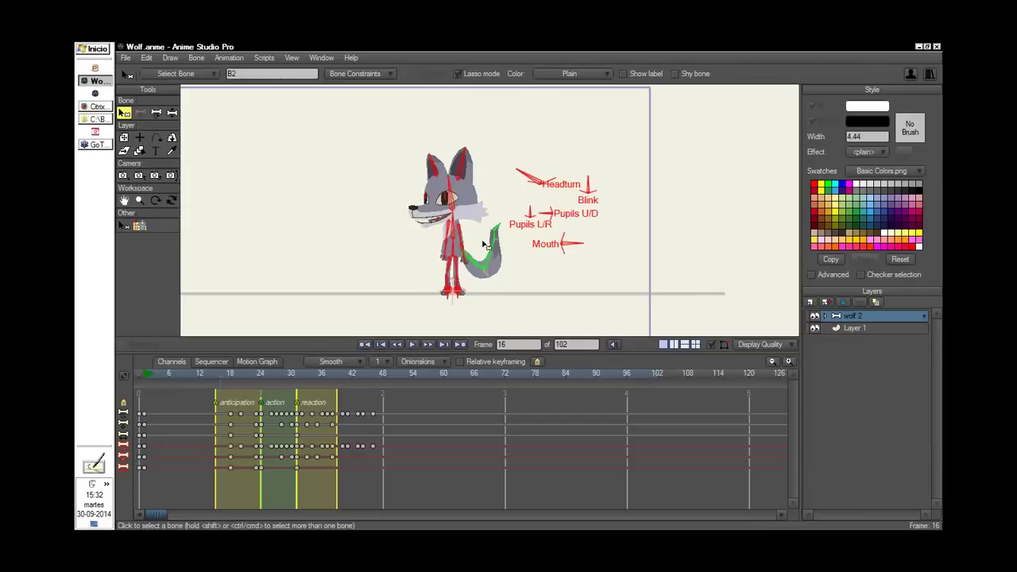
click(199, 58)
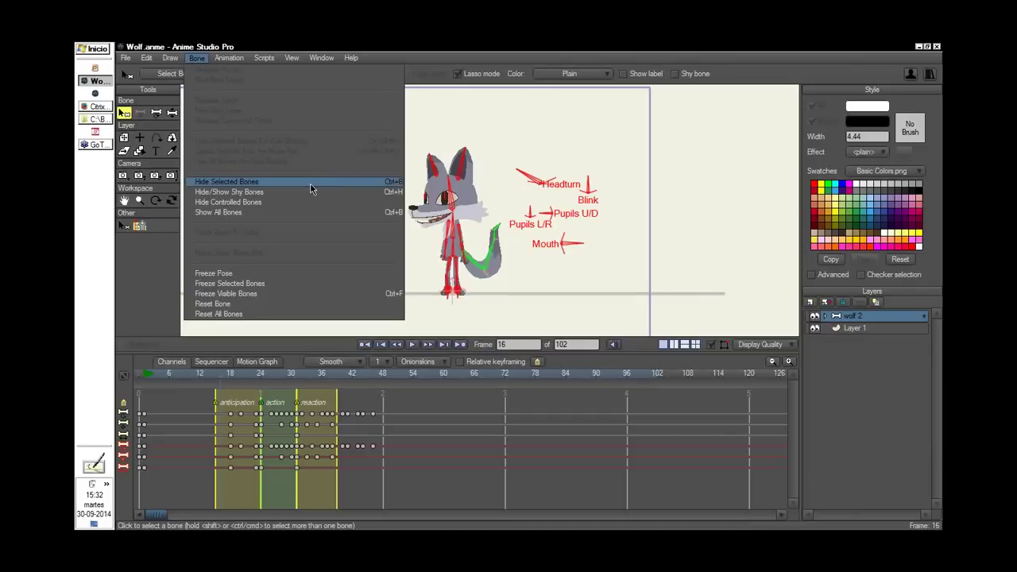
click(365, 182)
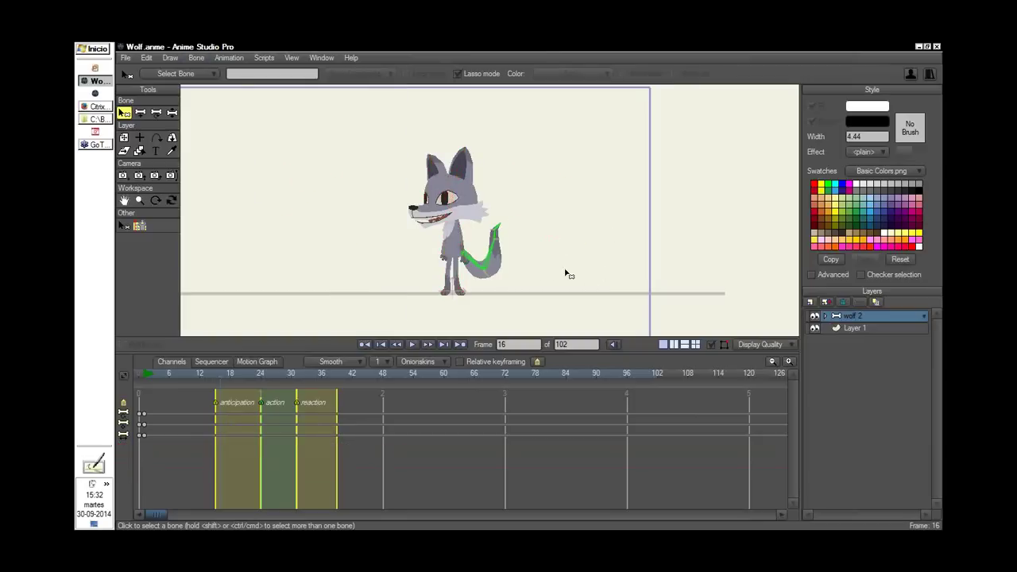
Scrub through the anticipation, action and reaction to examine the jump with only the tail bones shown
click(507, 238)
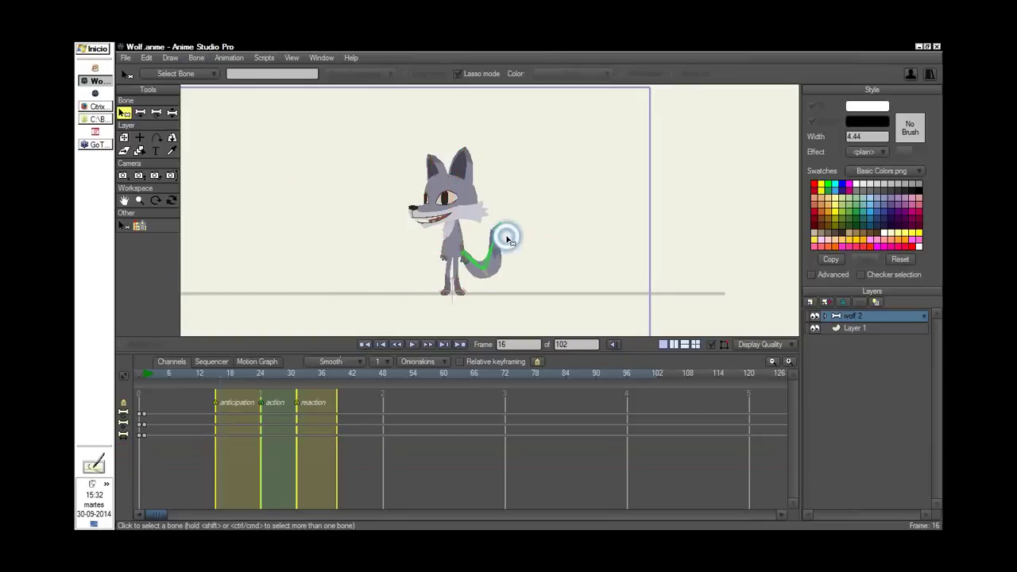
scroll(534, 221, up, 2)
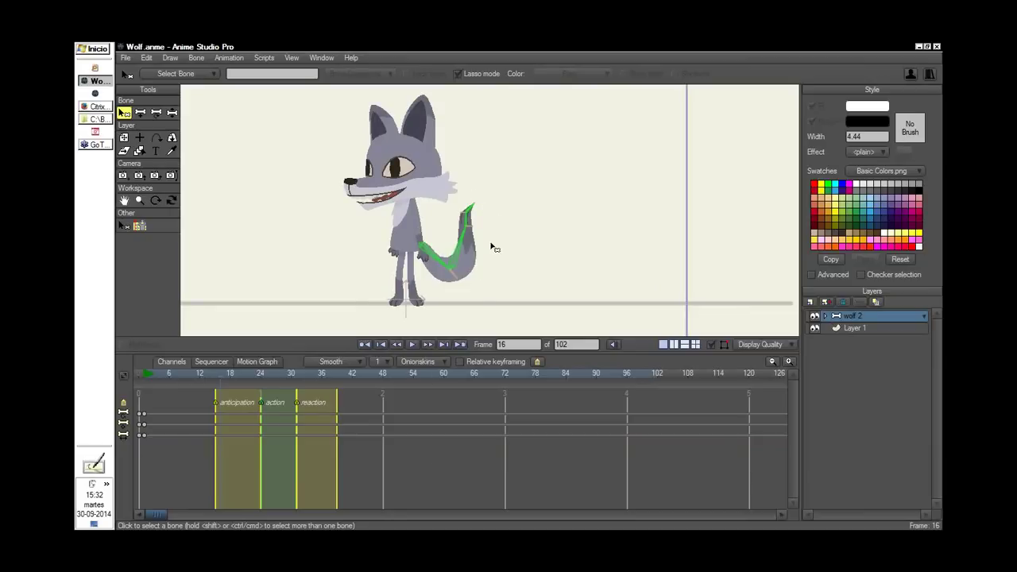
drag(220, 375, 338, 401)
scroll(582, 291, down, 2)
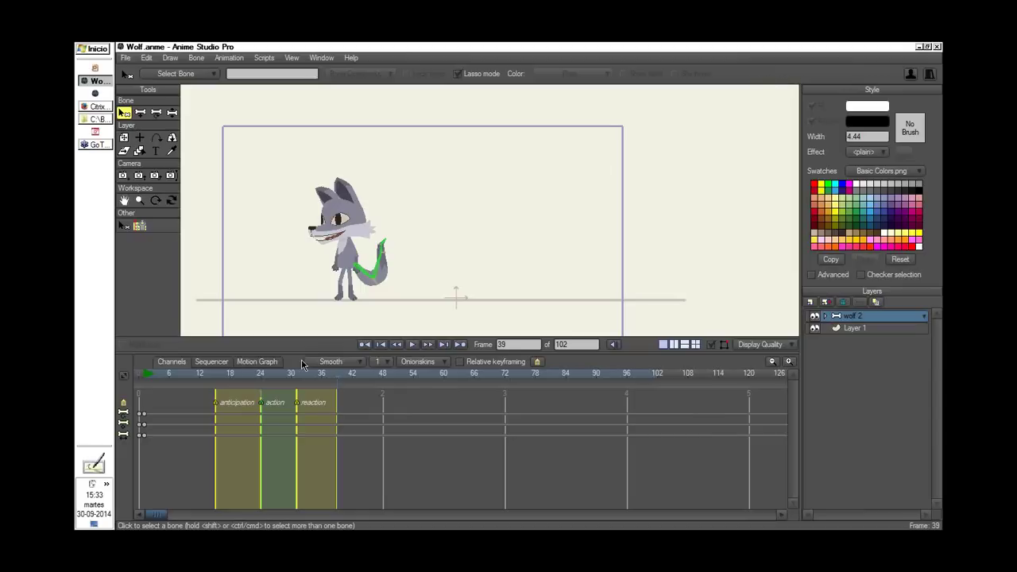
drag(231, 380, 374, 399)
Switch to Layer 1 at frame 0 and enable onion skins with Outlines Only turned off
click(141, 383)
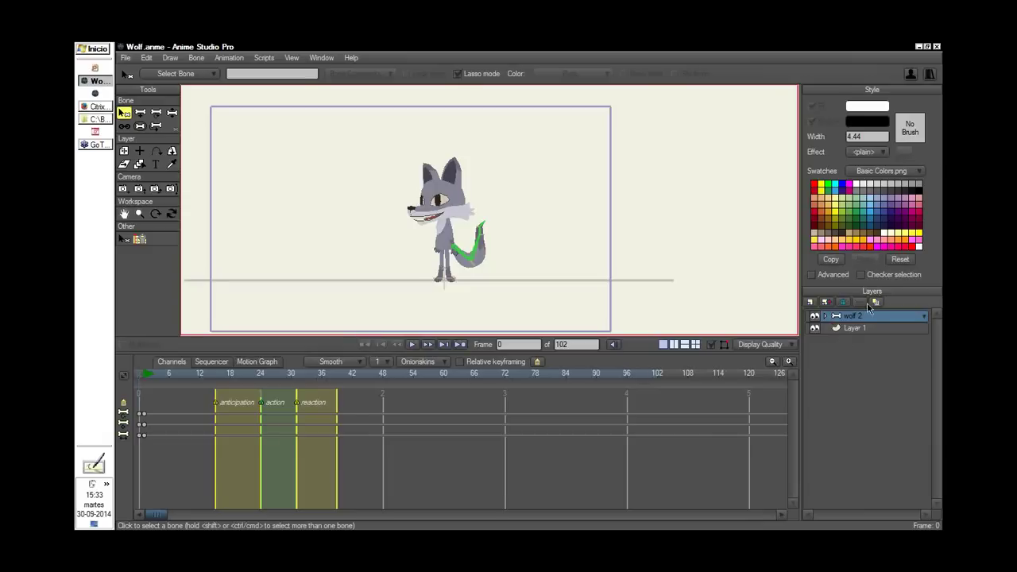
click(864, 328)
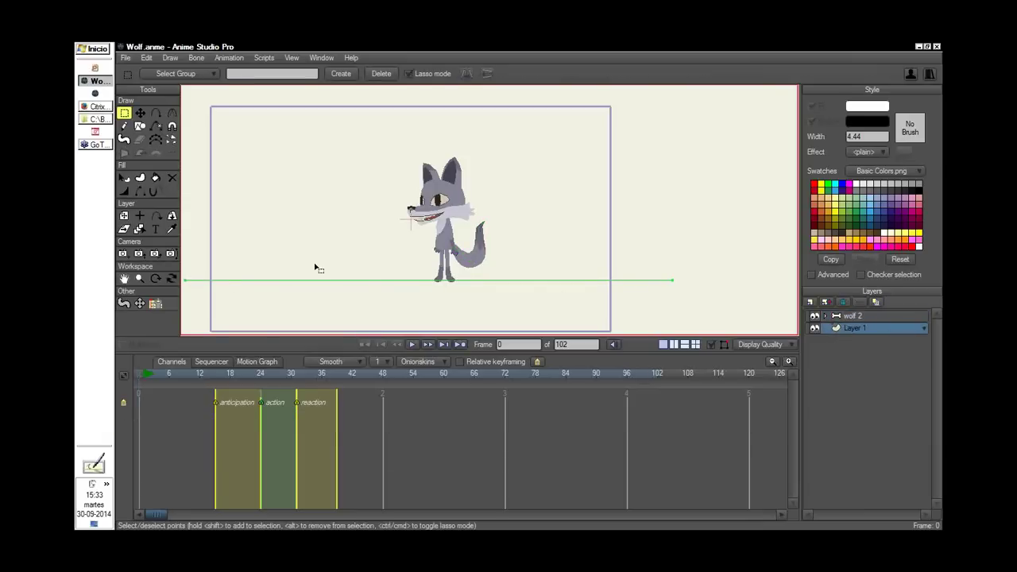
drag(572, 238, 600, 224)
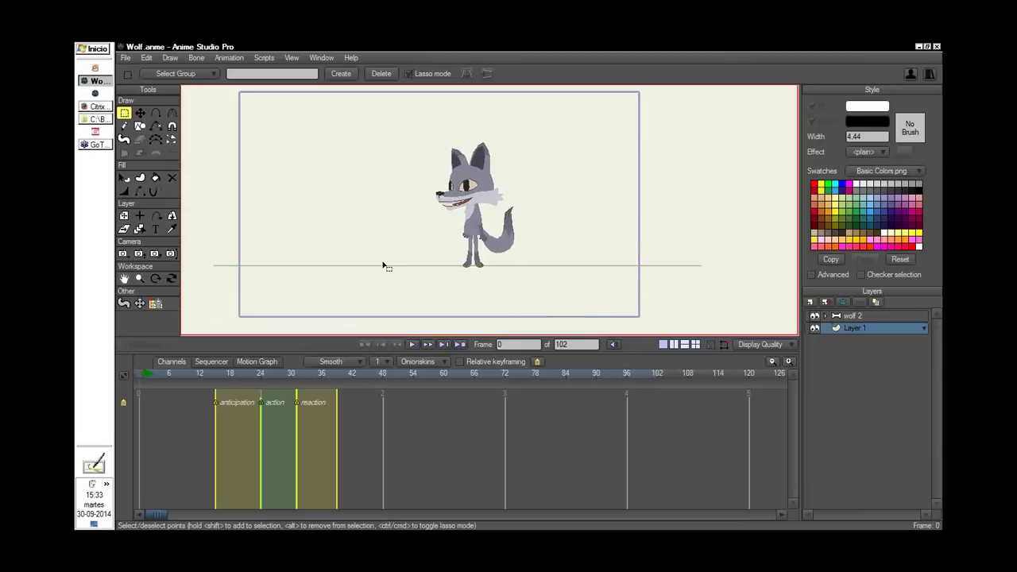
key(ctrl+a)
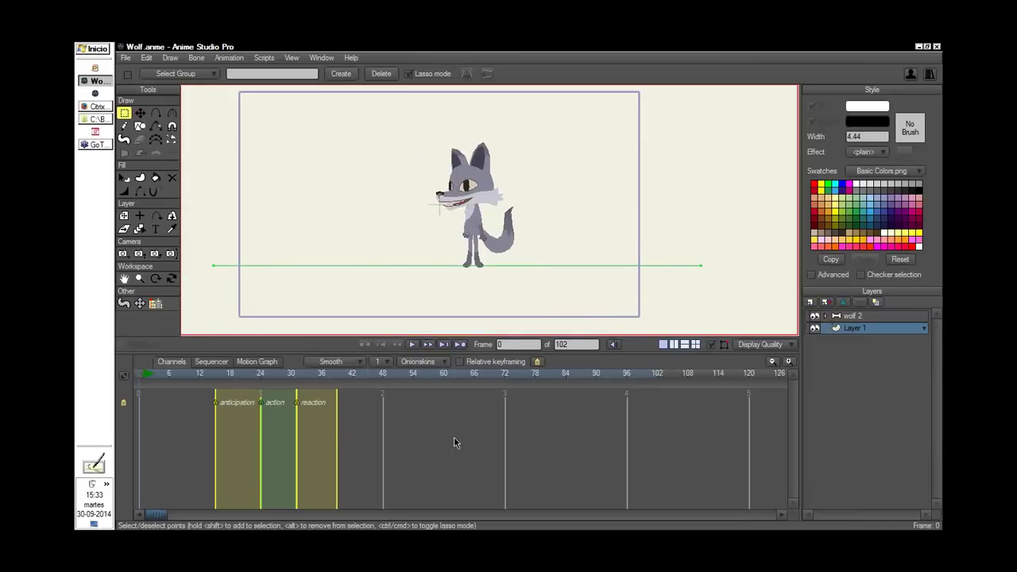
click(435, 364)
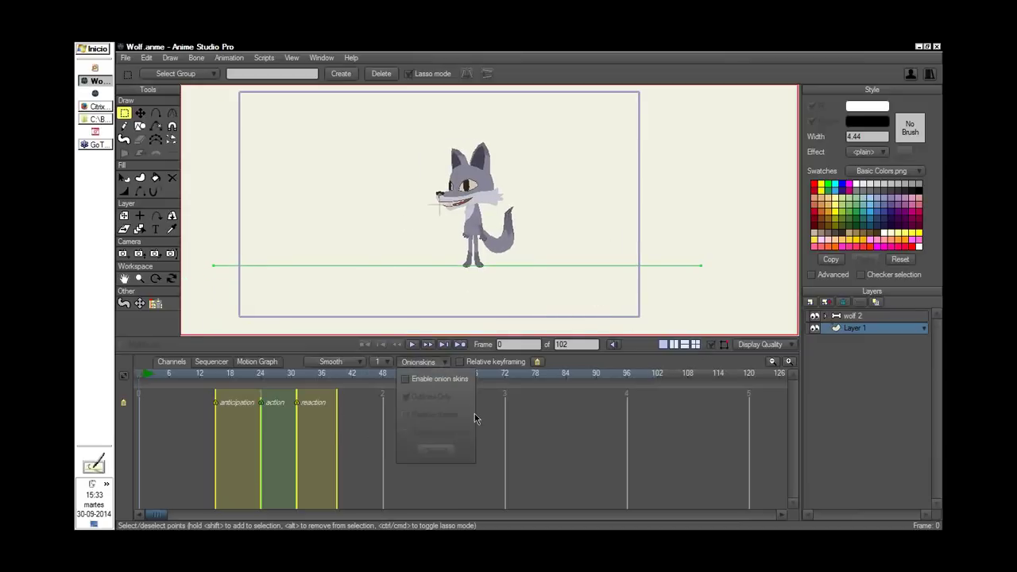
click(435, 382)
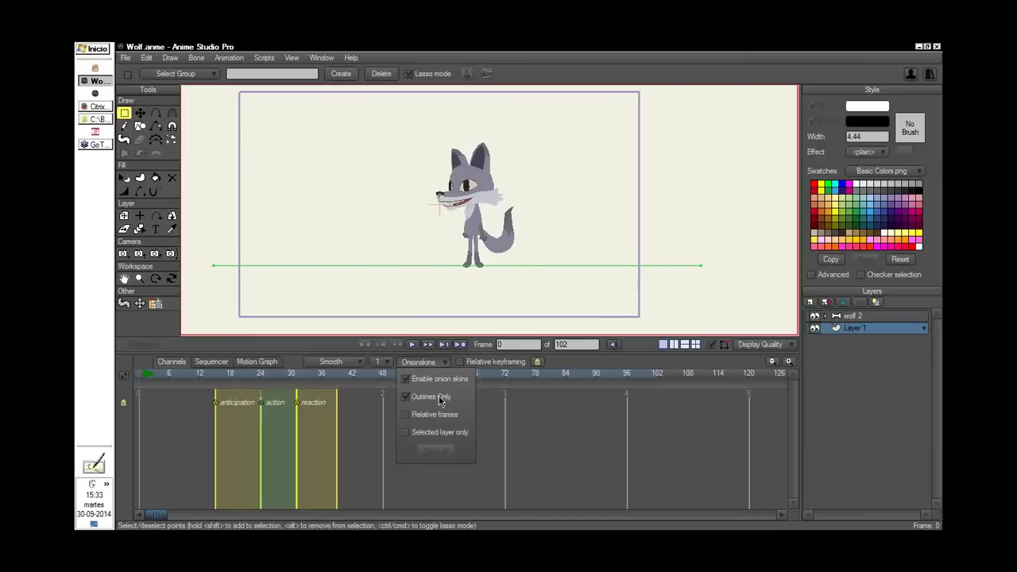
Mark frames 24, 27 and 30 of the action as onion skin frames and return to frame 0
click(260, 379)
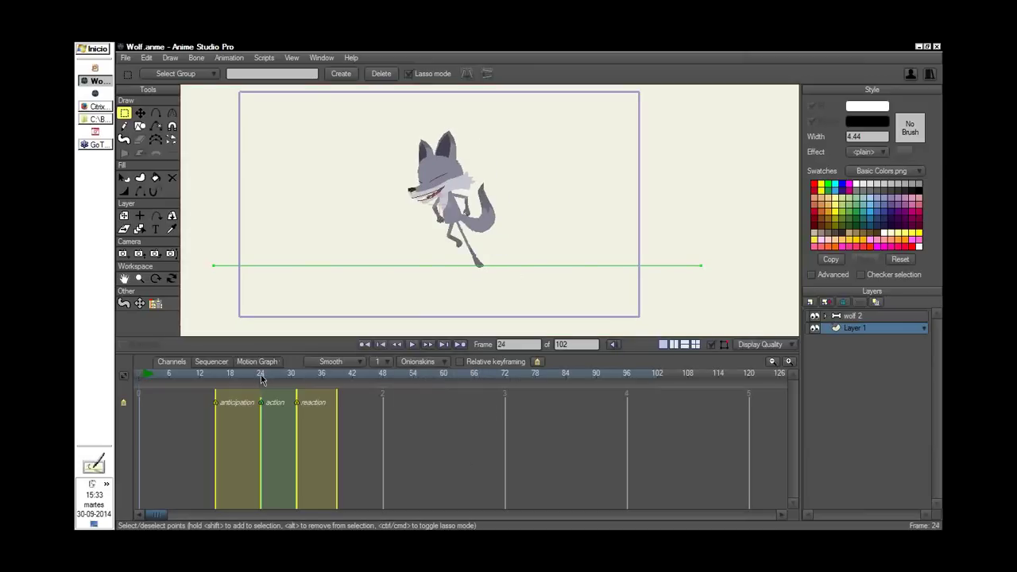
drag(263, 377, 297, 384)
click(291, 384)
drag(508, 250, 510, 268)
drag(295, 384, 126, 402)
drag(395, 273, 445, 260)
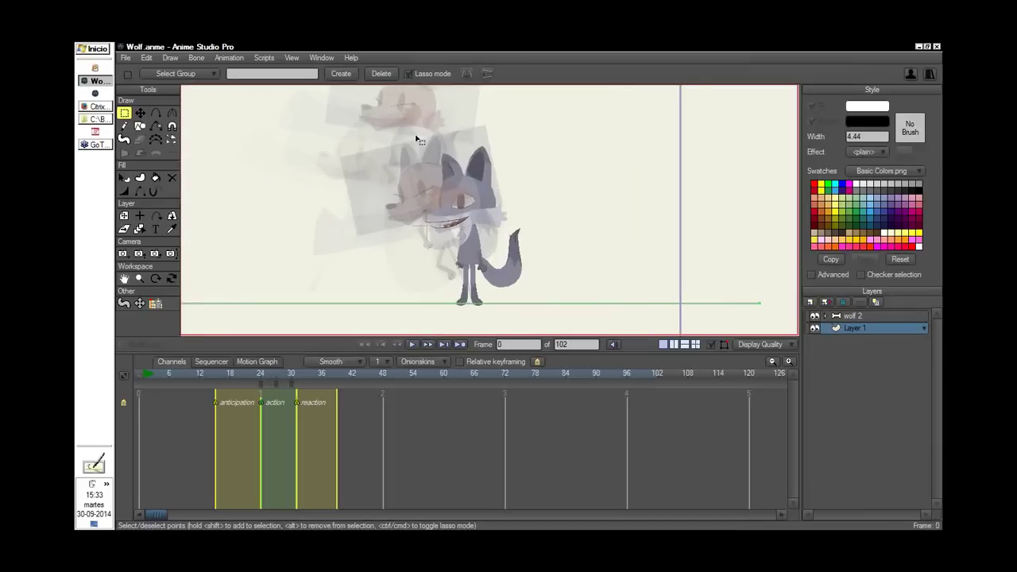
drag(612, 199, 532, 300)
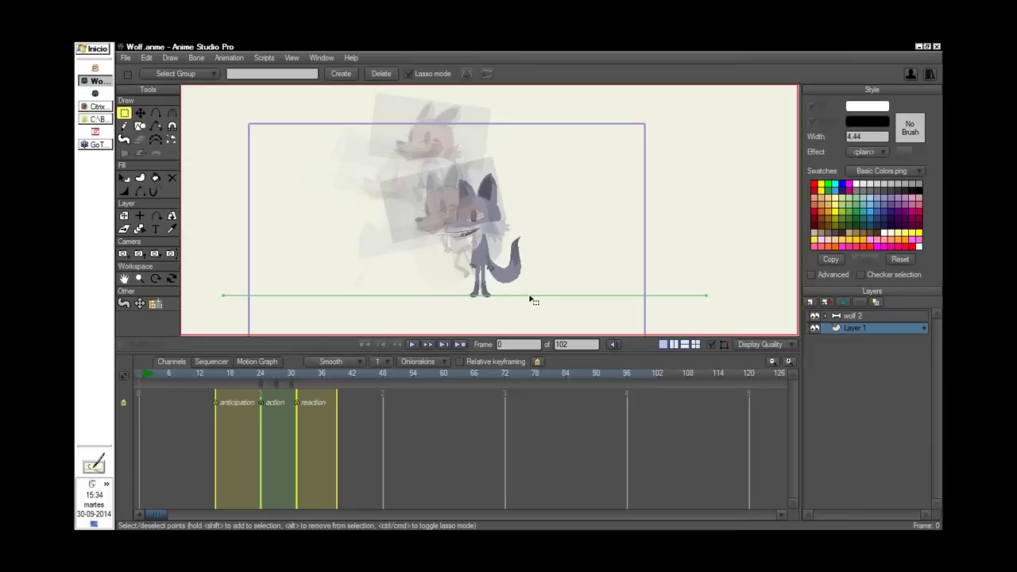
drag(497, 256, 528, 249)
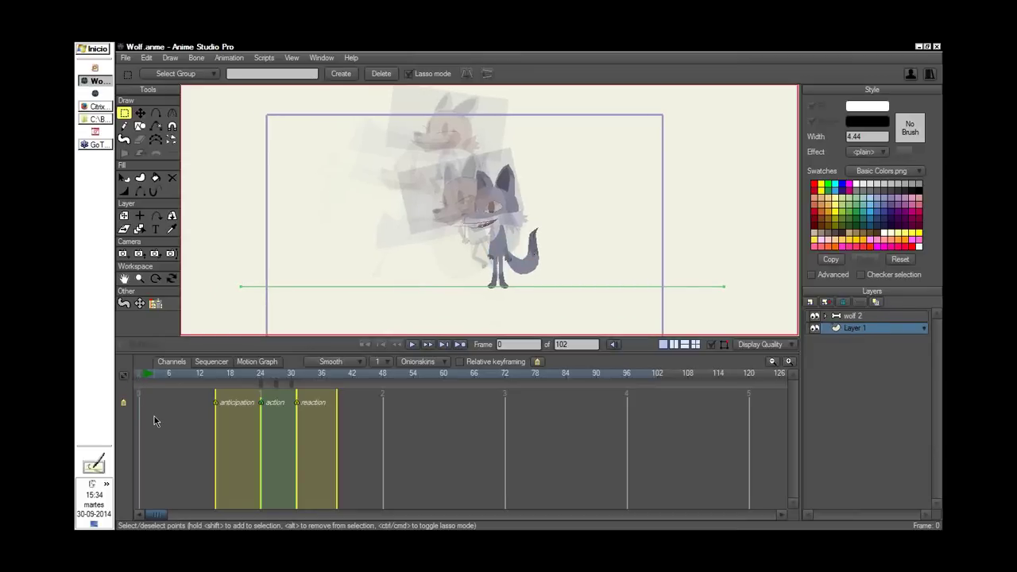
Draw a three-point arc on Layer 1 tracing the wolf's jump path, then lower its peak and smooth the curvature
click(156, 116)
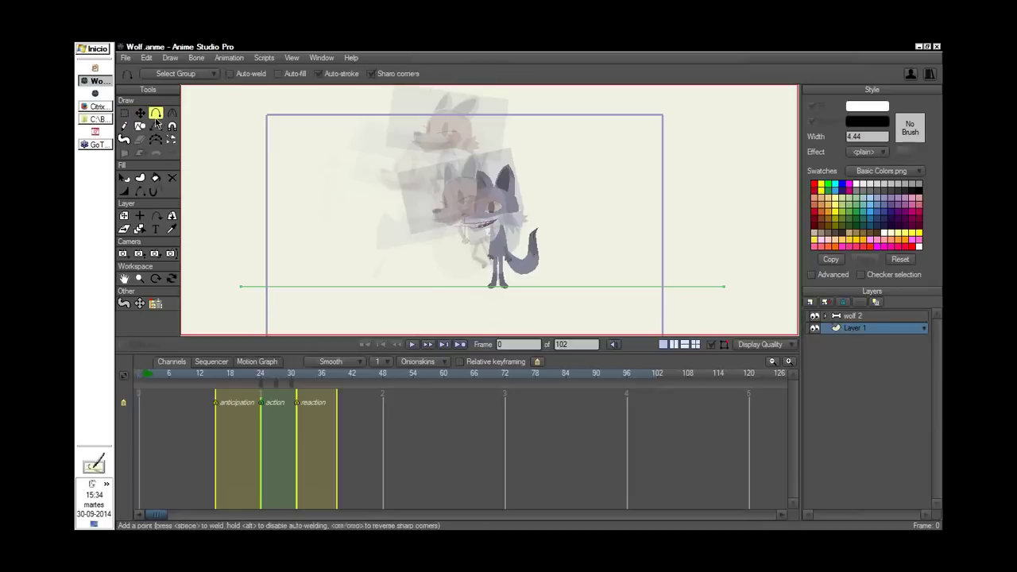
drag(380, 273, 493, 276)
key(t)
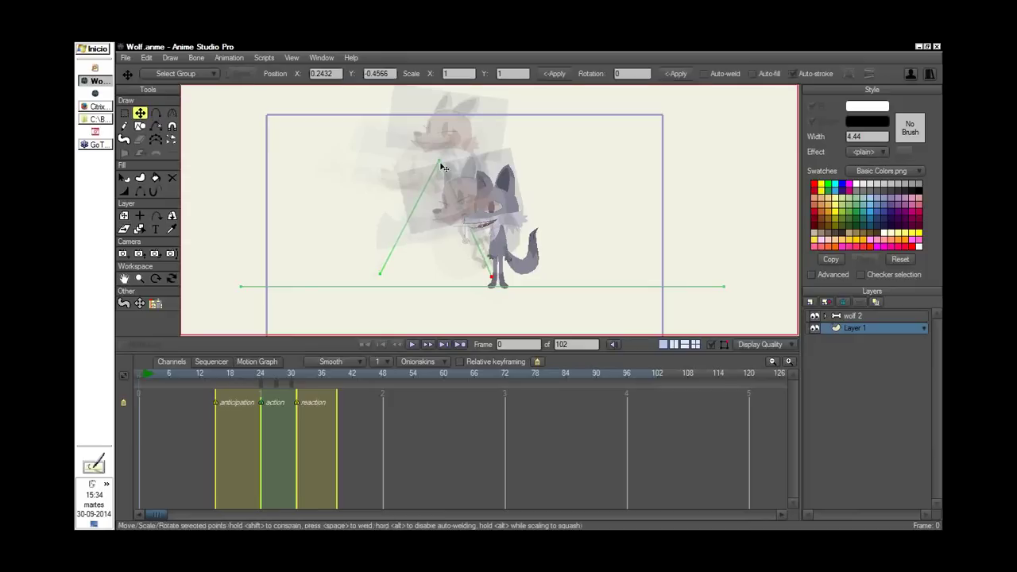
key(c)
drag(440, 165, 717, 195)
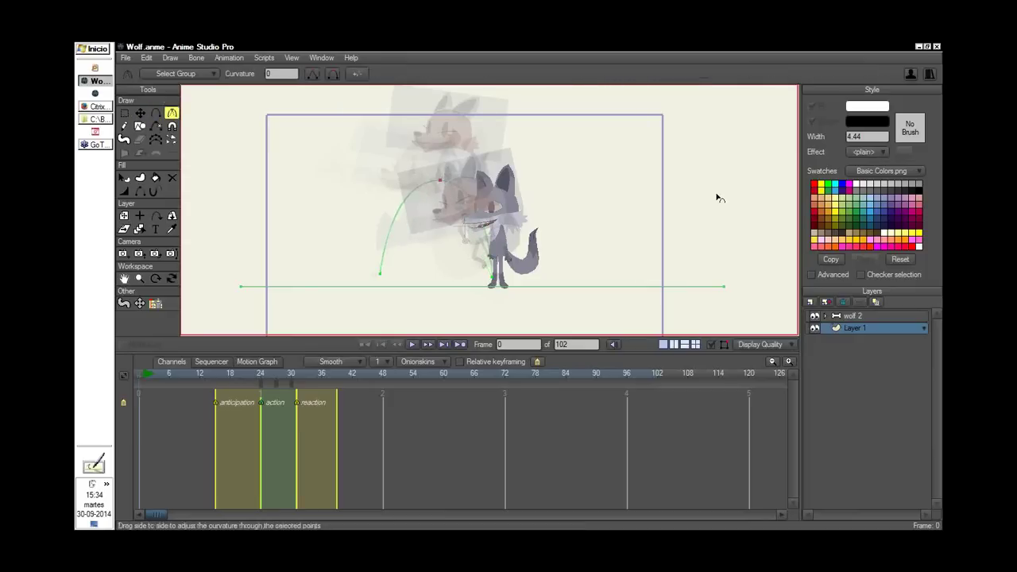
key(t)
drag(440, 164, 440, 191)
key(c)
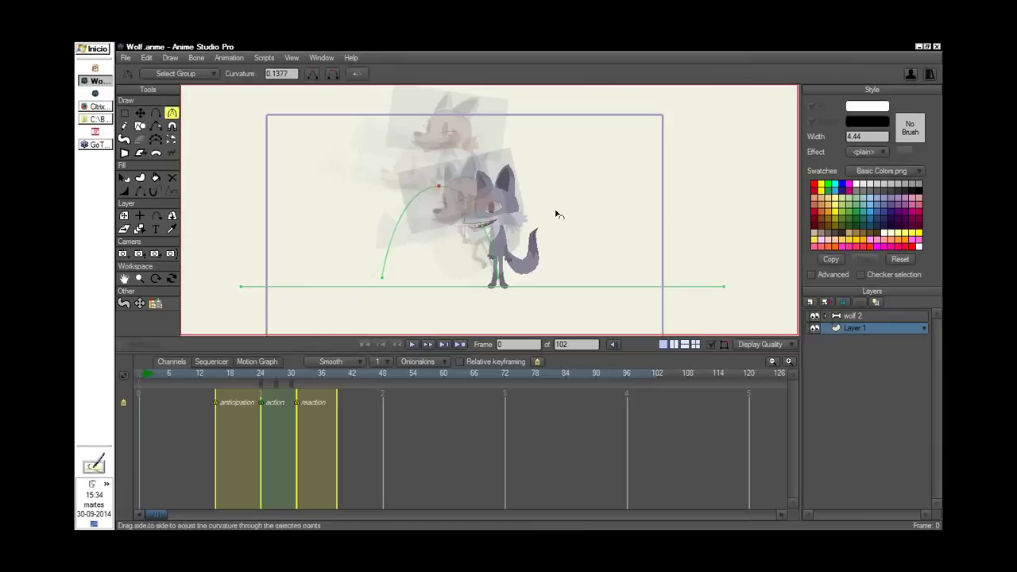
key(q)
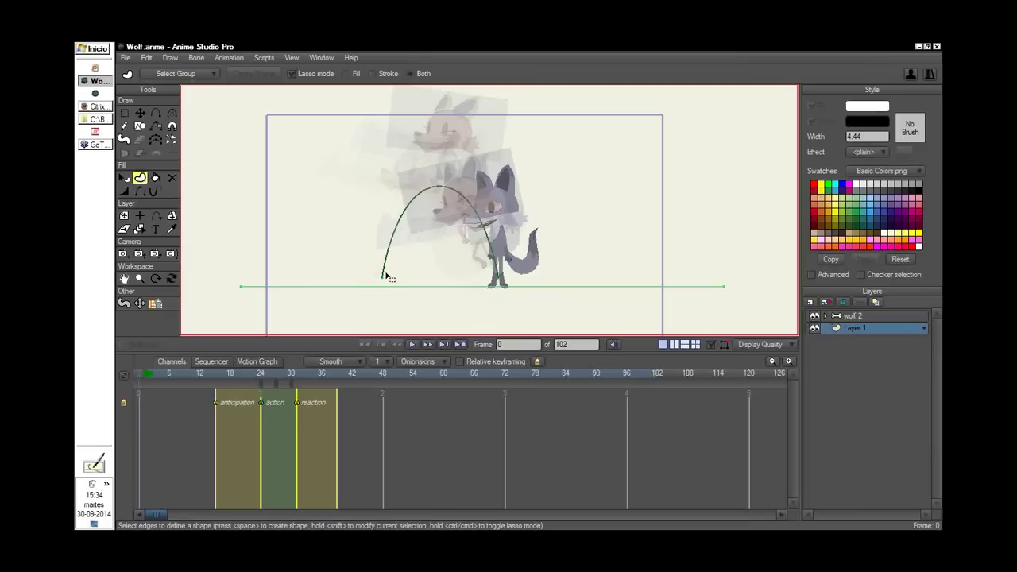
Remove the onion skin markers at frames 24, 27 and 30 and turn off onion skins
click(260, 386)
click(275, 385)
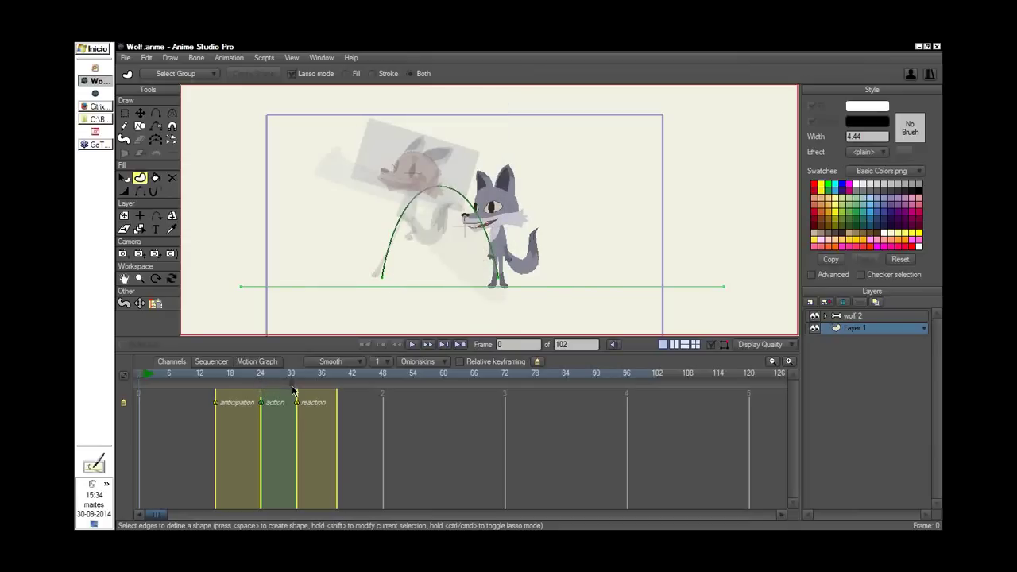
click(292, 387)
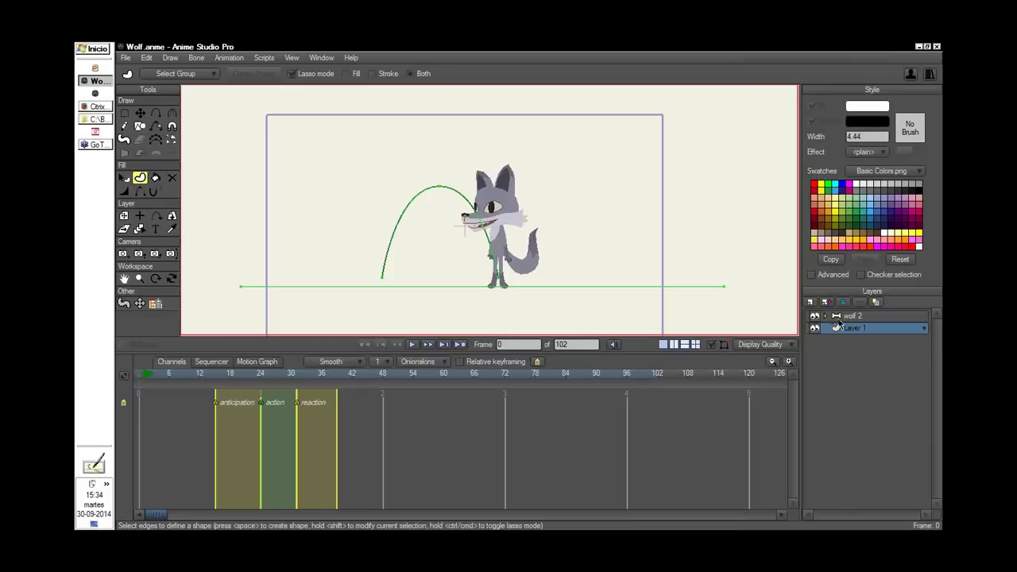
click(433, 363)
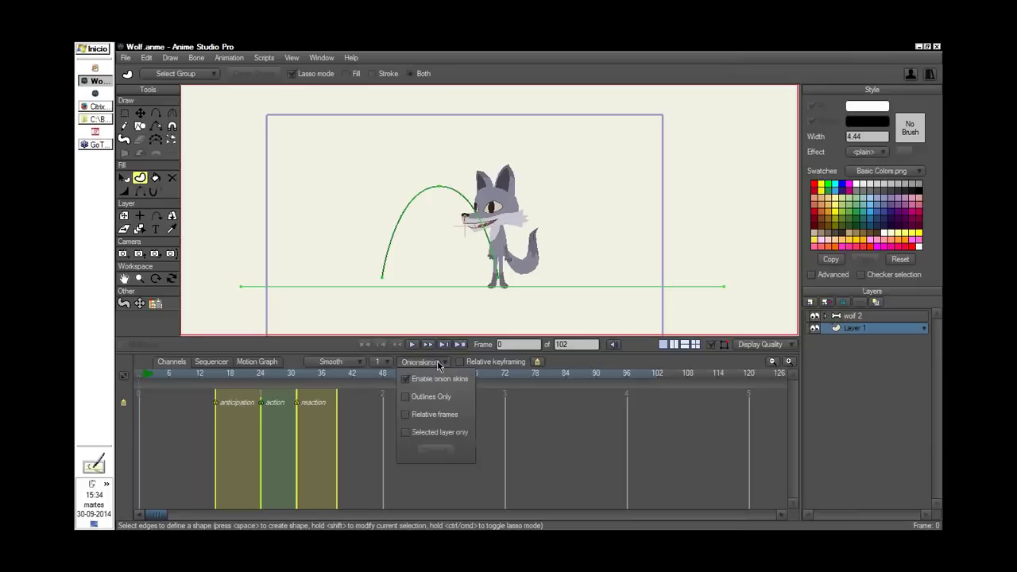
click(413, 380)
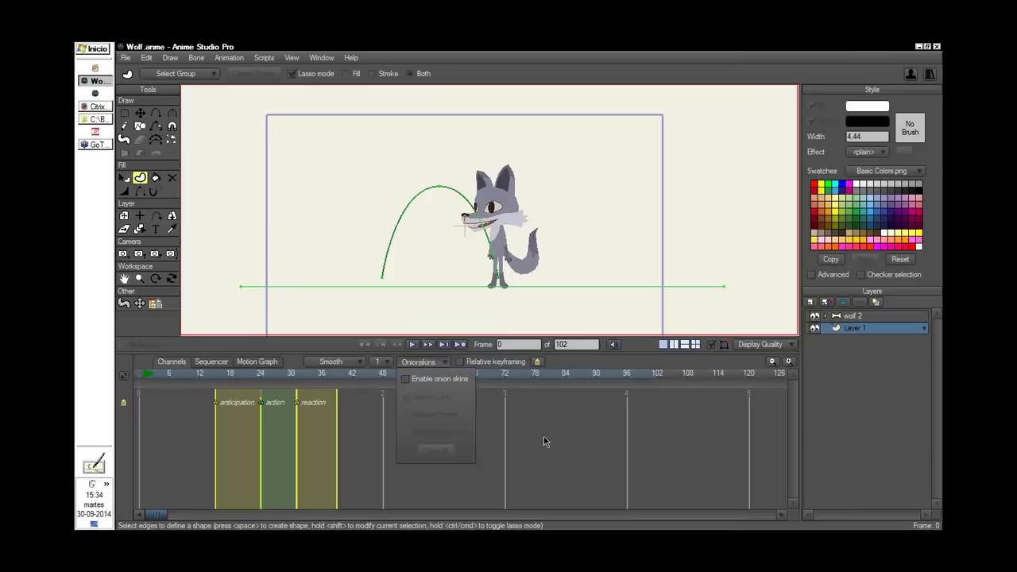
click(544, 432)
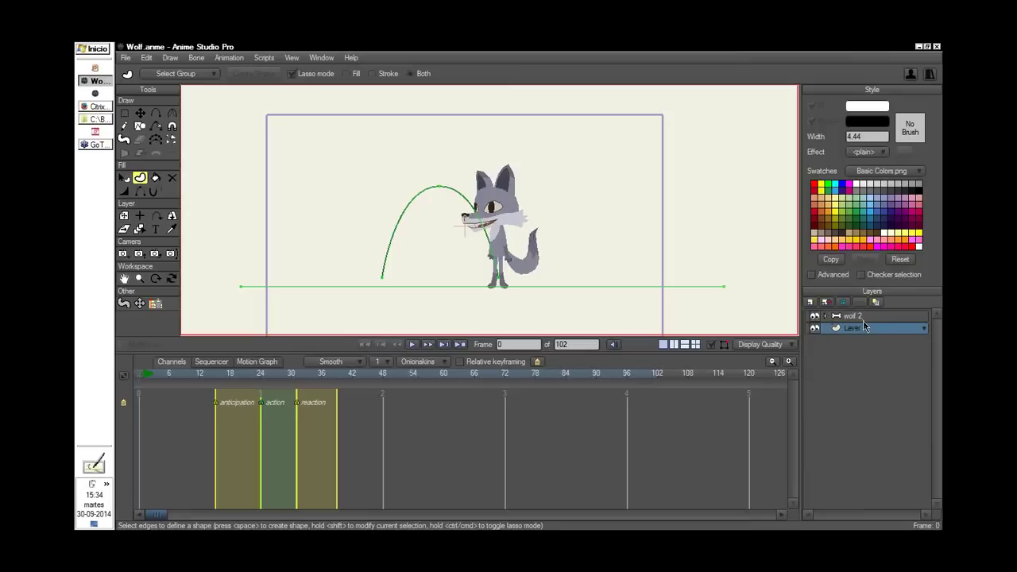
Keyframe the tail bones of the wolf 2 layer in the anticipation section and place the keys at frame 23
click(861, 316)
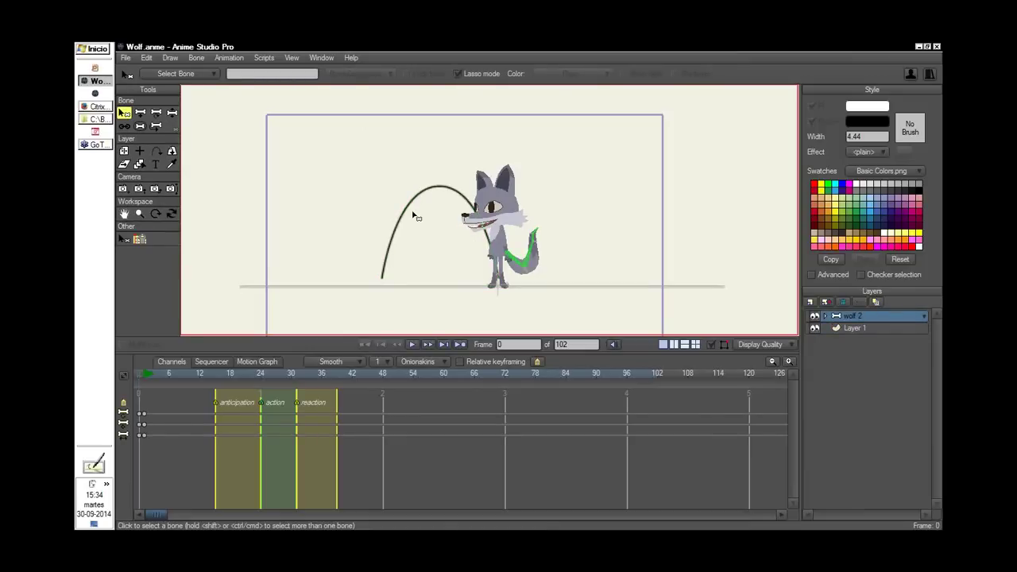
click(239, 378)
click(571, 252)
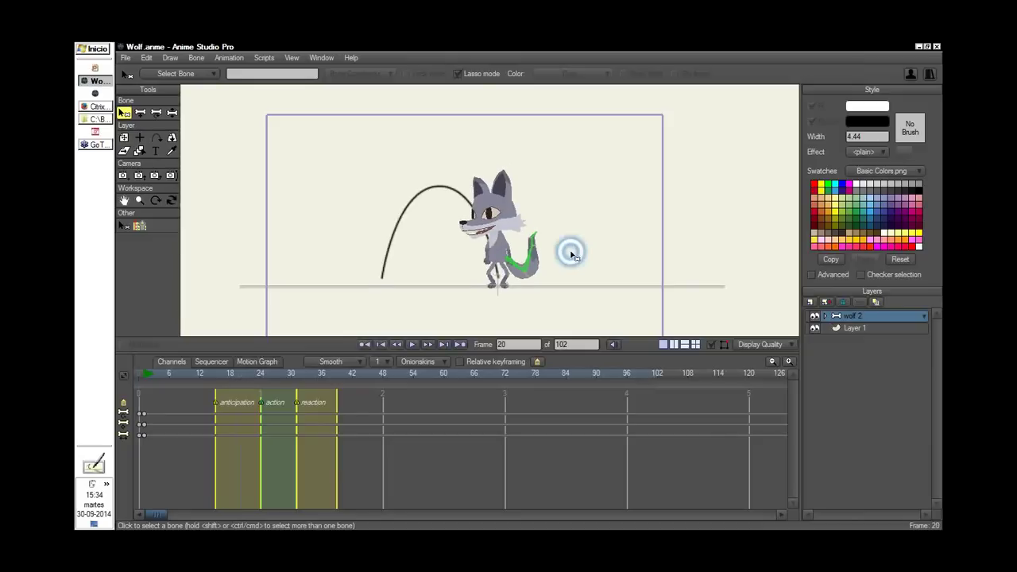
scroll(570, 252, up, 3)
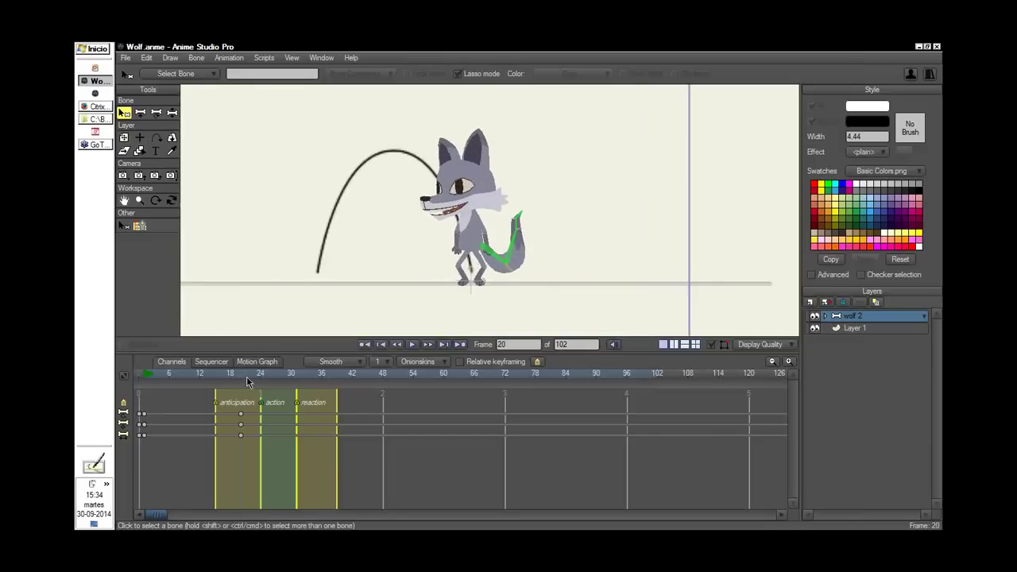
drag(241, 415, 245, 415)
drag(247, 376, 253, 378)
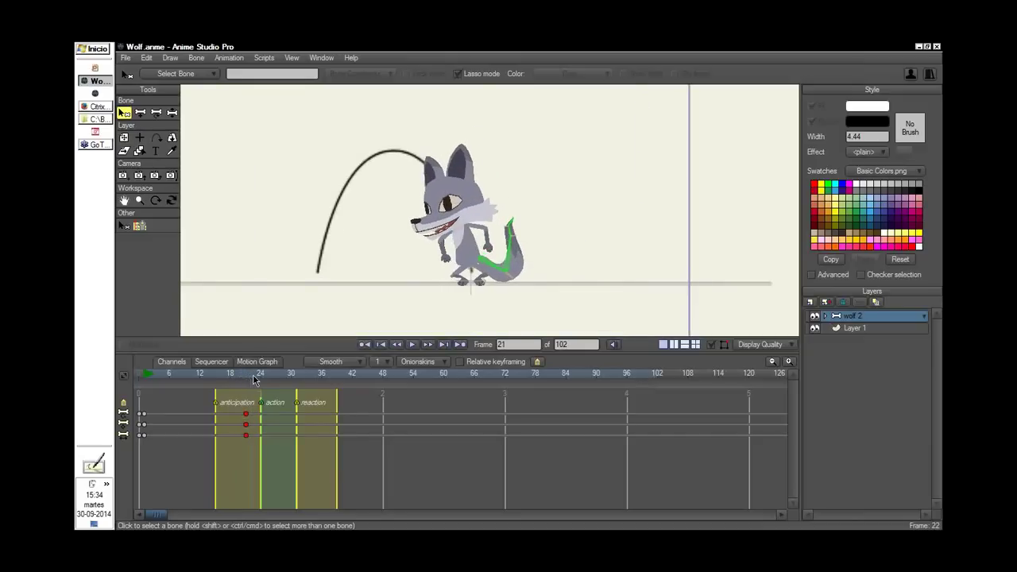
drag(245, 414, 256, 414)
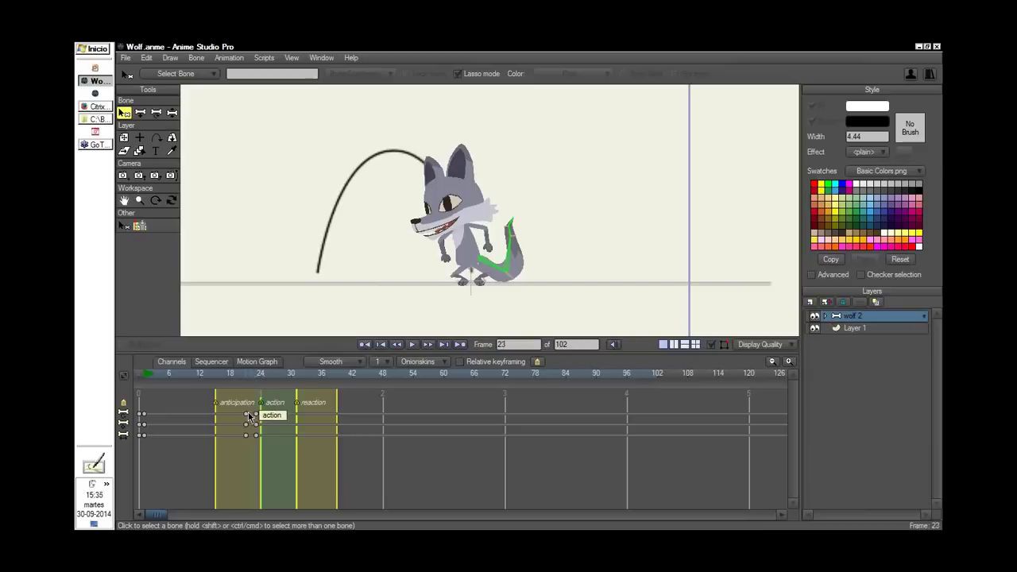
drag(258, 377, 257, 382)
click(261, 379)
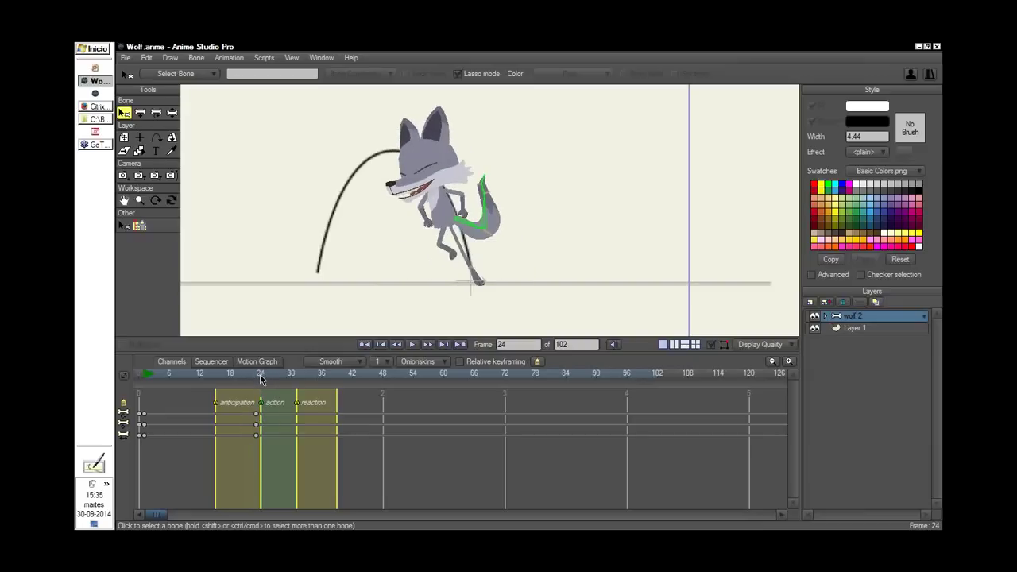
Pose the wolf's tail bones at frame 24 so the tail trails down along the body at the start of the action
click(158, 113)
drag(476, 278, 496, 255)
scroll(495, 254, up, 5)
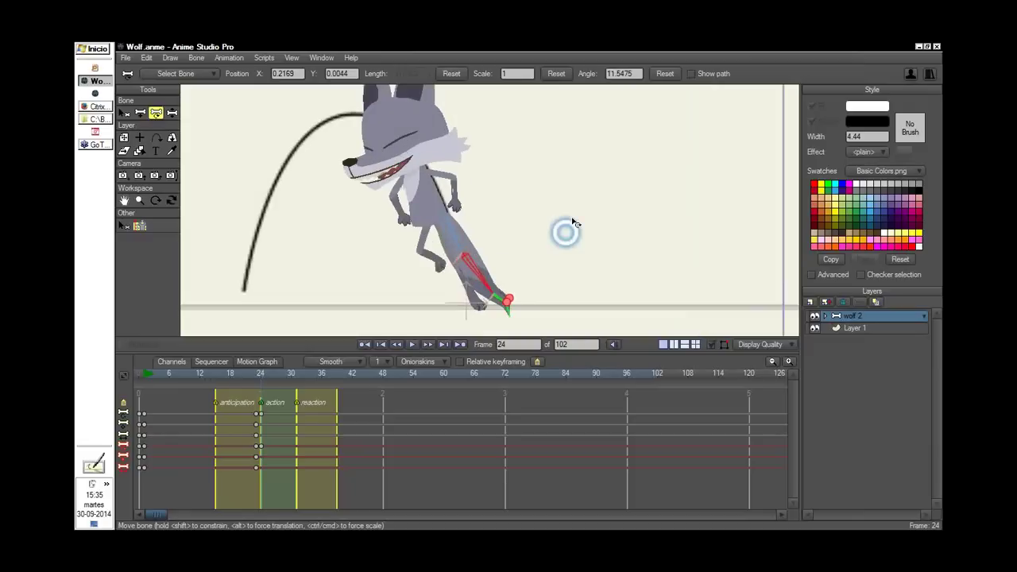
click(516, 266)
drag(517, 266, 503, 243)
drag(527, 197, 469, 216)
Pose the tail along the jump arc at frame 26 and keyframe all visible tail bones there
drag(261, 377, 276, 379)
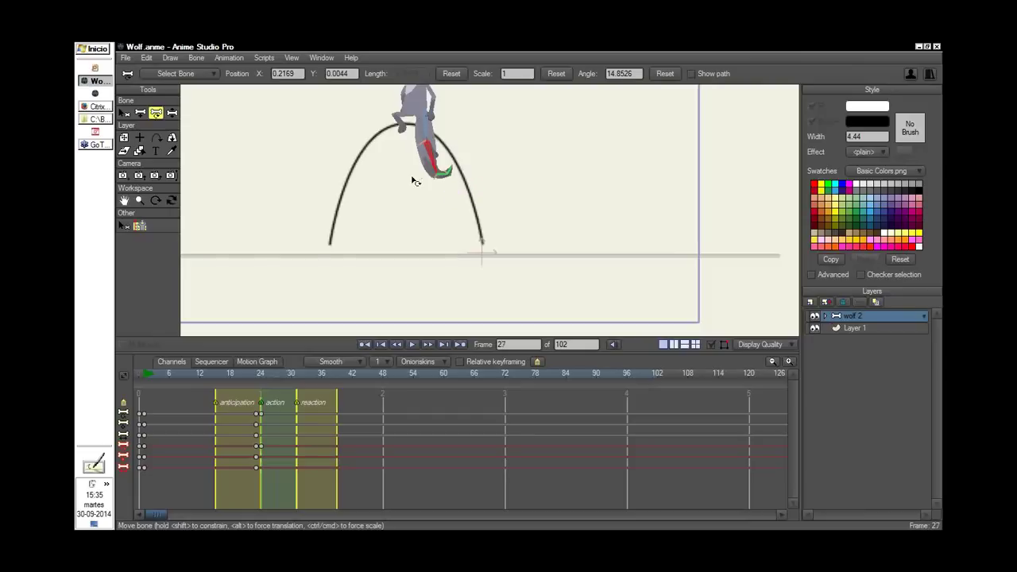
click(273, 378)
drag(441, 162, 699, 152)
drag(458, 215, 467, 213)
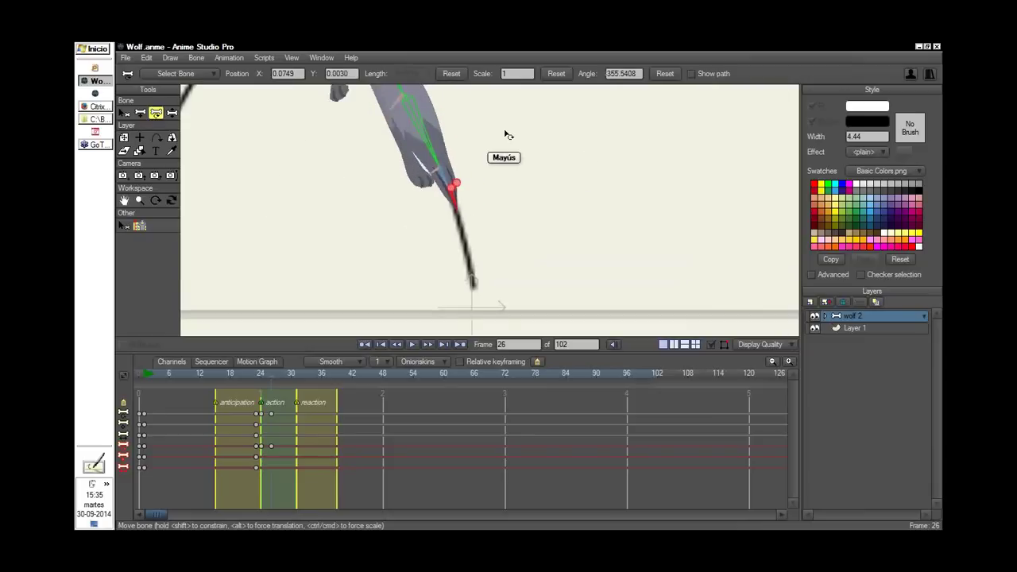
drag(502, 133, 486, 146)
click(196, 57)
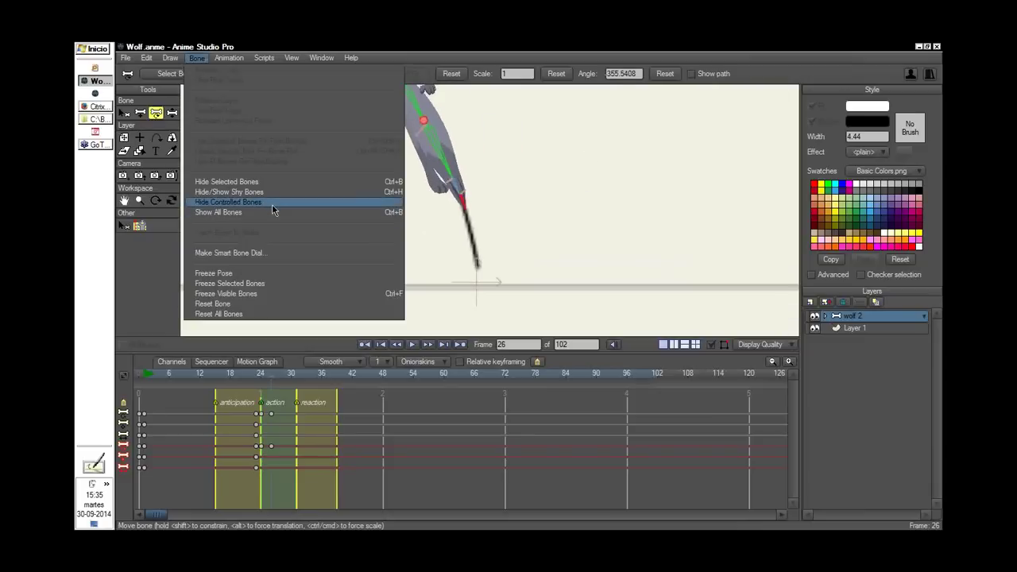
click(263, 206)
drag(503, 150, 522, 187)
Adjust the tail bones at frame 25 so the tail hangs down toward the start of the arc
click(268, 377)
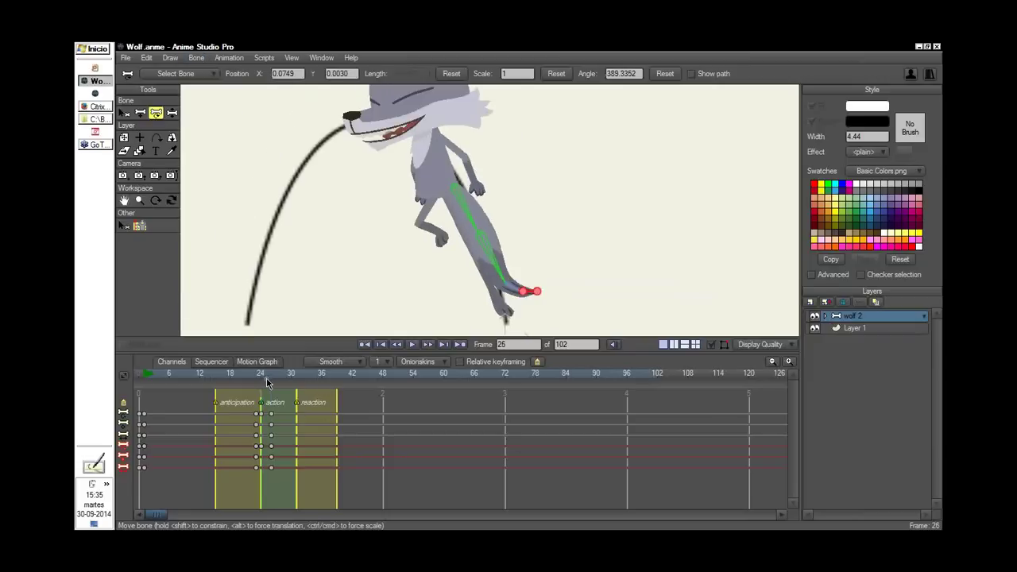
drag(513, 290, 509, 304)
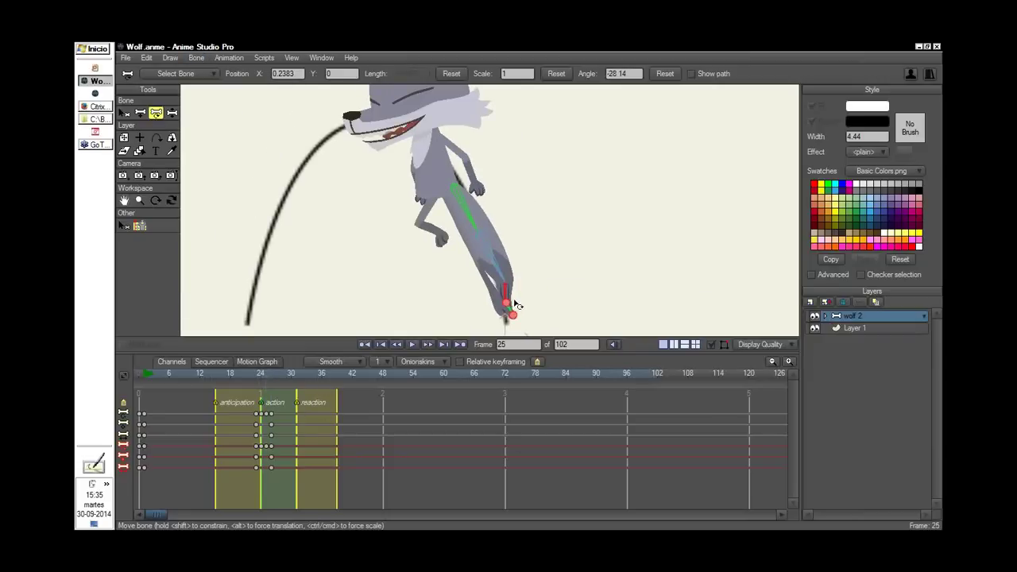
click(501, 253)
drag(466, 209, 477, 216)
click(495, 251)
drag(499, 295, 514, 311)
Rotate the tail bones at frame 27 so the tip meets the descending side of the arc
click(272, 375)
key(Right)
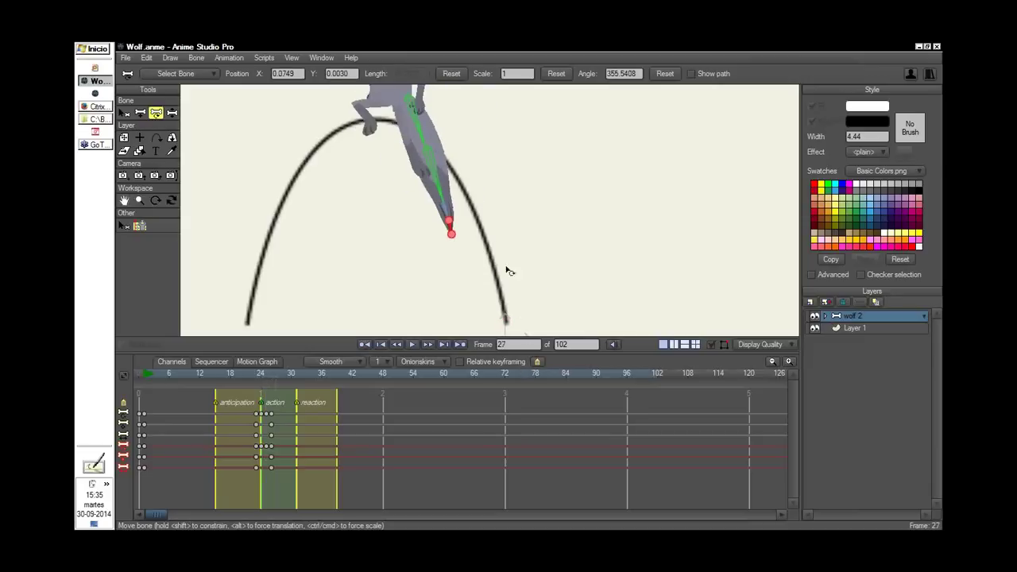
drag(425, 132, 431, 133)
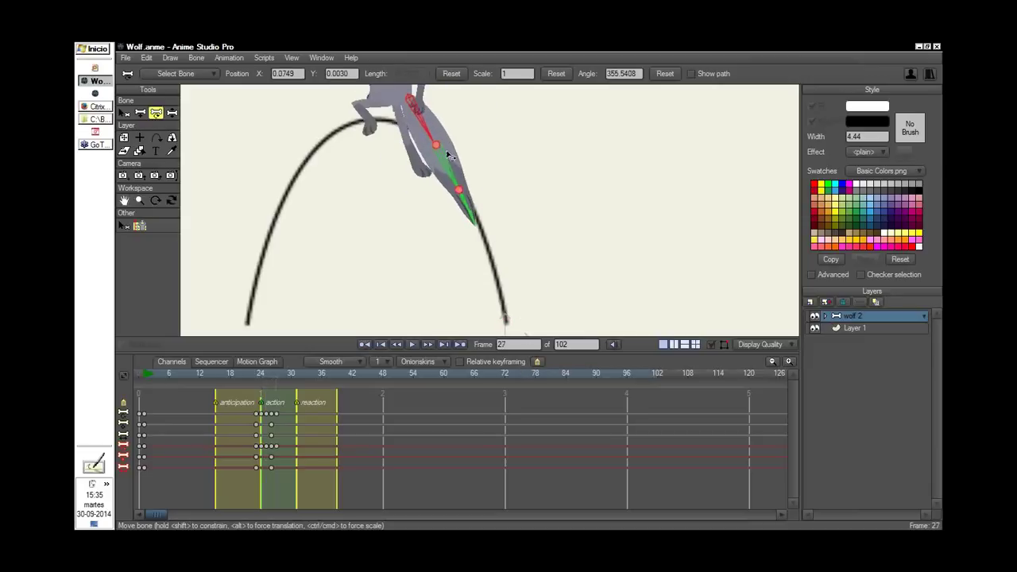
drag(447, 155, 454, 162)
drag(471, 208, 488, 213)
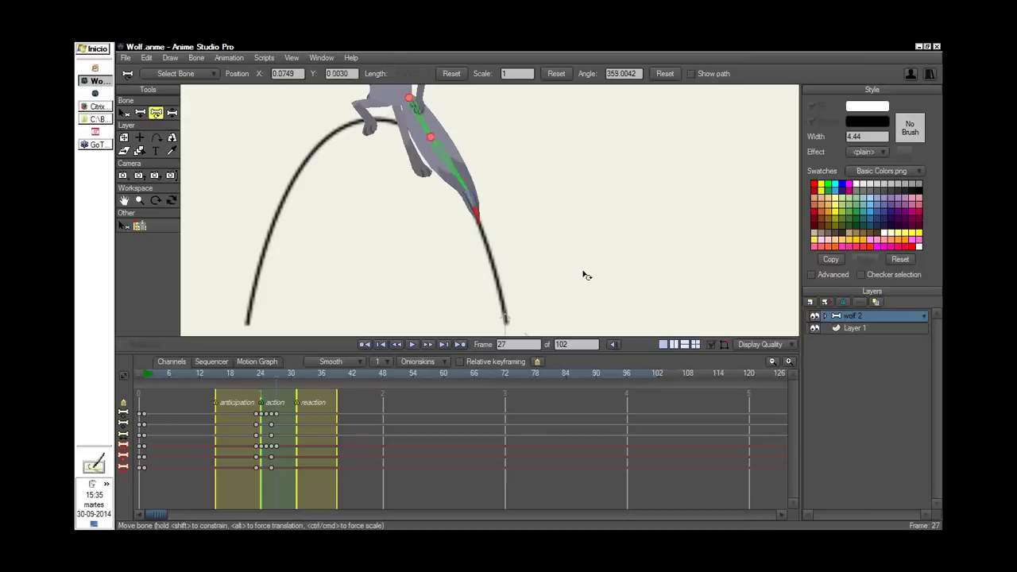
Pose the tail bones at frames 28, 29 and 30 so the tail keeps following the jump arc
key(Right)
drag(402, 106, 410, 104)
drag(455, 161, 485, 211)
key(Right)
drag(381, 149, 498, 176)
key(Right)
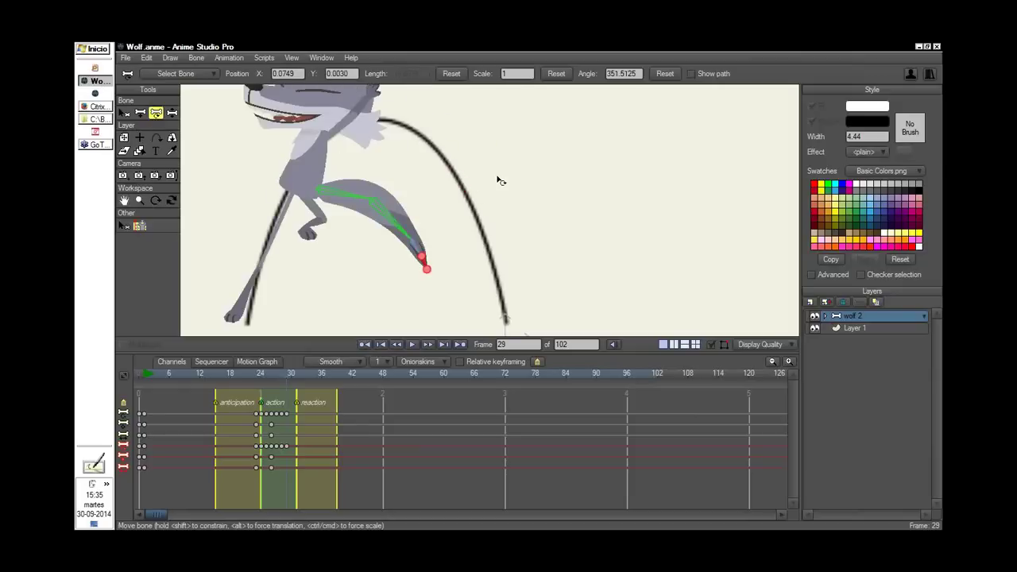
drag(371, 200, 427, 143)
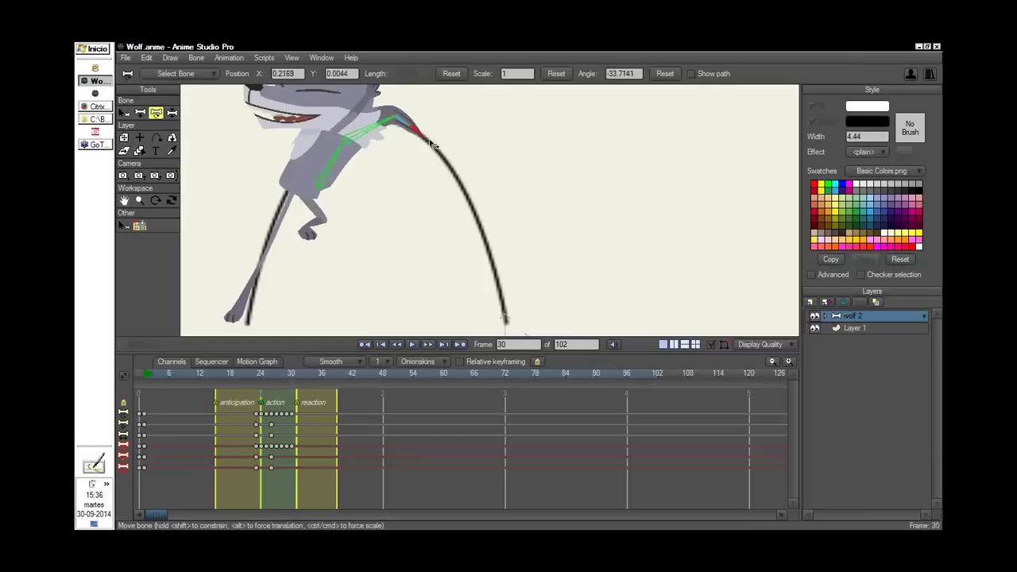
Raise the tail upright behind the wolf's body and head at frames 31 and 32
key(Right)
drag(321, 190, 363, 151)
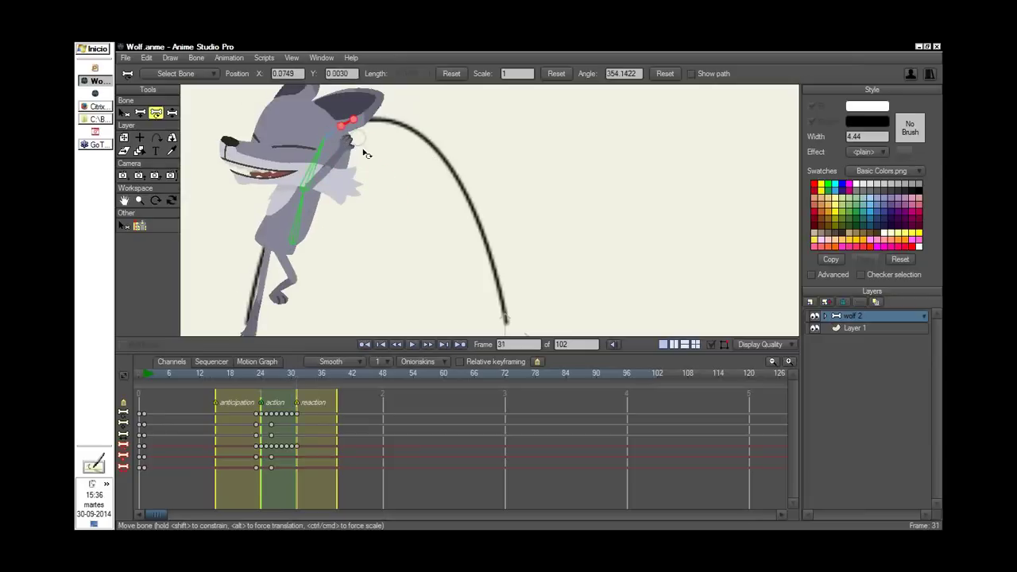
key(Right)
click(288, 242)
click(298, 189)
click(312, 155)
click(322, 146)
Keyframe an adjusted upright tail pose at frame 35 in the reaction section
key(Right)
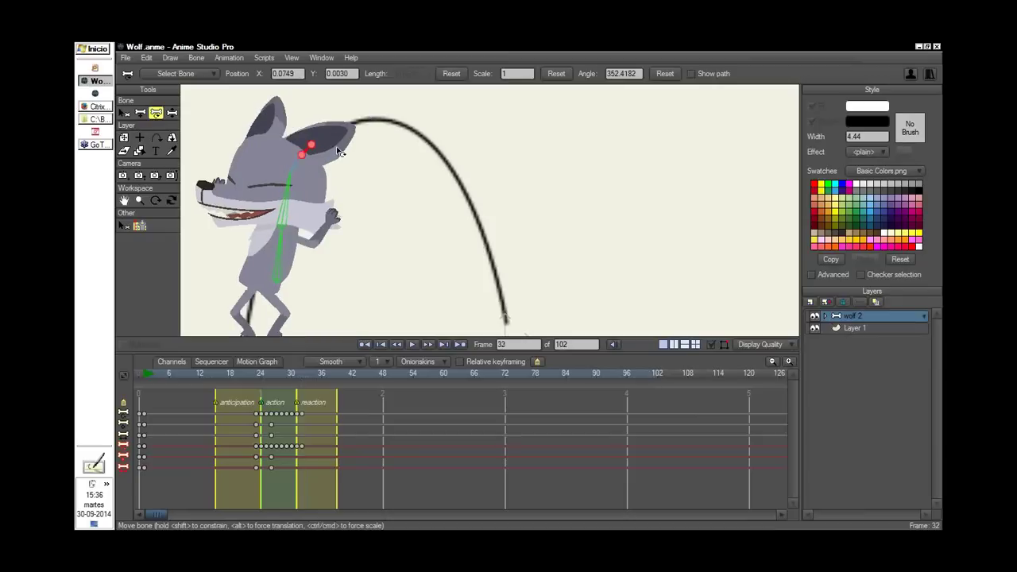
key(Right)
key(Right)
key(Right)
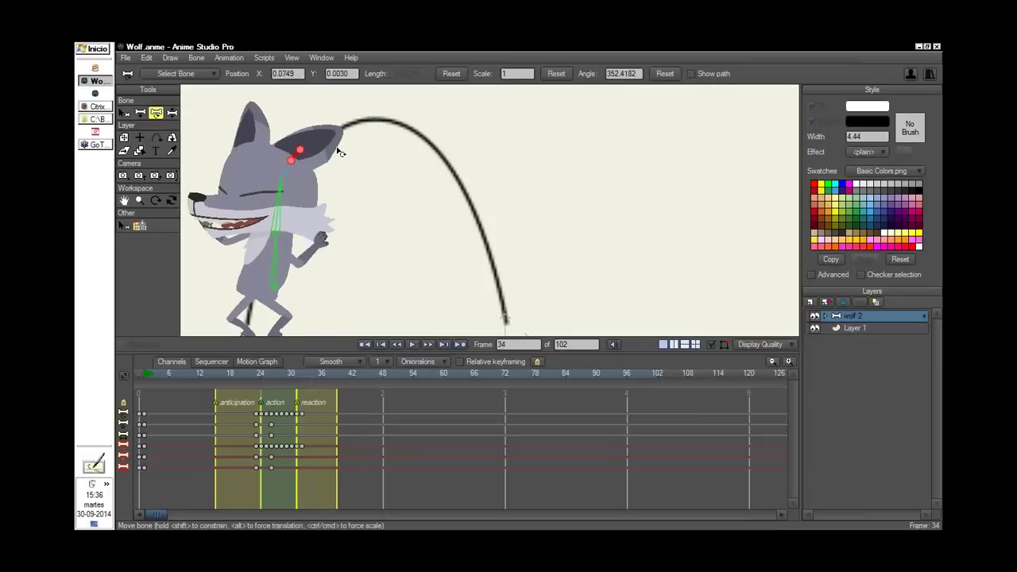
click(283, 251)
click(282, 224)
click(297, 165)
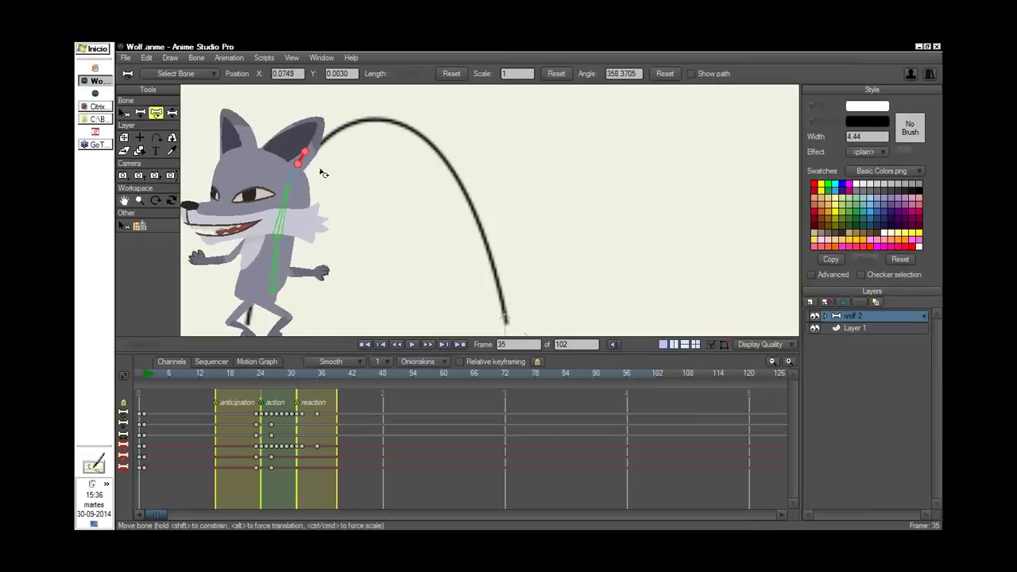
Lower the tail base at frame 37 and curl the remaining tail bones upward behind the wolf
key(Right)
key(Right)
click(288, 252)
drag(288, 254, 314, 283)
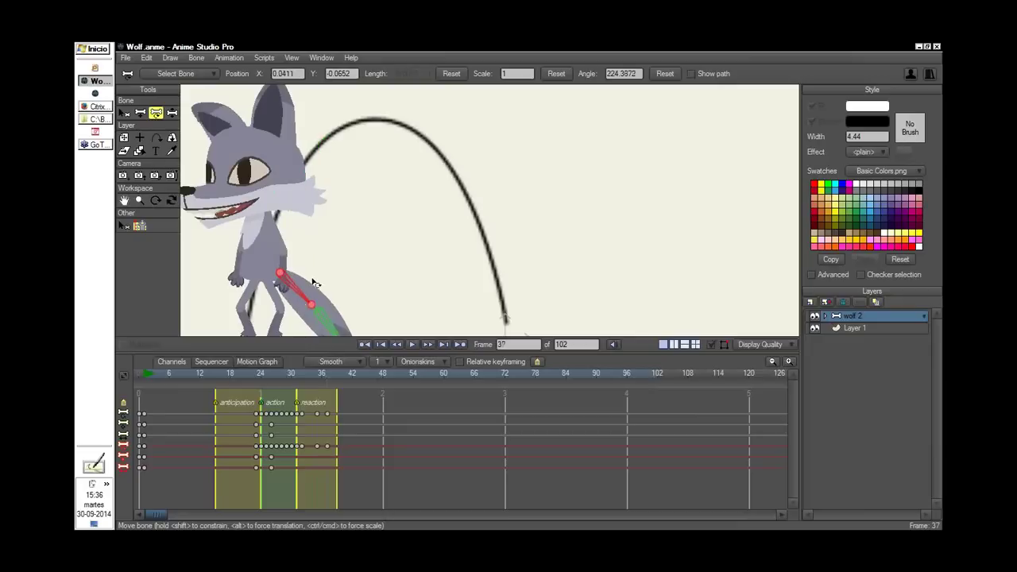
drag(357, 249, 409, 188)
drag(387, 274, 430, 211)
mouse_move(403, 246)
mouse_down()
mouse_move(341, 229)
mouse_move(387, 247)
mouse_up()
Review the reworked tail motion against the jump arc through the anticipation, action and reaction sections
click(270, 380)
drag(271, 386, 374, 385)
scroll(540, 227, down, 3)
click(711, 344)
mouse_move(447, 274)
mouse_down()
mouse_move(459, 281)
mouse_move(449, 291)
mouse_up()
key(z)
drag(210, 384, 286, 379)
drag(522, 215, 437, 256)
drag(256, 380, 342, 401)
Hide the arc on Layer 1 and check the jump up to the reaction section without it
click(815, 328)
click(235, 380)
drag(236, 380, 325, 416)
Lower the tail base and bend the tail's middle and tip bones at frame 36
shift+click(525, 262)
drag(536, 266, 783, 328)
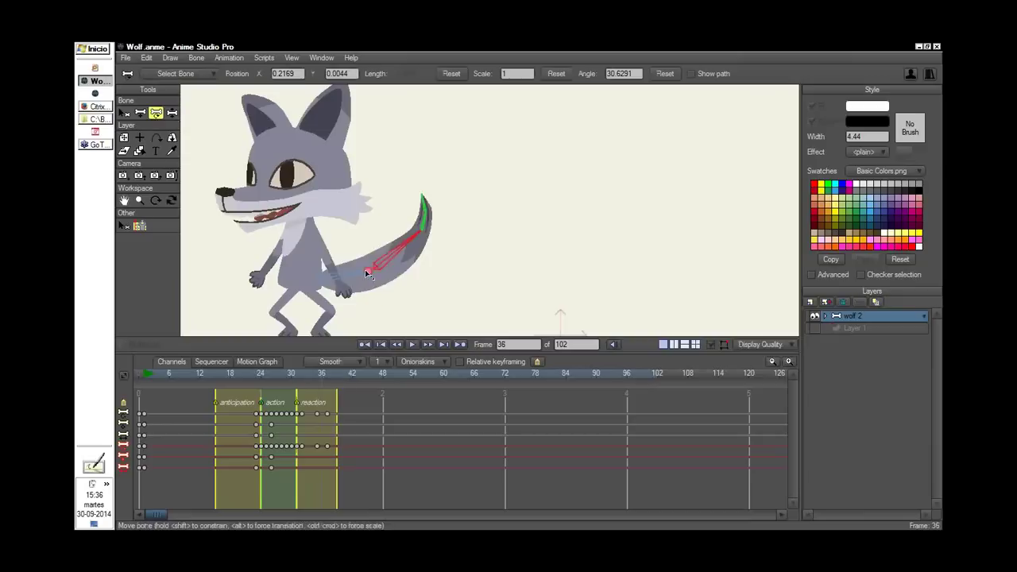
drag(365, 270, 368, 294)
drag(403, 288, 396, 276)
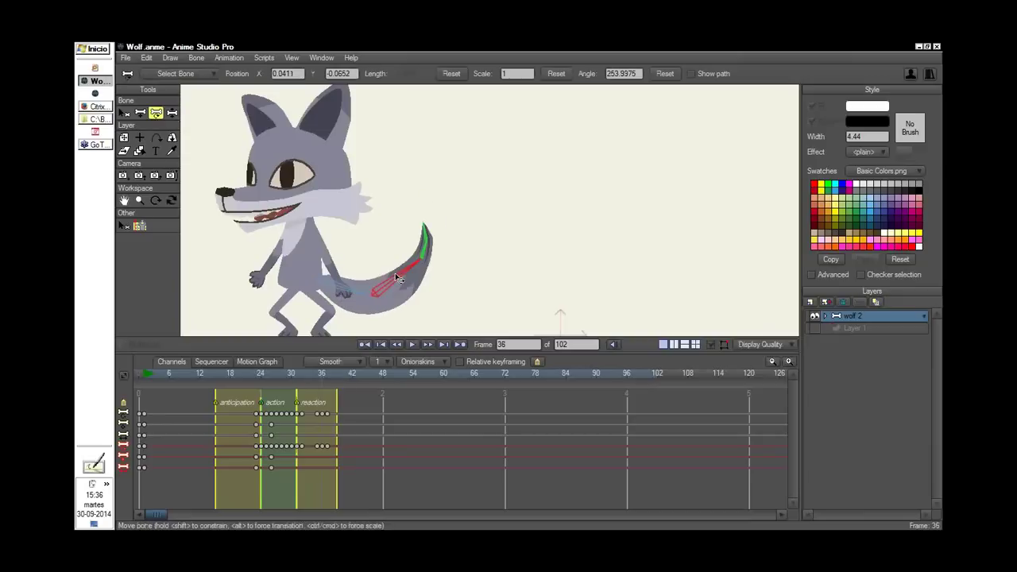
drag(424, 239, 412, 248)
Lower the tail base at frame 38 and curl the middle and tip bones inward
drag(309, 378, 331, 378)
click(348, 284)
drag(348, 283, 374, 299)
click(405, 271)
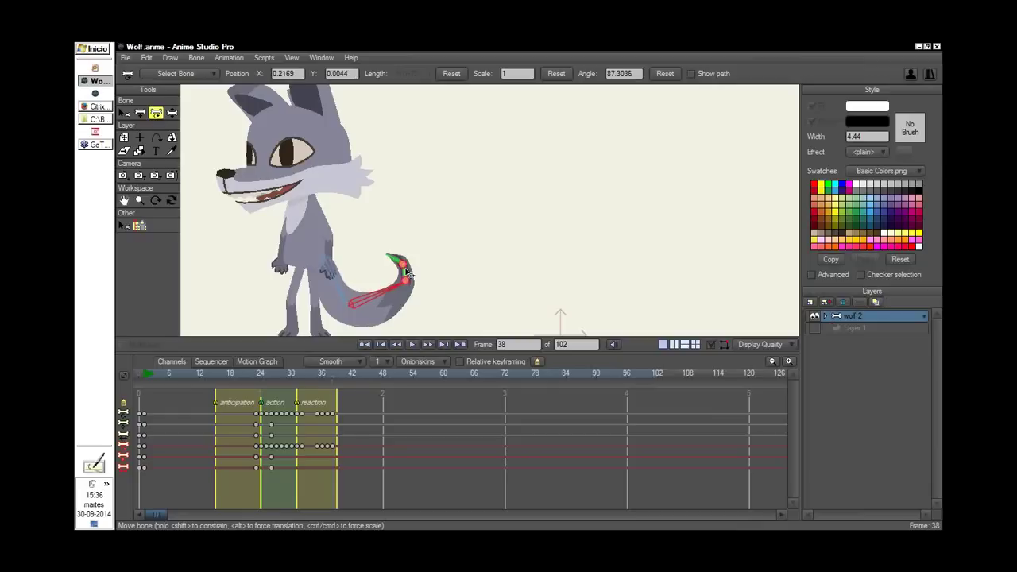
drag(393, 258, 398, 251)
Space out the last three tail keys in the reaction by moving them to frames 37, 39 and 43
drag(340, 405, 331, 448)
drag(332, 413, 357, 416)
drag(336, 405, 326, 467)
mouse_move(328, 414)
mouse_down()
mouse_move(337, 421)
mouse_move(321, 453)
mouse_move(328, 415)
mouse_up()
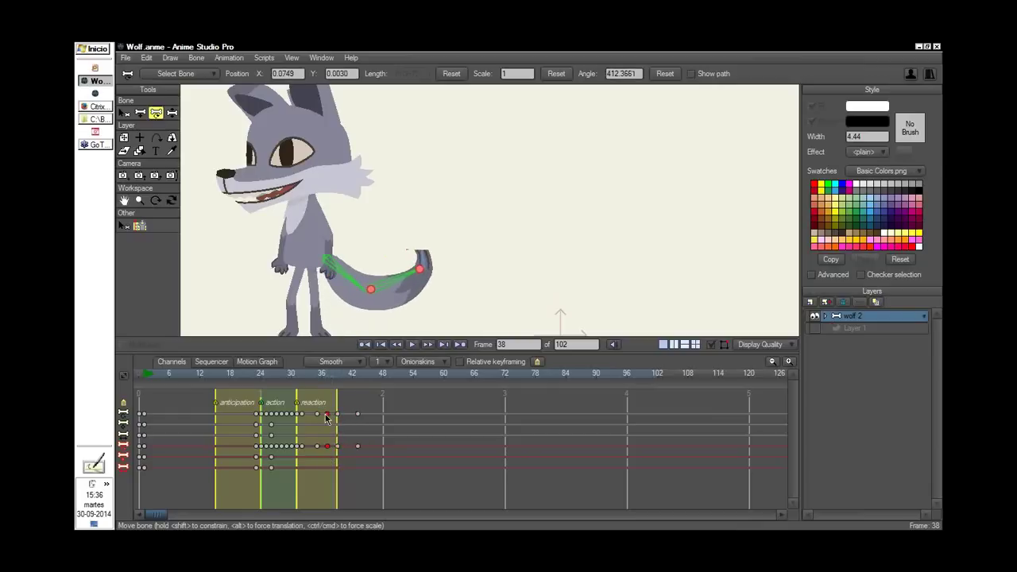
Play back and scrub the jump with the whole wolf in view to check the tail timing
key(space)
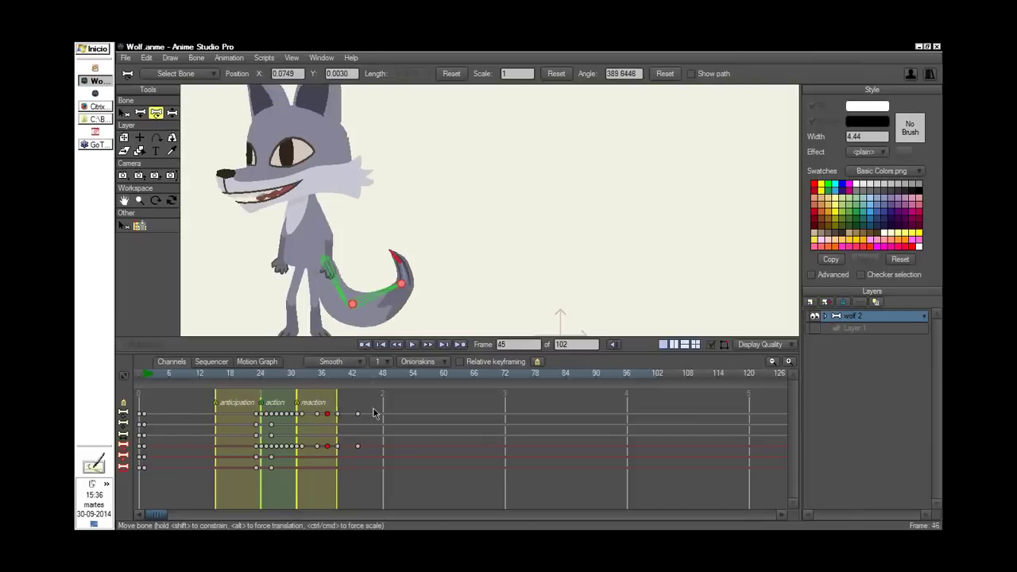
drag(634, 238, 411, 288)
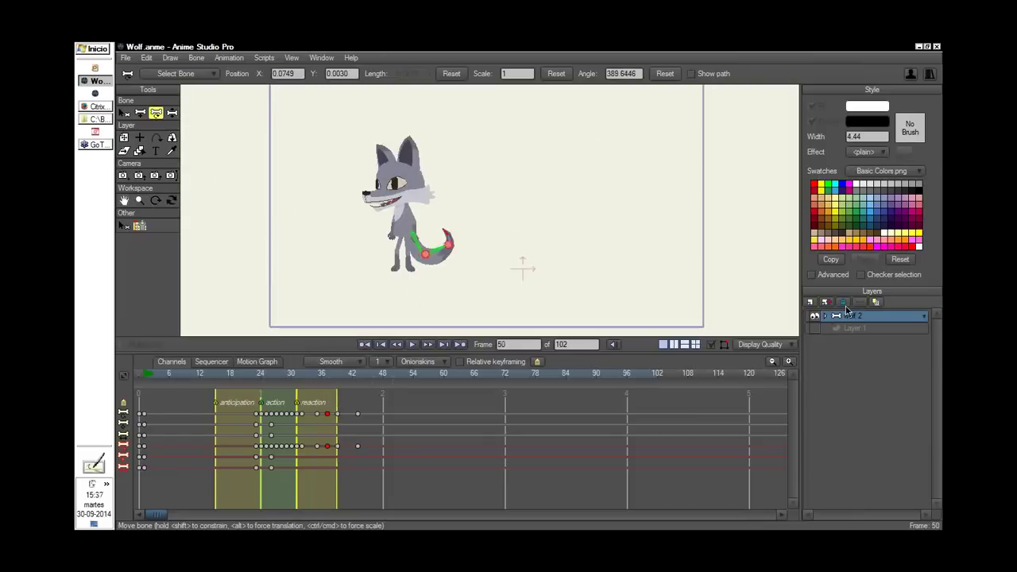
key(z)
key(space)
shift+click(723, 215)
shift+drag(705, 218, 689, 240)
drag(238, 375, 322, 413)
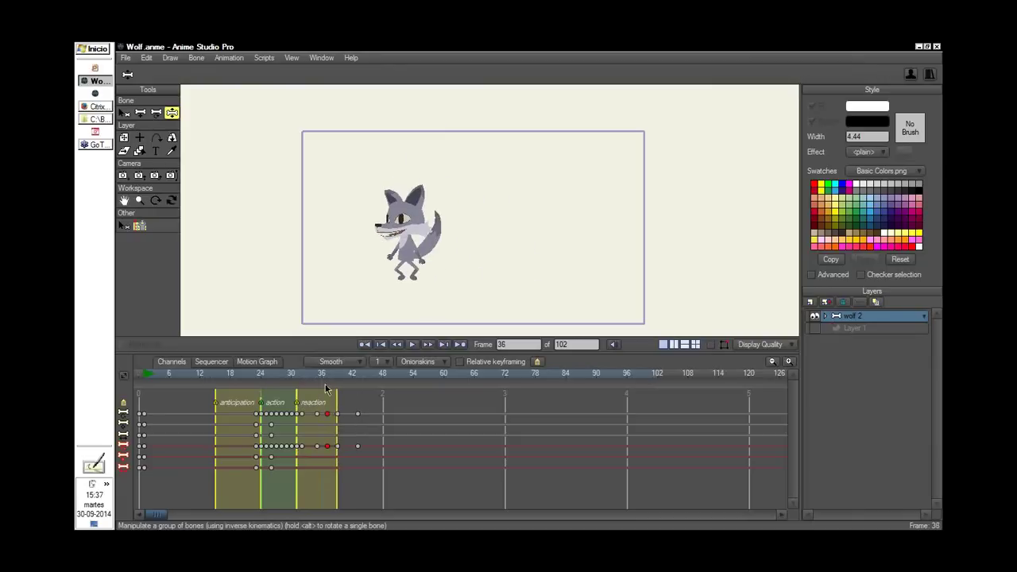
Reposition the wolf's tail bones in the reaction section and scrub through the frames to check the motion
scroll(362, 261, up, 3)
key(t)
click(362, 260)
drag(302, 387, 332, 387)
click(371, 263)
drag(371, 264, 350, 284)
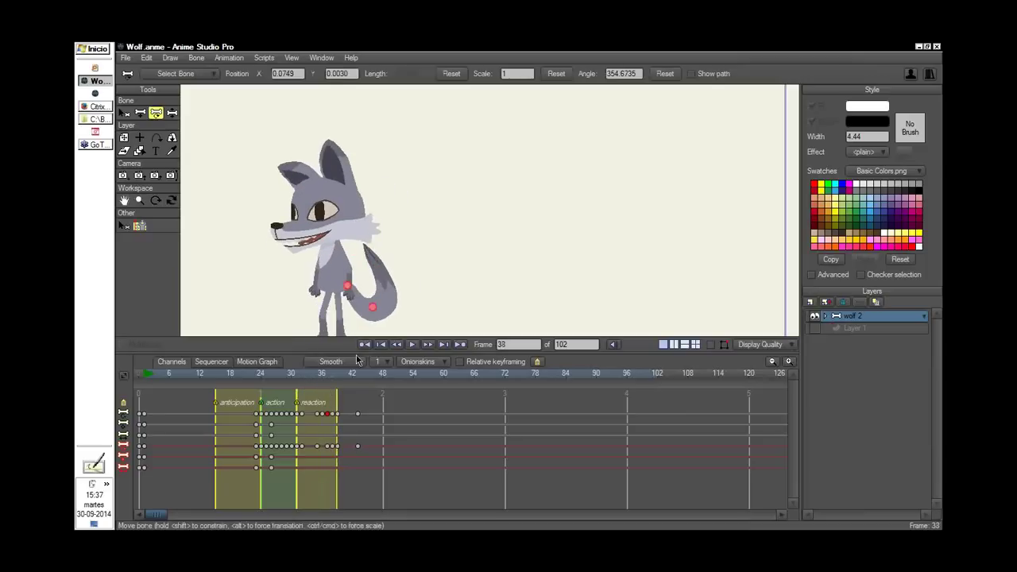
drag(322, 382, 306, 379)
drag(373, 306, 385, 252)
click(397, 251)
scroll(597, 208, down, 5)
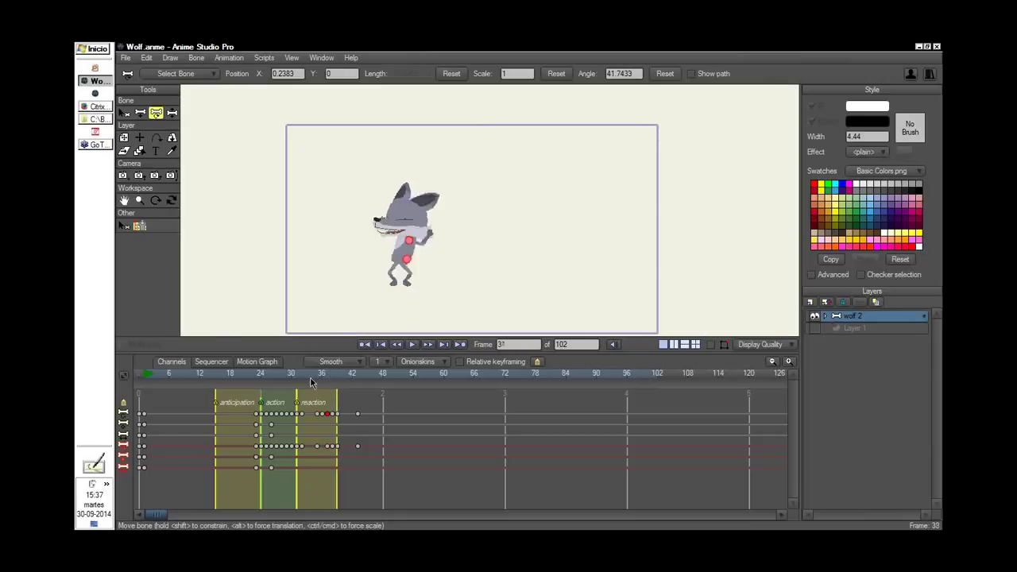
click(291, 383)
key(z)
drag(292, 384, 317, 414)
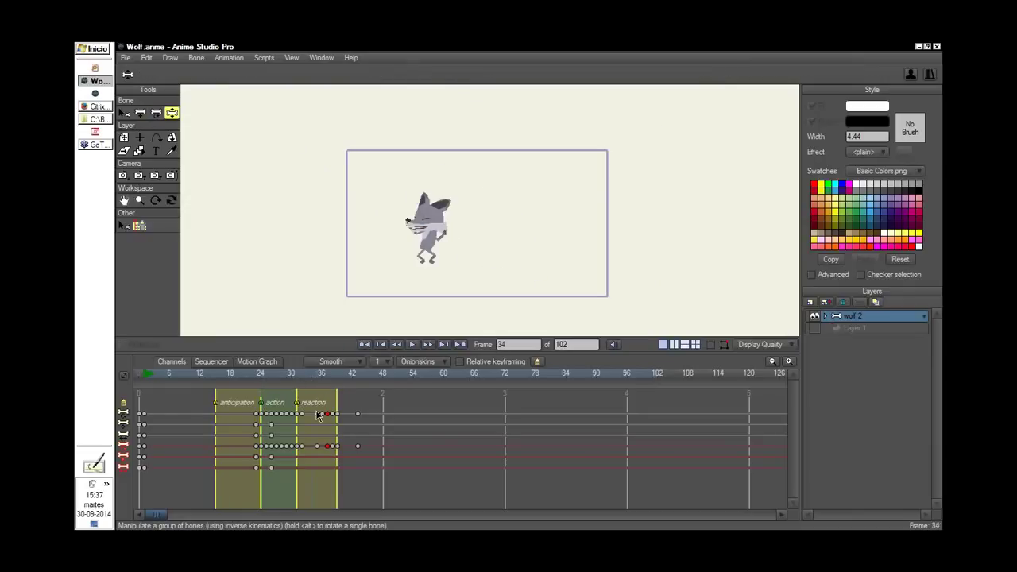
Open the Renault_5.anme project from the Animation_Principles folder
click(94, 120)
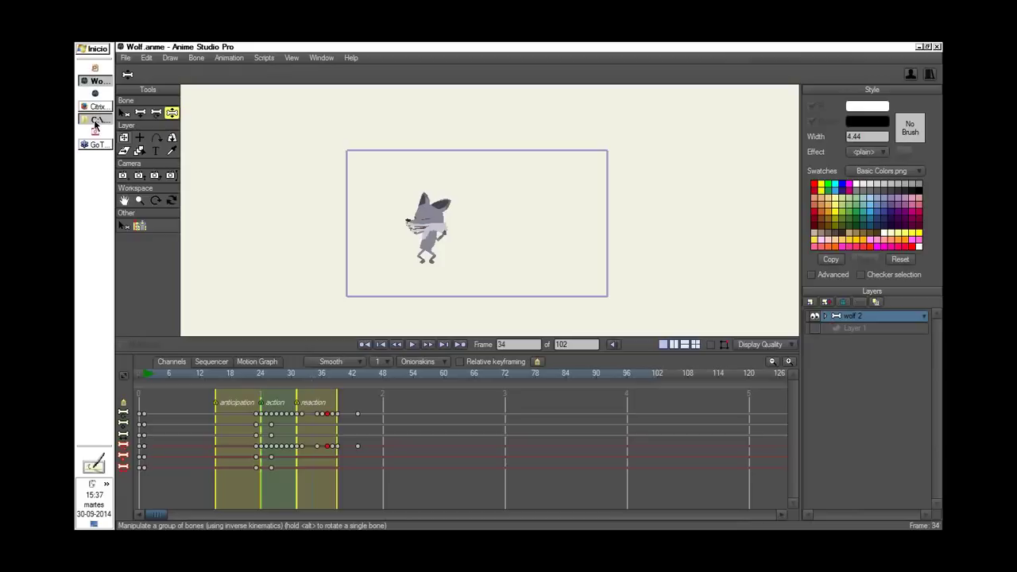
click(95, 121)
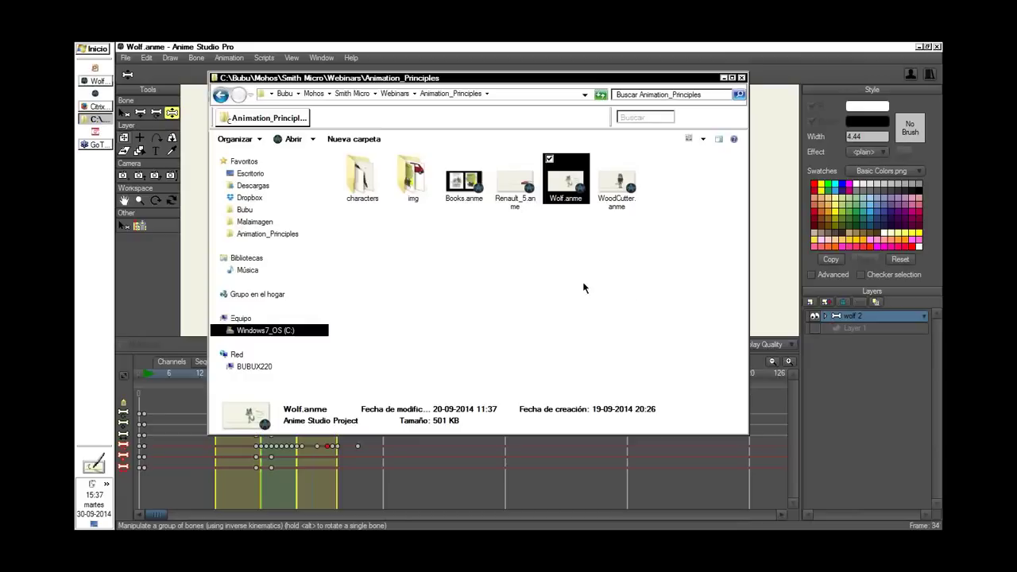
double_click(529, 184)
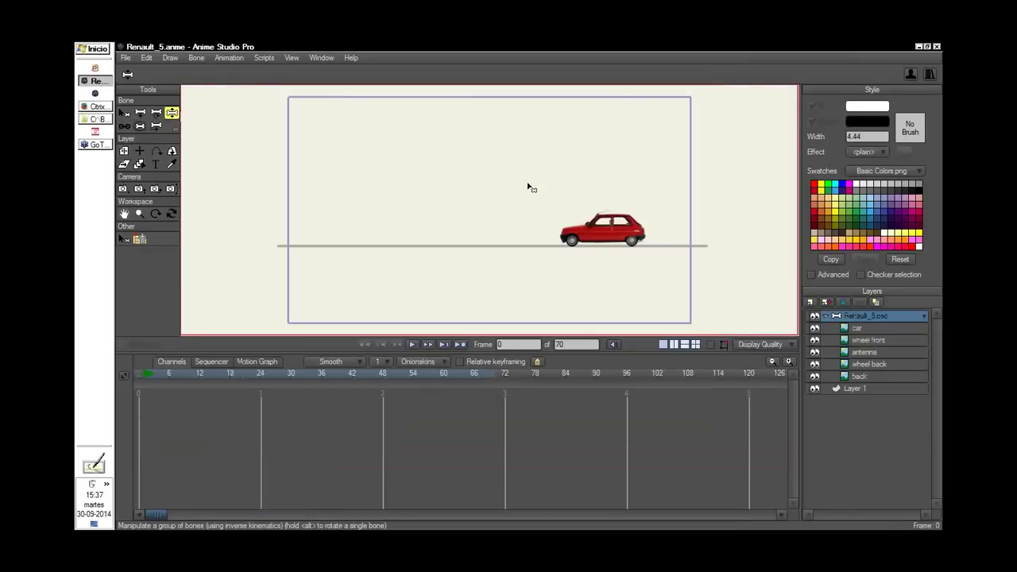
Test the car rig at frame 0 by manipulating the base, wheel and body bones
drag(613, 259, 514, 250)
scroll(516, 249, up, 5)
drag(674, 260, 649, 250)
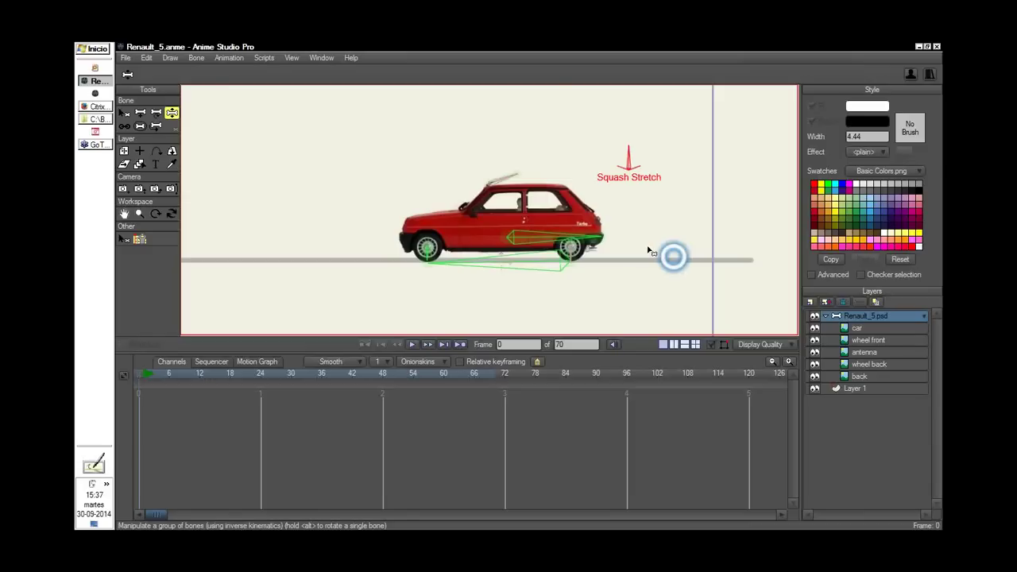
scroll(647, 251, up, 2)
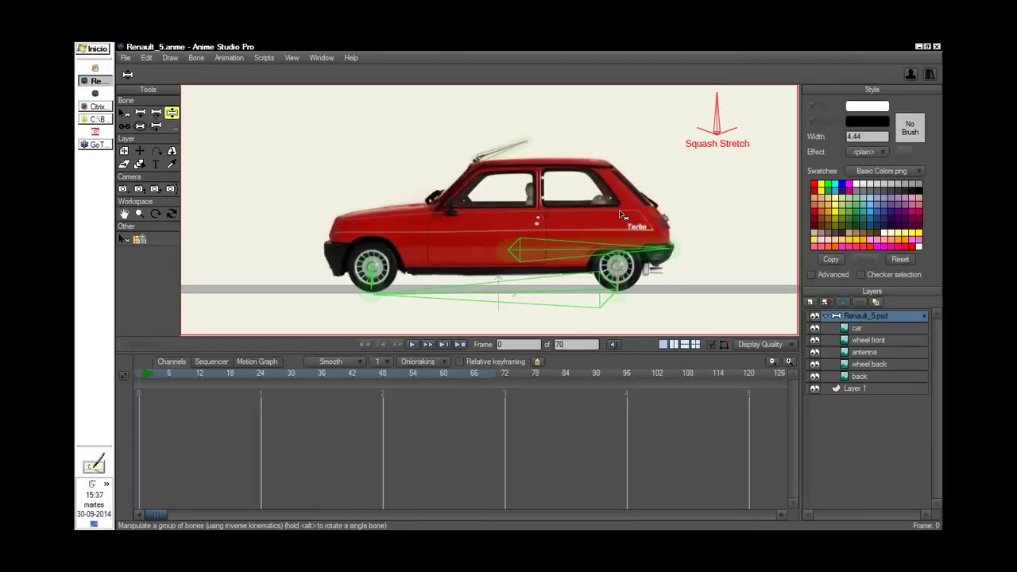
mouse_move(487, 300)
mouse_down()
mouse_move(495, 268)
mouse_move(514, 268)
mouse_move(503, 295)
mouse_up()
mouse_move(373, 270)
mouse_down()
mouse_move(386, 264)
mouse_move(372, 252)
mouse_move(378, 274)
mouse_move(357, 277)
mouse_move(350, 249)
mouse_move(360, 255)
mouse_up()
click(611, 266)
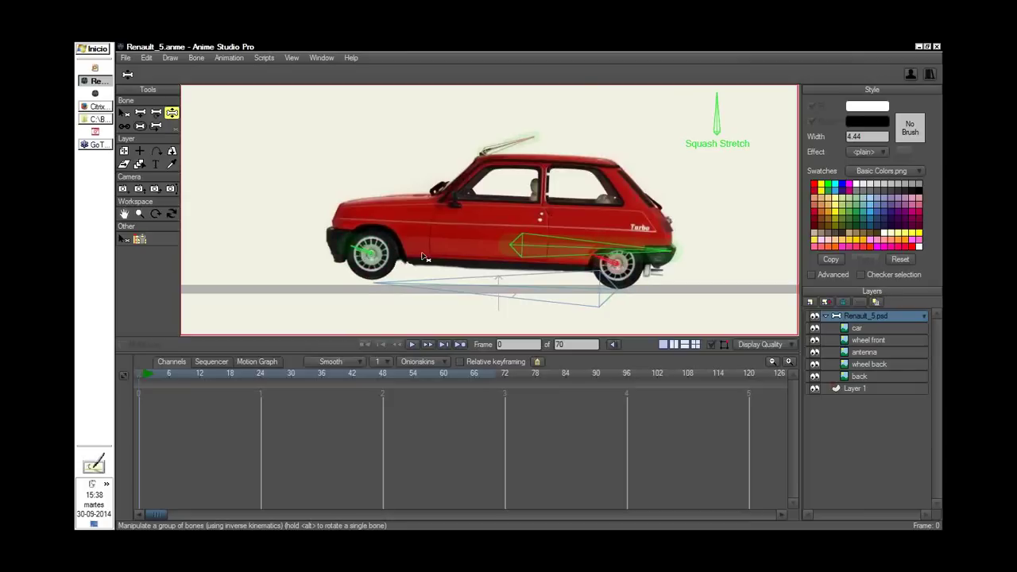
click(360, 255)
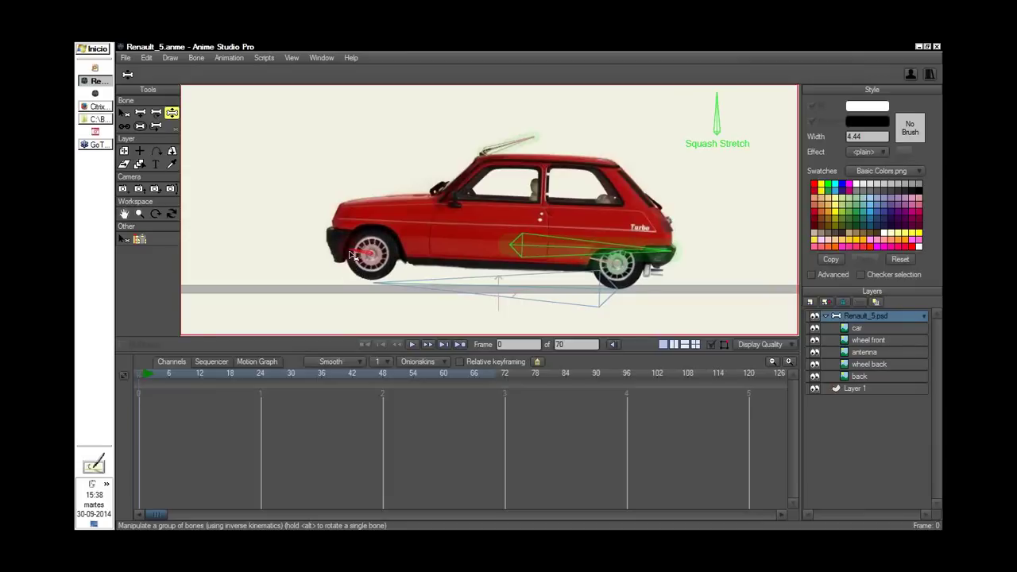
drag(359, 271, 365, 278)
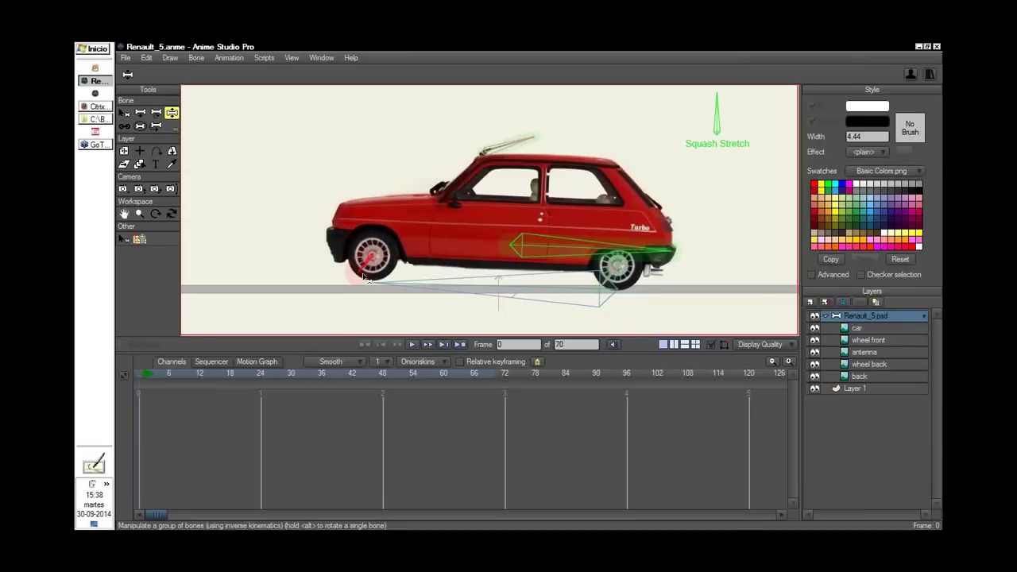
click(665, 254)
mouse_move(666, 254)
mouse_down()
mouse_move(672, 232)
mouse_move(673, 265)
mouse_move(674, 236)
mouse_move(681, 262)
mouse_move(675, 248)
mouse_up()
Select the antenna bone and examine its bone dynamics in the bone constraints
click(510, 143)
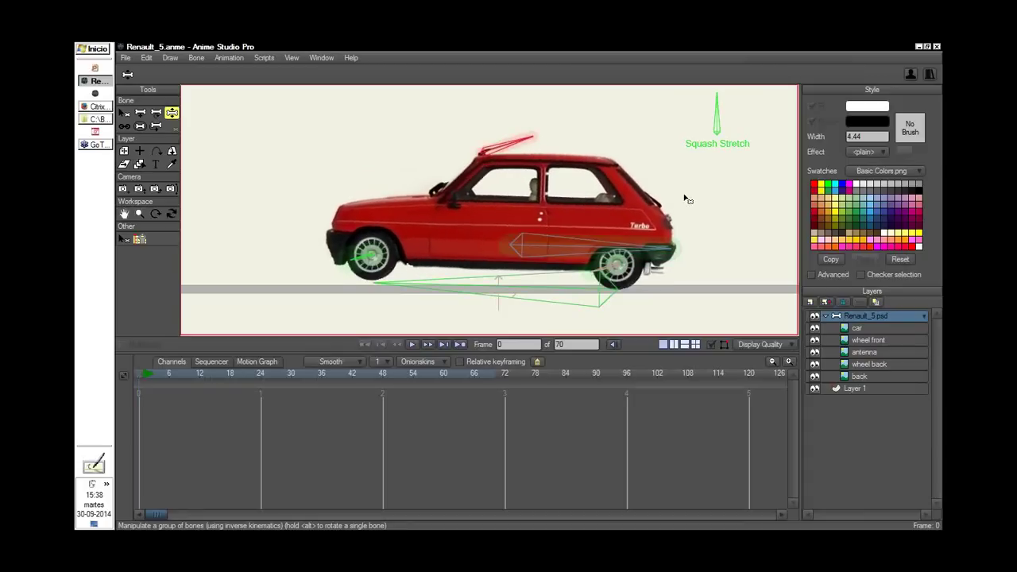
drag(667, 195, 704, 216)
key(b)
key(Return)
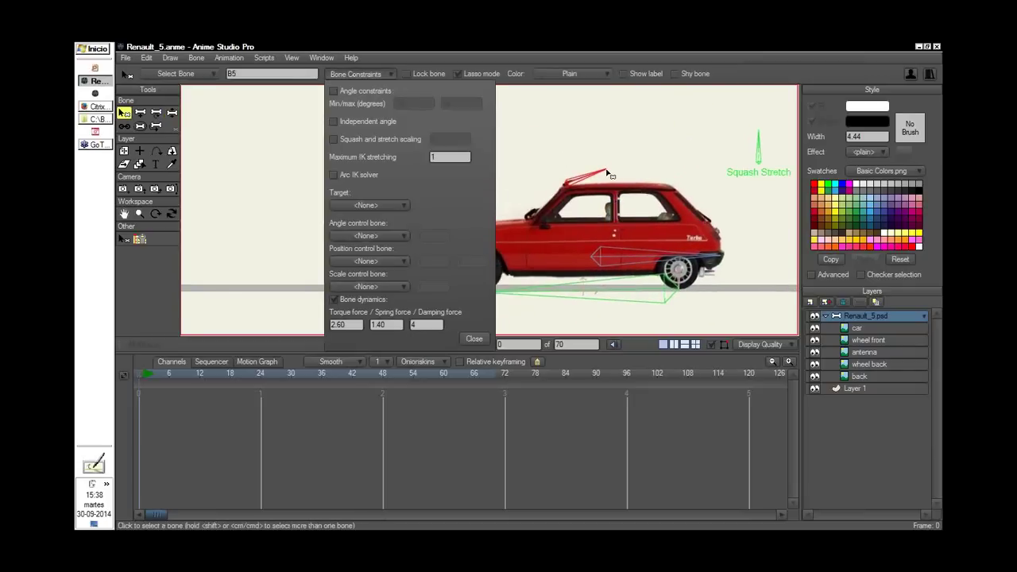
click(474, 339)
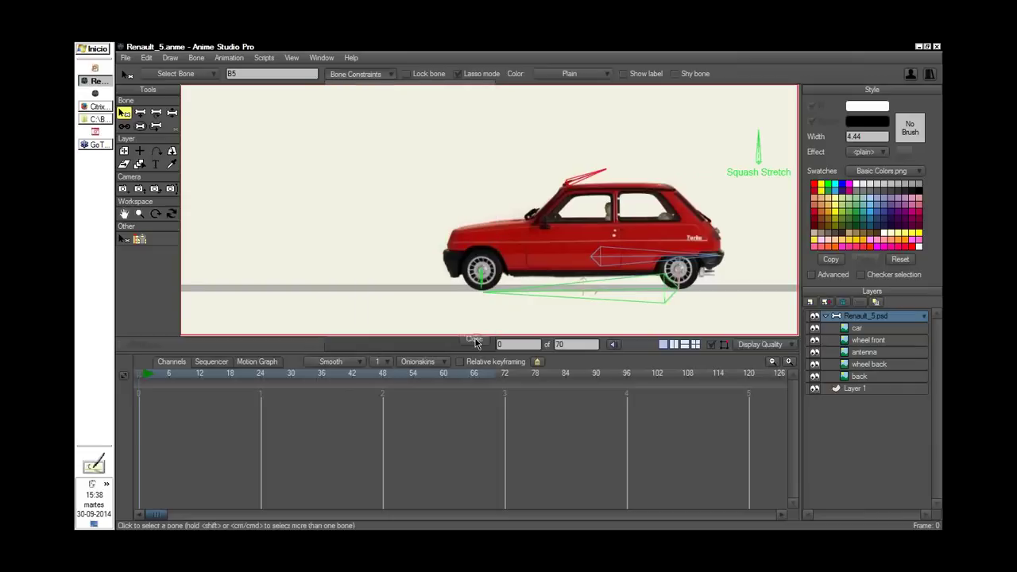
click(585, 218)
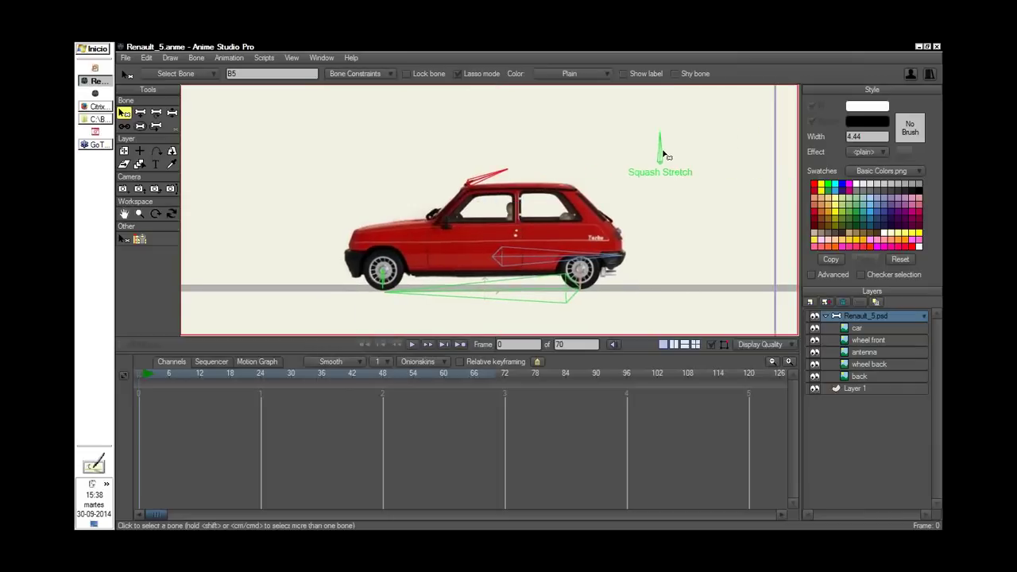
Select the Squash Stretch control bone above the car
click(660, 148)
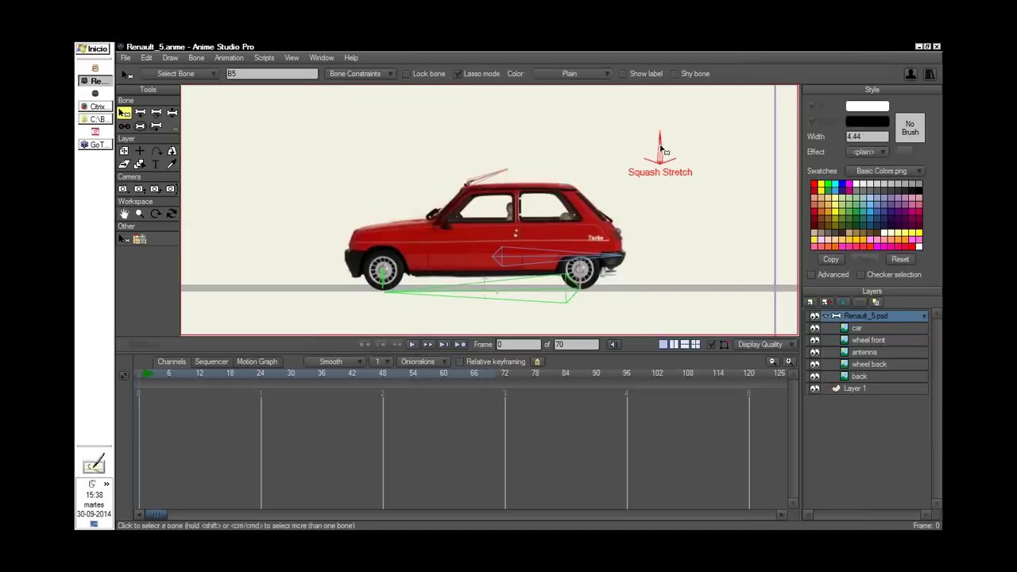
click(664, 149)
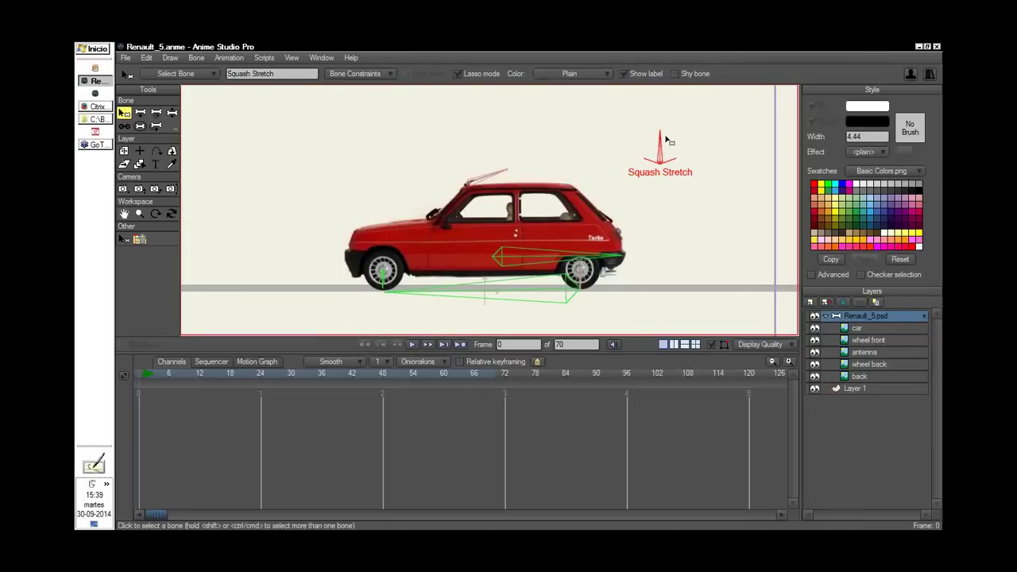
key(shift)
drag(701, 223, 693, 218)
drag(516, 259, 347, 257)
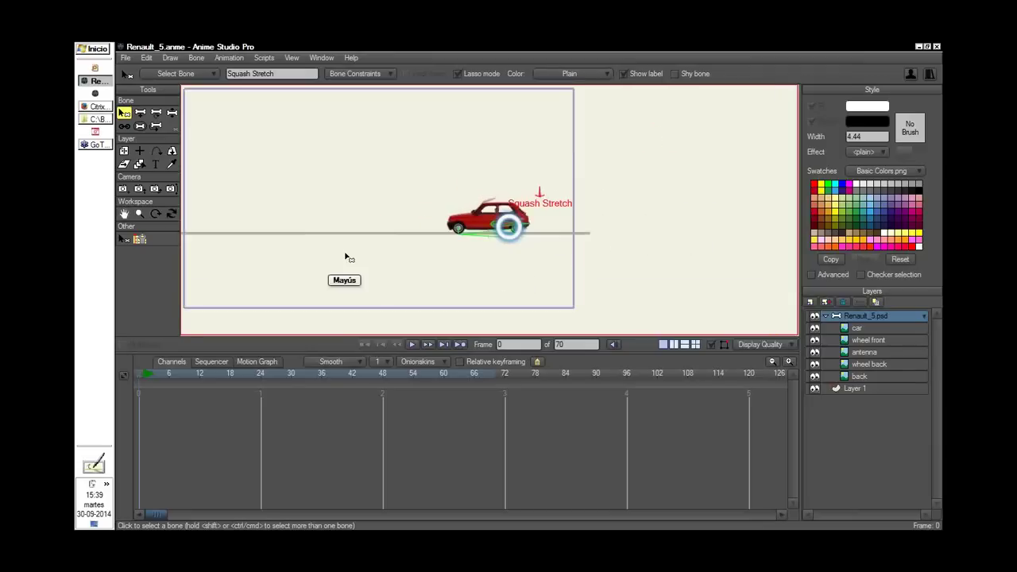
drag(510, 227, 603, 241)
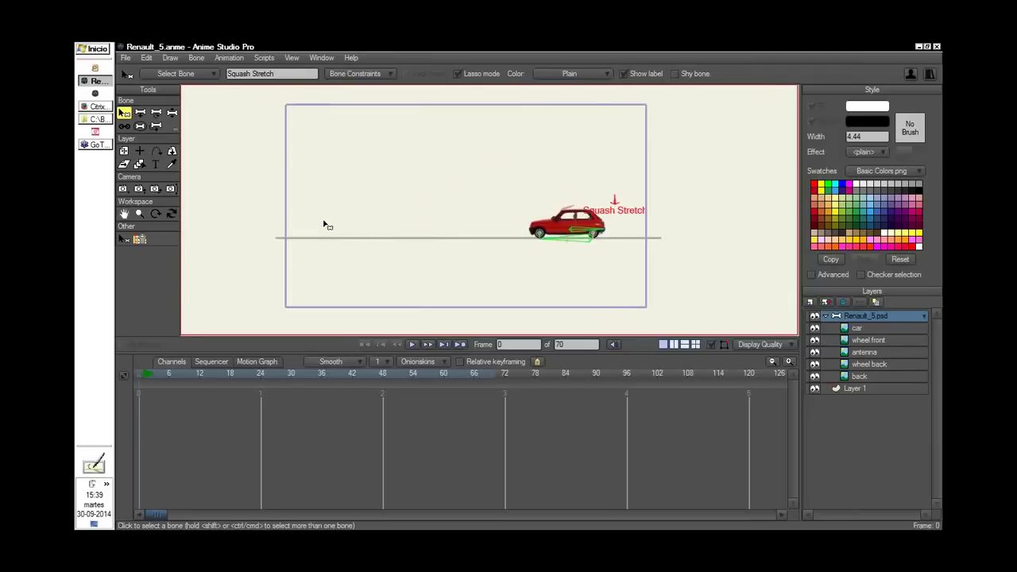
Add a position keyframe for the car's bone layer at frame 24 with Transform Layer
click(260, 373)
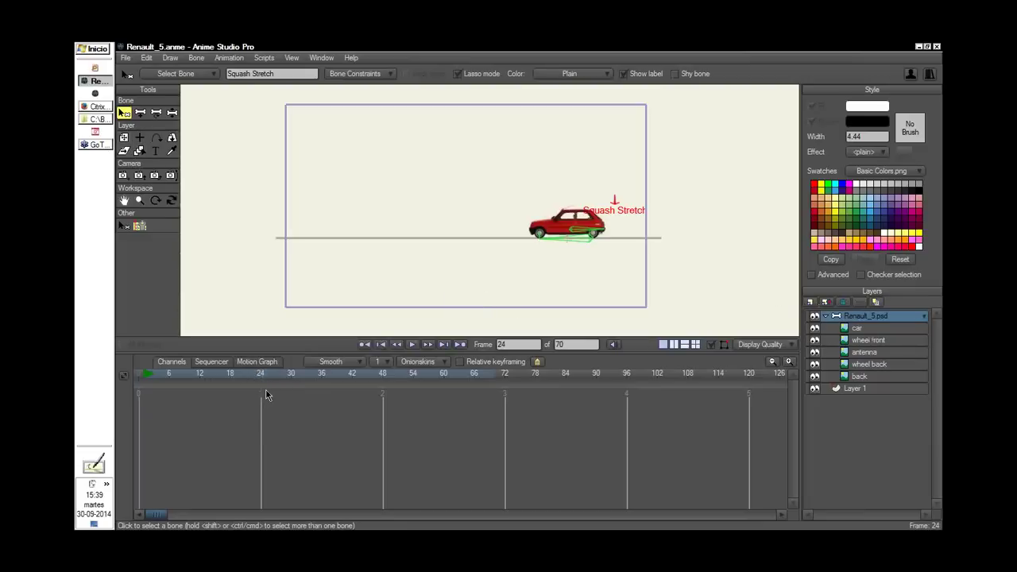
click(124, 139)
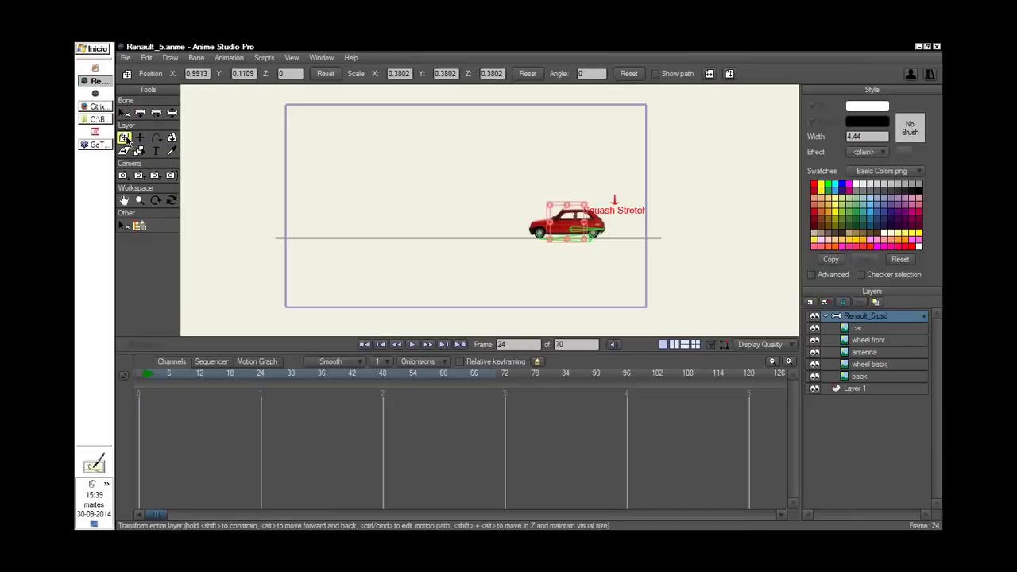
key(shift)
scroll(511, 276, up, 1)
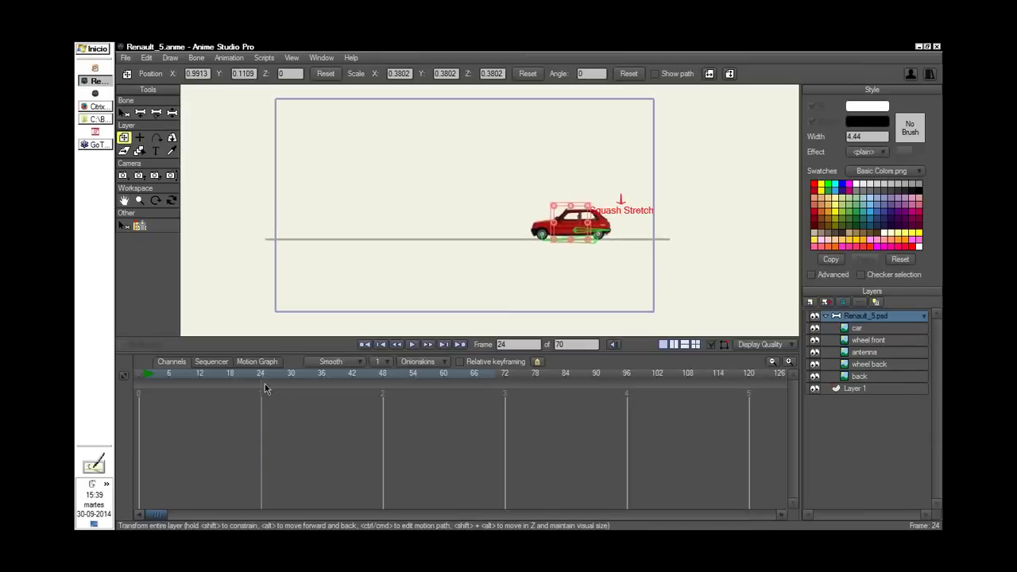
click(321, 76)
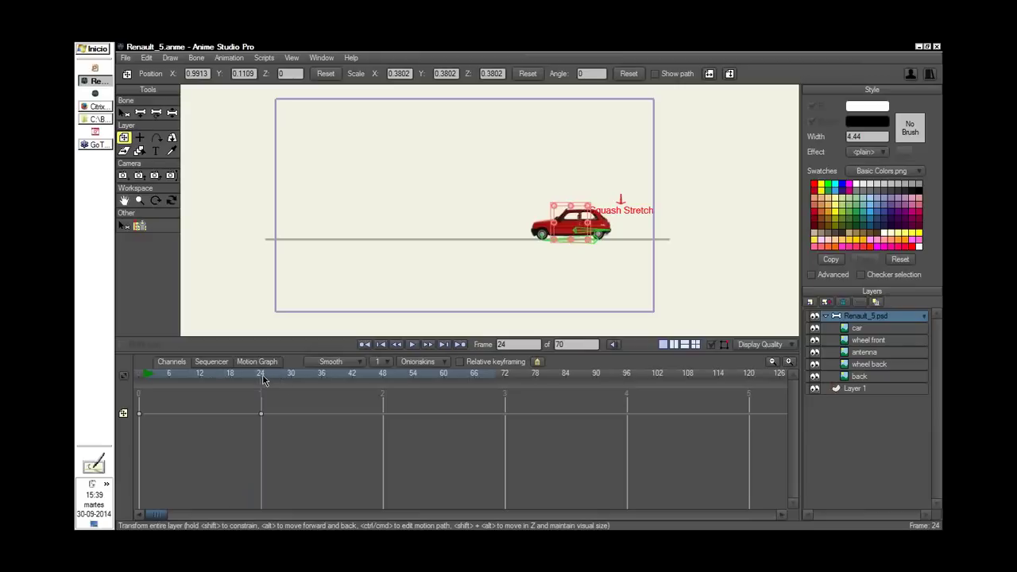
At frame 48, move the car layer horizontally along the ground to the left side of the scene
click(302, 403)
click(383, 419)
scroll(585, 257, up, 2)
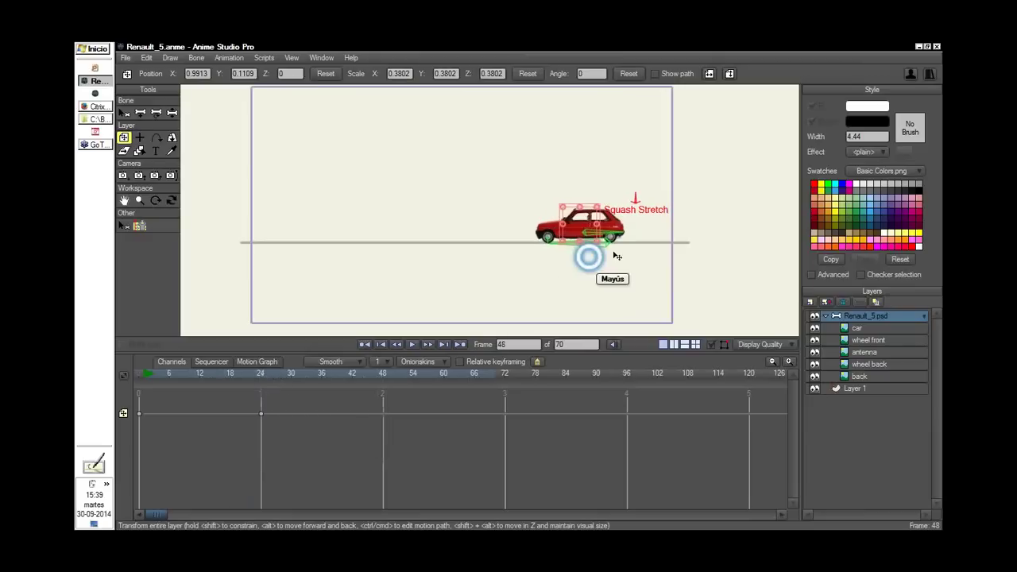
key(shift)
drag(645, 283, 410, 302)
Play the animation from the start to check the car's basic movement
key(z)
click(208, 374)
key(shift)
click(679, 224)
scroll(567, 267, down, 2)
scroll(564, 274, up, 2)
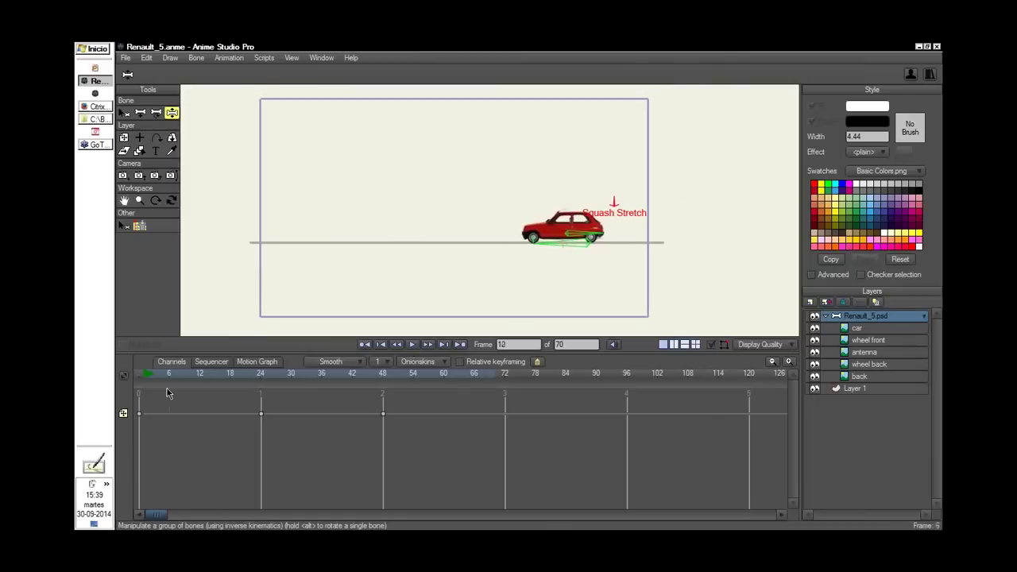
key(space)
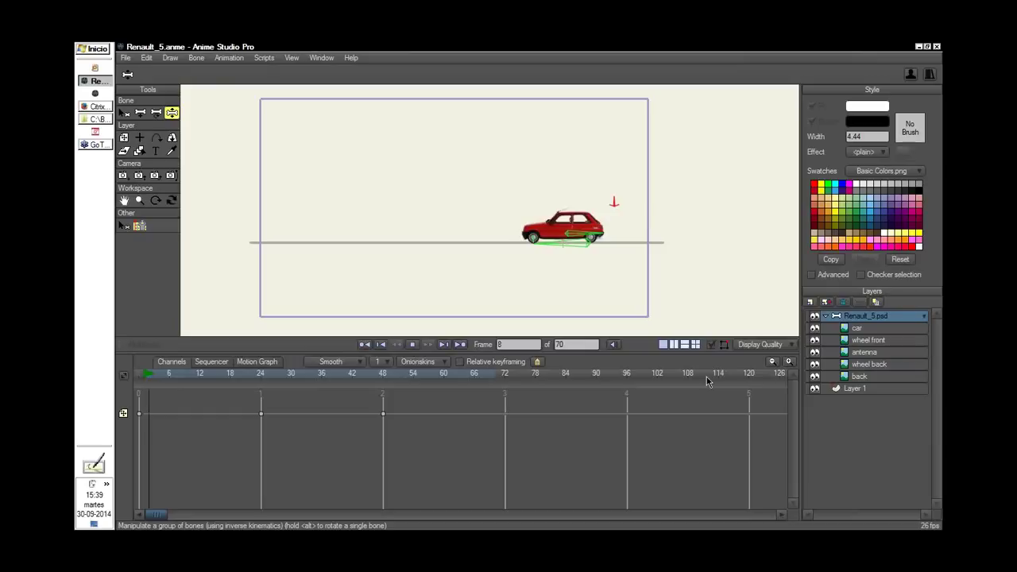
key(space)
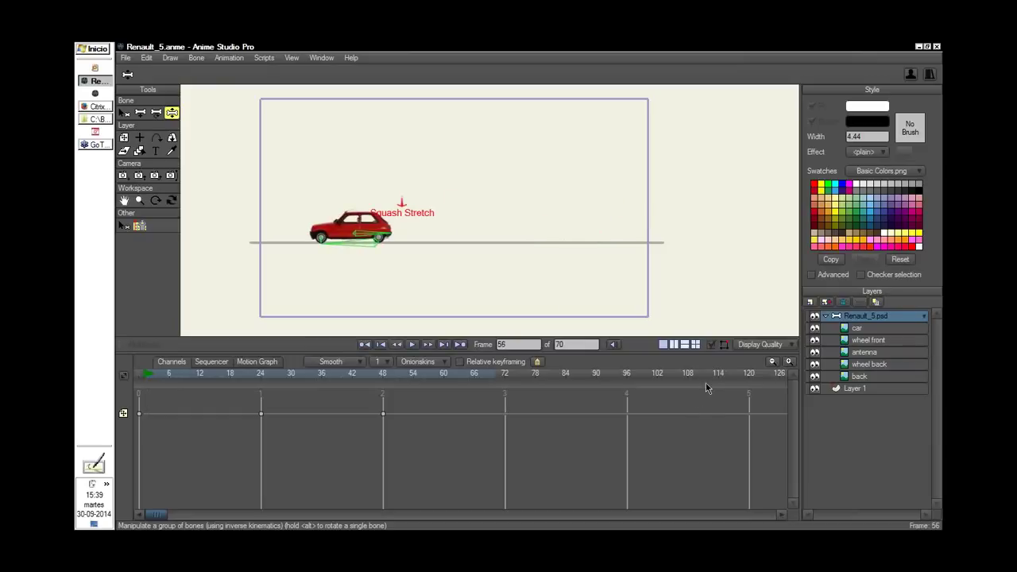
Add a timeline marker named "action" at frame 24 and extend its duration to frame 48
click(262, 375)
double_click(545, 379)
text(action)
click(546, 358)
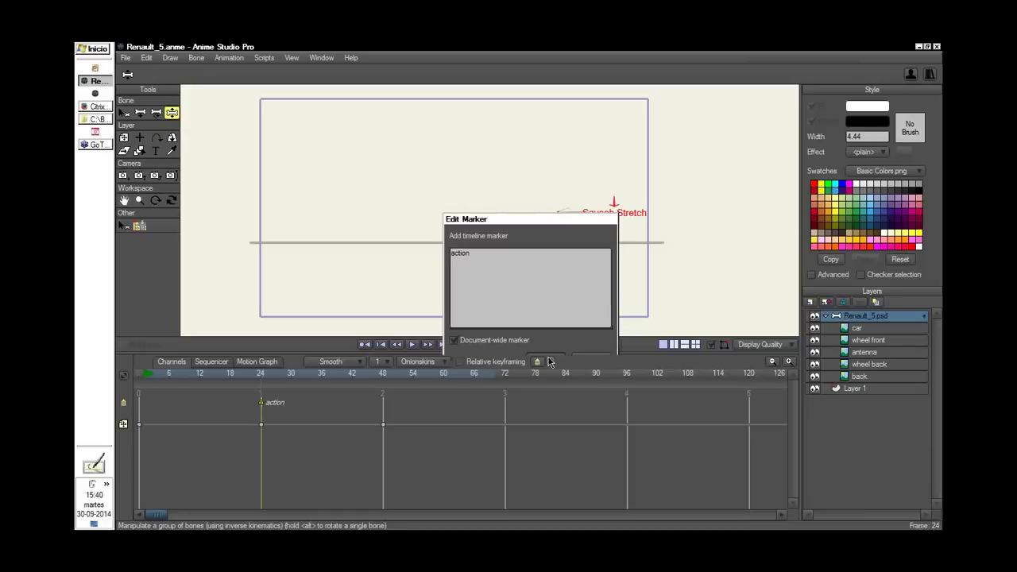
drag(261, 428, 382, 447)
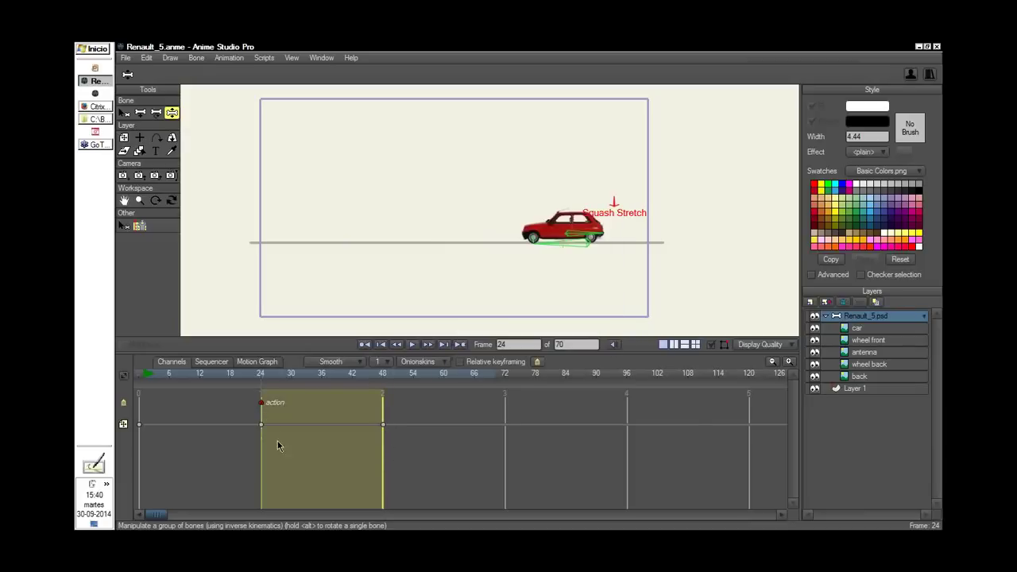
Give the action marker a green label colour
right_click(262, 397)
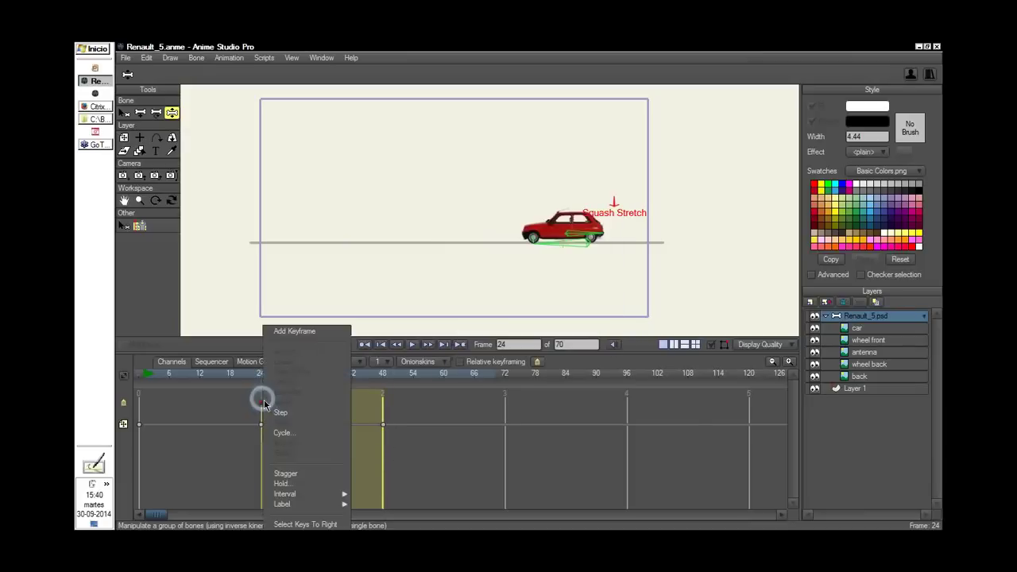
mouse_move(343, 503)
click(368, 493)
Add an unnamed marker from frame 12 to 24 and another from frame 48 to about frame 58
mouse_move(261, 374)
mouse_down()
mouse_move(397, 399)
mouse_move(196, 416)
mouse_move(262, 409)
mouse_up()
alt+click(385, 404)
drag(385, 406, 434, 405)
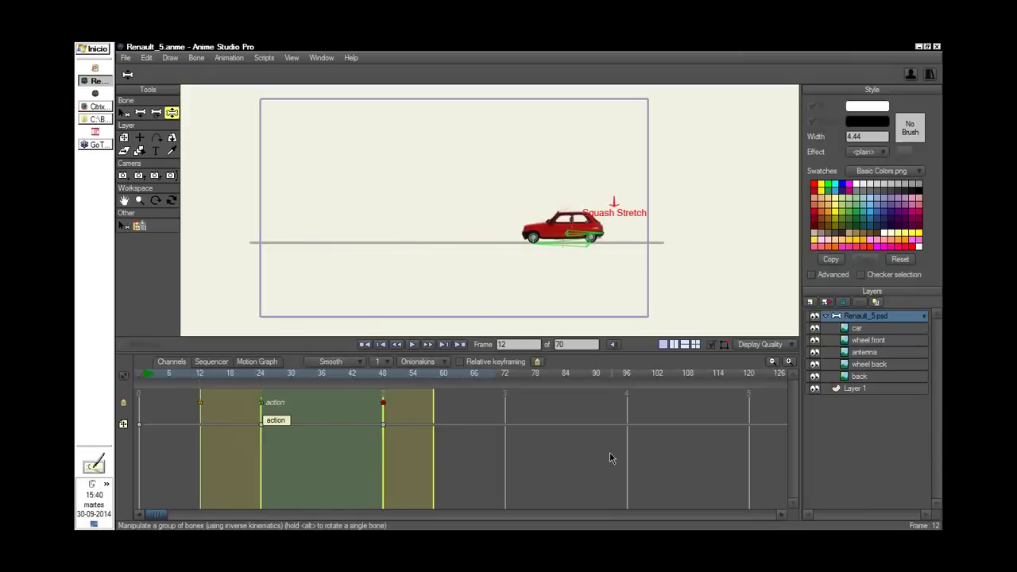
Add a position keyframe for the car layer at frame 19, inside the section before the action
drag(262, 375, 237, 381)
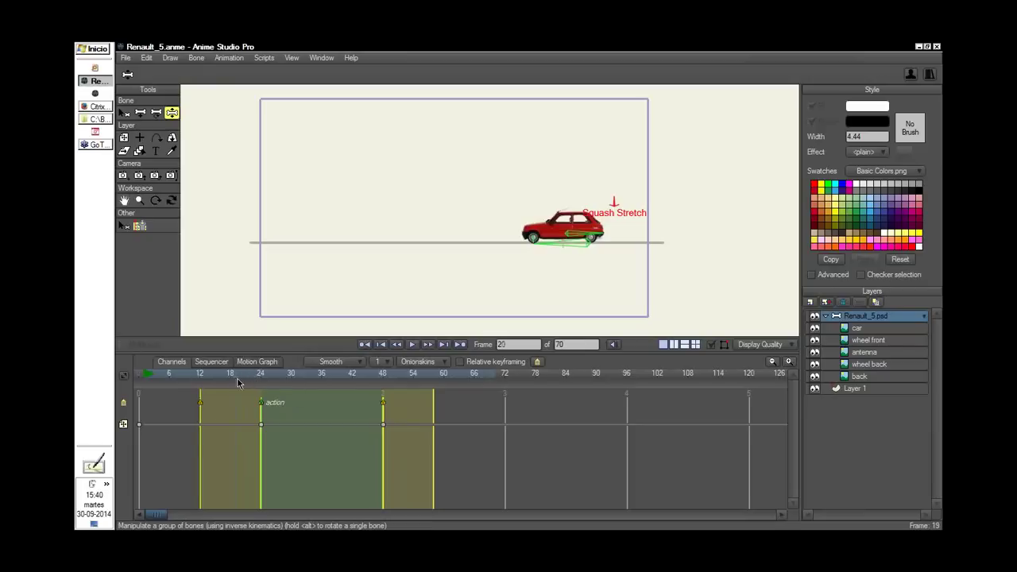
click(124, 137)
scroll(567, 277, up, 2)
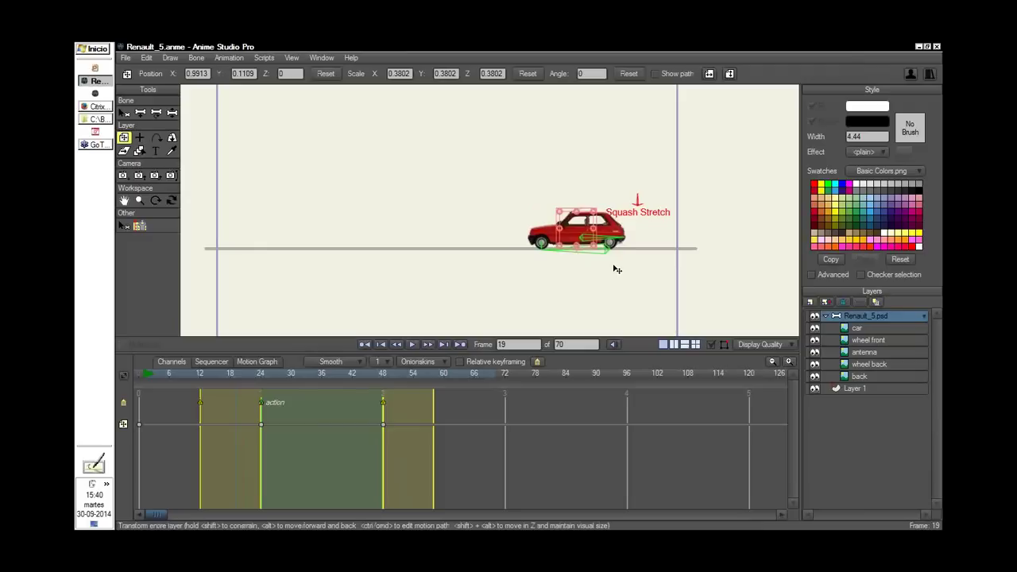
click(326, 87)
At frame 24, shift the car layer horizontally backwards to an X position of about 1.21
drag(250, 383, 260, 385)
click(521, 279)
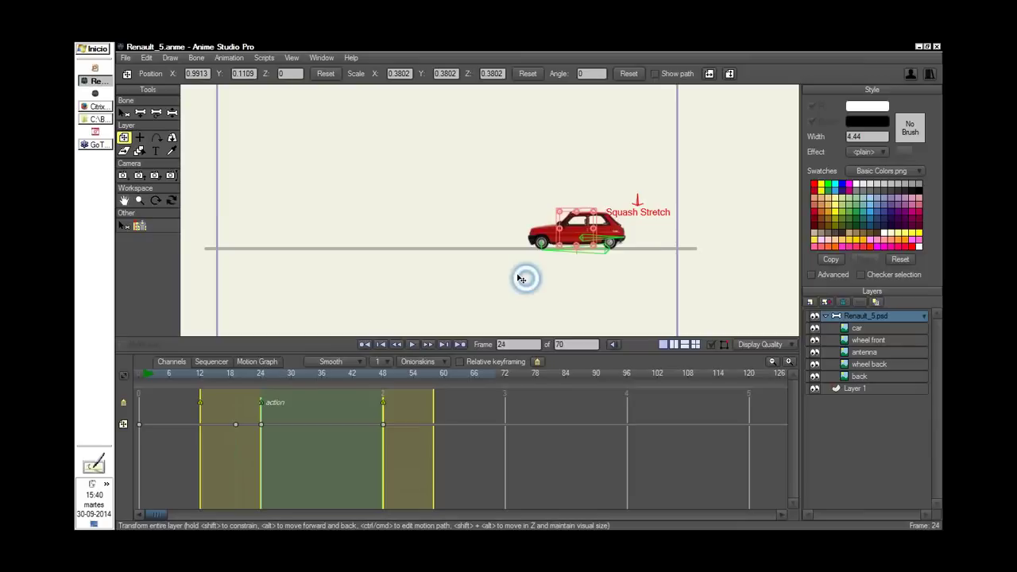
drag(521, 279, 497, 276)
click(267, 382)
click(263, 382)
key(shift)
key(shift)
drag(539, 227, 570, 233)
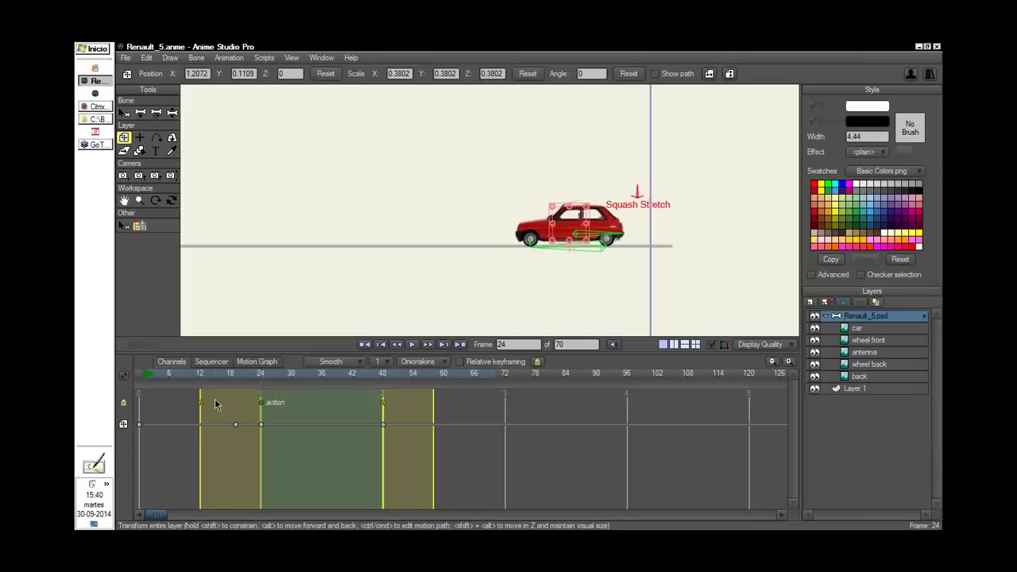
At frame 48, shift the car layer horizontally further forwards to an X position of about -1.14
click(230, 382)
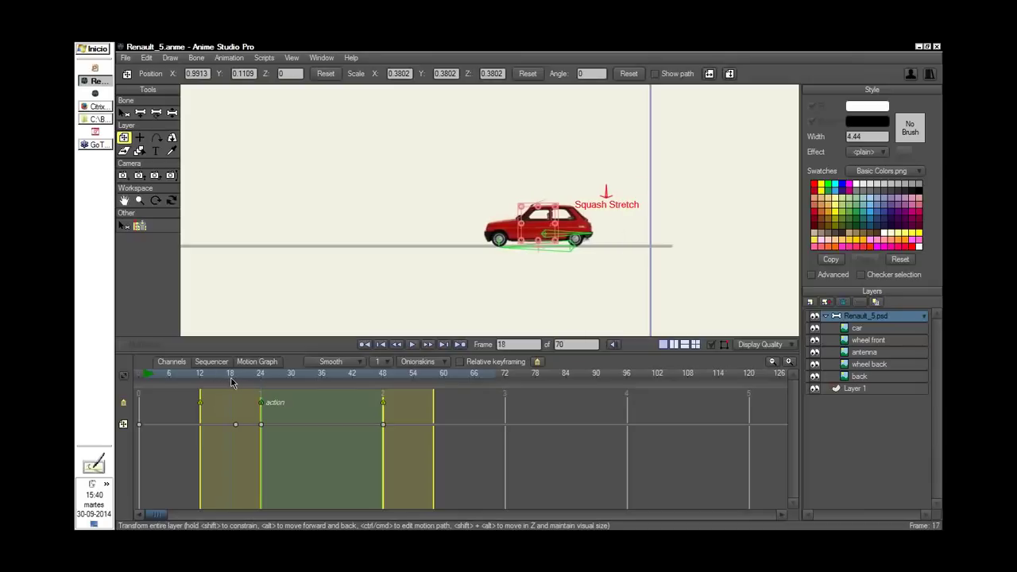
drag(230, 382, 322, 389)
drag(420, 261, 553, 260)
scroll(542, 269, down, 2)
drag(256, 378, 382, 425)
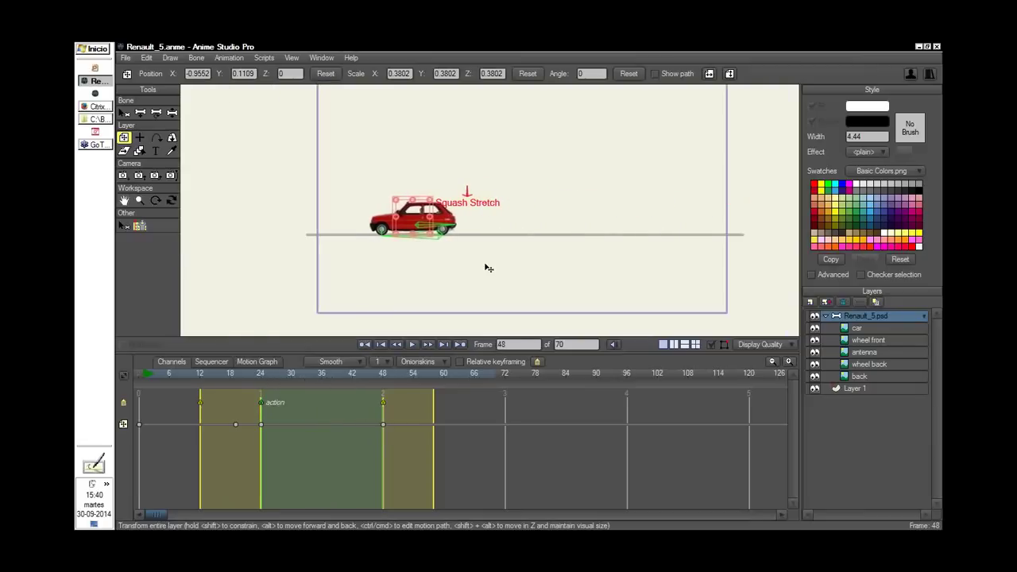
drag(485, 264, 448, 253)
scroll(447, 254, up, 2)
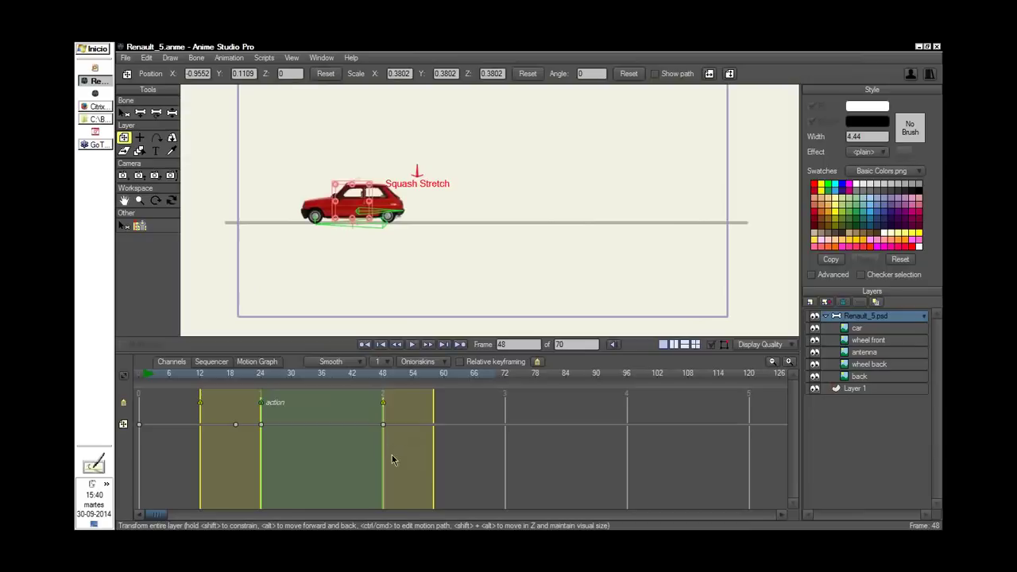
drag(354, 208, 328, 203)
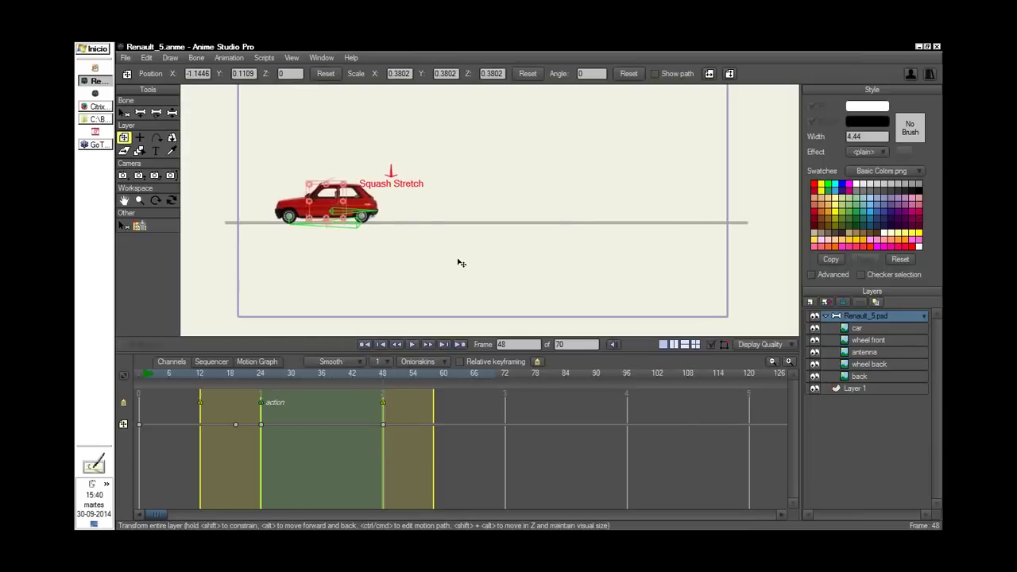
drag(383, 378, 402, 378)
drag(327, 205, 355, 206)
click(281, 395)
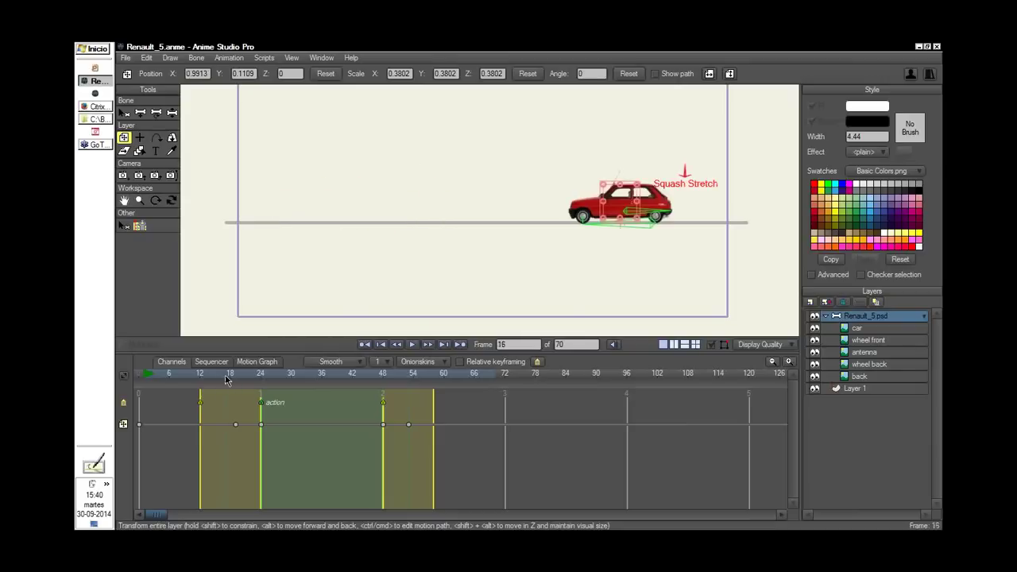
drag(408, 424, 420, 416)
drag(368, 384, 405, 393)
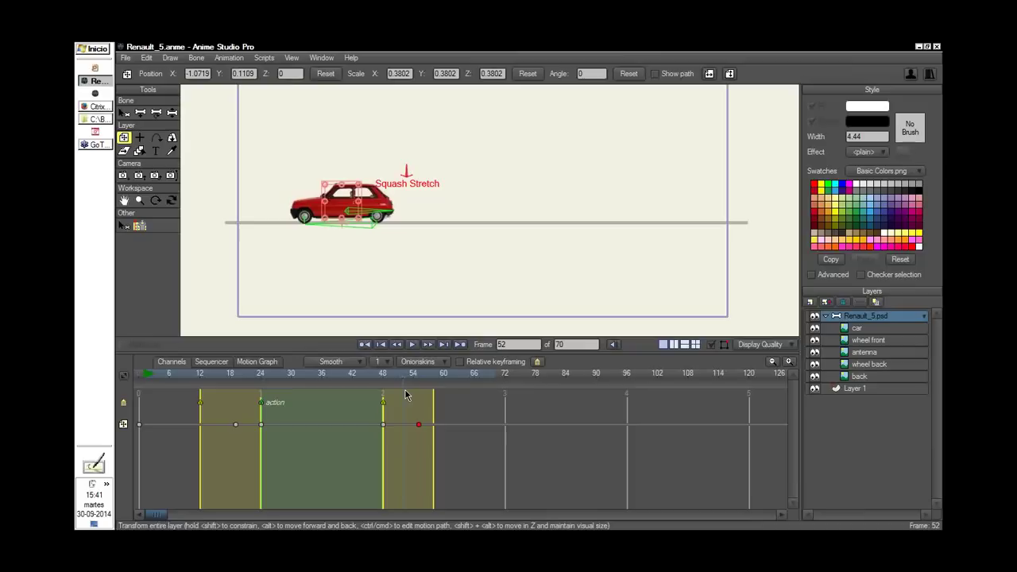
At frame 53, shift the car layer slightly backwards to an X position of about -1.06 as the reaction
click(410, 380)
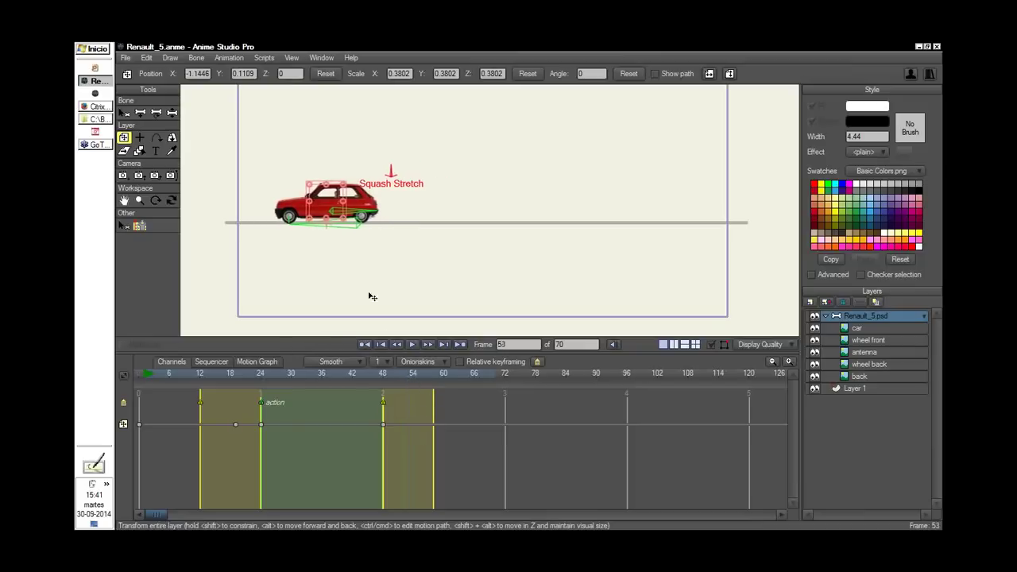
drag(326, 202, 339, 202)
drag(352, 374, 412, 389)
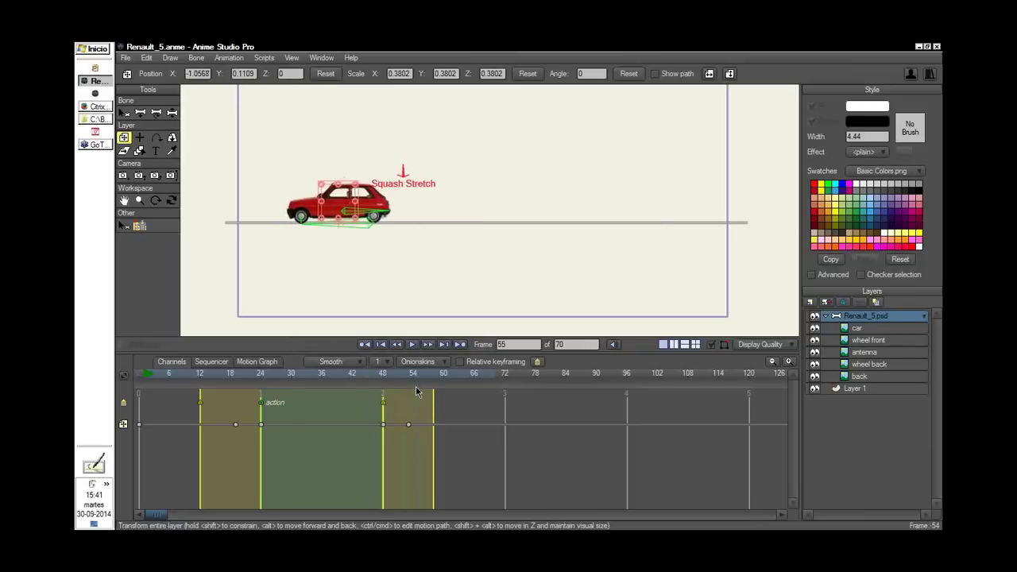
Play the animation from the start to review the car's anticipation, action and reaction movement
key(shift+Left)
key(z)
scroll(721, 250, down, 1)
drag(700, 255, 645, 246)
key(space)
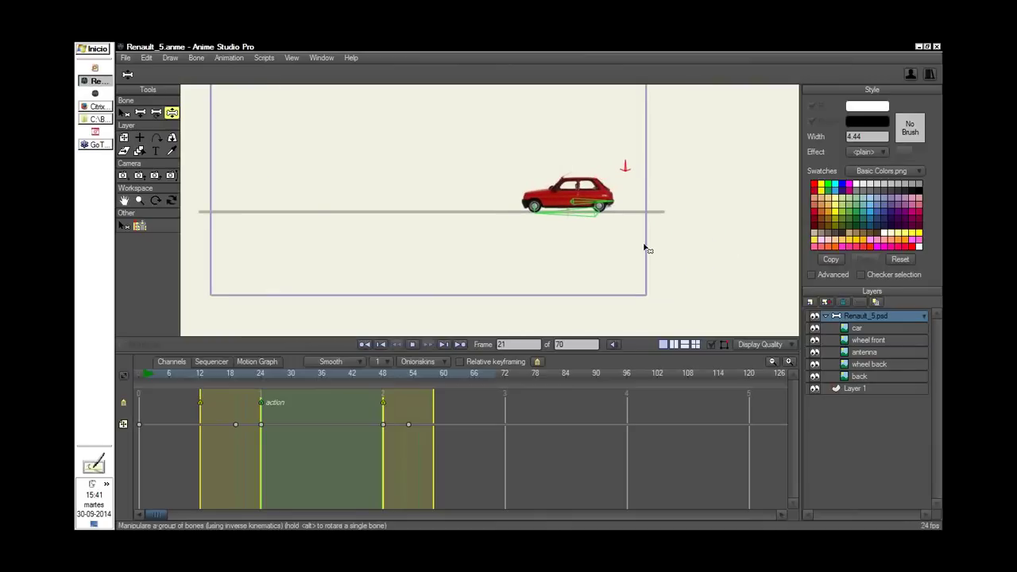
key(space)
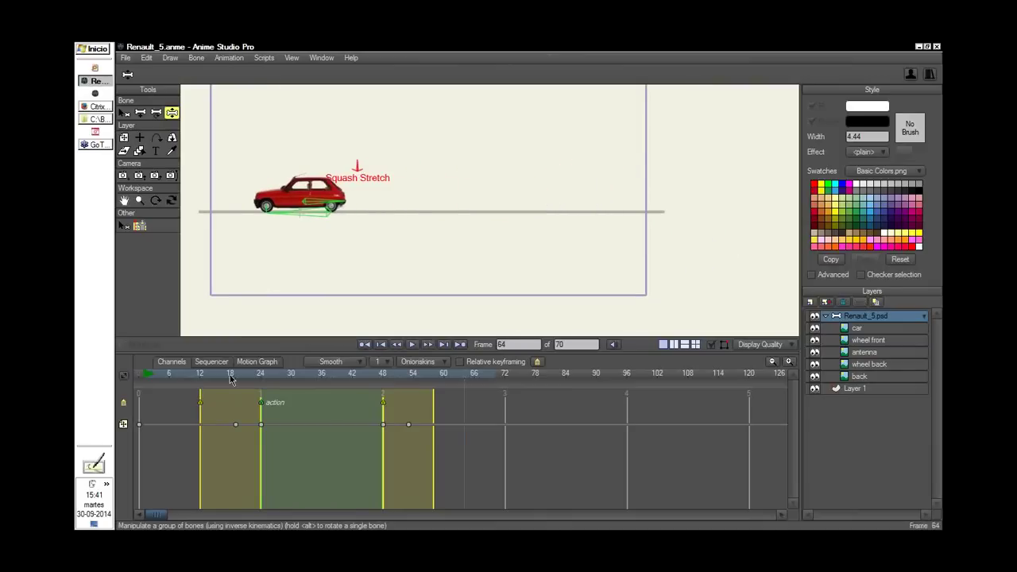
At frame 17, add a rotation keyframe for the car's body bone at its rest angle
drag(224, 374, 224, 435)
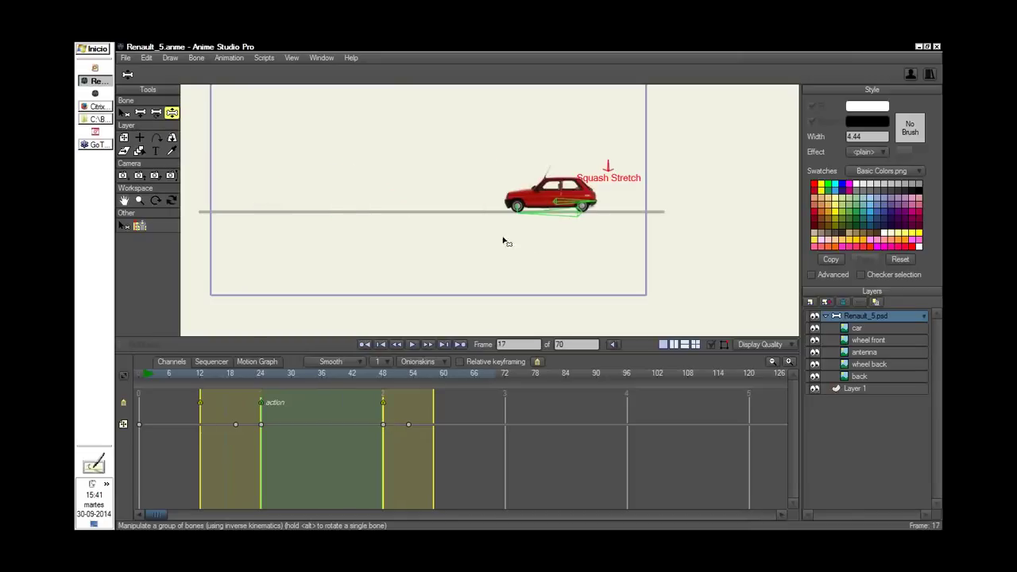
key(shift)
drag(546, 237, 669, 227)
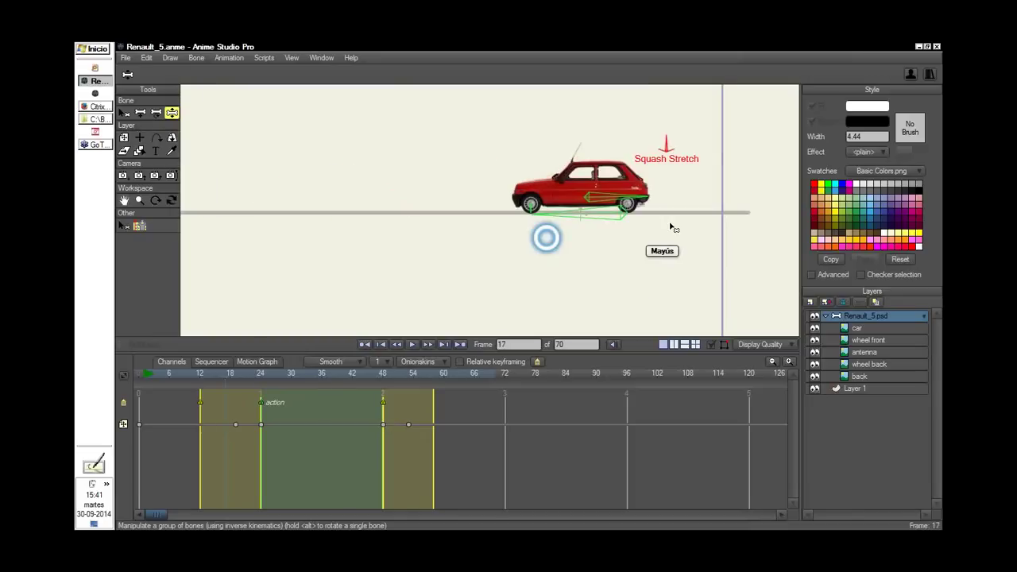
drag(609, 231, 448, 246)
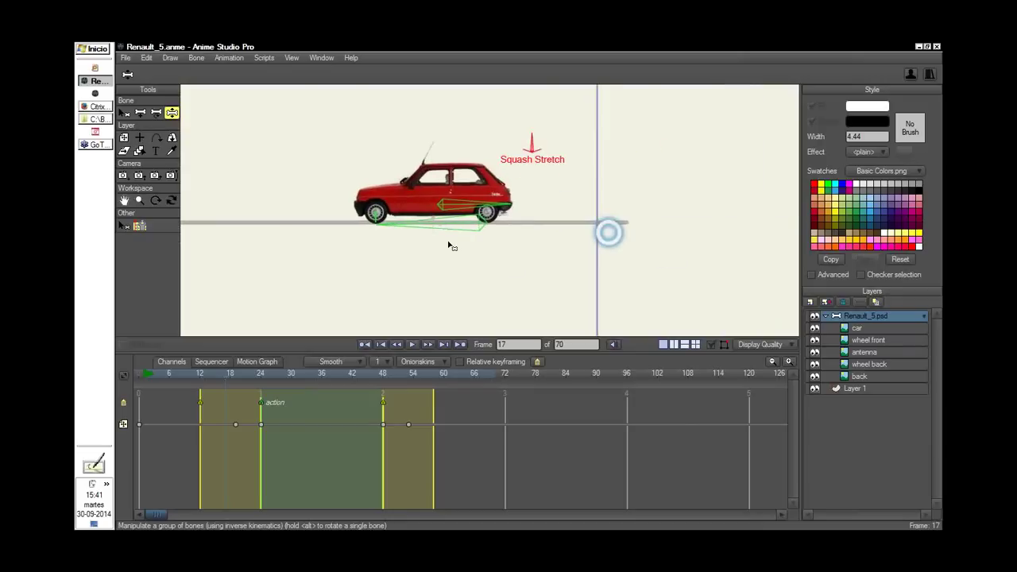
scroll(449, 246, up, 2)
key(t)
click(139, 374)
mouse_move(501, 198)
mouse_down()
mouse_move(490, 216)
mouse_move(502, 136)
mouse_move(509, 194)
mouse_up()
key(t)
click(225, 389)
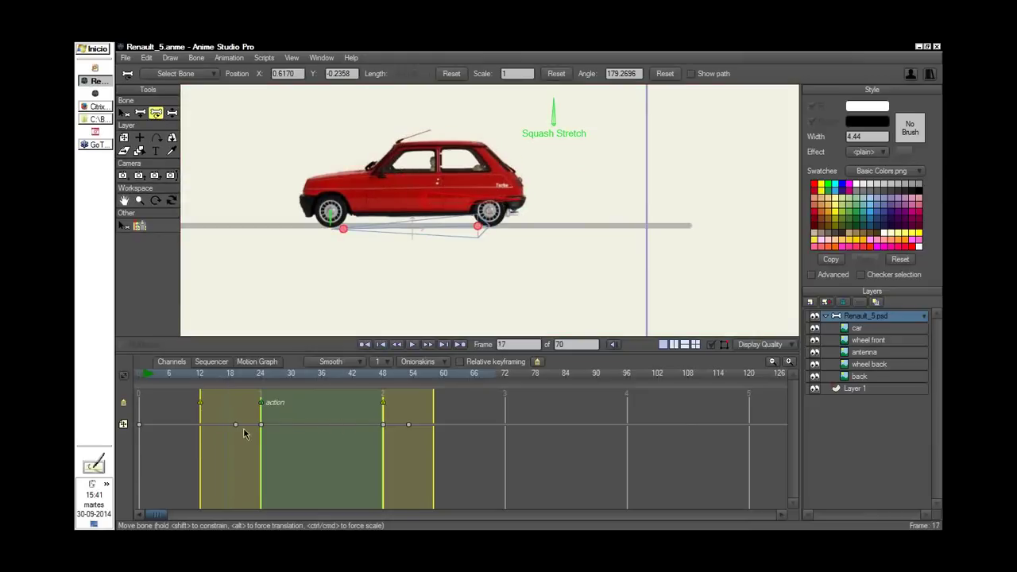
click(664, 74)
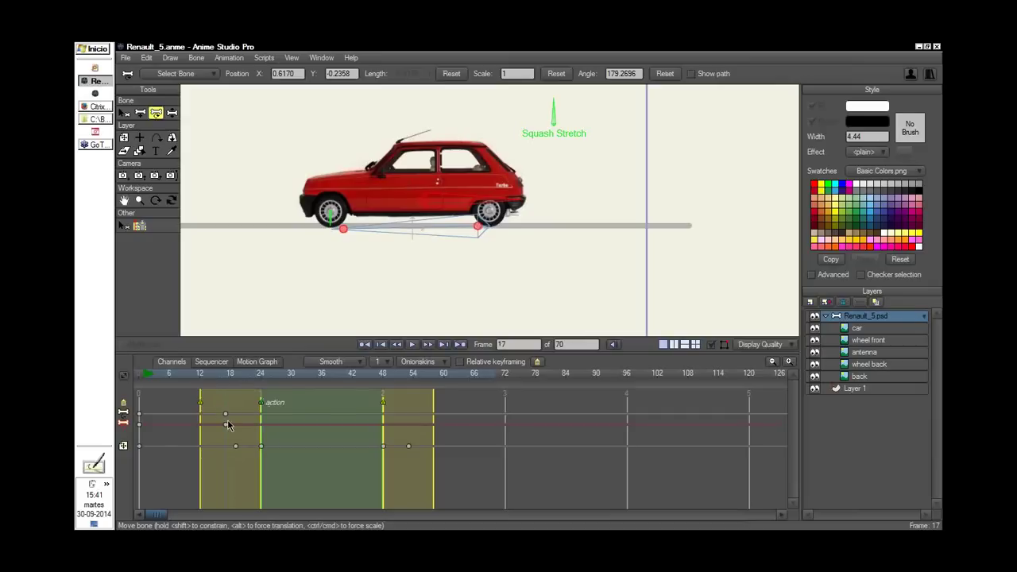
At frame 23, rotate the car's body bone to about 182.5 degrees so the rear lifts and the nose dips
drag(242, 375, 256, 401)
click(244, 401)
mouse_move(543, 206)
mouse_down()
mouse_move(553, 178)
mouse_move(545, 200)
mouse_up()
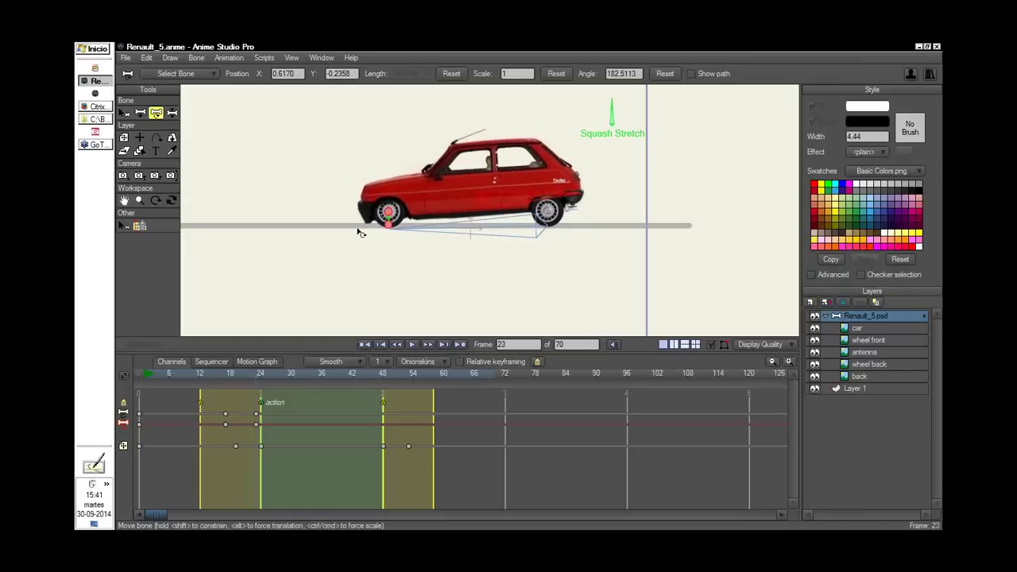
At frame 28, rotate the car's body bone to about 172.5 degrees so the nose rises during acceleration
click(218, 383)
click(224, 383)
drag(230, 386, 278, 410)
drag(459, 198, 470, 216)
click(211, 386)
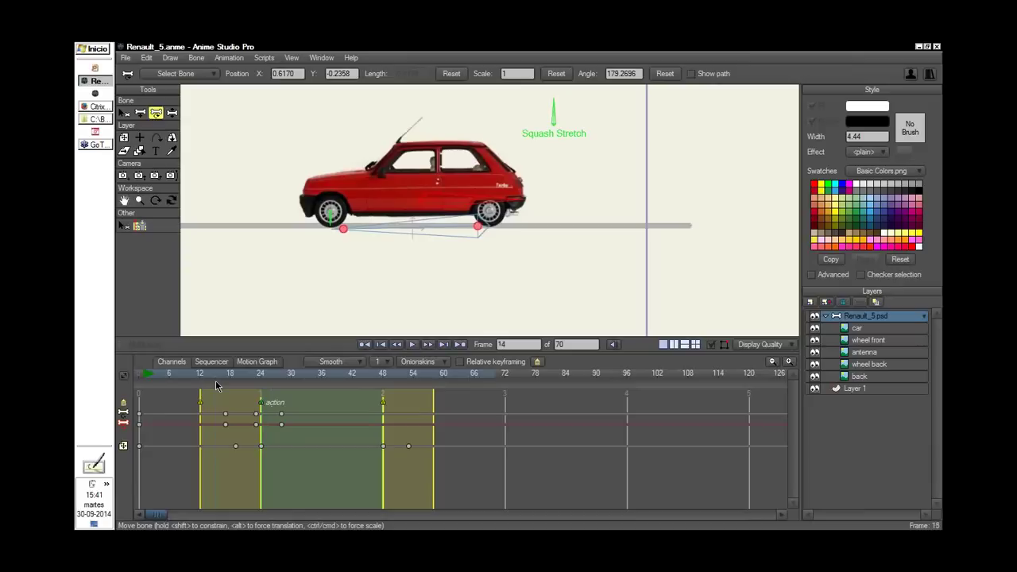
click(291, 403)
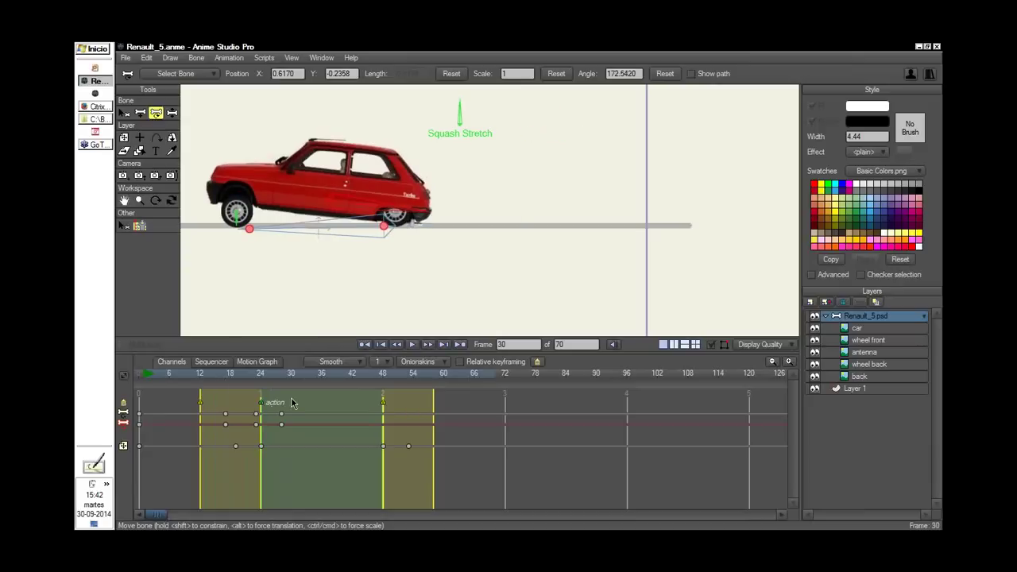
At frame 33, return the car's body bone to its rest angle of about 179.27 degrees
drag(291, 403, 306, 378)
drag(450, 203, 449, 195)
scroll(272, 334, down, 4)
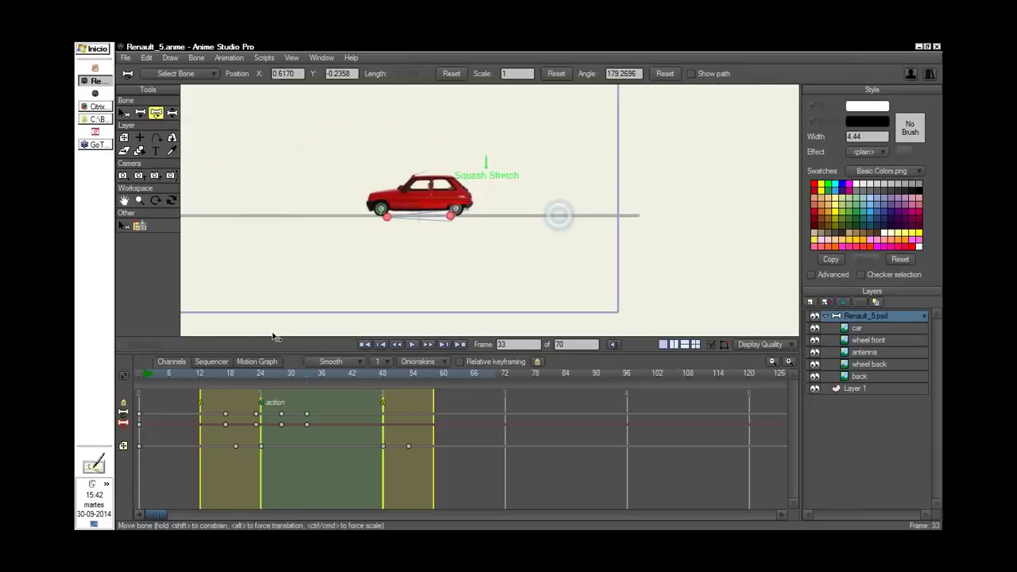
drag(246, 381, 277, 458)
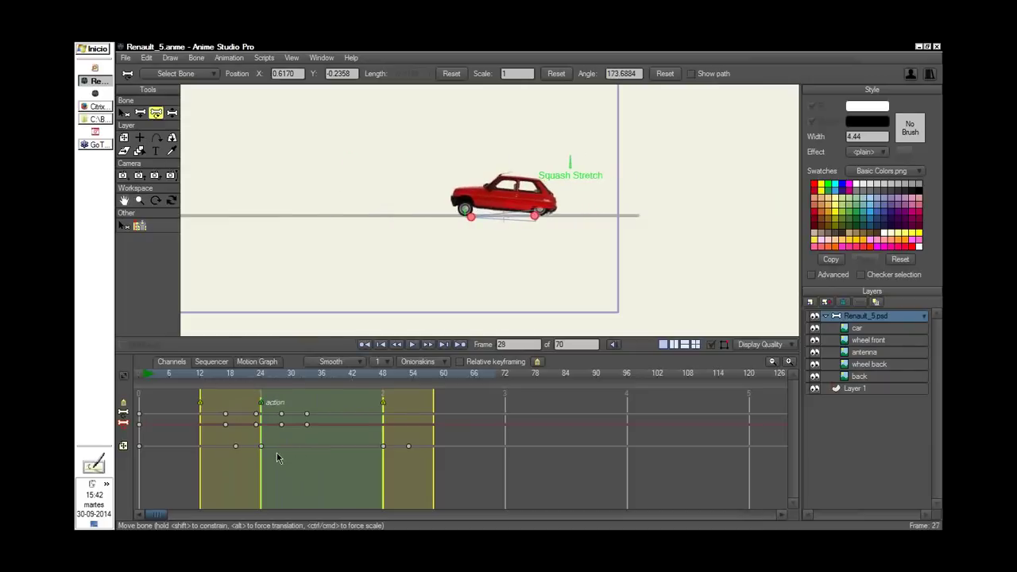
Add a keyframe for the car's body bone at frame 48 that holds its rest angle
click(382, 376)
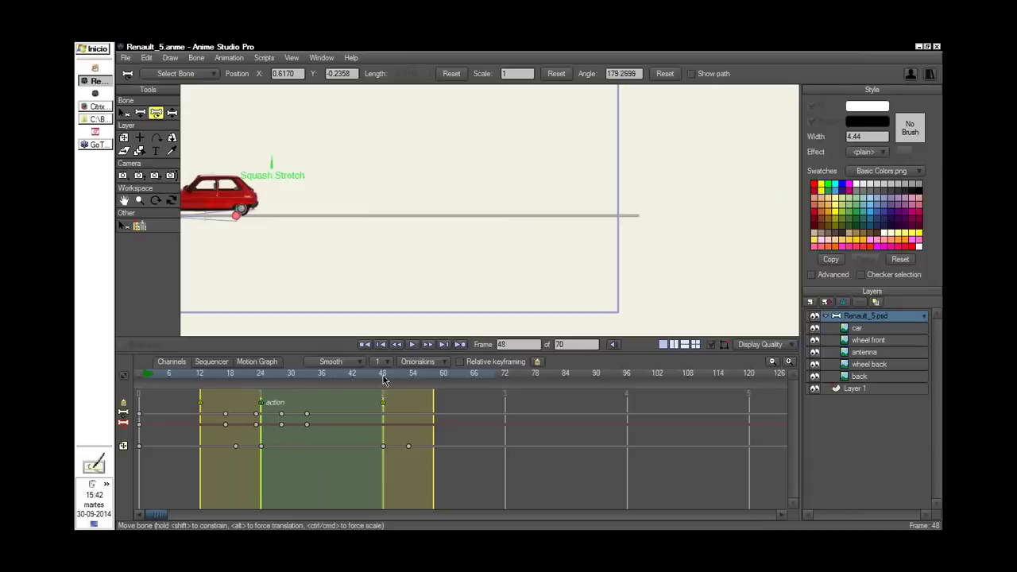
drag(411, 272, 616, 269)
scroll(532, 265, up, 5)
drag(467, 264, 461, 293)
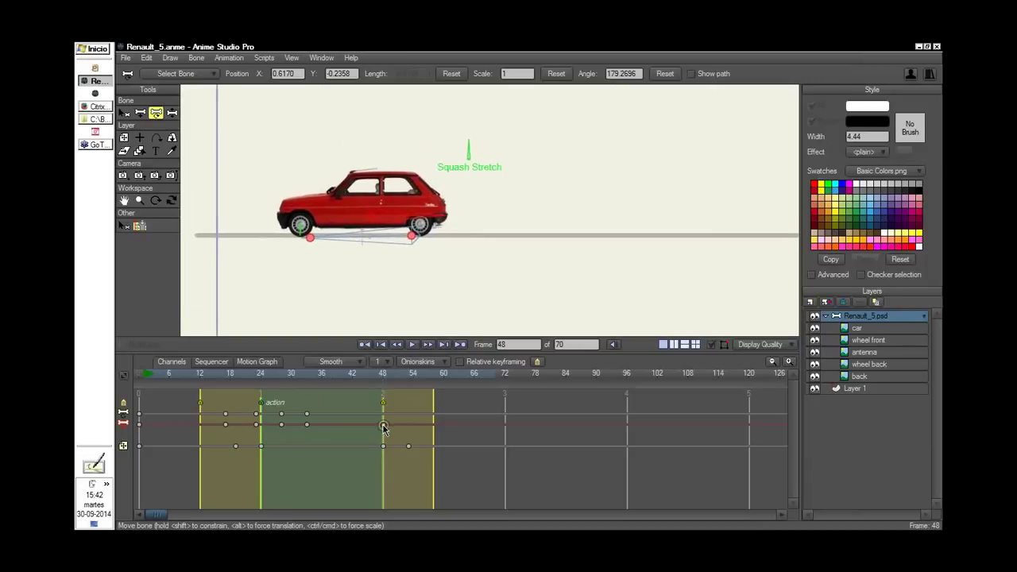
click(389, 222)
At frame 52, rotate the car's body bone to about 184 degrees so the nose dips under braking
click(399, 383)
click(403, 383)
drag(429, 229, 424, 212)
drag(372, 383, 398, 386)
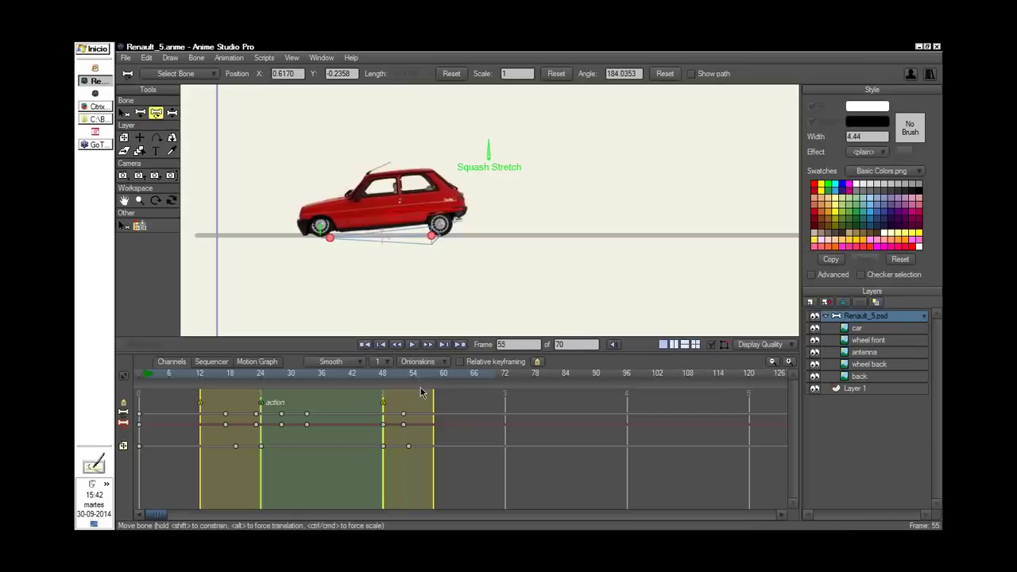
Add body bone rotation keyframes at frames 56, 59 and 61, rocking the nose up, down and back towards level
drag(436, 245, 442, 222)
click(438, 376)
click(451, 375)
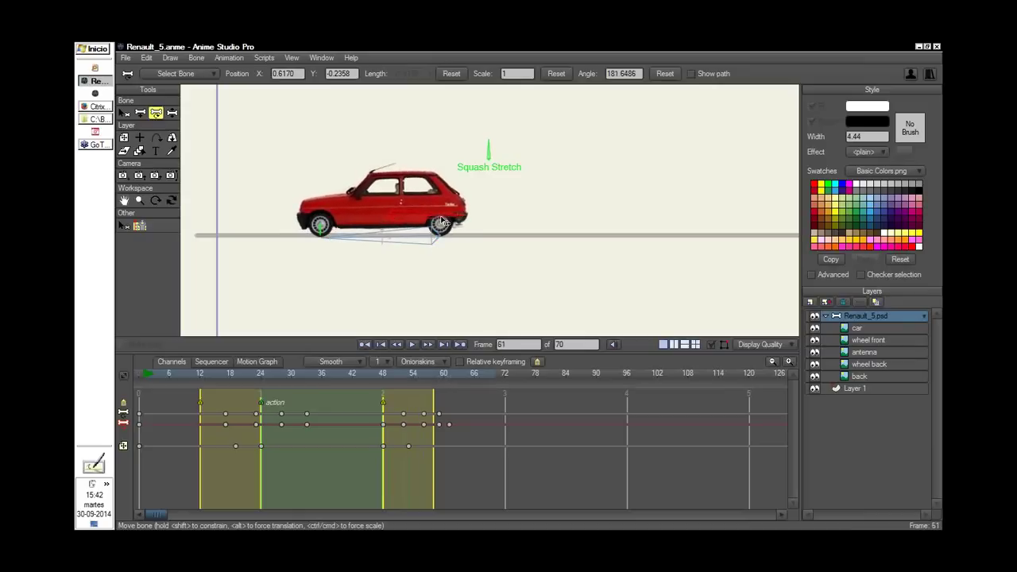
Scrub through the reaction section and play the animation from the start to review the car body's rocking
click(388, 386)
drag(388, 387, 460, 400)
key(shift+Left)
key(space)
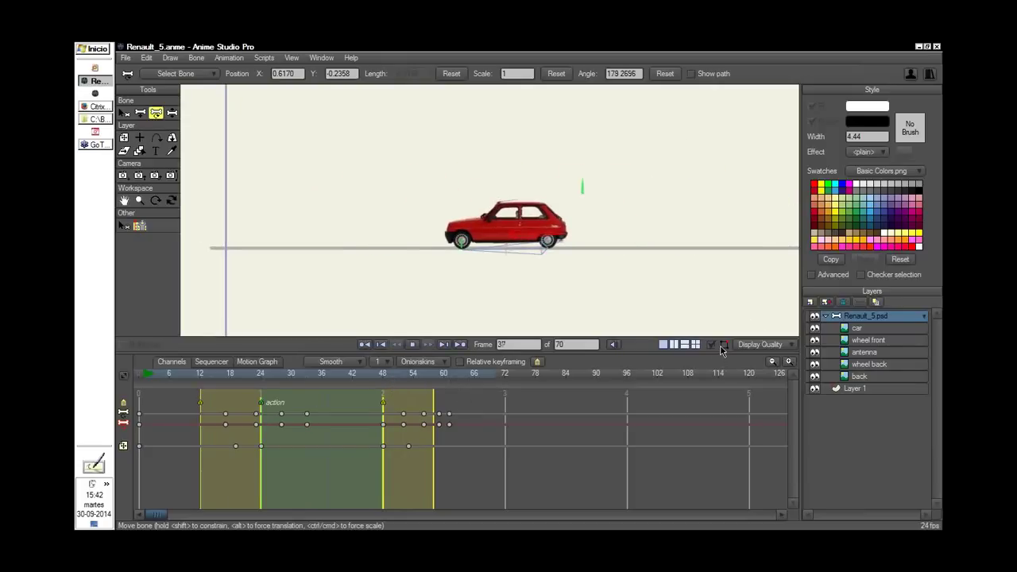
Move the last two body bone keyframes to frames 60 and 64
click(398, 383)
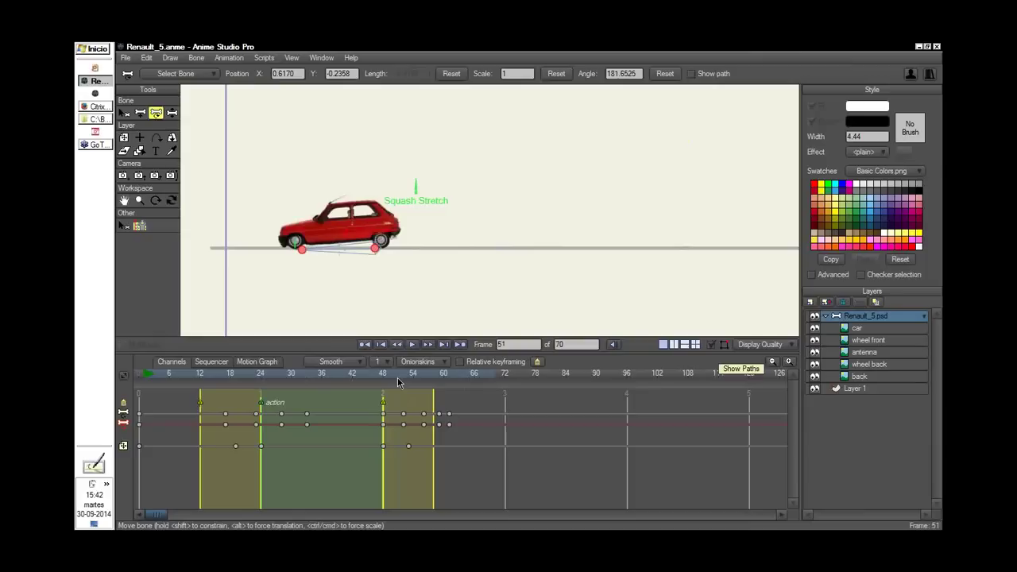
drag(398, 383, 429, 383)
drag(449, 415, 465, 418)
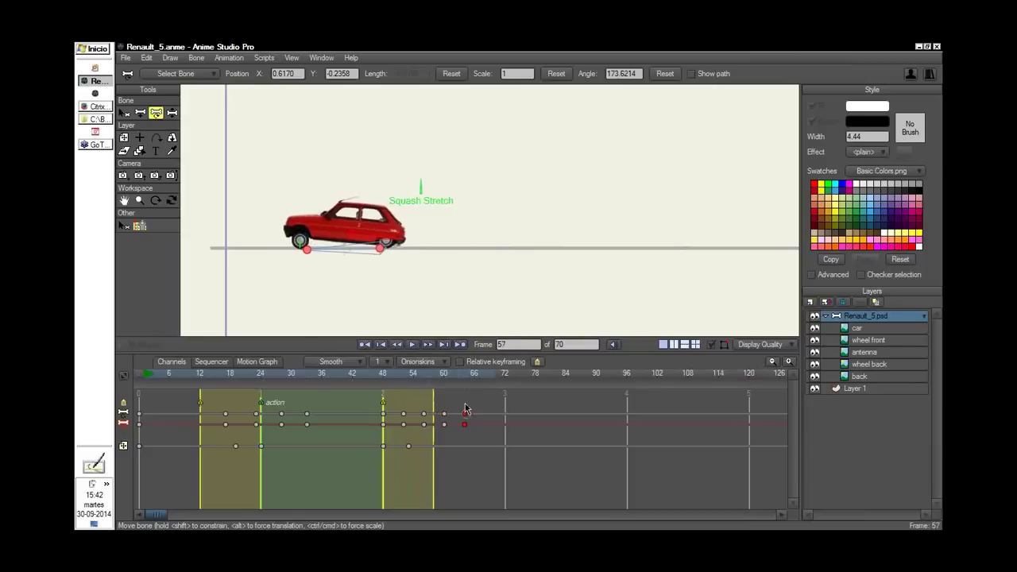
Select the car's body bone B2 and display only its angle curve in the motion graph
click(381, 377)
drag(382, 377, 379, 438)
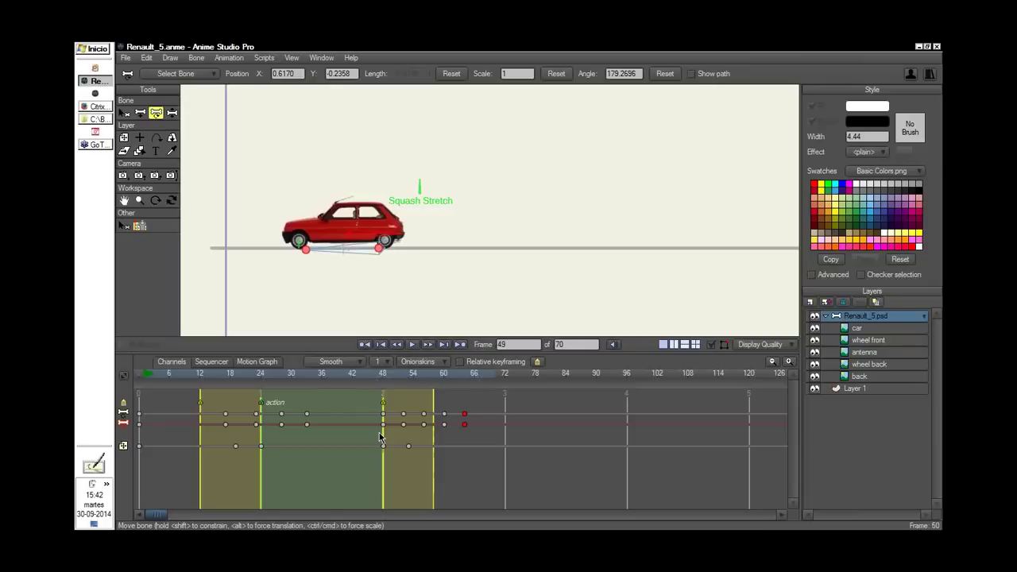
drag(380, 438, 387, 442)
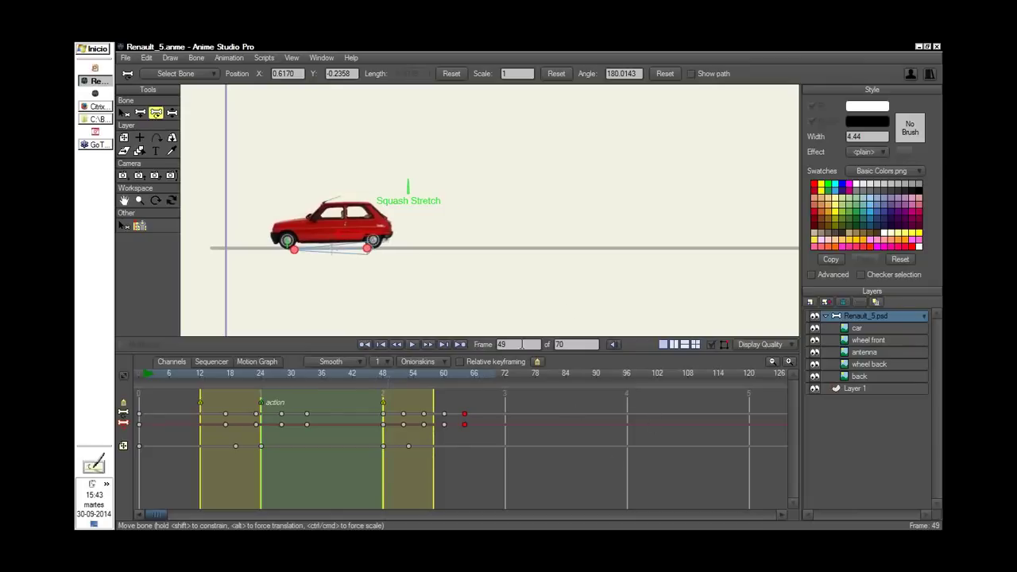
drag(570, 270, 586, 250)
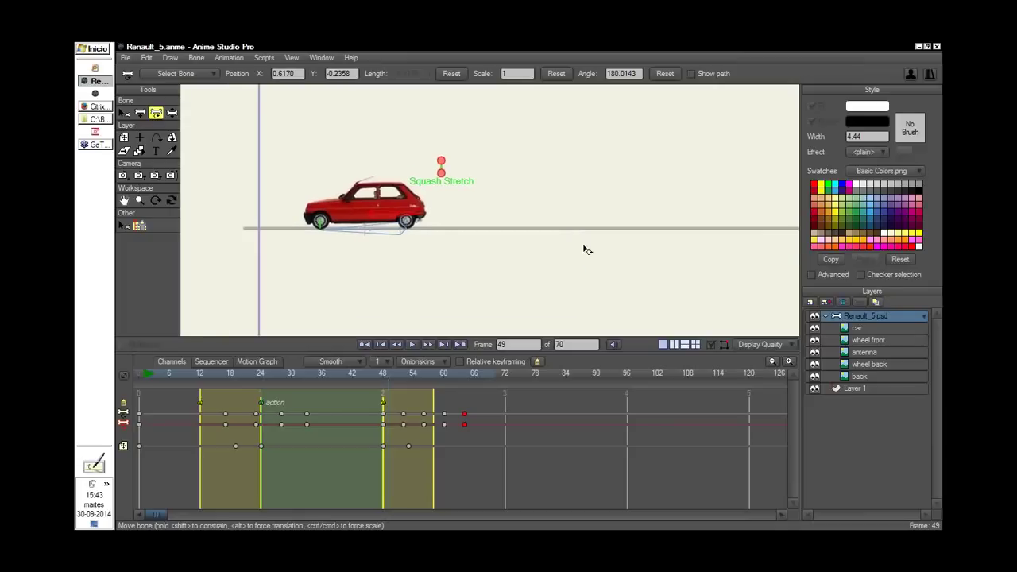
key(b)
scroll(443, 238, up, 2)
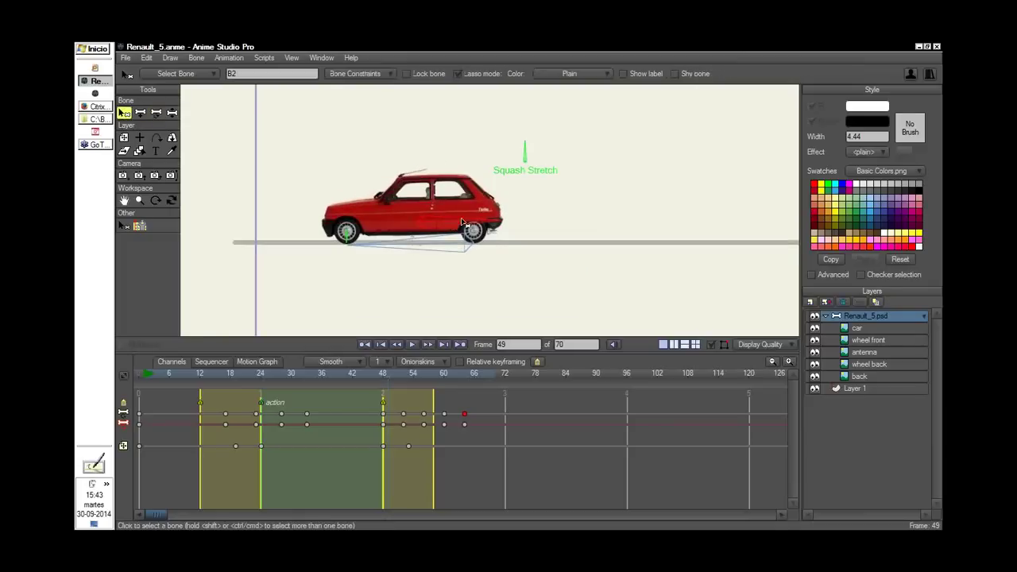
click(259, 362)
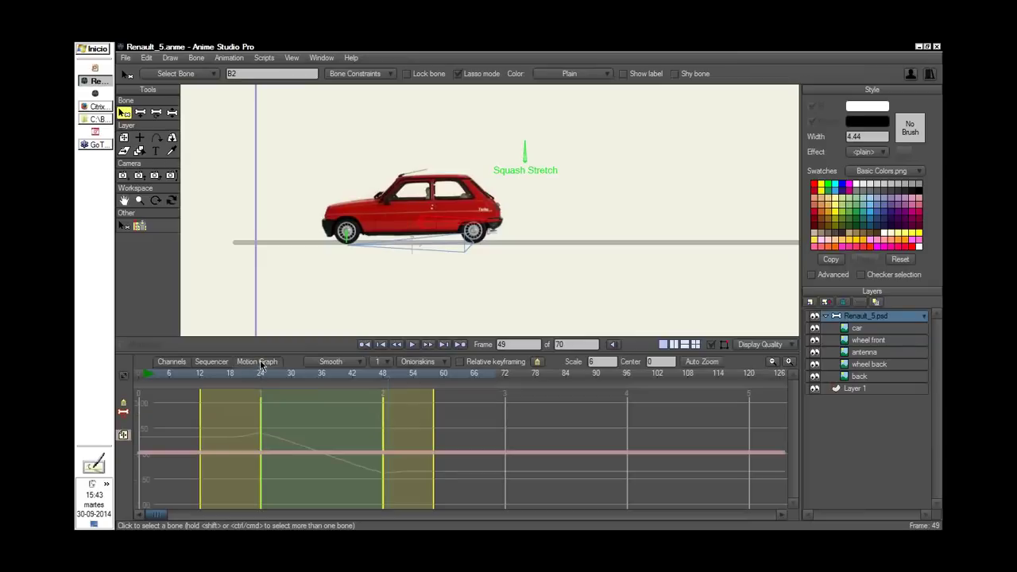
click(125, 419)
double_click(124, 418)
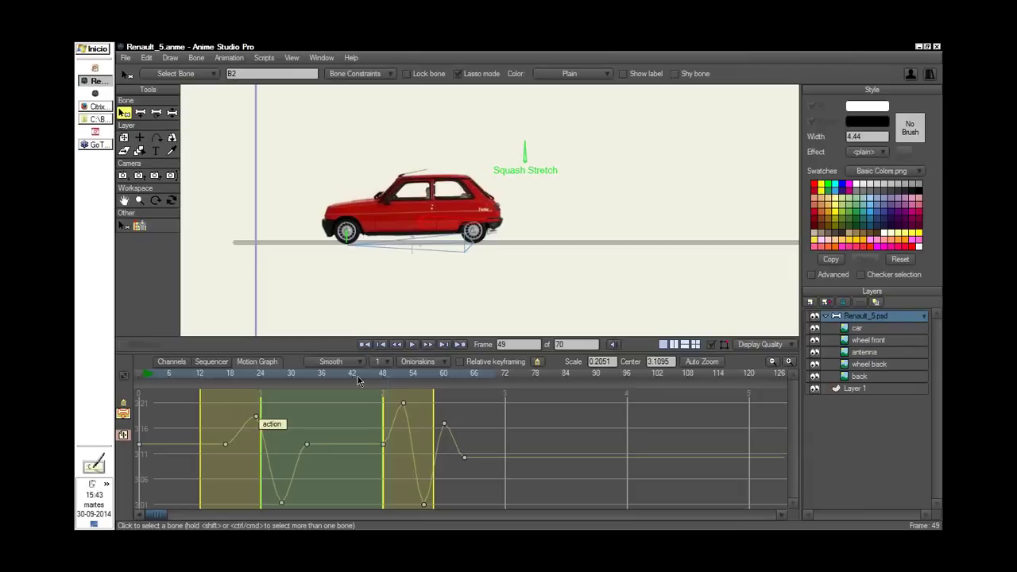
Add a keyframe at frame 39 on the body bone's angle curve and lower it to about the level of the frame 28 dip
drag(332, 376, 337, 449)
click(338, 445)
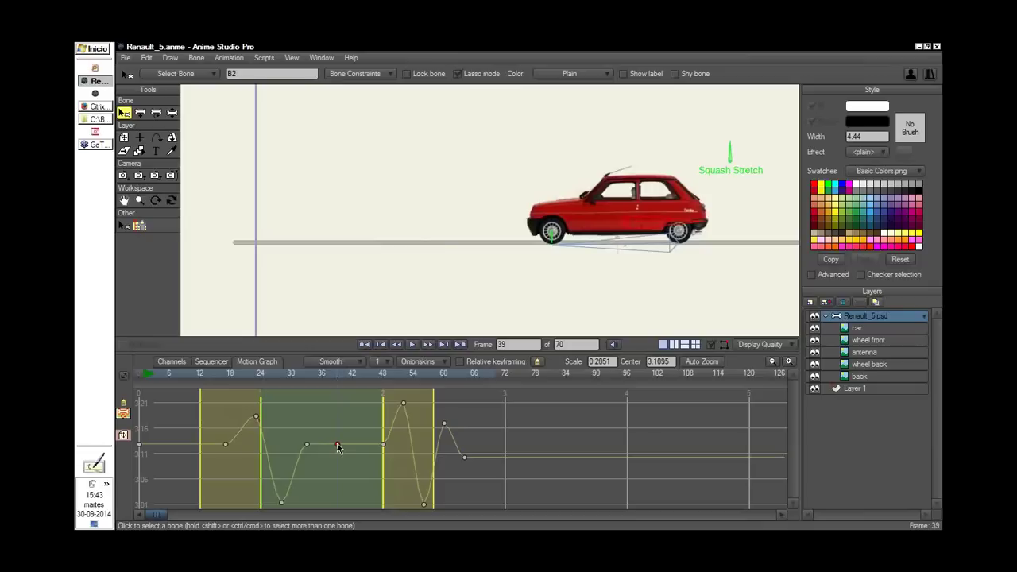
drag(336, 445, 346, 390)
right_click(341, 408)
click(325, 440)
drag(325, 440, 335, 466)
drag(338, 414, 337, 495)
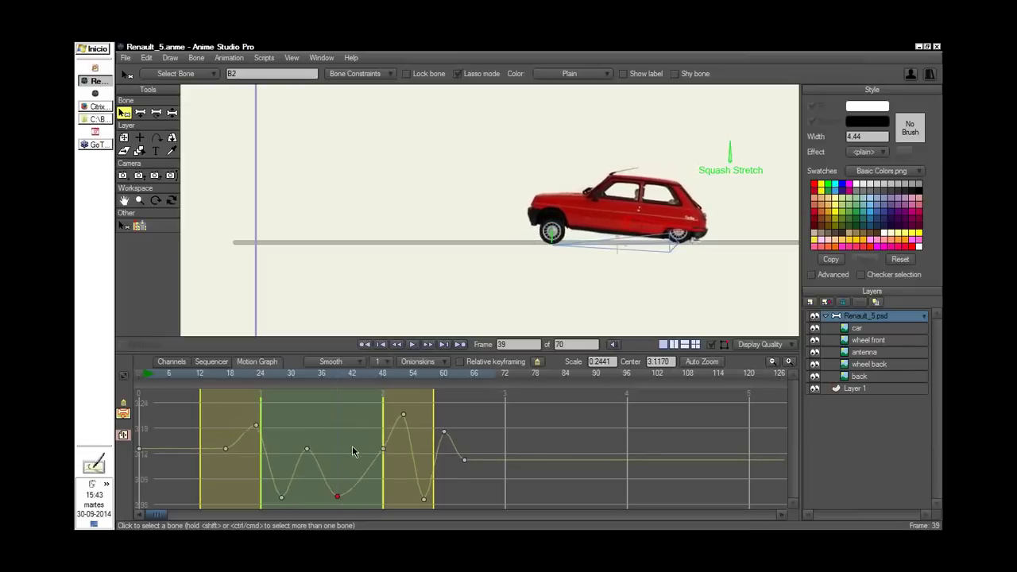
Delete the frame 39 keyframe from the body bone's angle curve and raise the frame 52 peak slightly
key(Delete)
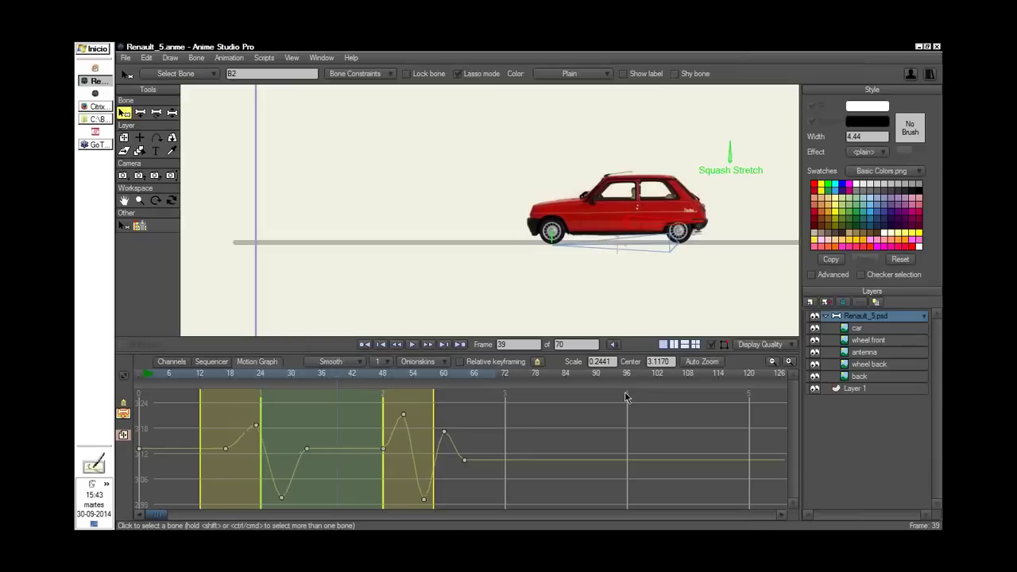
drag(374, 373, 405, 414)
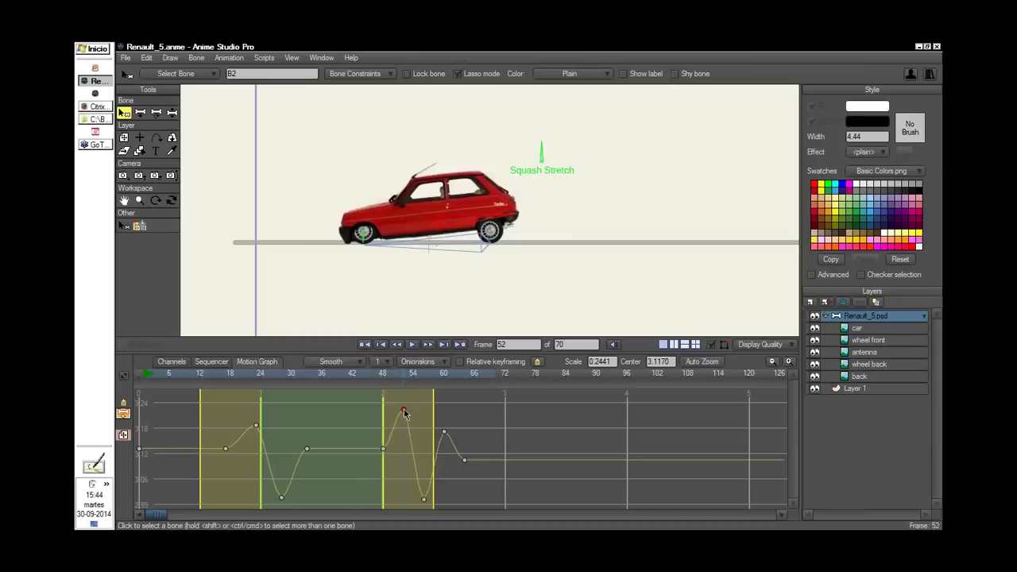
Move the dip after the frame 52 peak to frame 55 and the following peak to frame 58, raising that peak slightly
drag(396, 378, 419, 386)
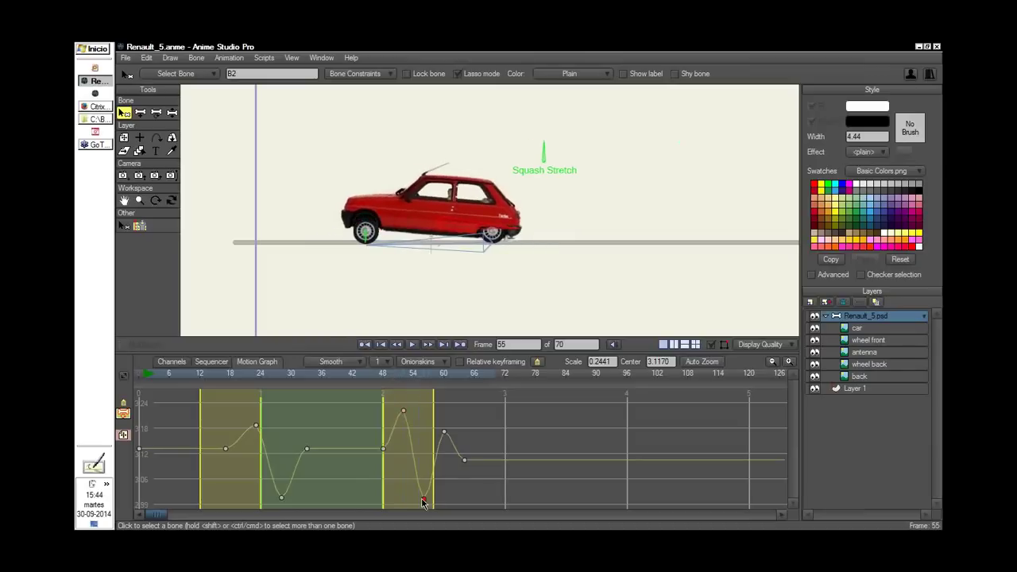
drag(422, 500, 418, 500)
drag(418, 377, 439, 379)
drag(444, 430, 451, 411)
click(399, 381)
drag(400, 381, 434, 395)
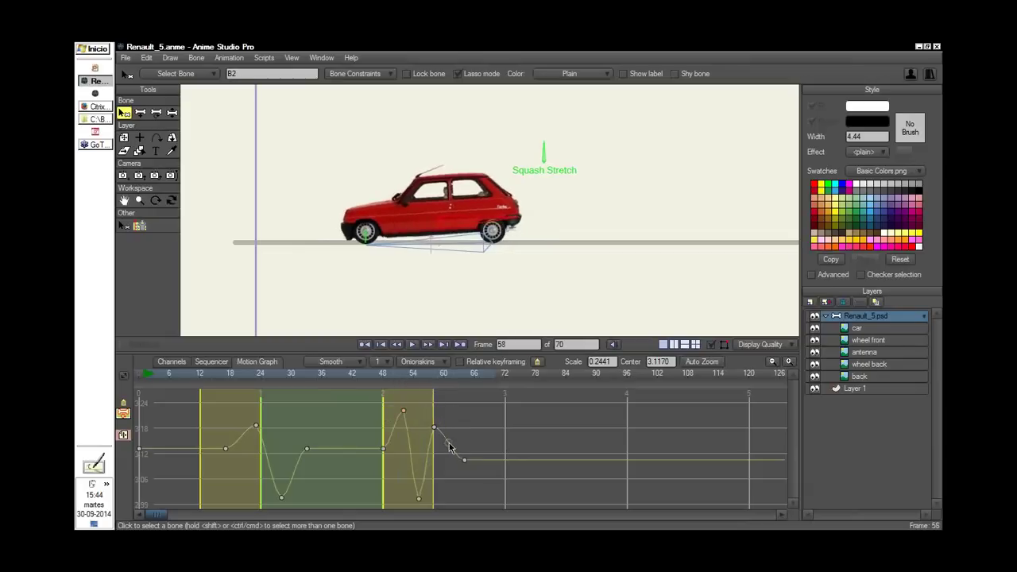
Extend the body bone's angle curve with a decaying bounce, using alternating keyframes at frames 61, 64, 67 and 71
drag(448, 449, 452, 485)
drag(390, 498, 459, 499)
mouse_move(464, 460)
mouse_down()
mouse_move(493, 451)
mouse_move(471, 459)
mouse_move(466, 445)
mouse_move(479, 454)
mouse_up()
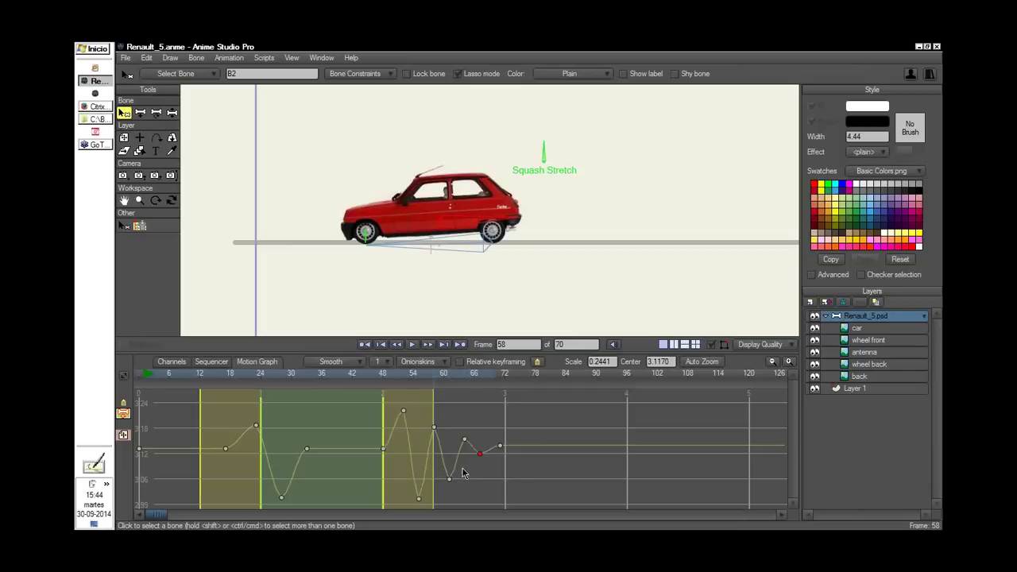
drag(481, 455, 481, 452)
Scrub through the reaction frames, set the playback end marker around frame 82, and play the animation to review the bounce
click(372, 374)
click(395, 380)
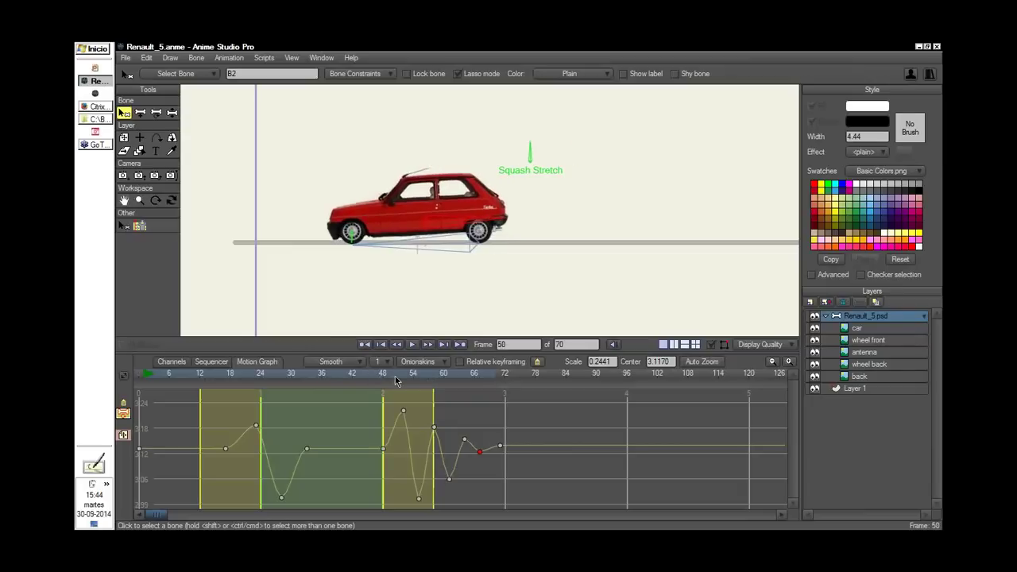
drag(396, 379, 422, 380)
click(556, 373)
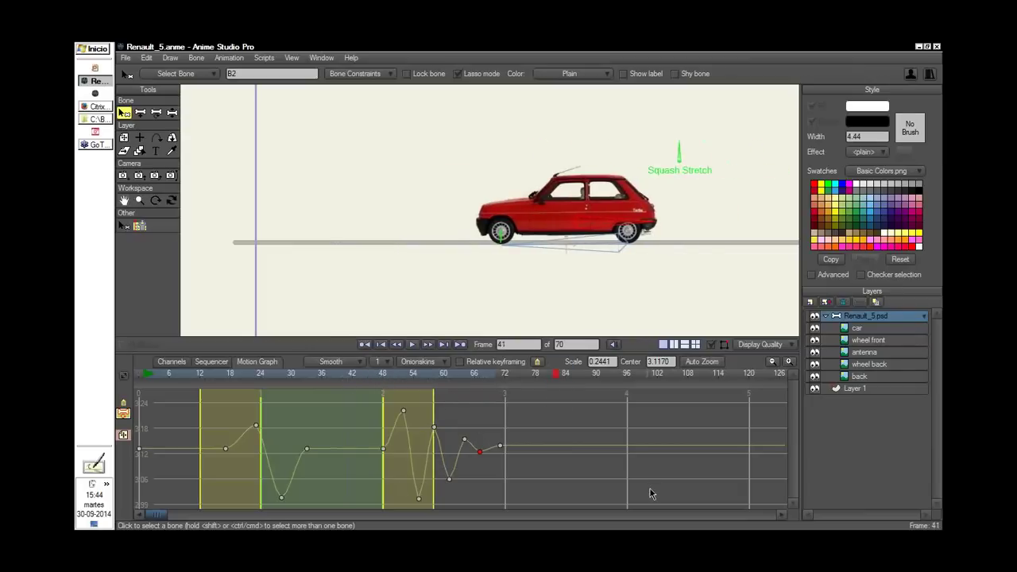
key(space)
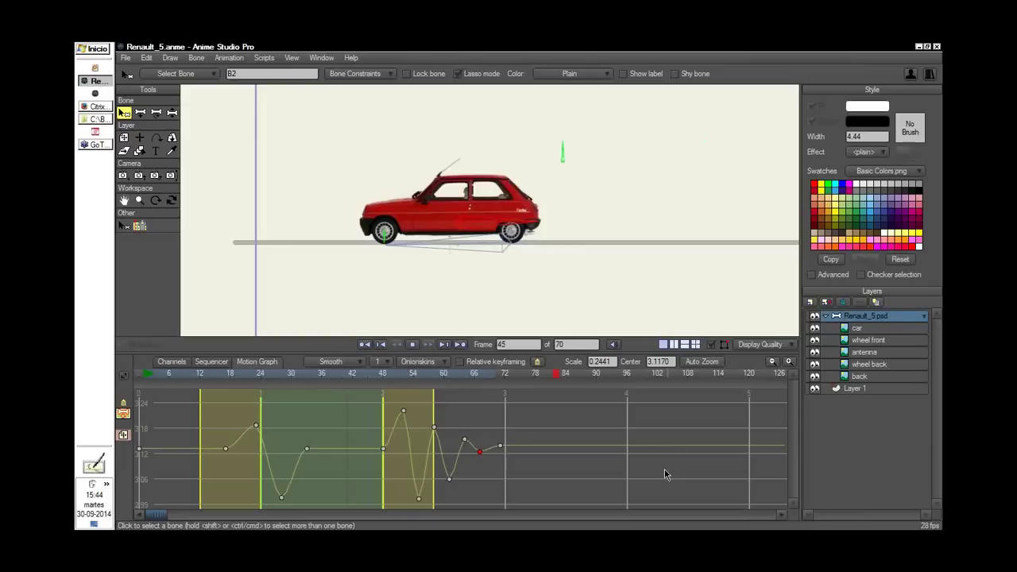
key(space)
Raise the frame 61 dip slightly and lower the frame 71 keyframe to the resting level of frame 48
drag(376, 375, 397, 436)
drag(449, 481, 448, 473)
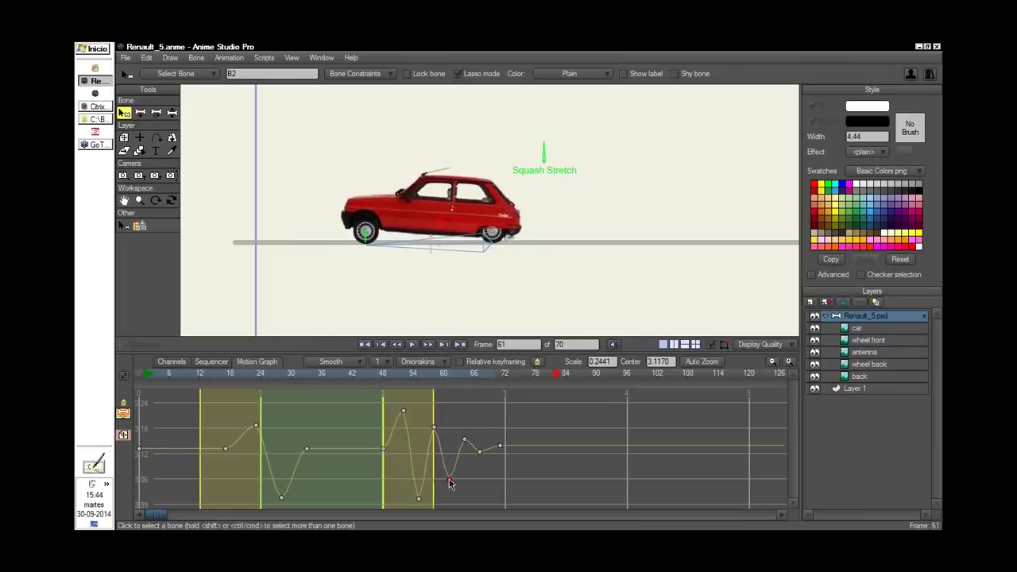
click(479, 451)
click(432, 382)
drag(431, 381, 498, 382)
click(383, 450)
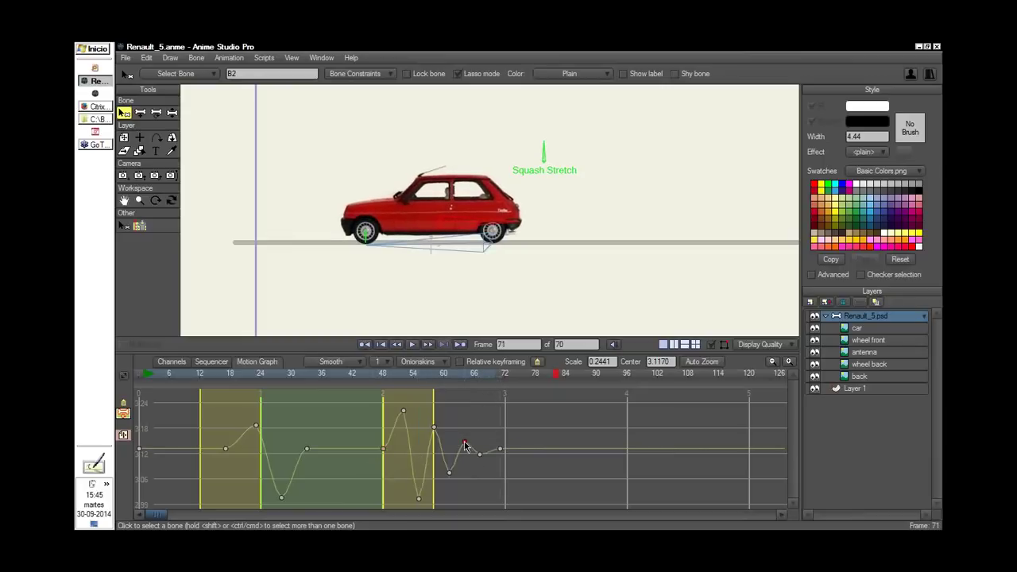
Soften the bounce by slightly lowering the frame 58 and 64 peaks and raising the frame 61 dip
click(433, 430)
click(449, 470)
drag(434, 445, 467, 462)
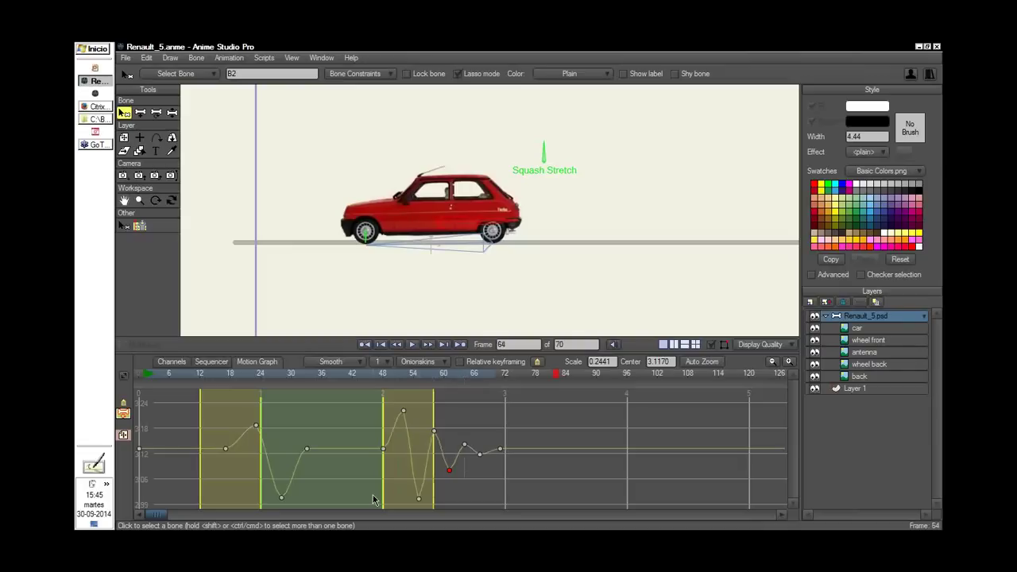
Scrub and play the animation to review the damped body rocking, stopping past the reaction section
drag(380, 375, 280, 440)
key(space)
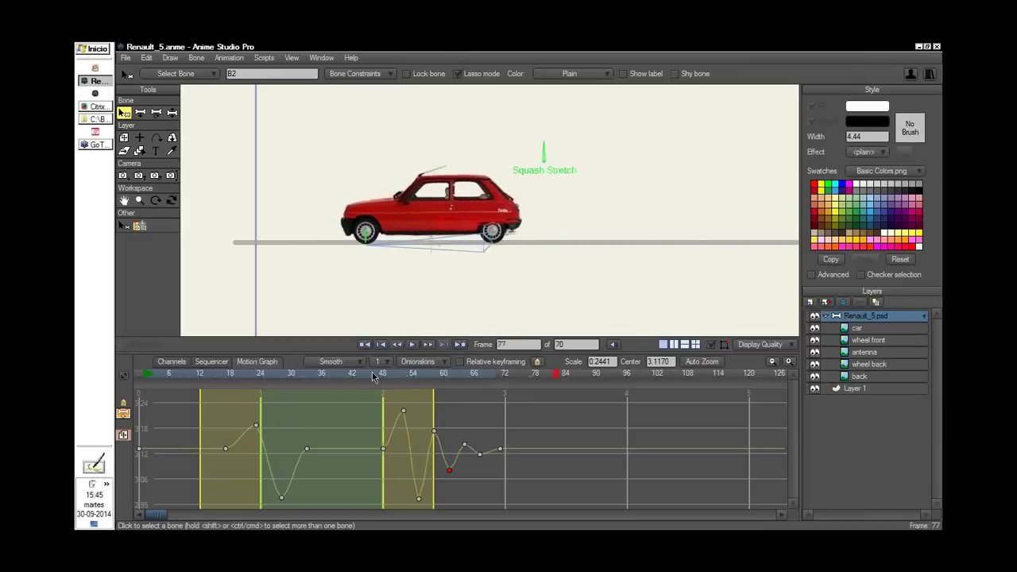
click(477, 408)
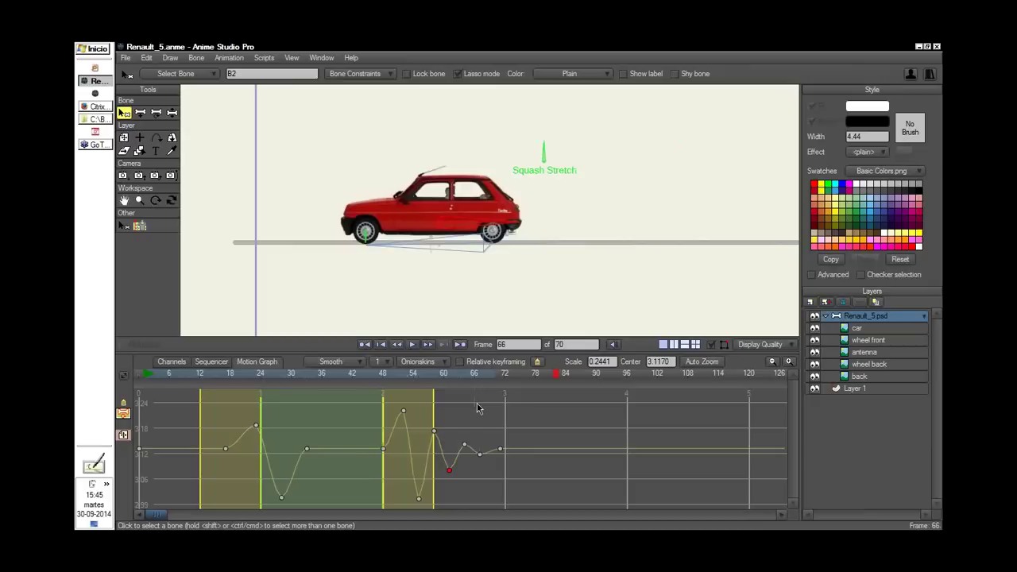
Display the keyframe channels, return to frame 0 and activate the Manipulate Bones tool on the car rig
click(172, 362)
key(shift+ctrl+Left)
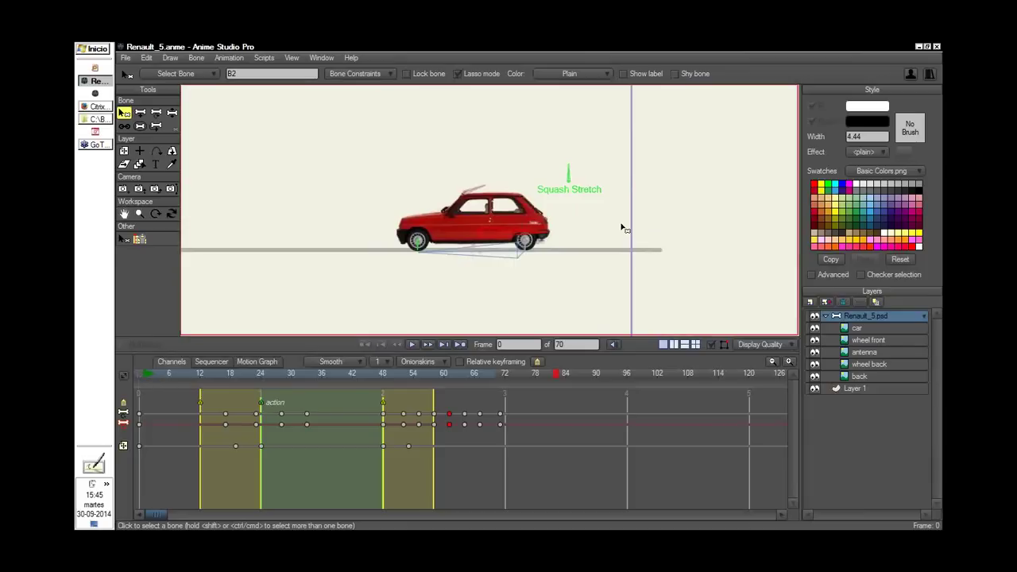
drag(621, 227, 579, 239)
key(z)
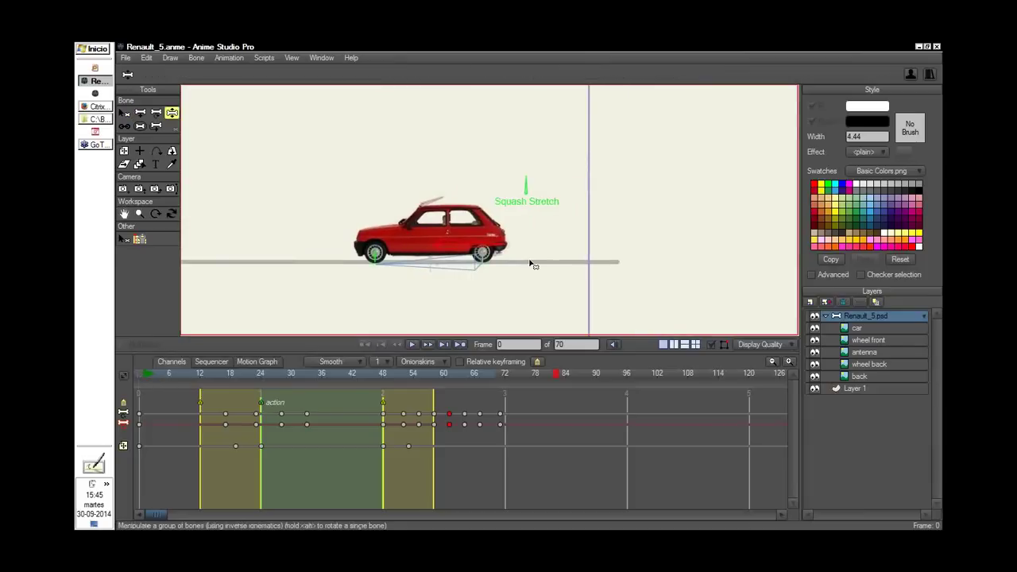
scroll(530, 261, up, 1)
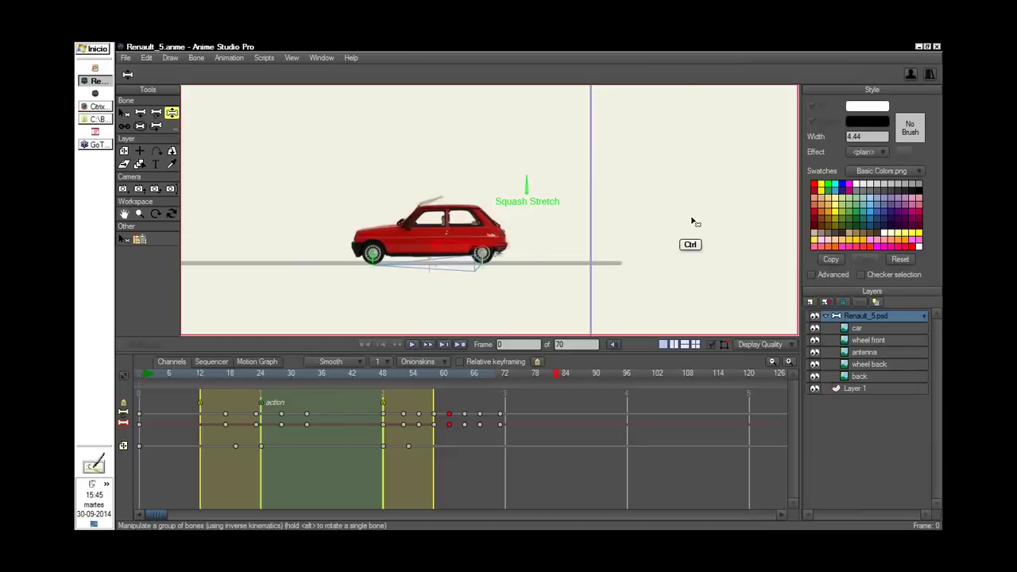
Create a new document and draw a rectangle in the middle of the canvas
key(ctrl+n)
key(s)
drag(429, 163, 541, 252)
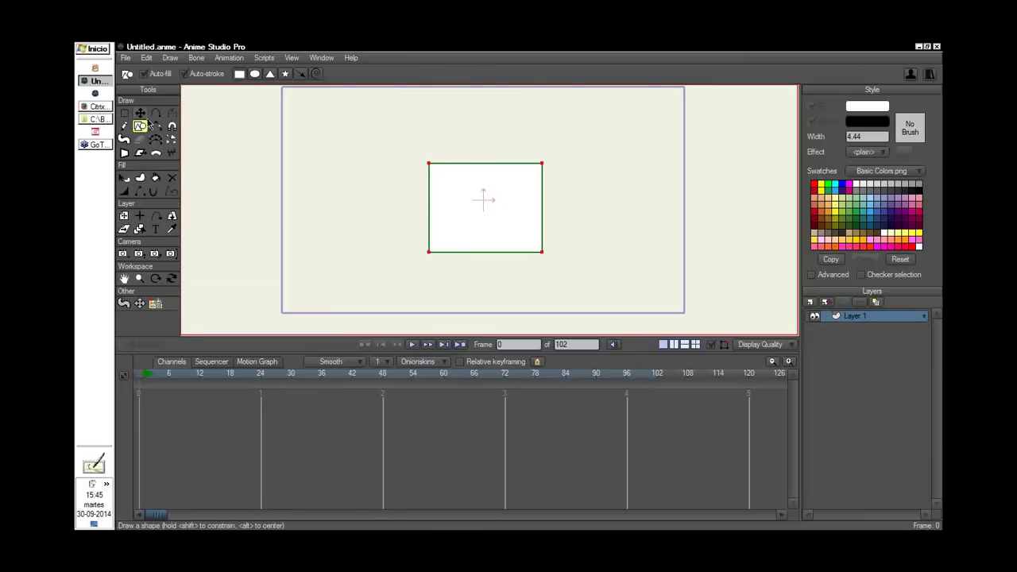
Try flattening the rectangle and widening it at frame 0, and undo the scaling
click(141, 113)
scroll(565, 245, up, 1)
drag(484, 161, 485, 191)
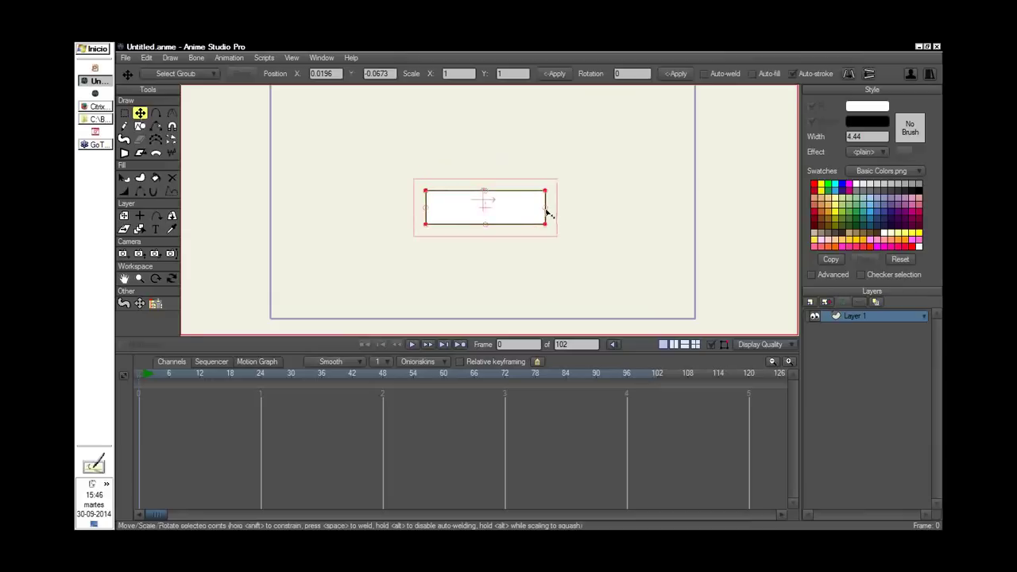
drag(544, 208, 606, 208)
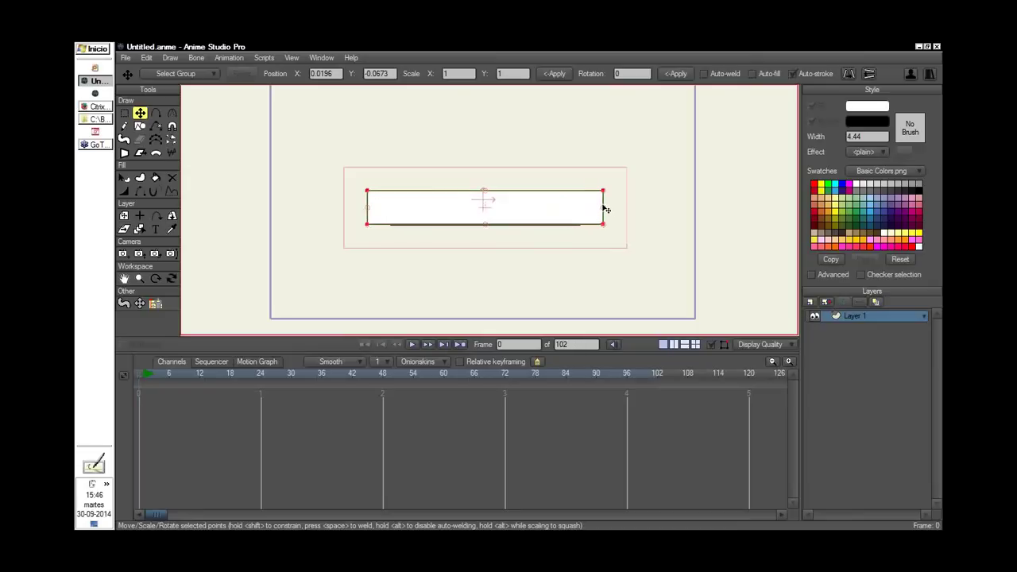
key(ctrl+z)
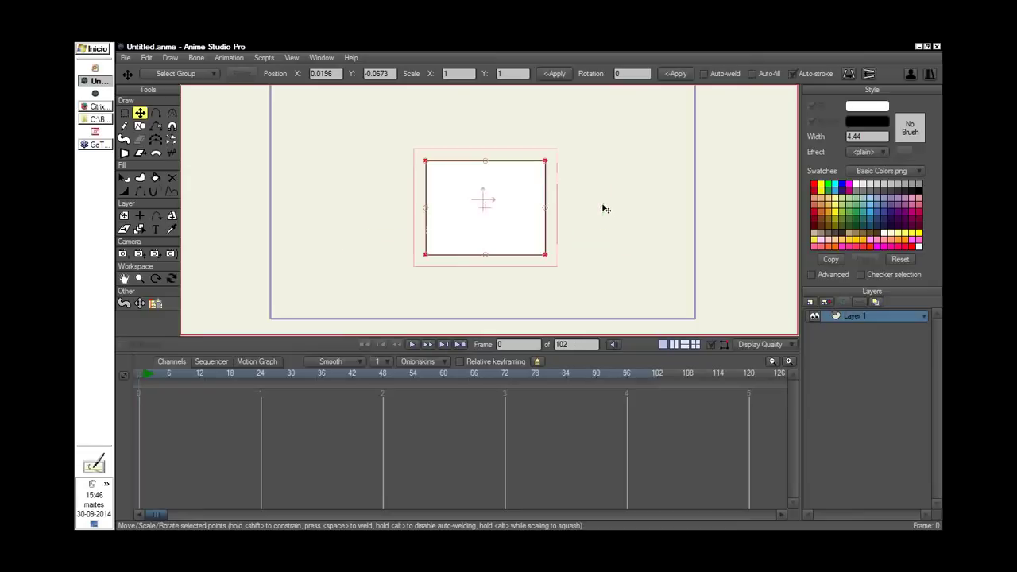
Squash the rectangle vertically and stretch it horizontally at frame 12
click(190, 374)
drag(486, 160, 487, 188)
drag(547, 211, 589, 212)
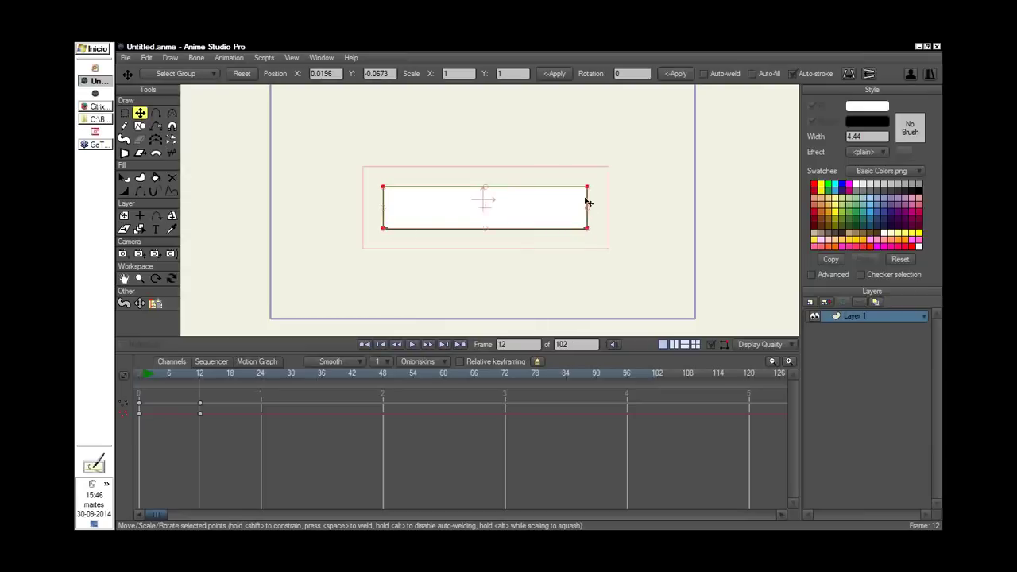
Stretch the rectangle into a tall, narrow shape at frame 23
drag(197, 376, 259, 409)
drag(485, 188, 487, 104)
drag(587, 208, 502, 222)
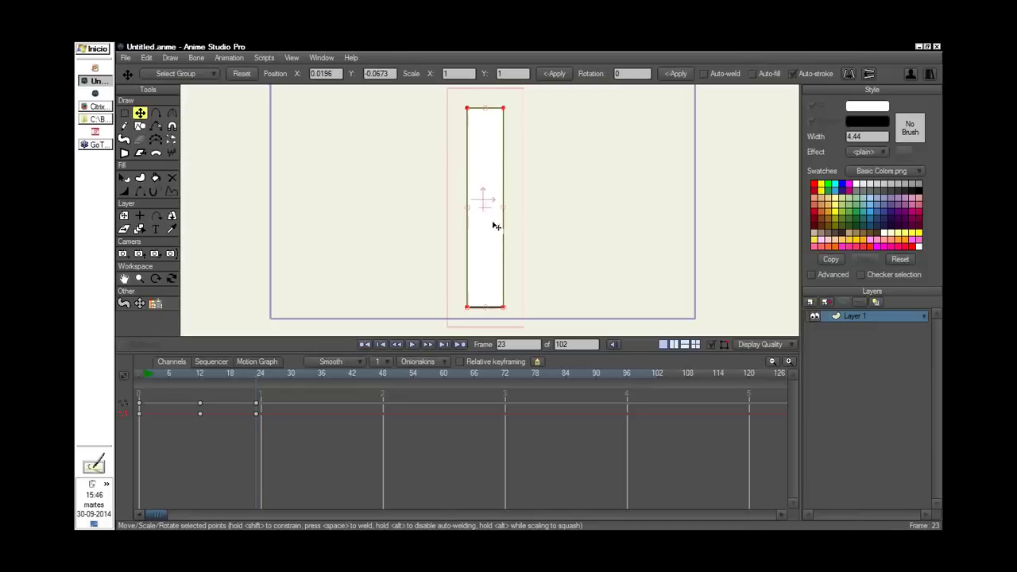
Scrub through the rectangle's squash and stretch animation, delete its keyframes and go back to frame 12
click(147, 375)
drag(147, 376, 292, 387)
key(Delete)
click(200, 376)
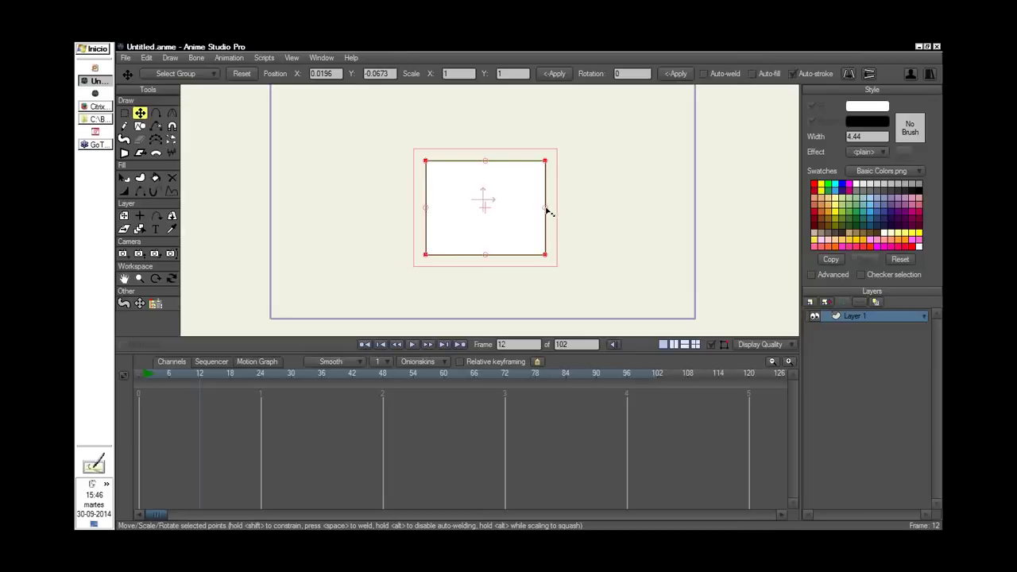
mouse_move(546, 212)
mouse_down()
mouse_move(597, 209)
mouse_move(509, 209)
mouse_move(588, 220)
mouse_move(517, 211)
mouse_move(581, 220)
mouse_move(539, 221)
mouse_up()
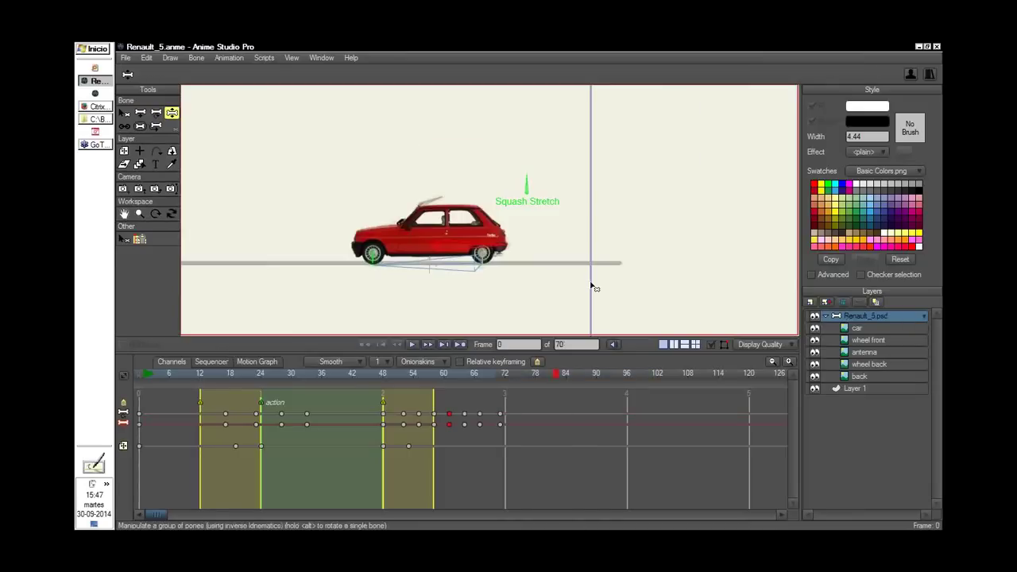
Test the car's Squash Stretch control bone by tilting it both ways, and view the rig's list of actions
drag(522, 192, 602, 179)
mouse_move(519, 181)
mouse_down()
mouse_move(503, 186)
mouse_move(548, 181)
mouse_move(520, 182)
mouse_move(533, 170)
mouse_up()
key(ctrl+shift+a)
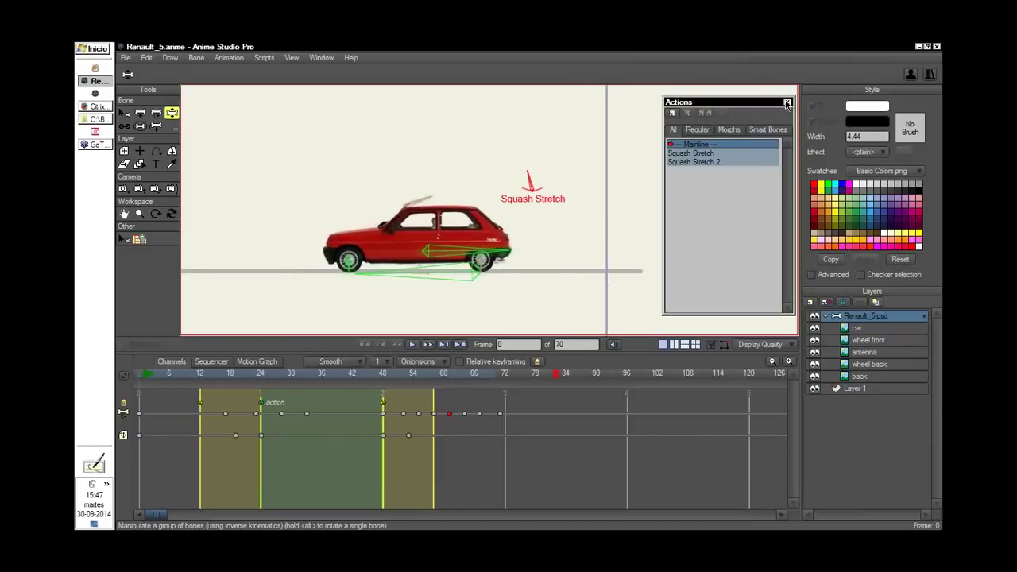
click(786, 102)
mouse_move(533, 175)
mouse_down()
mouse_move(551, 170)
mouse_move(541, 172)
mouse_up()
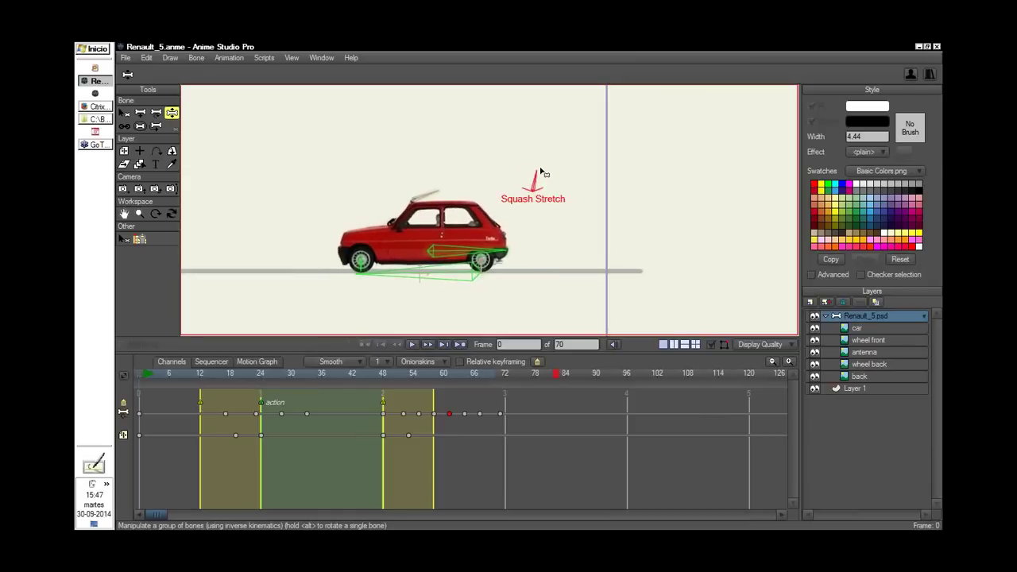
drag(541, 172, 538, 164)
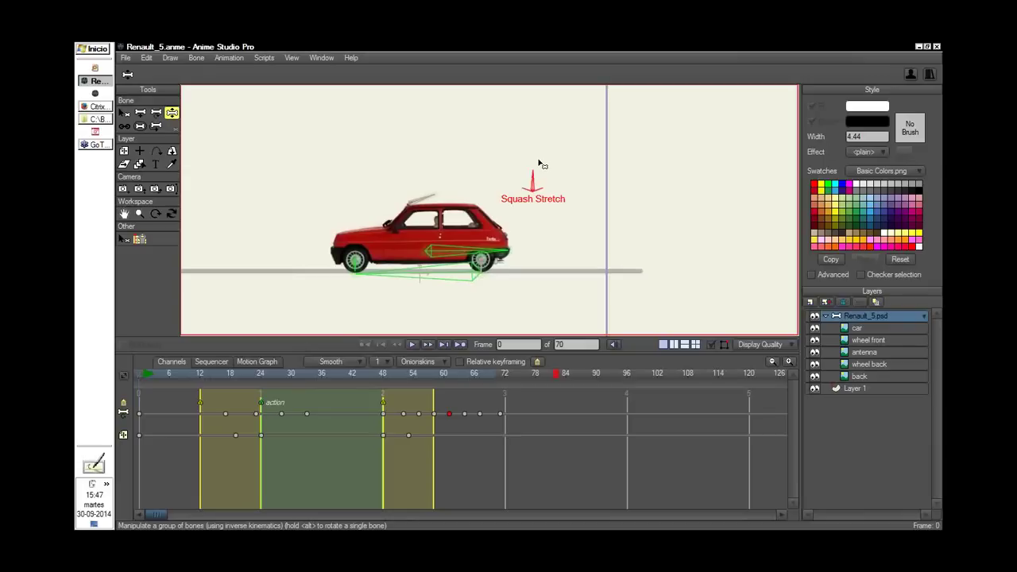
Using the Transform Bone tool, add an upright resting keyframe for the Squash Stretch bone at frame 17
click(221, 368)
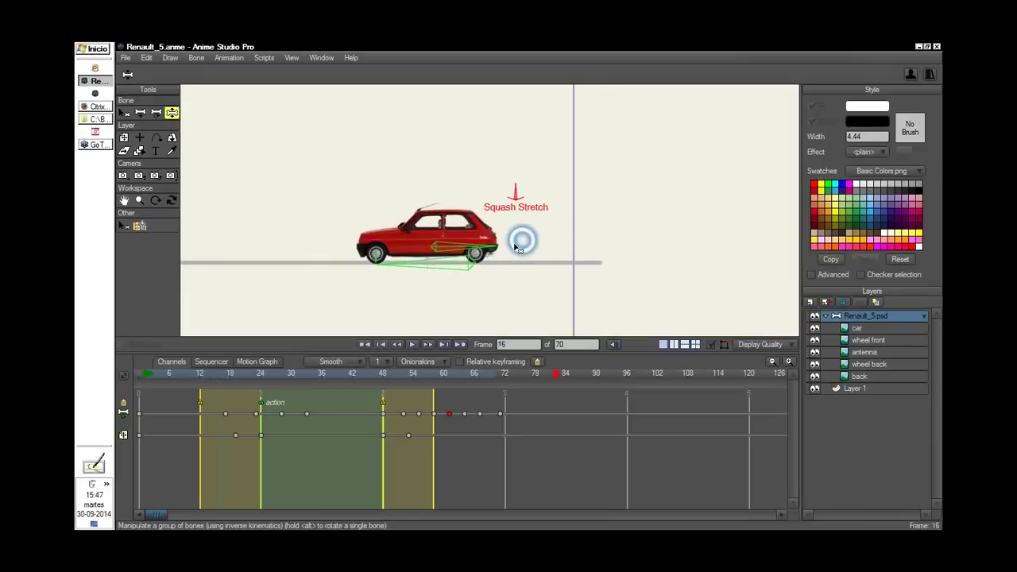
click(156, 114)
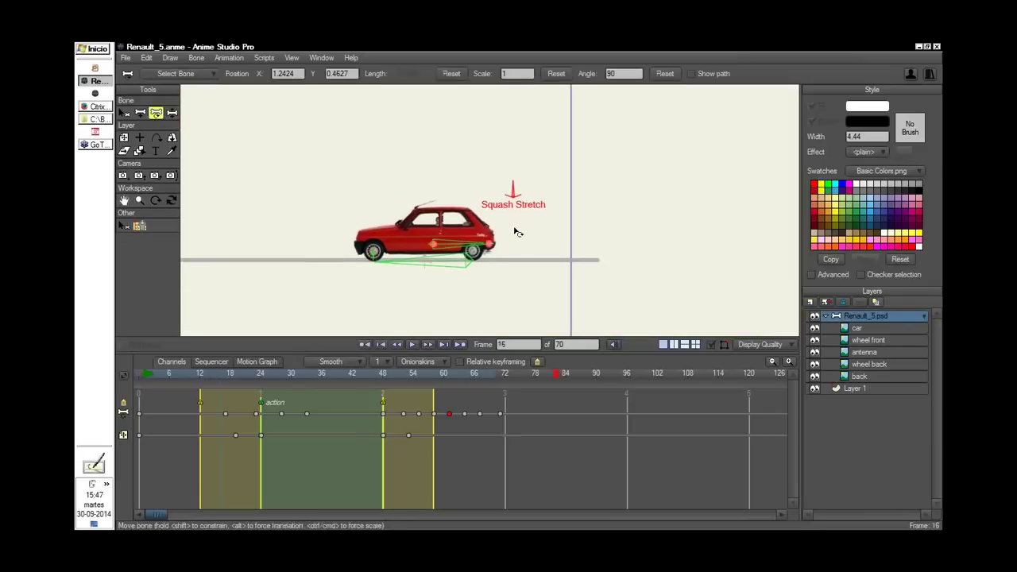
key(shift)
drag(569, 160, 599, 162)
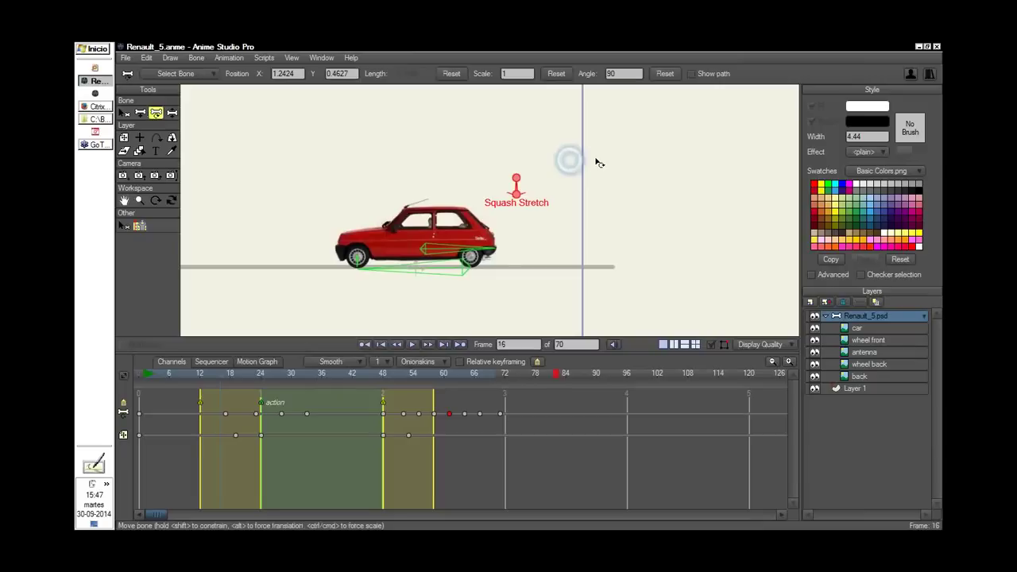
drag(595, 158, 544, 257)
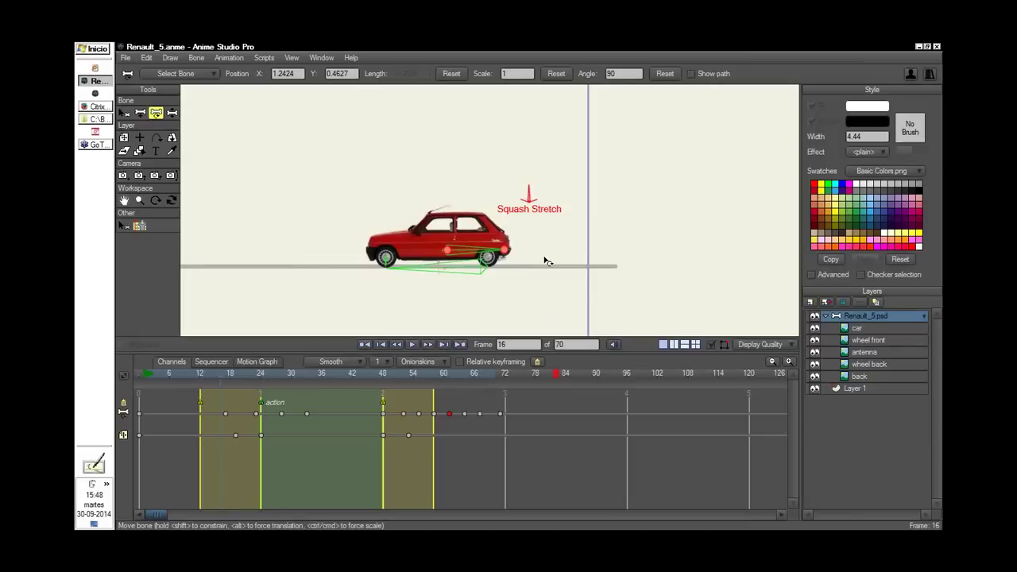
click(227, 375)
drag(554, 235, 609, 180)
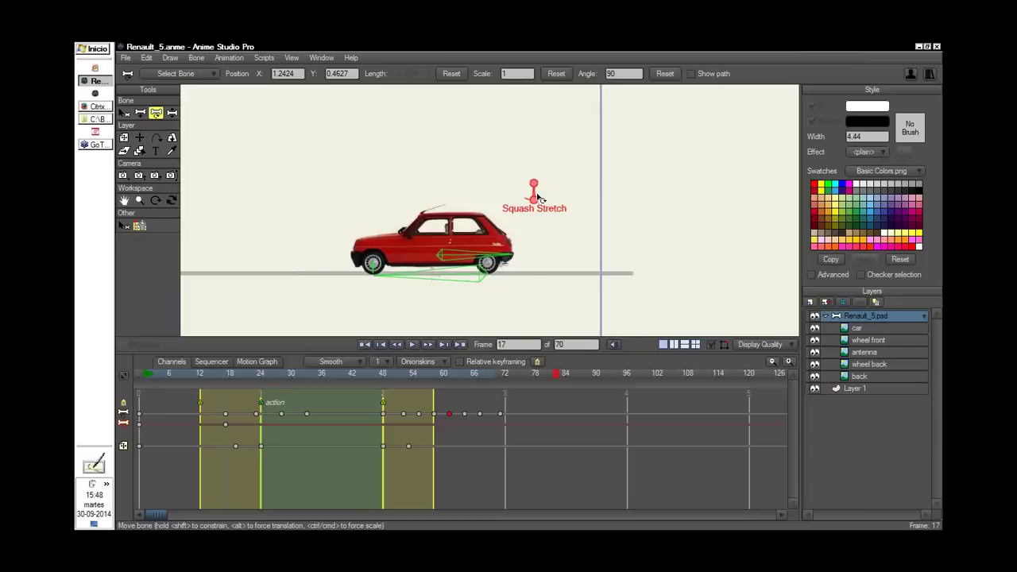
Key the Squash Stretch bone at frame 24, and at frame 28 tilt it backward to the left to stretch the car
drag(246, 377, 260, 382)
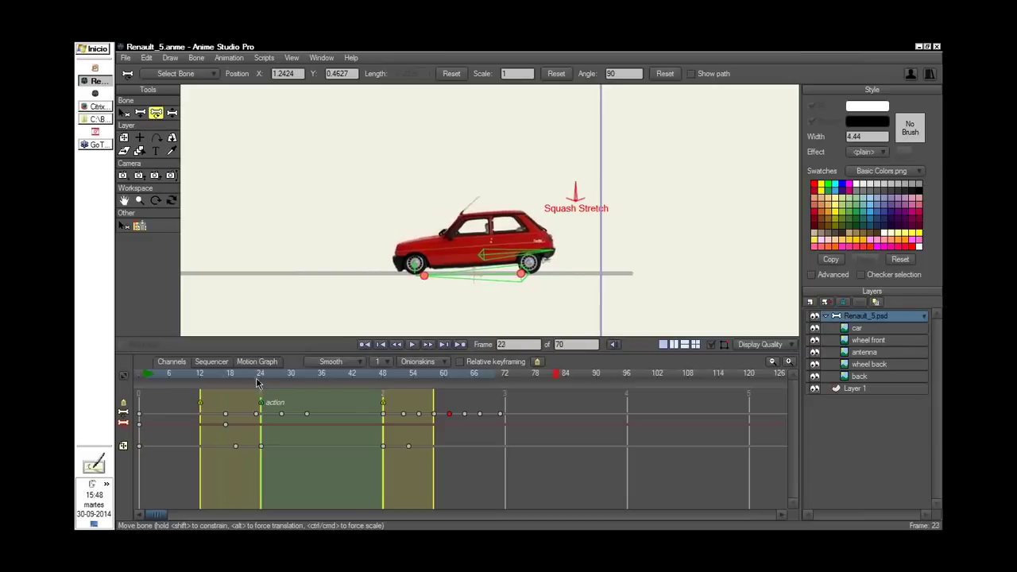
drag(577, 191, 597, 188)
click(226, 378)
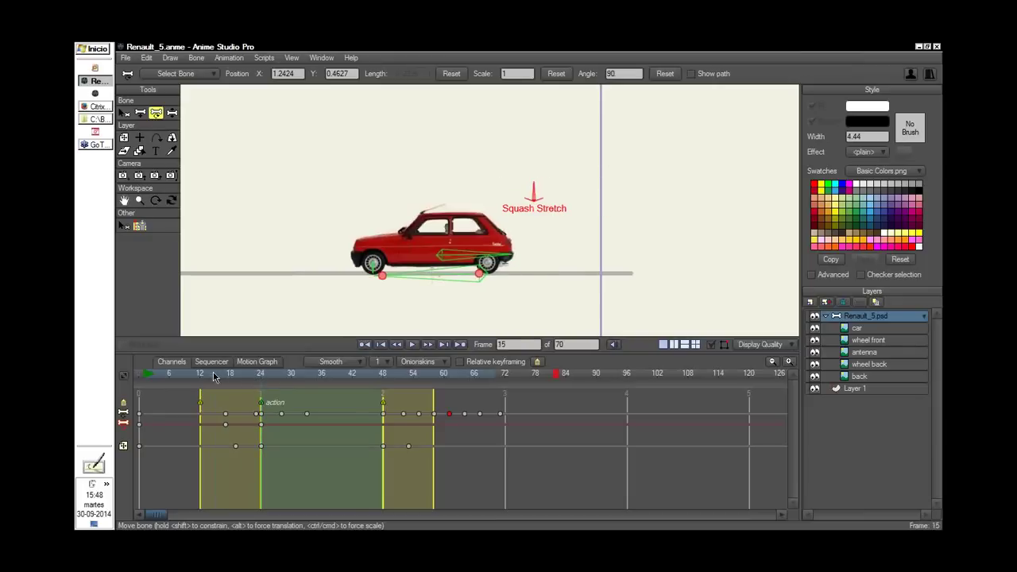
drag(229, 379, 283, 407)
drag(514, 194, 498, 191)
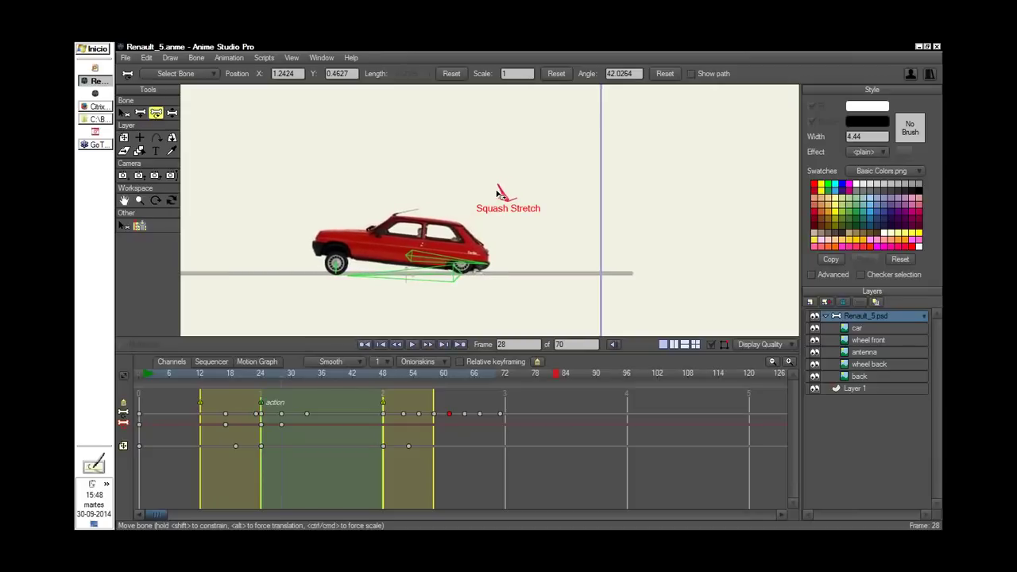
At frame 32, return the Squash Stretch bone upright to 90 degrees, and move that keyframe to frame 33
drag(218, 377, 301, 392)
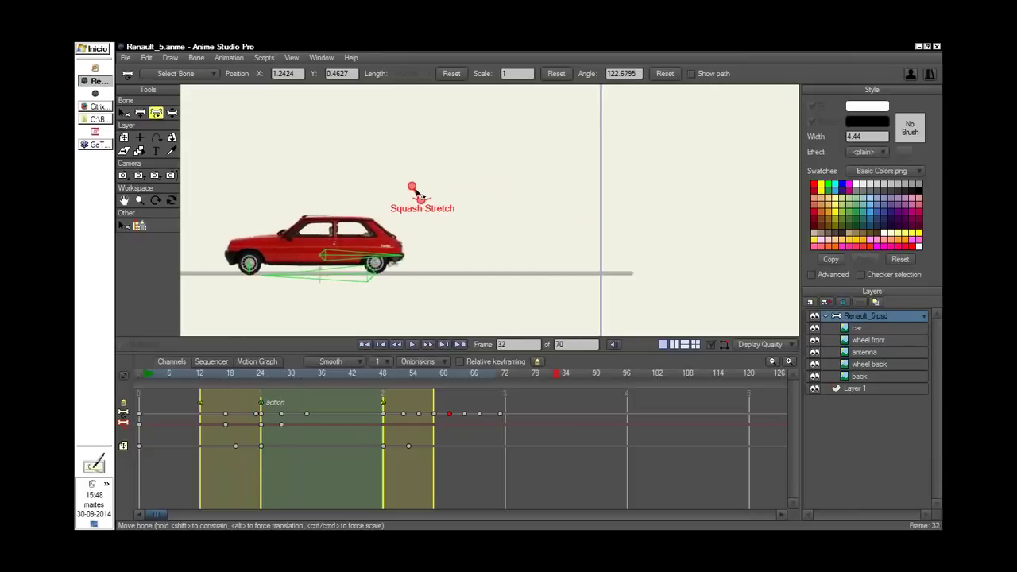
drag(419, 194, 421, 186)
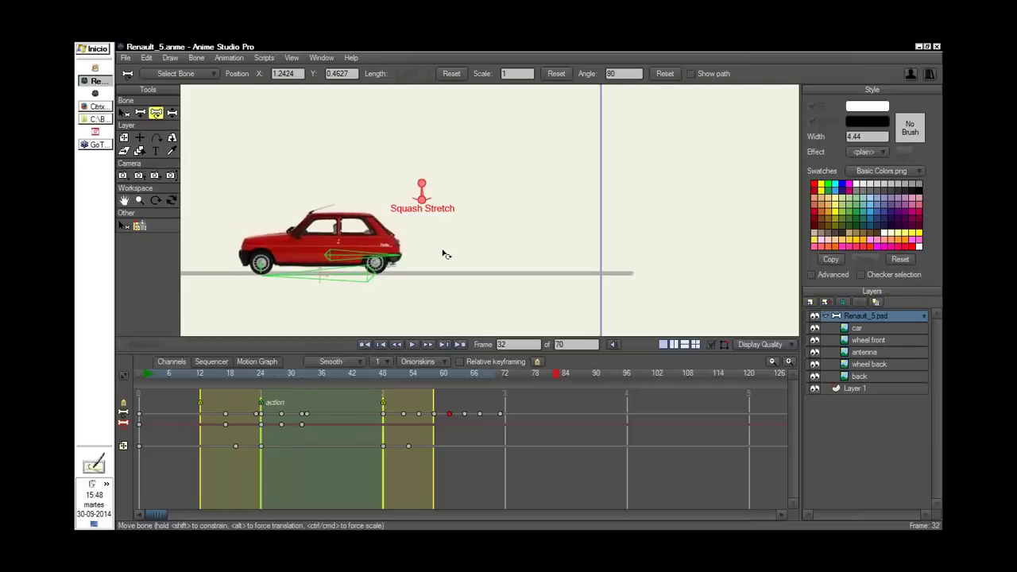
drag(302, 425, 307, 425)
Scrub through the drive and paste the upright Squash Stretch keyframe at frame 48
drag(216, 375, 385, 382)
key(z)
click(247, 378)
drag(508, 241, 552, 228)
key(ctrl+v)
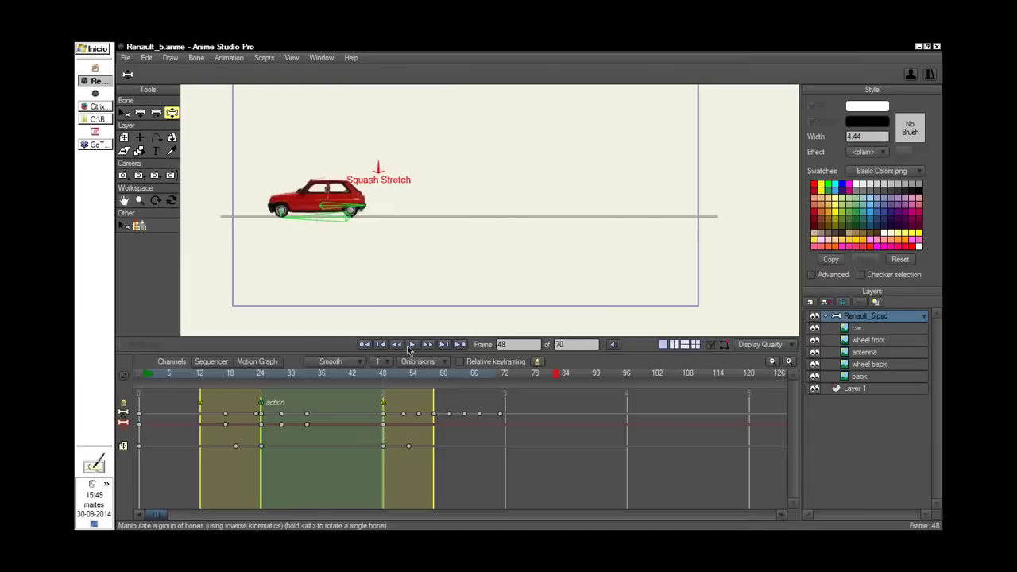
At frame 52, tilt the Squash Stretch bone to the right to about 47 degrees to squash the car
click(390, 377)
drag(390, 377, 404, 379)
key(t)
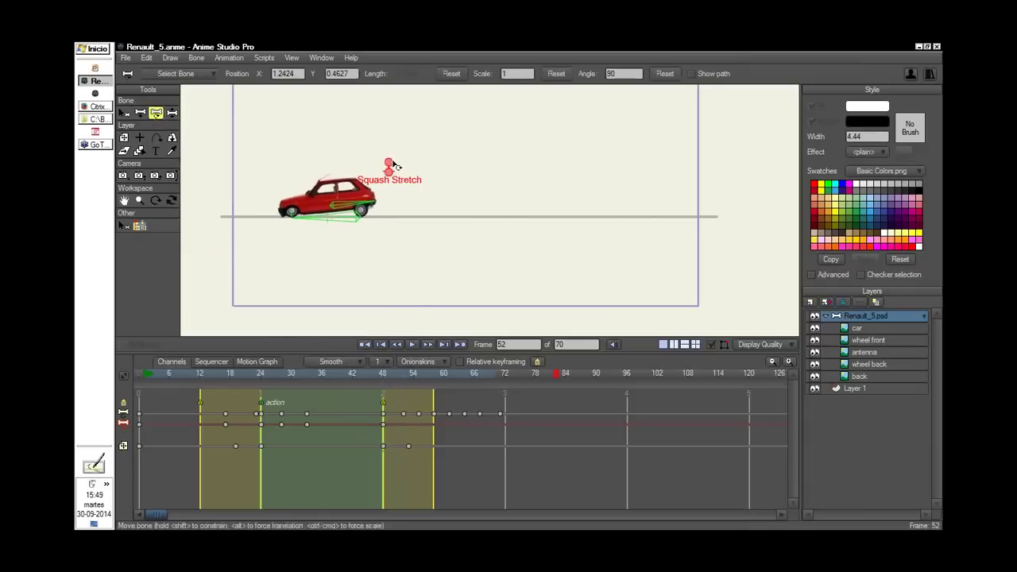
drag(399, 164, 415, 167)
Graph the Squash Stretch bone's angle and add progressively smaller alternating stretch and squash keyframes at frames 56, 59, 61 and 64
drag(412, 378, 424, 378)
drag(442, 197, 493, 191)
drag(486, 192, 583, 211)
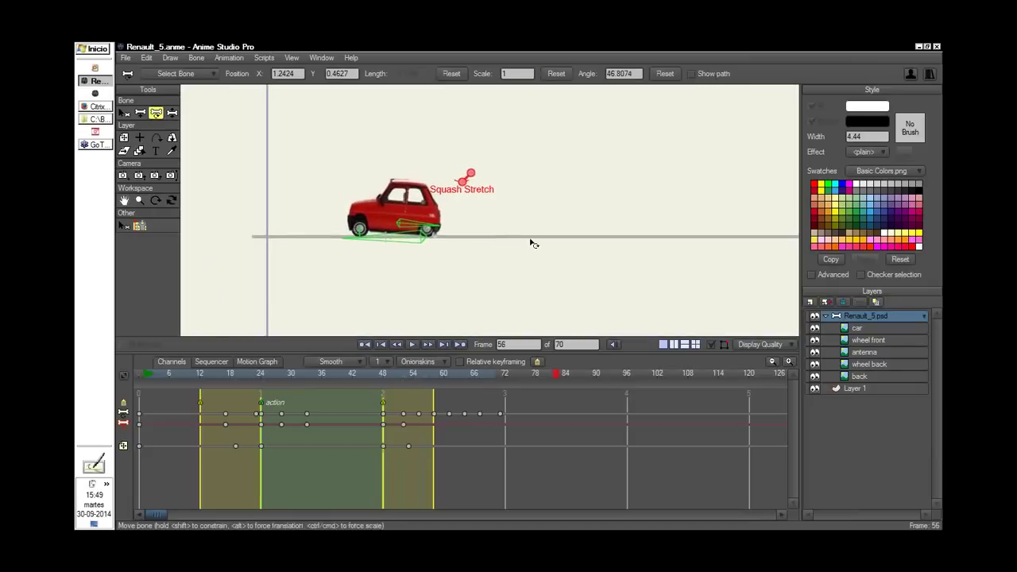
click(267, 366)
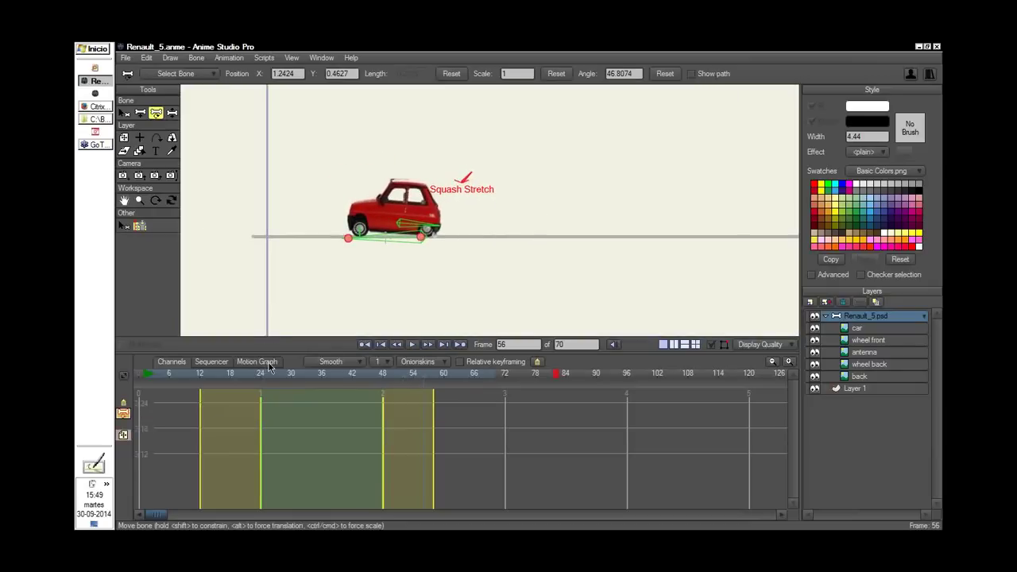
click(123, 414)
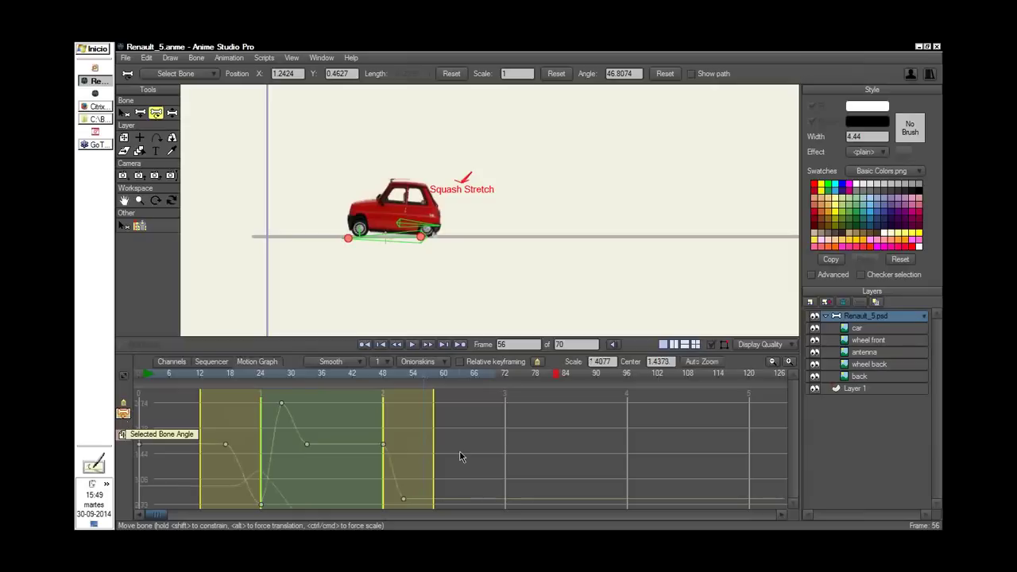
click(440, 418)
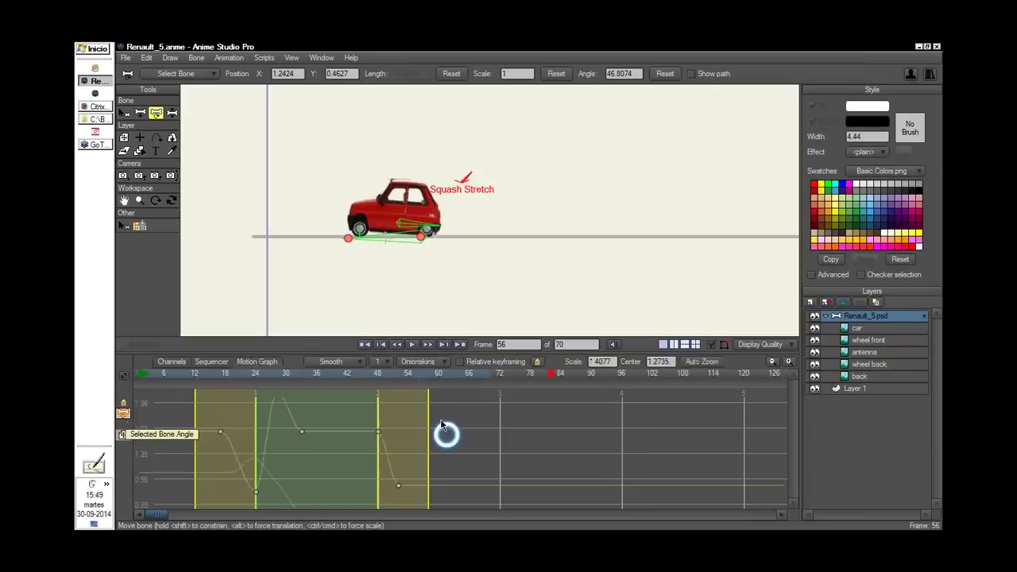
click(424, 483)
drag(424, 483, 460, 444)
Copy the bone's resting keyframe from frame 48 to frame 67 to end the damped bounce upright
click(472, 380)
drag(473, 379, 475, 379)
click(378, 439)
key(ctrl+c)
key(ctrl+v)
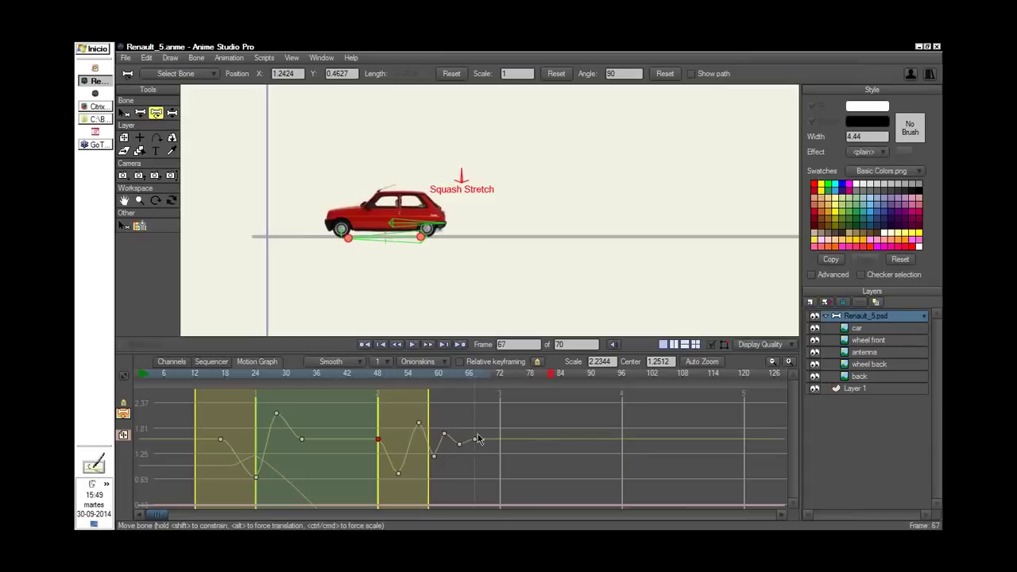
Scrub through the animation to examine the damped squash and stretch, first over the motion graph and again over the keyframe channels
click(370, 380)
drag(371, 382, 473, 477)
key(z)
click(209, 376)
drag(329, 389, 167, 422)
scroll(336, 250, down, 3)
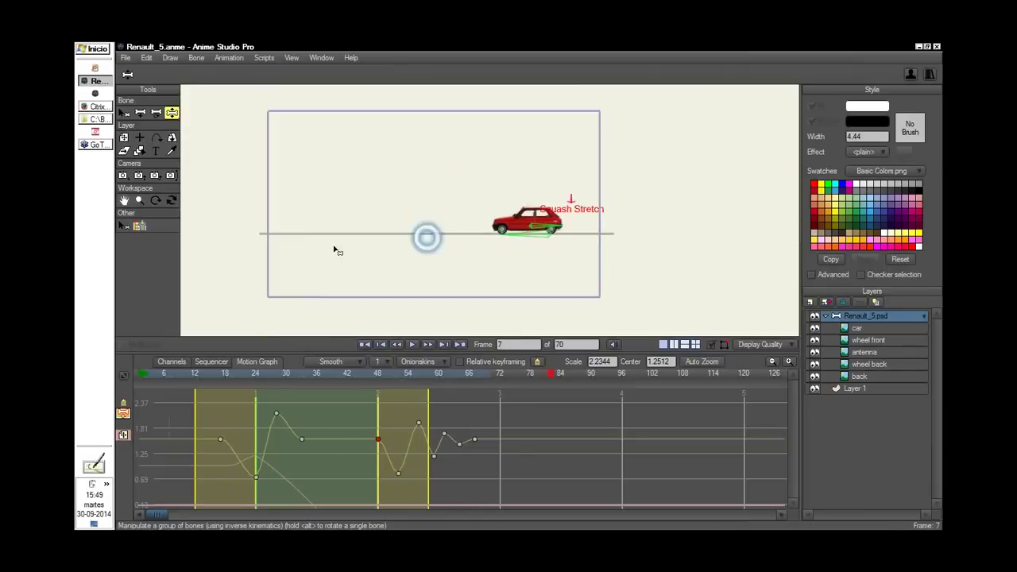
click(181, 364)
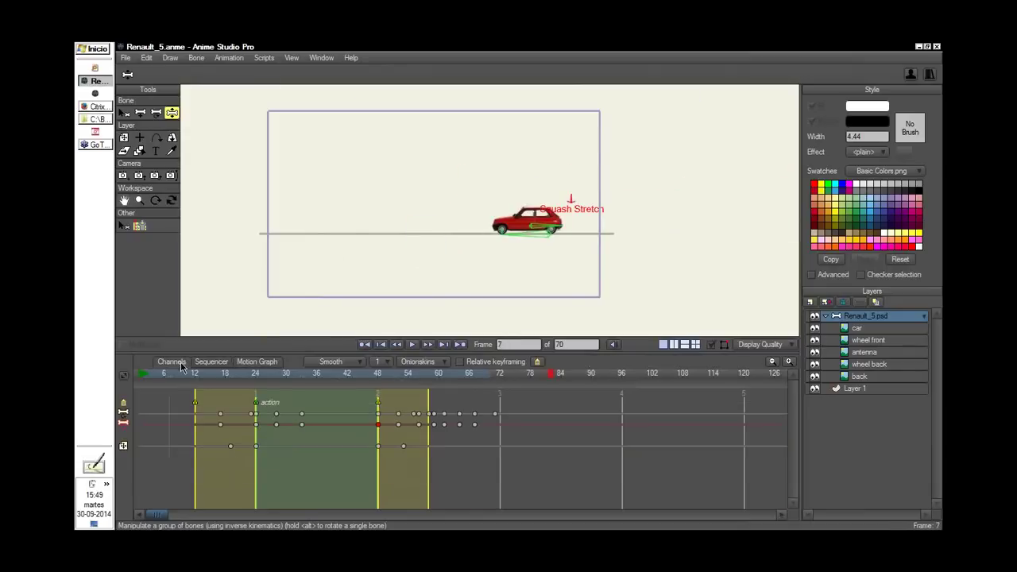
scroll(548, 260, up, 3)
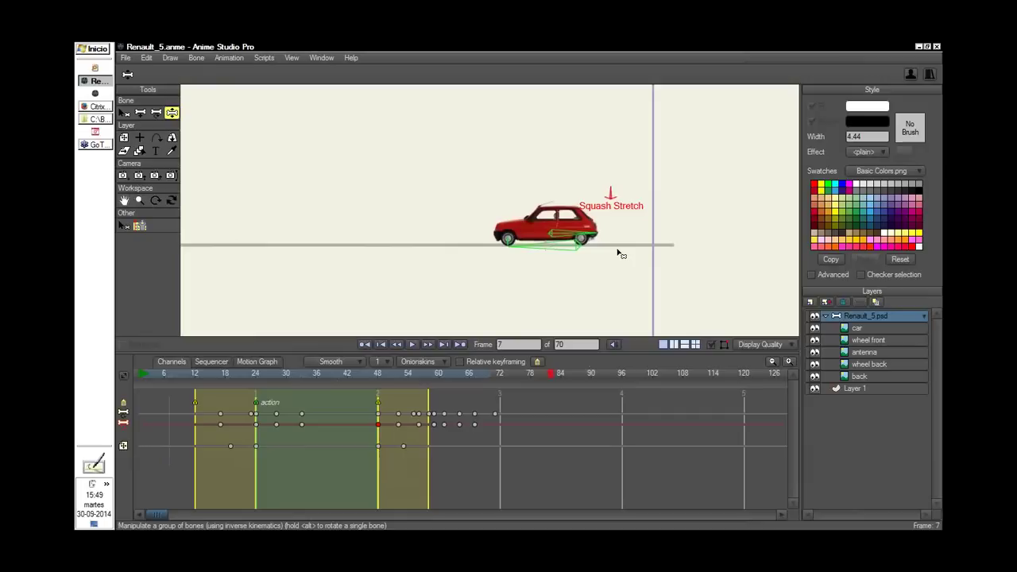
drag(211, 378, 204, 420)
Test tilting the car's base bone at frame 0, and add a resting keyframe for it at frame 17 with the Transform Bone tool
click(135, 380)
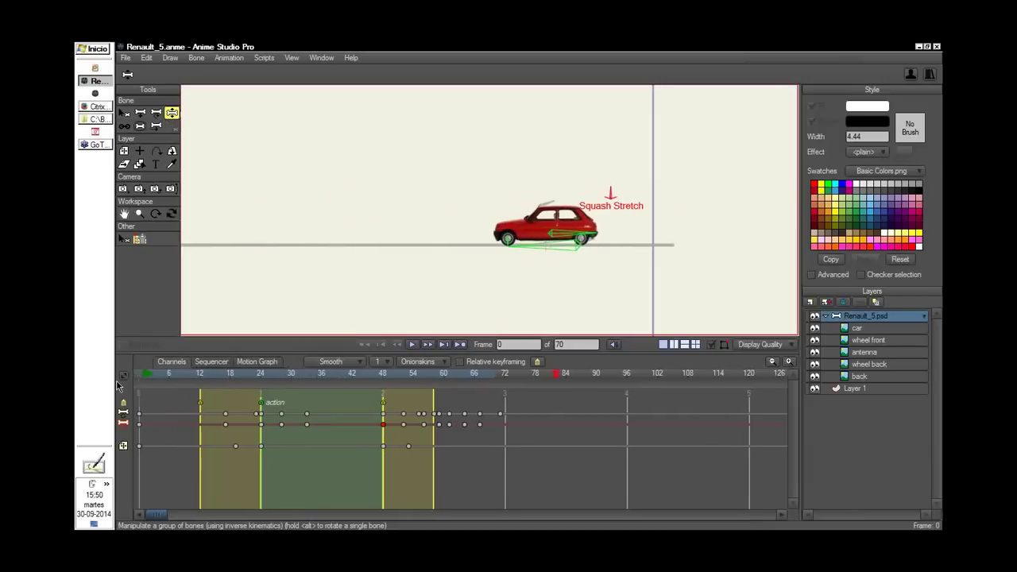
mouse_move(586, 263)
mouse_down()
mouse_move(606, 238)
mouse_move(572, 259)
mouse_up()
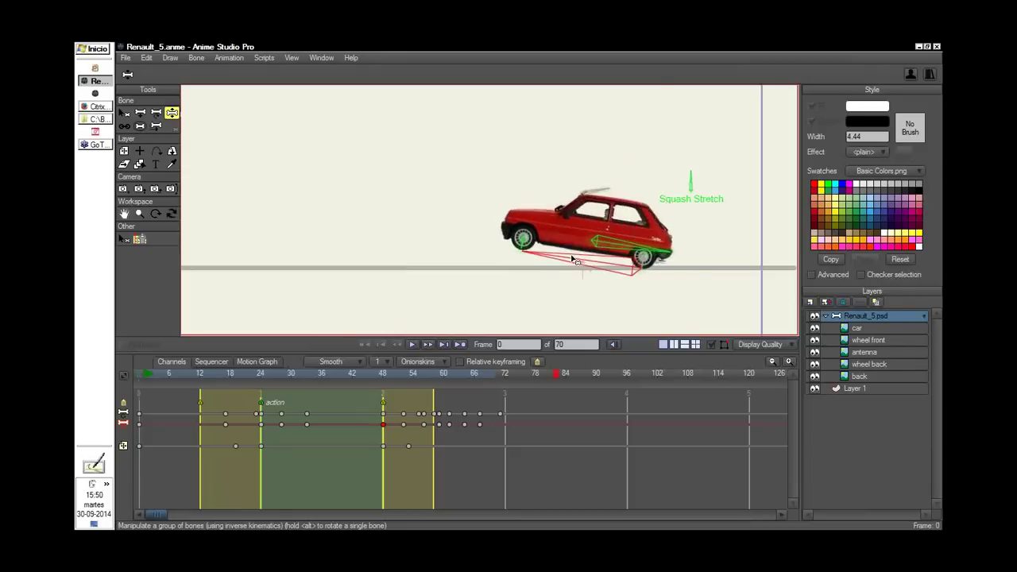
click(223, 373)
click(223, 373)
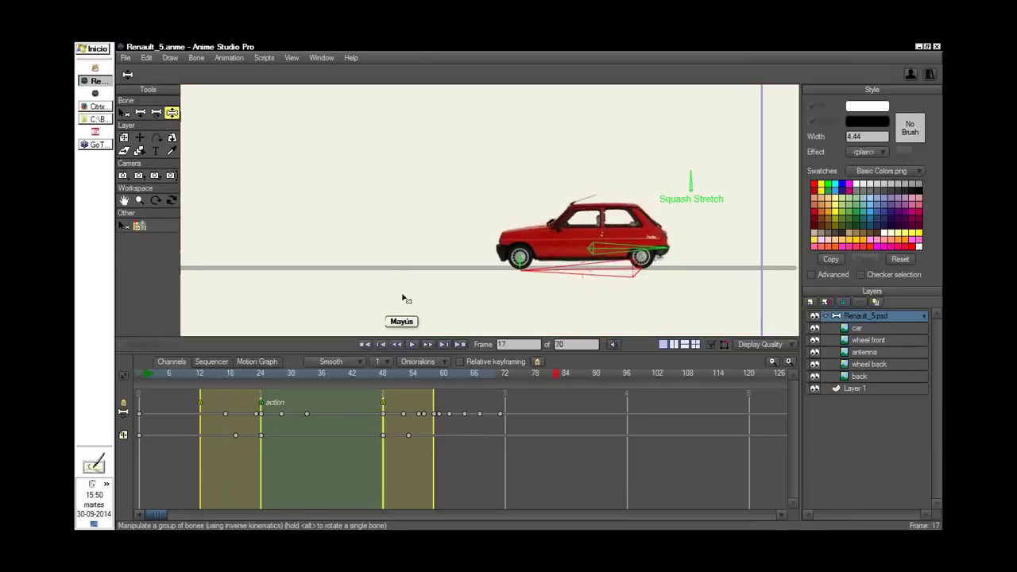
scroll(553, 259, down, 3)
click(125, 113)
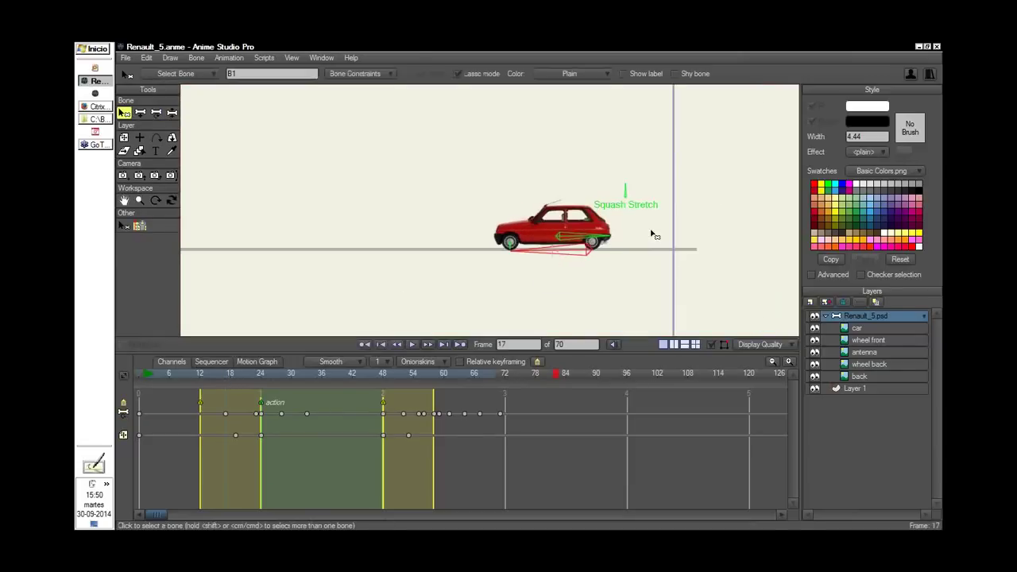
click(155, 112)
key(shift)
click(513, 253)
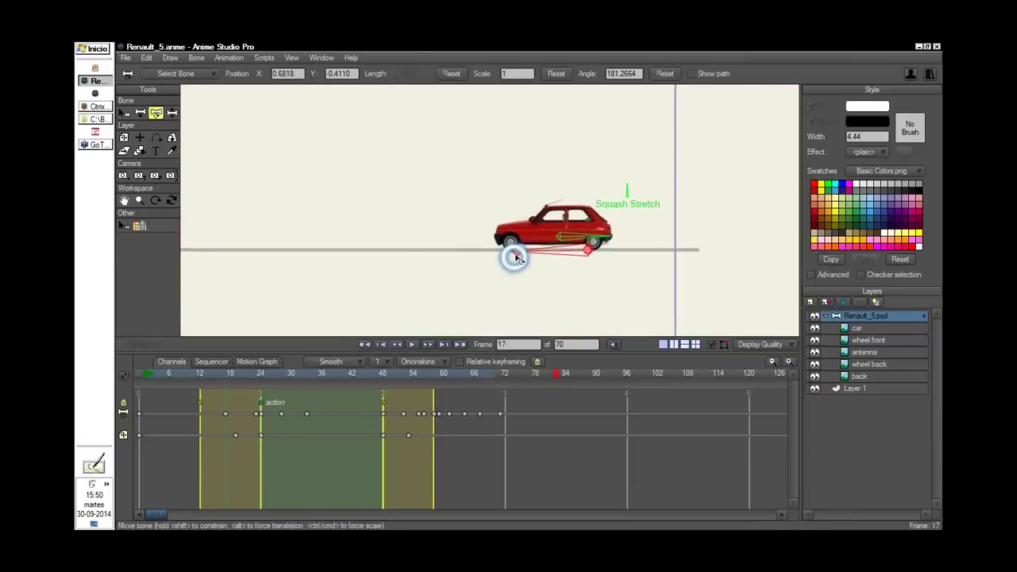
Rotate the base bone to about 150 degrees at frame 24 to lift the front wheels, and set it back level at frame 27
drag(228, 374, 260, 389)
drag(597, 252, 605, 238)
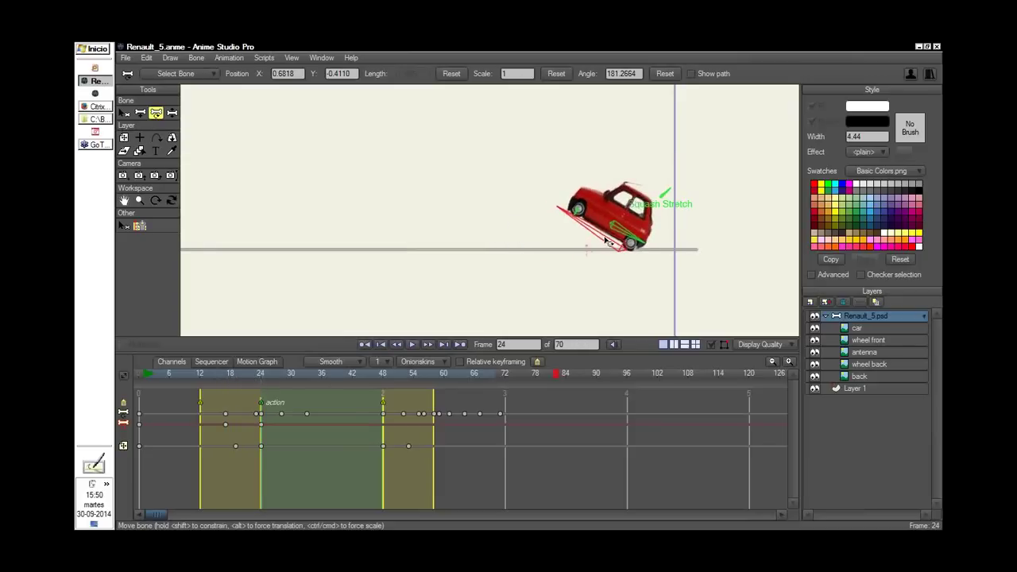
click(224, 378)
drag(225, 384, 275, 434)
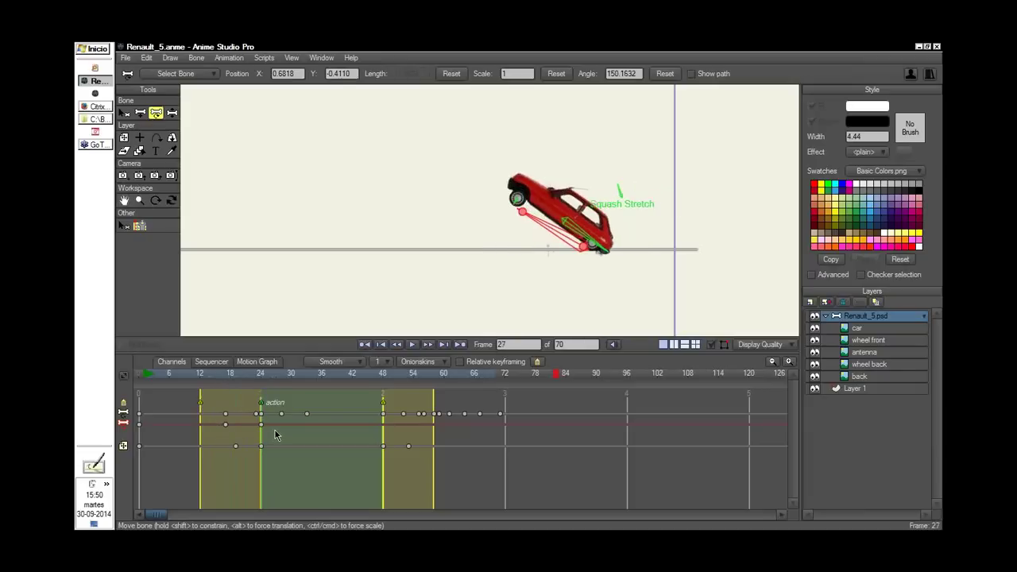
drag(536, 231, 533, 254)
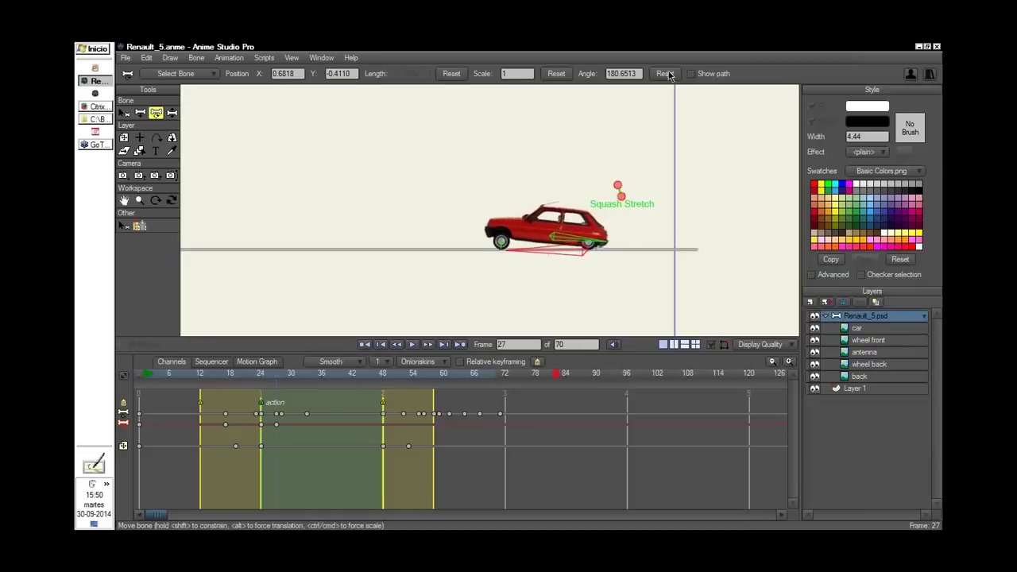
Move the base bone's raised keyframe to frame 23, and rotate the bone at frame 24 to lift the front again
click(251, 379)
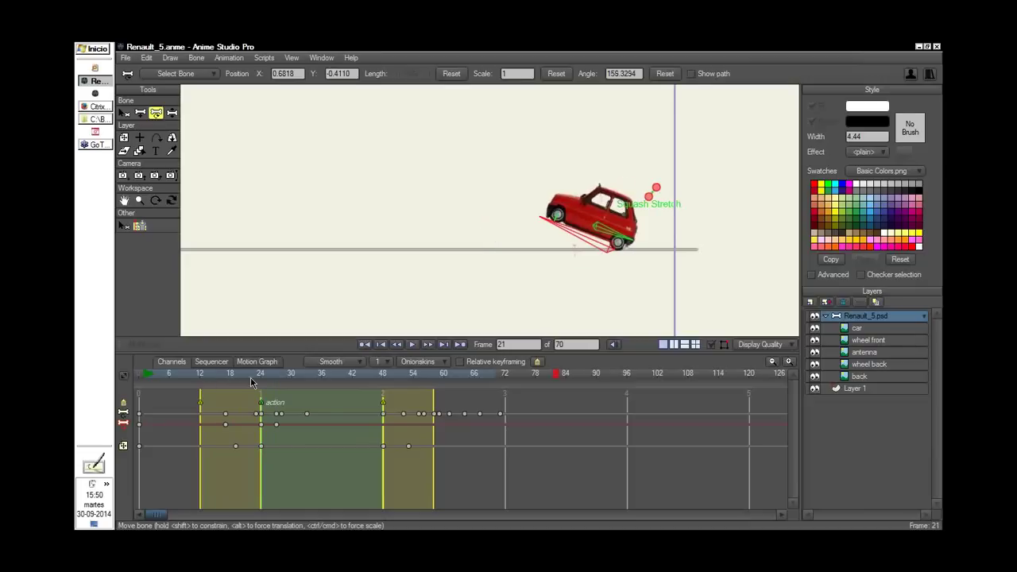
click(281, 383)
click(229, 423)
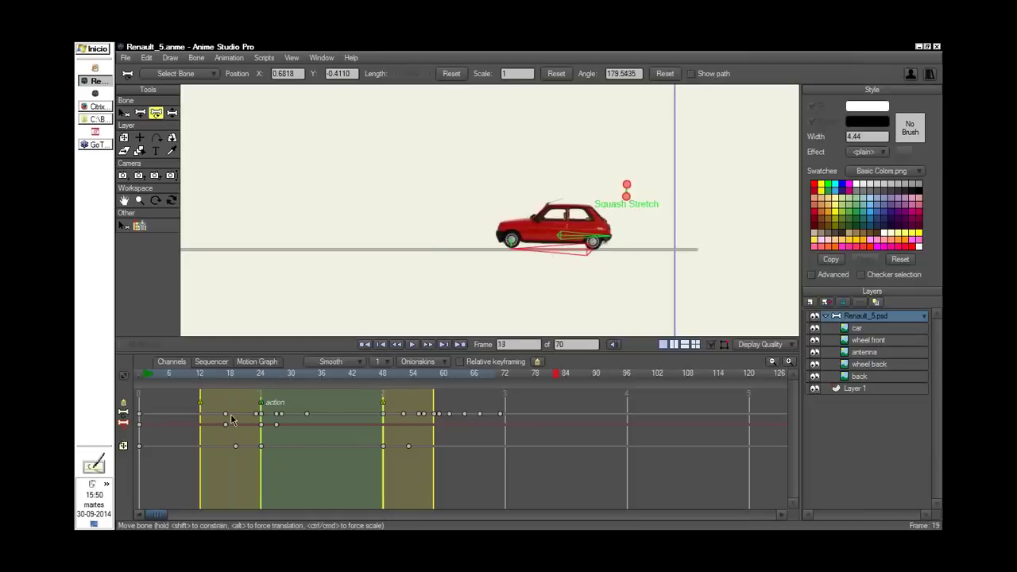
drag(230, 425, 255, 427)
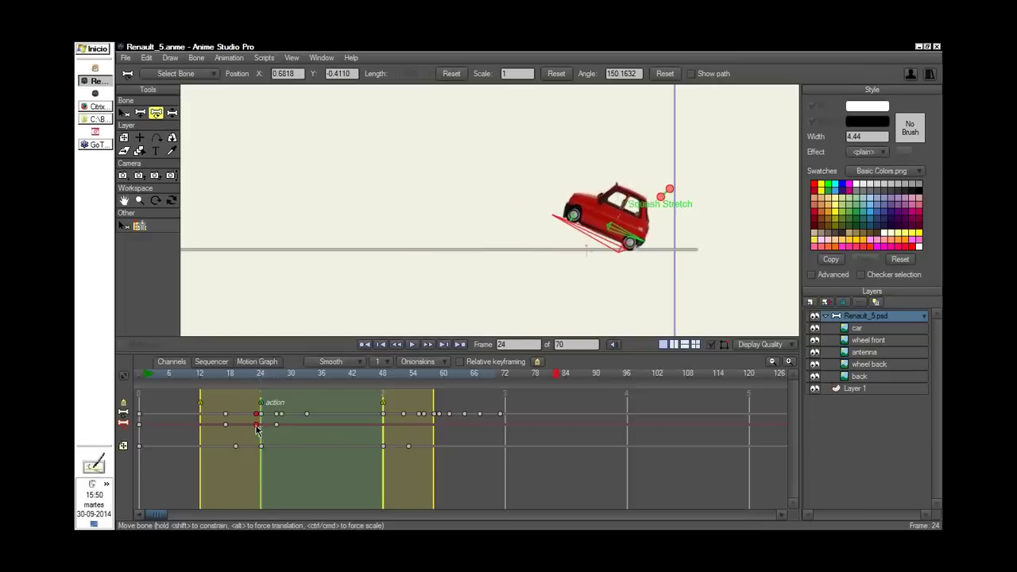
drag(548, 242, 583, 231)
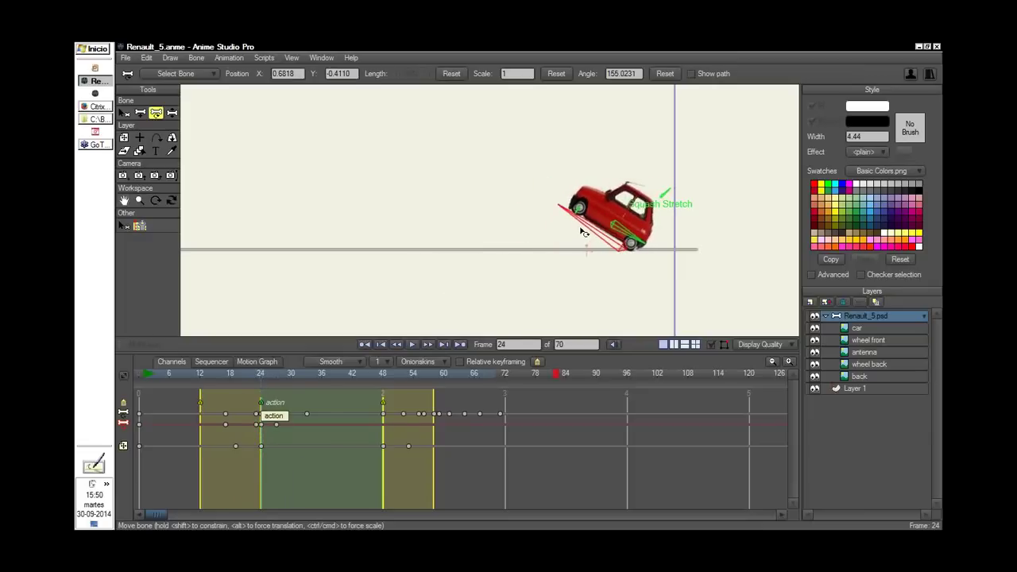
Key the base bone's resting angle and position at frame 48
drag(238, 373, 347, 429)
drag(500, 269, 622, 260)
drag(318, 375, 383, 399)
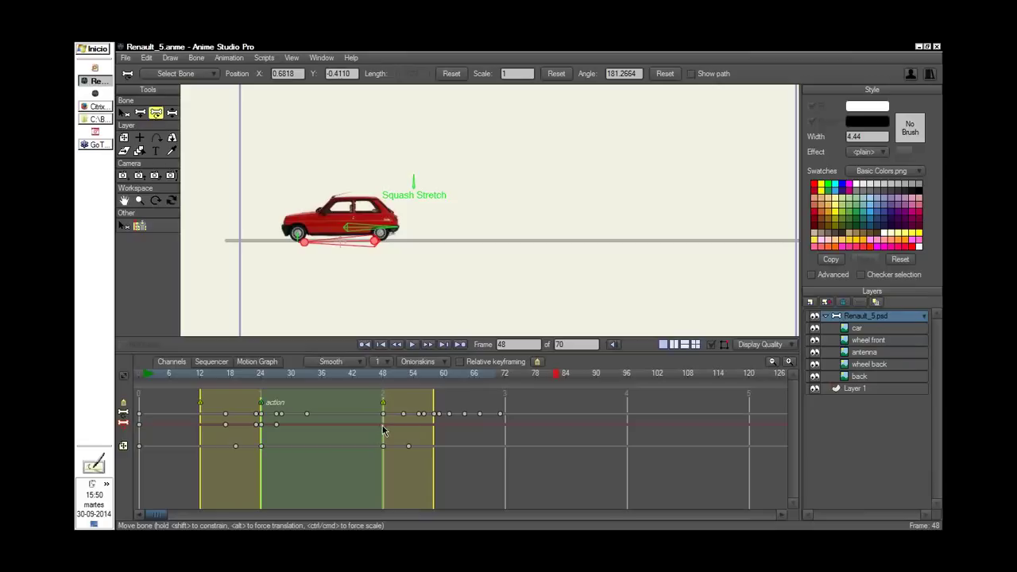
drag(459, 242, 505, 236)
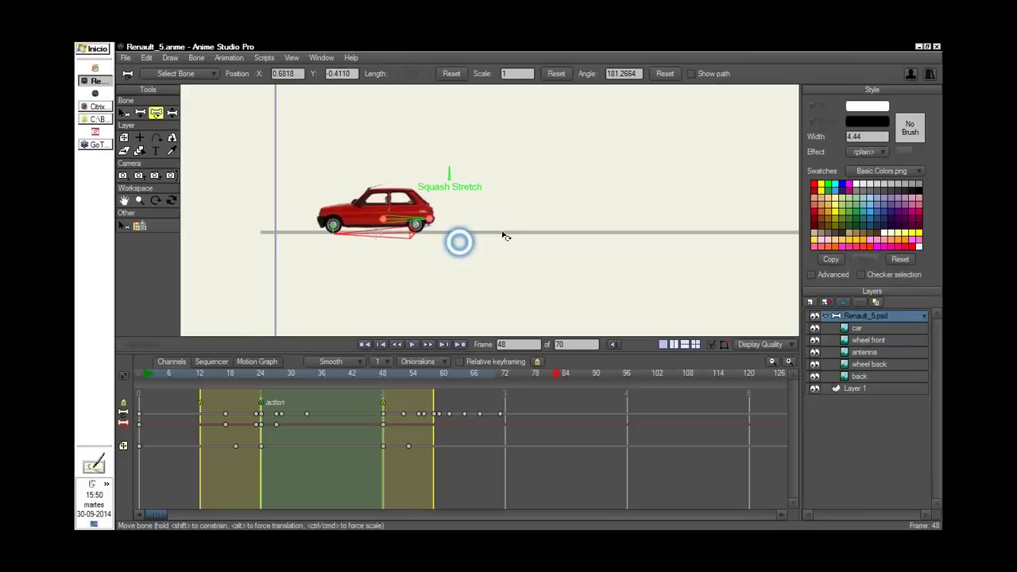
drag(452, 257, 506, 250)
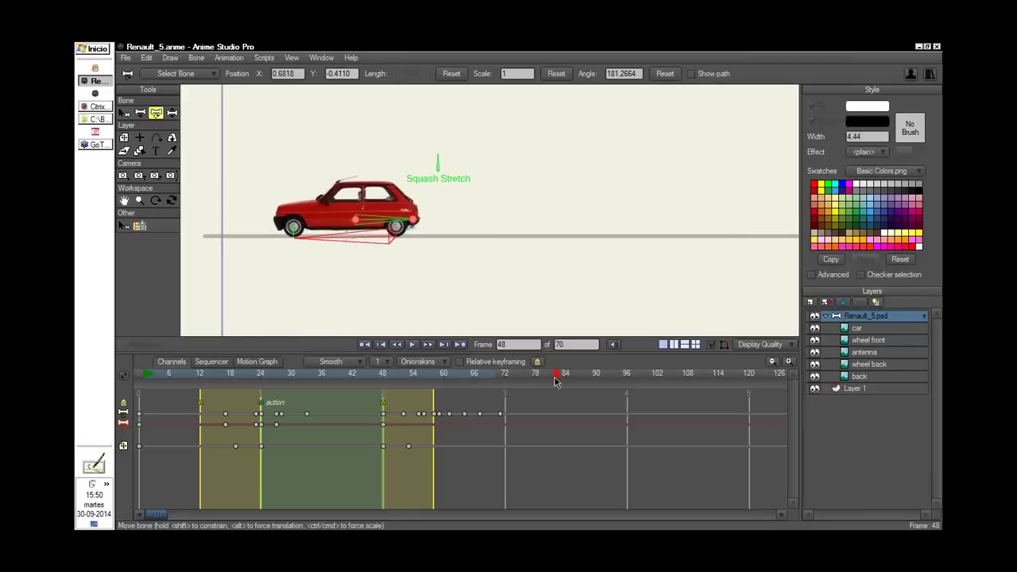
click(443, 93)
click(451, 73)
click(389, 236)
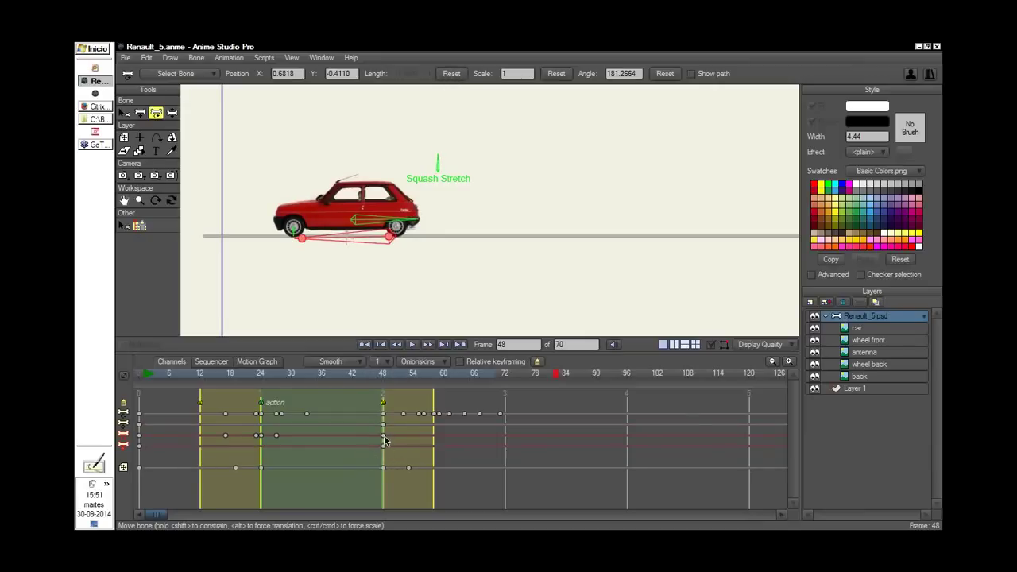
At frame 52, move and rotate the base bone to about 204 degrees to lift the rear wheels, and paste its frame 48 keyframes at frame 54
drag(385, 376, 404, 381)
drag(402, 235, 385, 200)
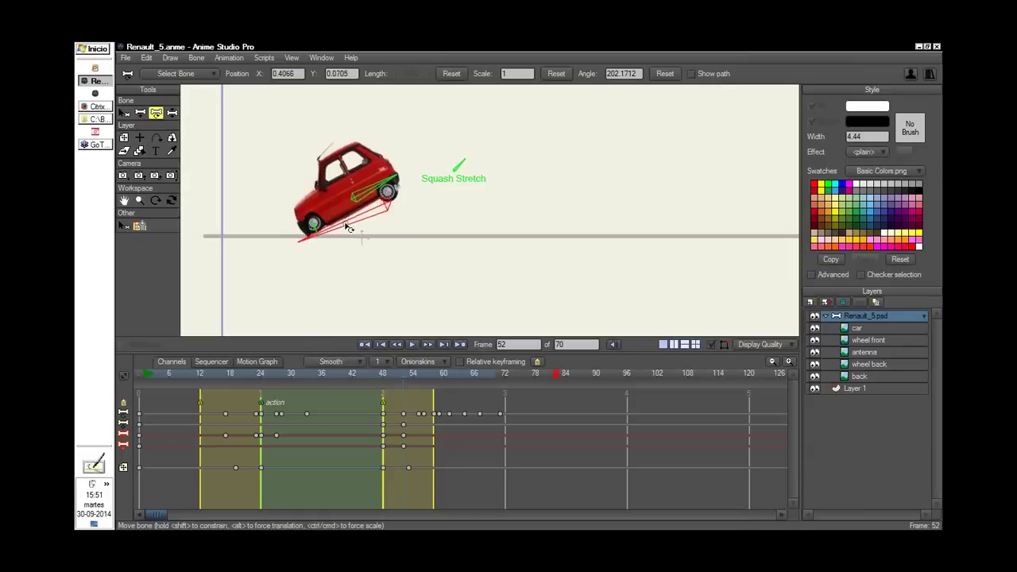
click(384, 395)
click(390, 397)
drag(389, 393, 413, 413)
click(385, 437)
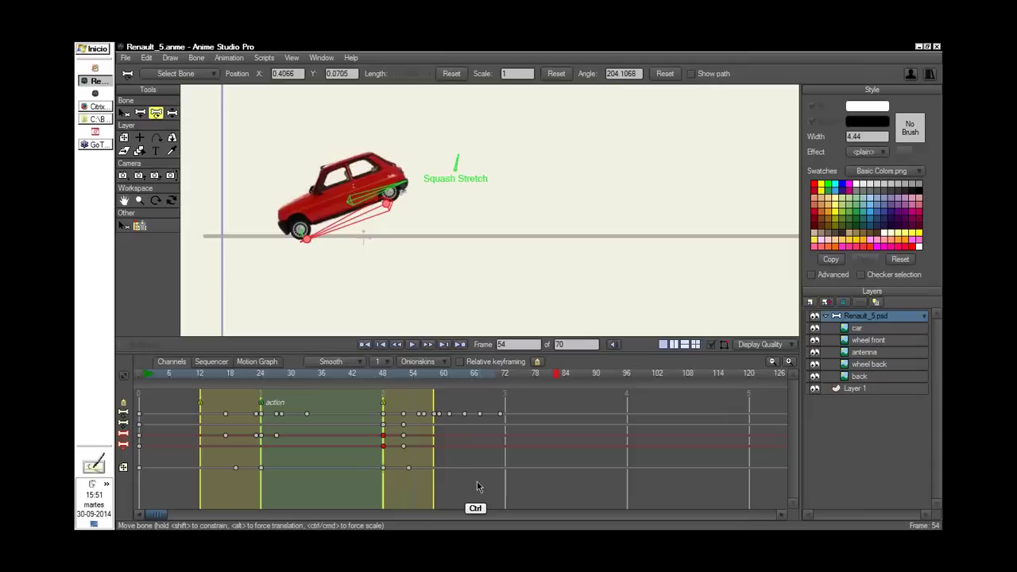
key(ctrl+v)
Hide the rig's bones, then play and scrub the whole animation to examine the wheel lifts at the start and stop
drag(374, 375, 469, 446)
key(shift+space)
scroll(702, 213, down, 4)
click(143, 375)
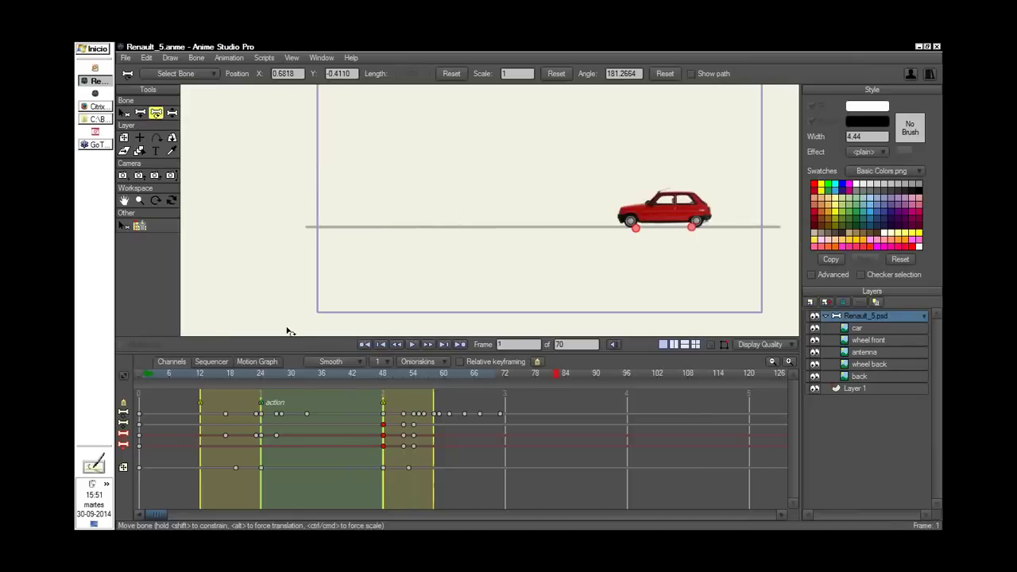
key(z)
drag(567, 253, 509, 263)
drag(586, 278, 616, 275)
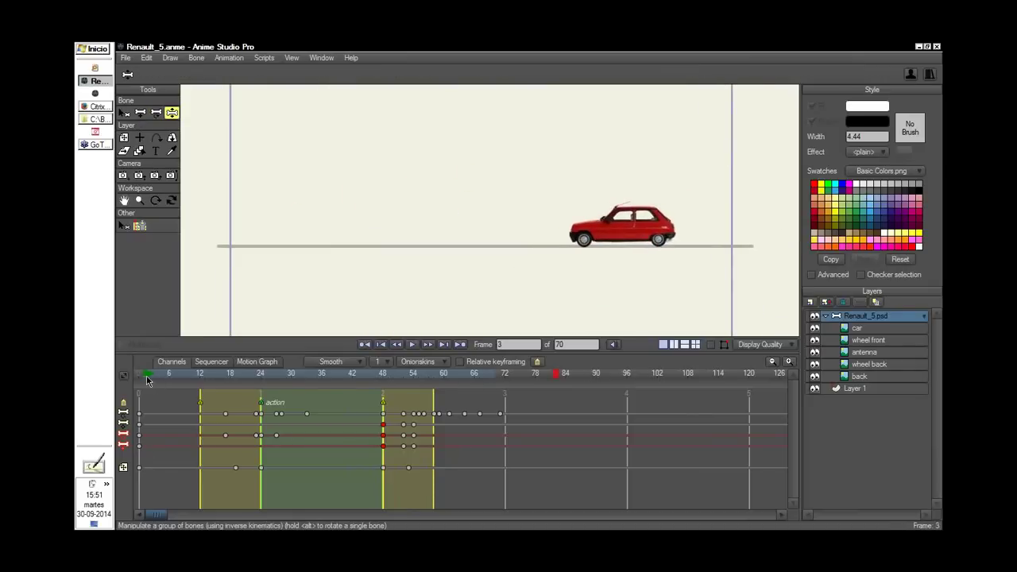
key(space)
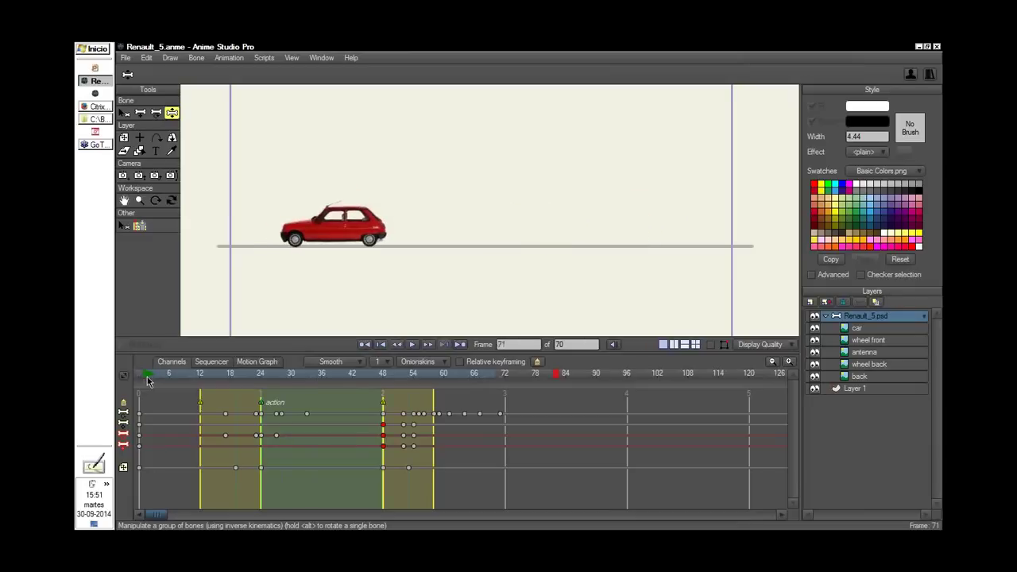
click(262, 383)
drag(262, 382, 393, 406)
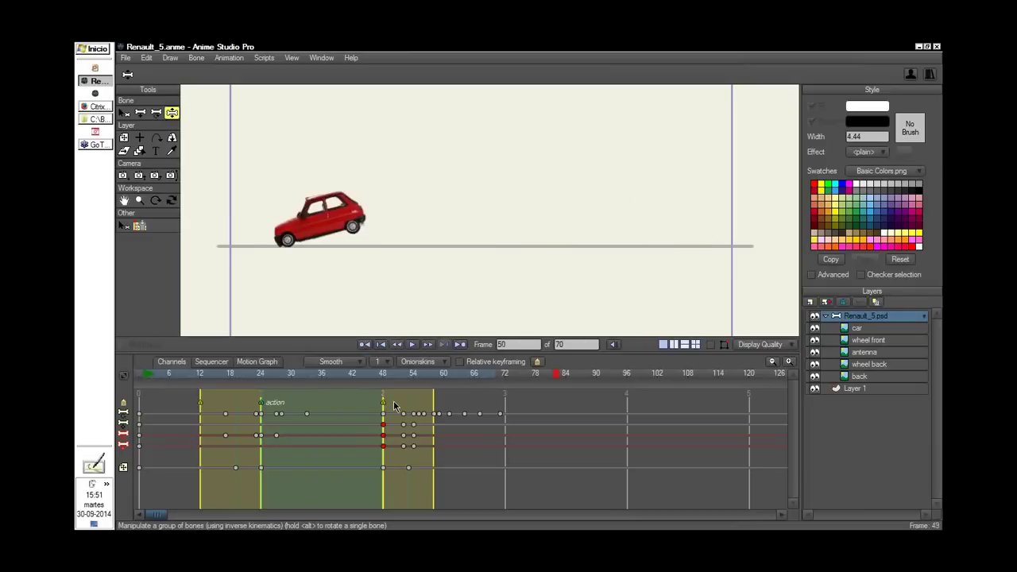
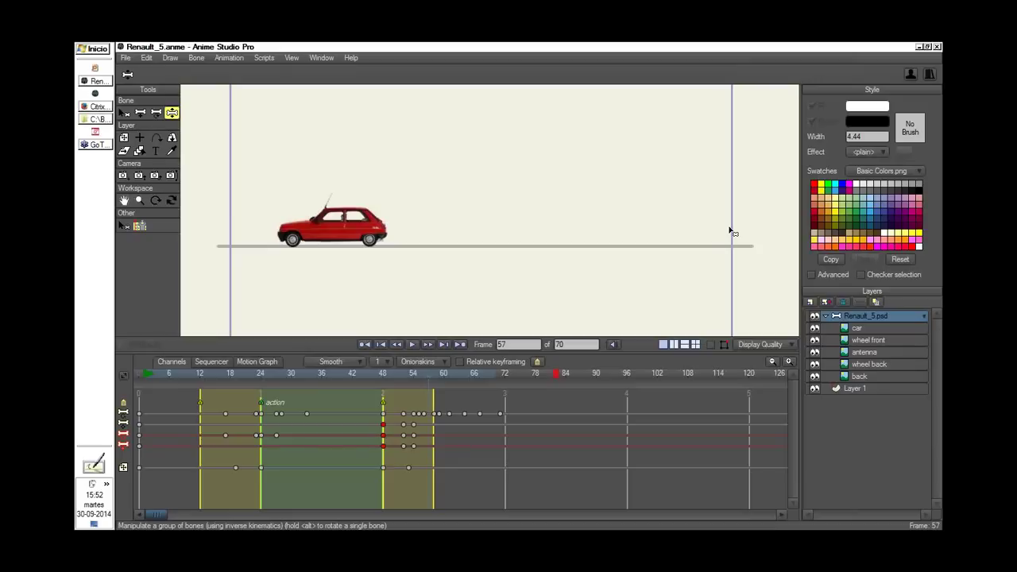
Switch to the Wolf.anme project and show the wolf's rig with no bones selected
click(387, 274)
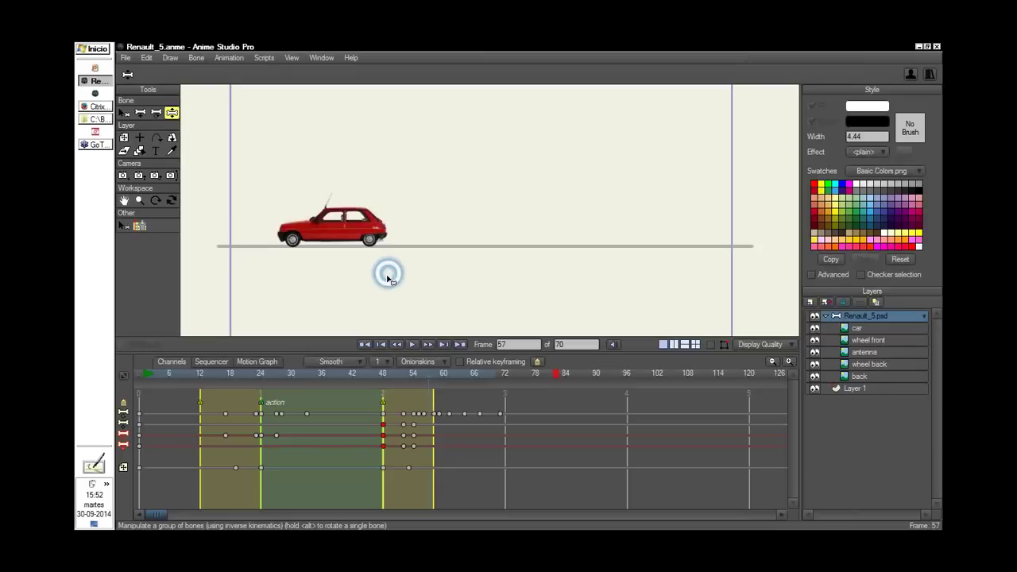
key(ctrl+n)
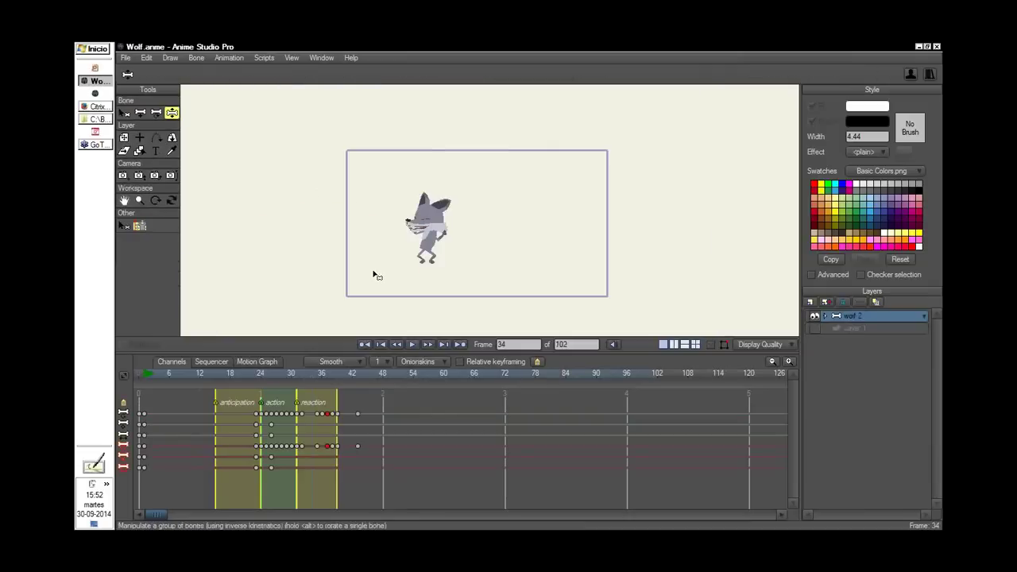
click(741, 223)
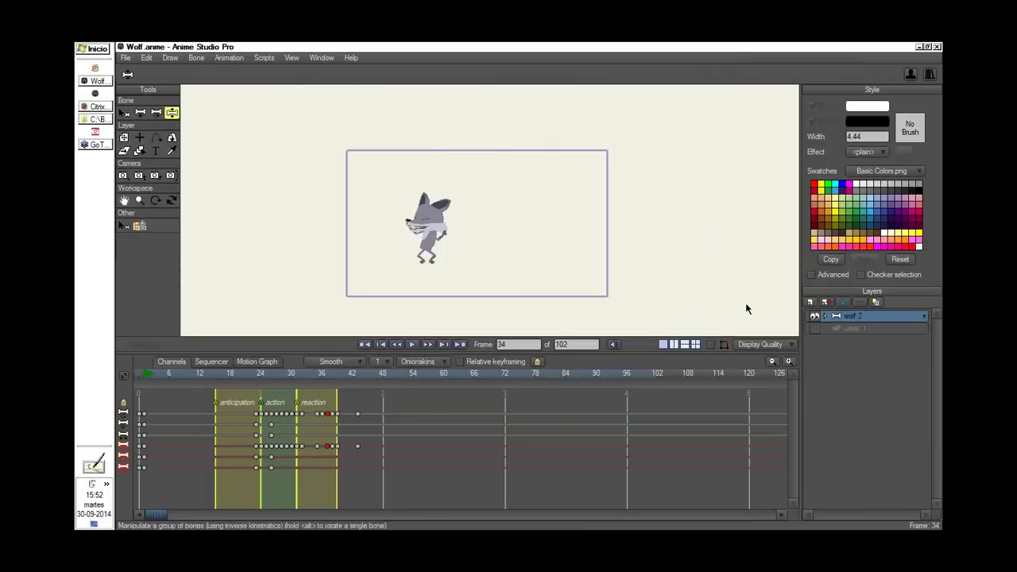
click(499, 258)
key(ctrl)
key(ctrl+d)
key(ctrl+h)
drag(509, 254, 375, 378)
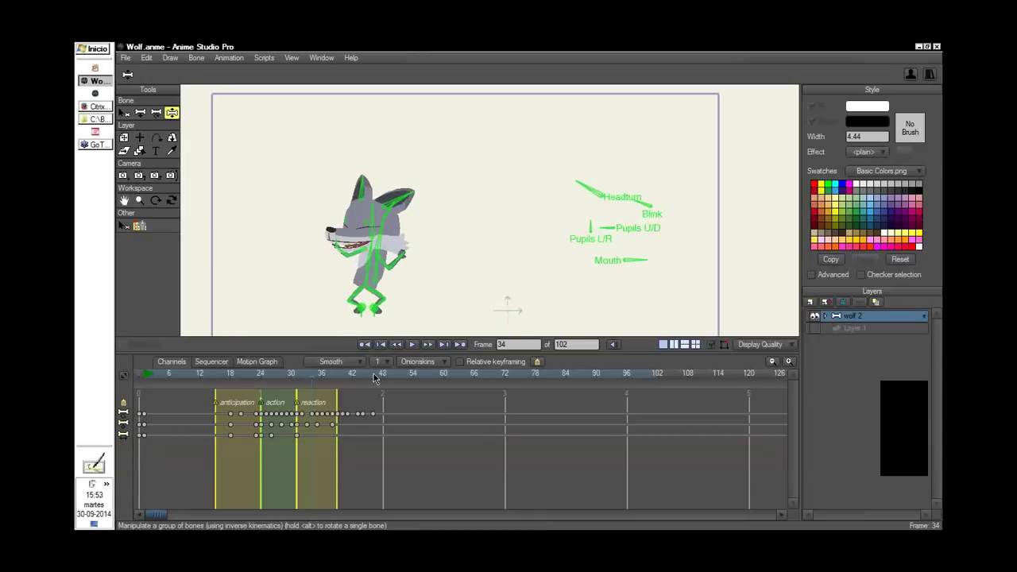
At frame 48, try moving the wolf's layer and repositioning its foot bones, and delete the resulting keyframes
click(375, 378)
drag(423, 295, 572, 216)
key(m)
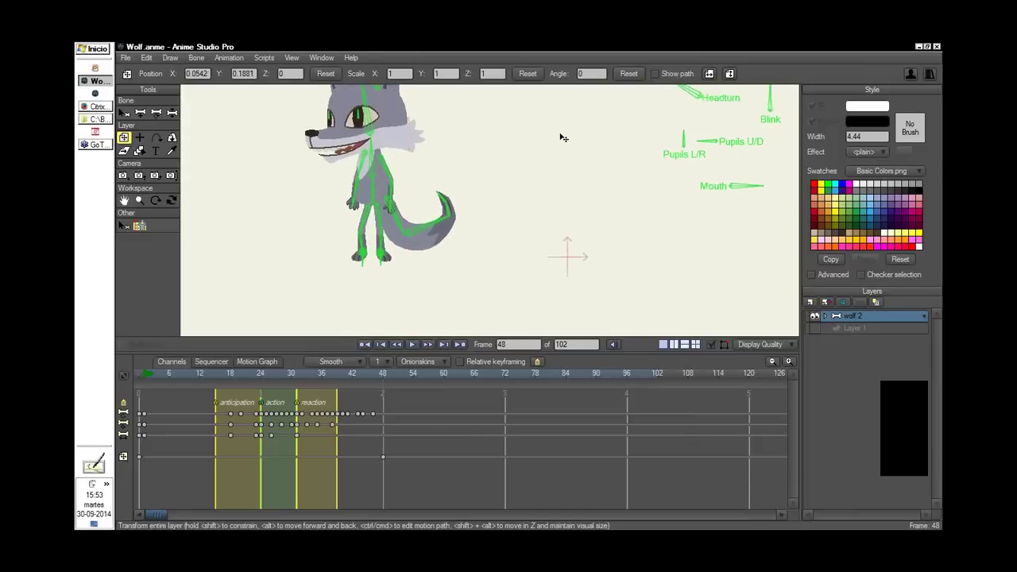
drag(562, 134, 563, 208)
key(z)
drag(385, 333, 387, 319)
drag(366, 334, 368, 321)
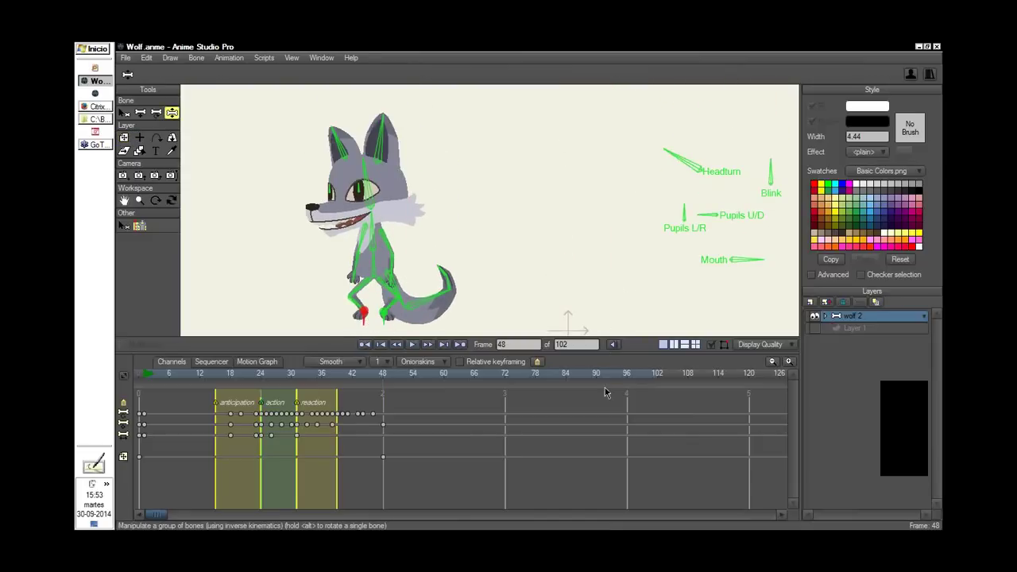
drag(400, 412, 372, 480)
key(Delete)
Lower the wolf's hip bone at frame 48, and spread its feet into a walking stride at frame 61
mouse_move(361, 225)
mouse_down()
mouse_move(359, 249)
mouse_move(355, 221)
mouse_move(359, 233)
mouse_up()
drag(581, 212, 502, 221)
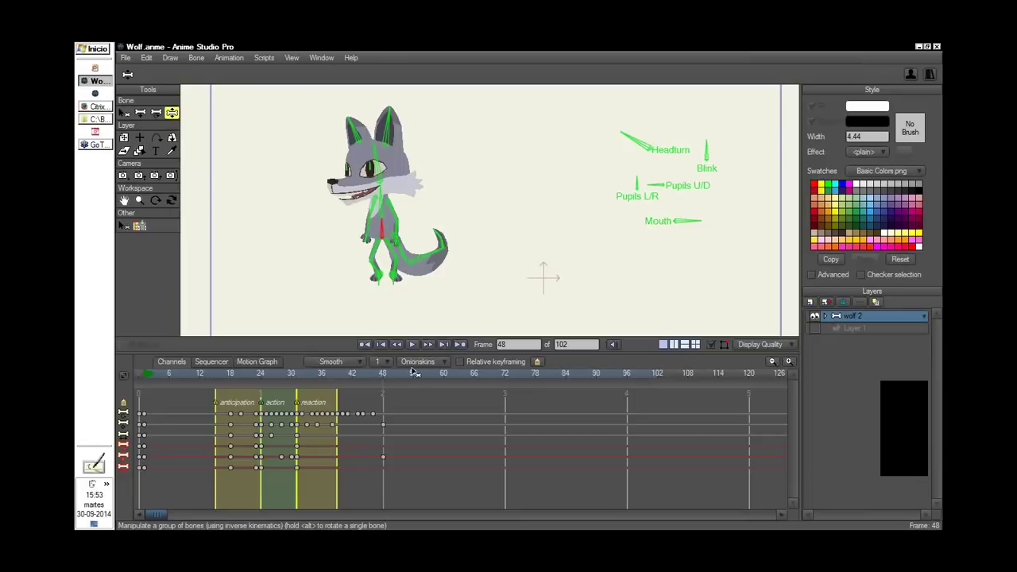
drag(413, 373, 448, 373)
click(476, 275)
drag(494, 273, 503, 272)
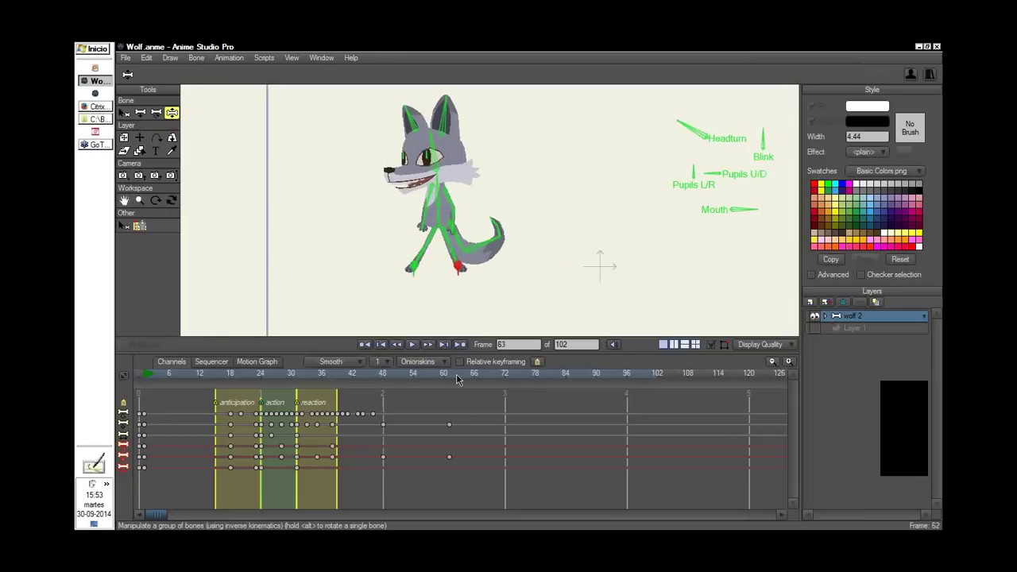
Pose the wolf's feet at frame 65, and paste the frame 61 bone keyframes at frame 69
drag(457, 378, 470, 374)
mouse_move(463, 277)
mouse_down()
mouse_move(419, 281)
mouse_move(465, 283)
mouse_up()
click(486, 382)
drag(468, 400, 483, 416)
drag(477, 375, 490, 473)
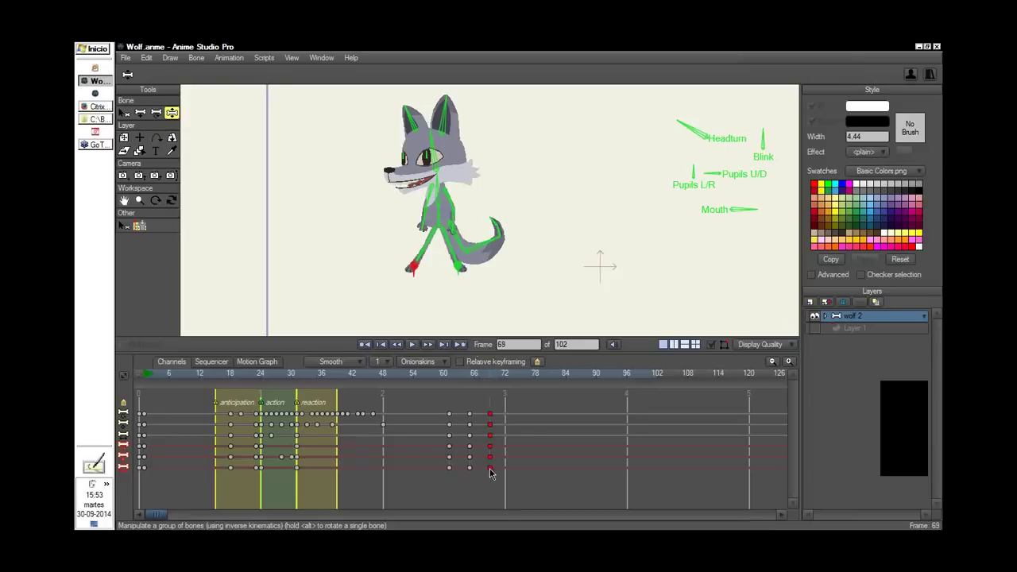
Set the frame 69 bone keyframes to Cycle interpolation with a relative loop back to the start of the walk
double_click(490, 469)
click(720, 249)
click(719, 349)
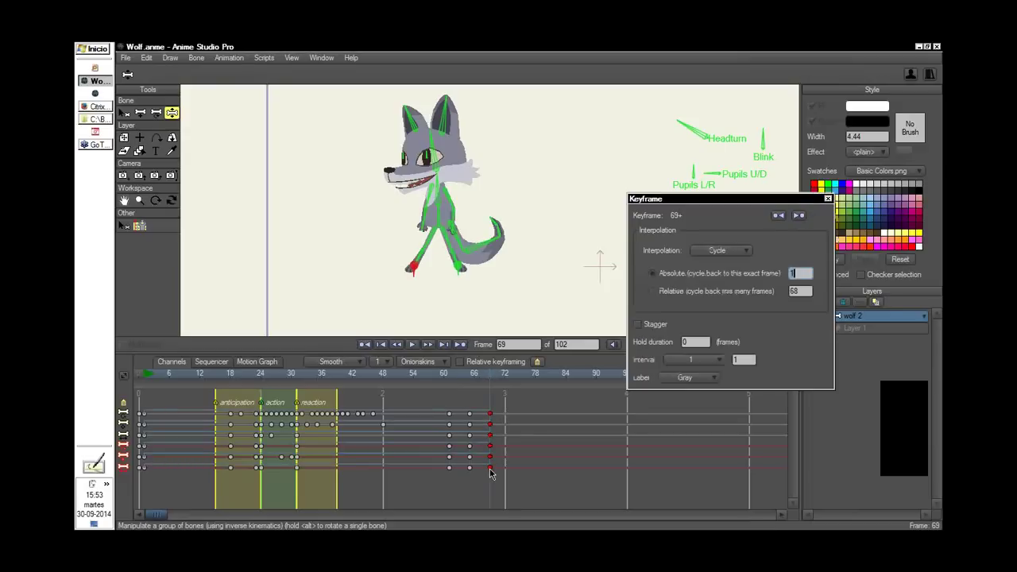
drag(715, 201, 601, 193)
click(688, 285)
drag(689, 285, 289, 383)
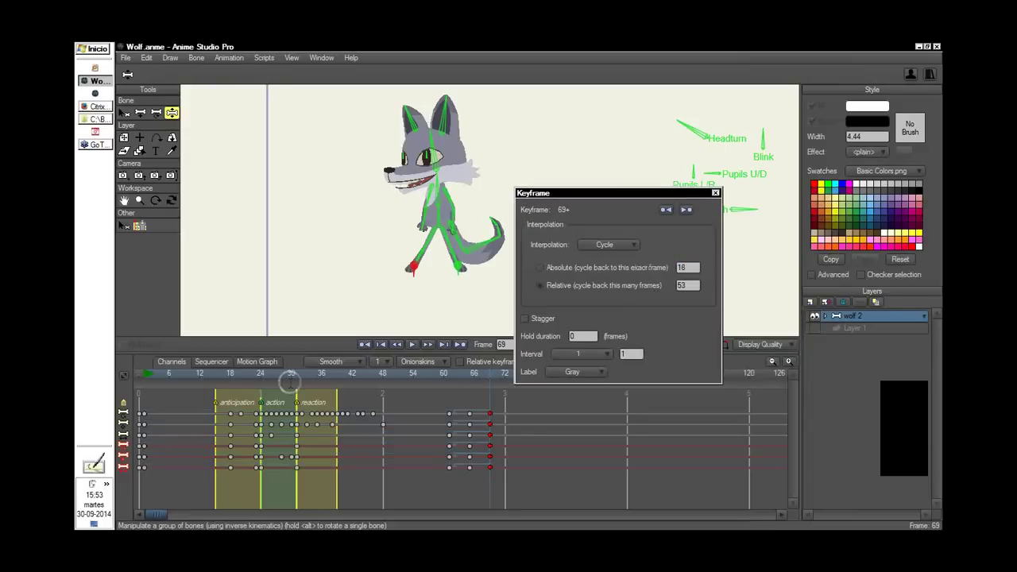
drag(689, 285, 724, 285)
click(715, 193)
Key the wolf's layer position at frame 61, and slide the layer left at frame 88 to make the walk travel
click(448, 378)
drag(448, 378, 448, 441)
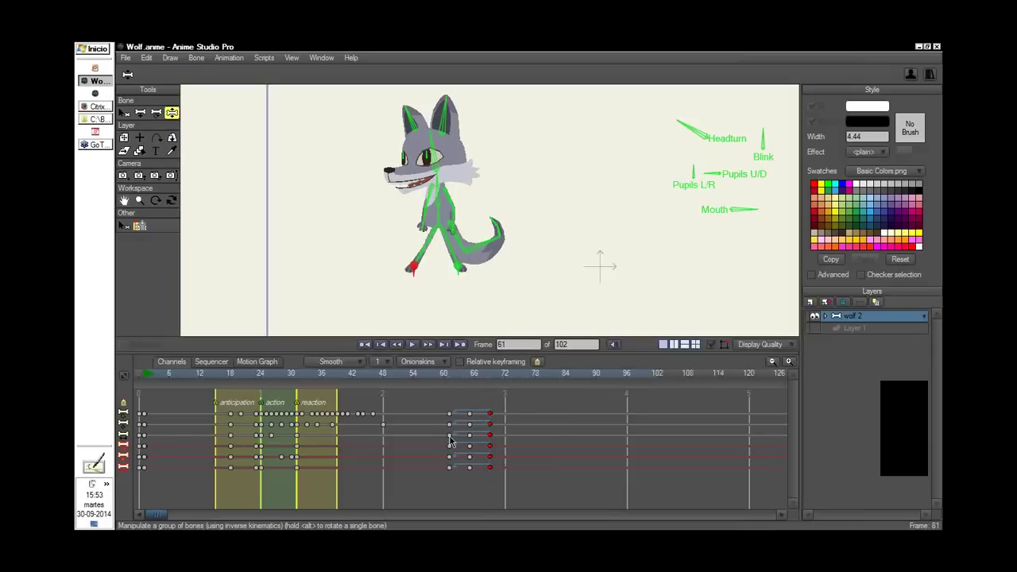
key(m)
shift+click(650, 208)
drag(650, 209, 377, 275)
click(473, 488)
click(487, 378)
click(587, 378)
drag(451, 380, 504, 435)
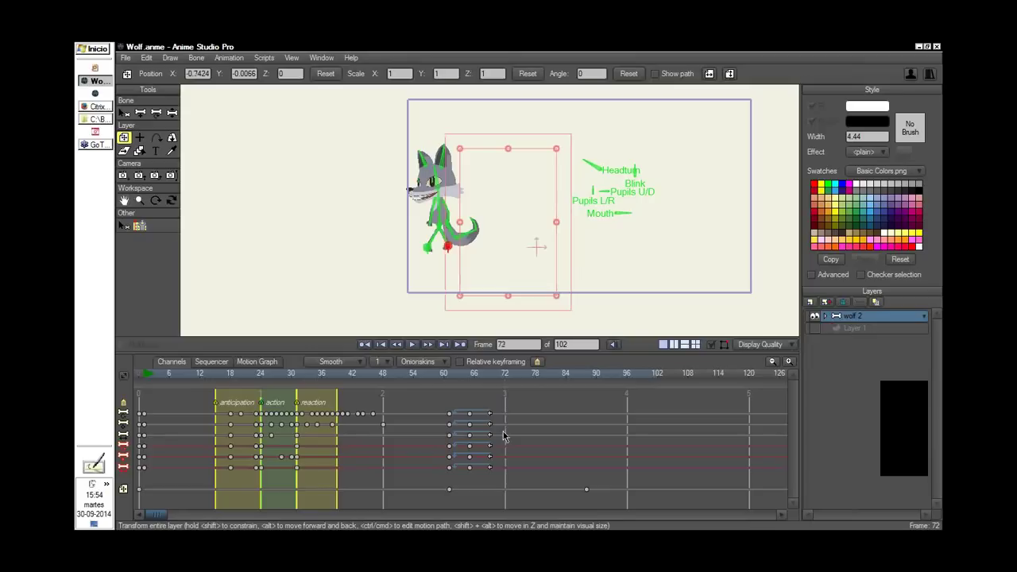
Deselect the wolf's bones and return to frame 1
key(XF86AudioLowerVolume)
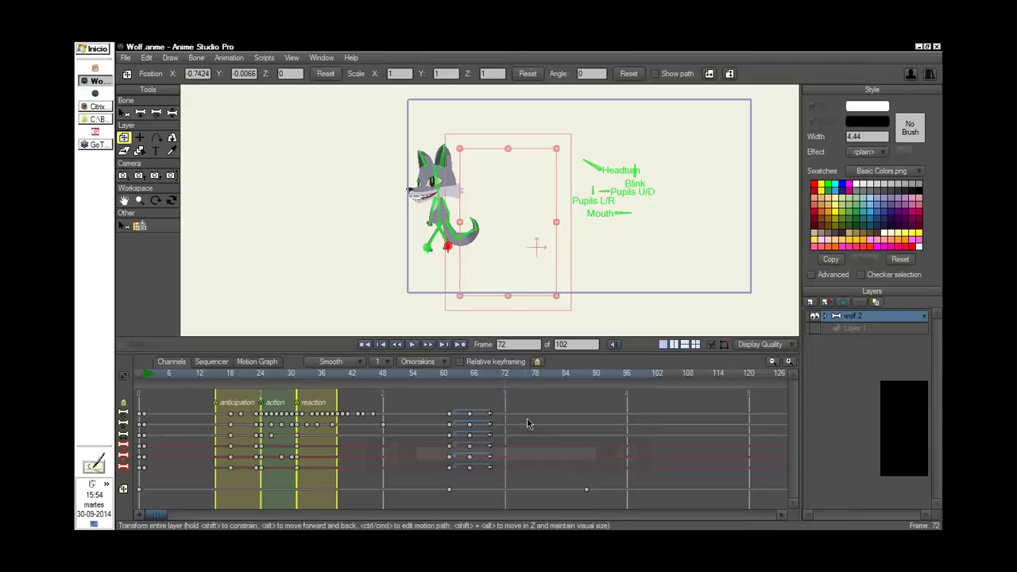
key(Return)
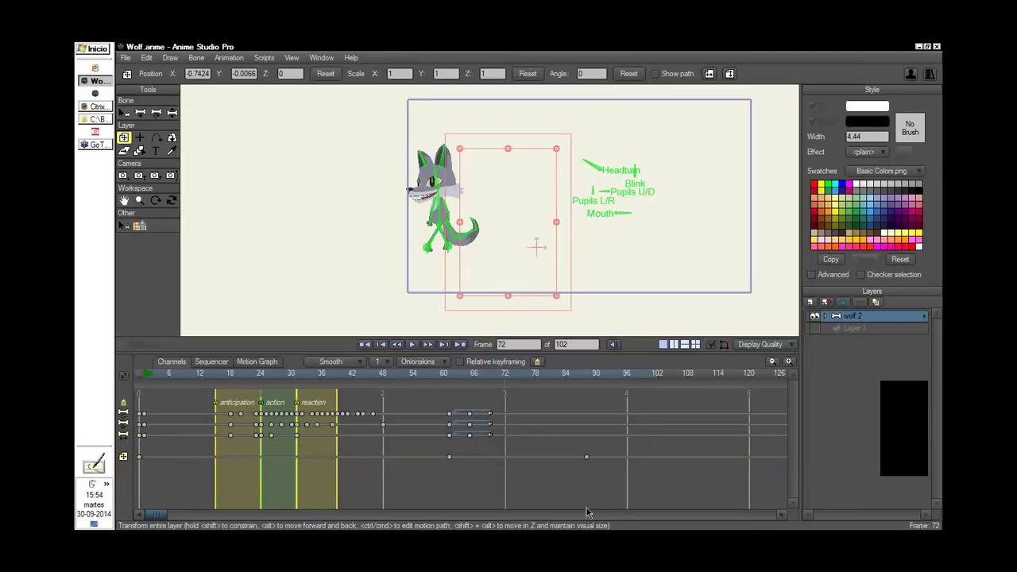
key(shift+Left)
drag(650, 228, 559, 247)
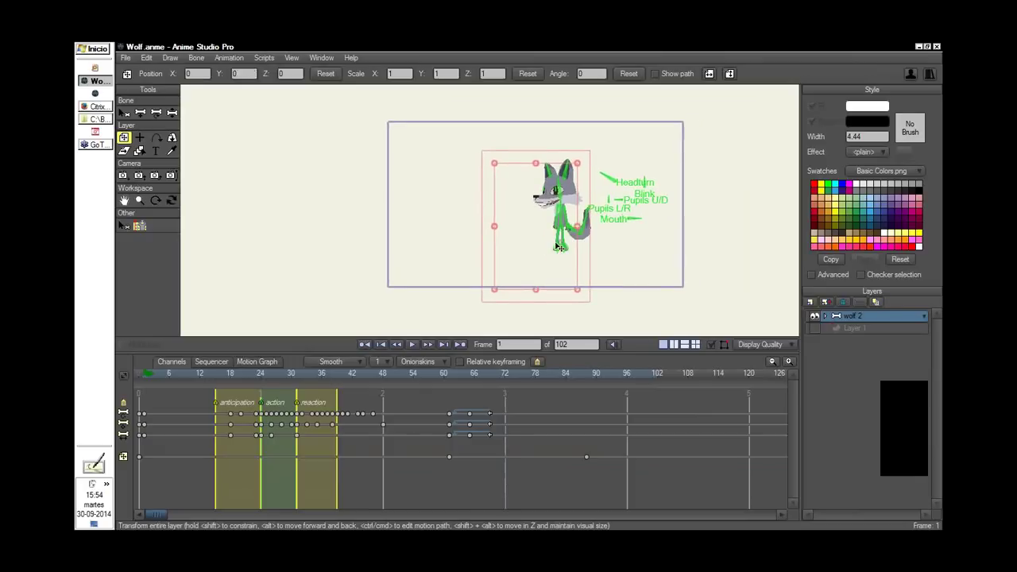
click(228, 58)
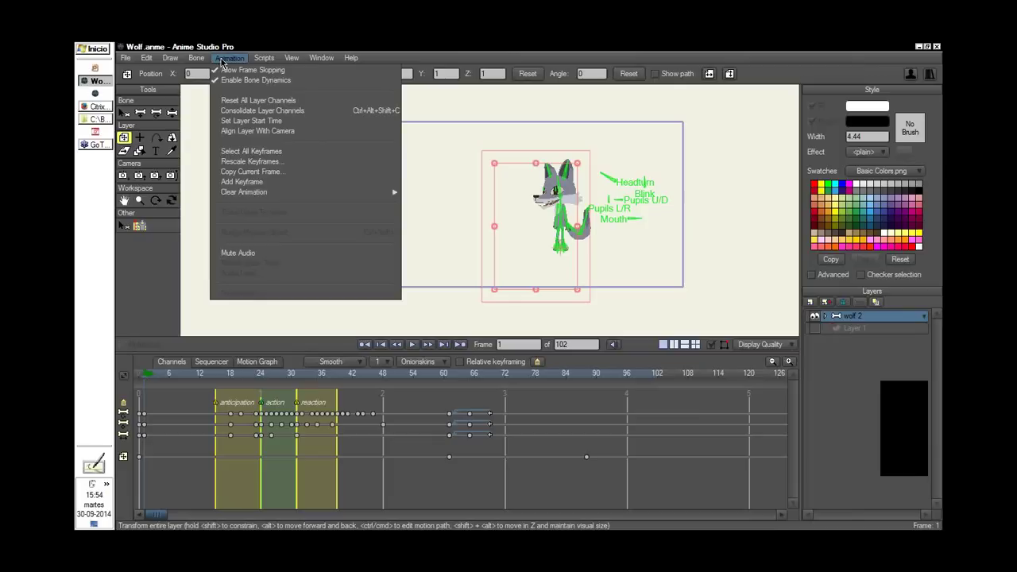
click(147, 381)
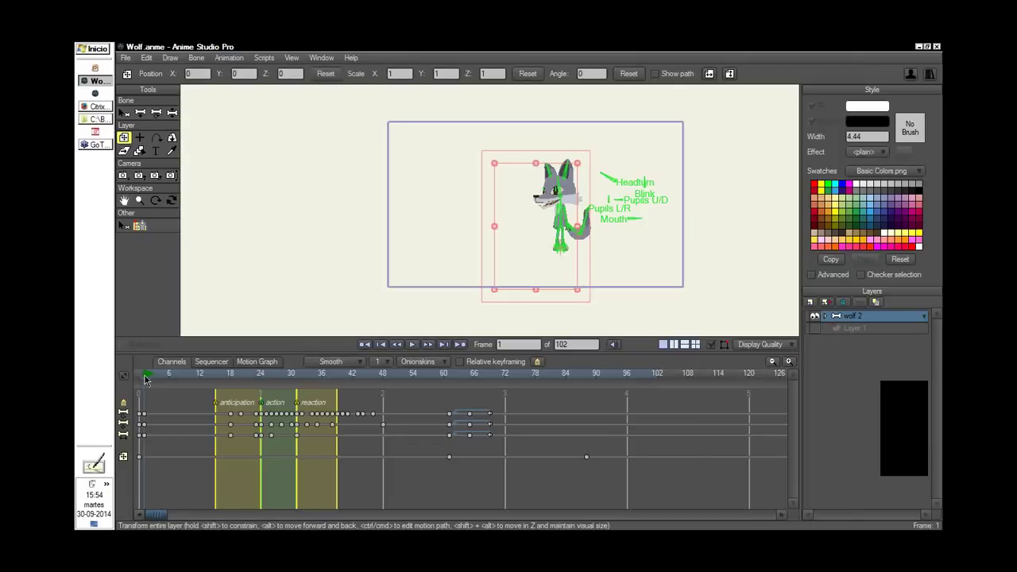
click(140, 379)
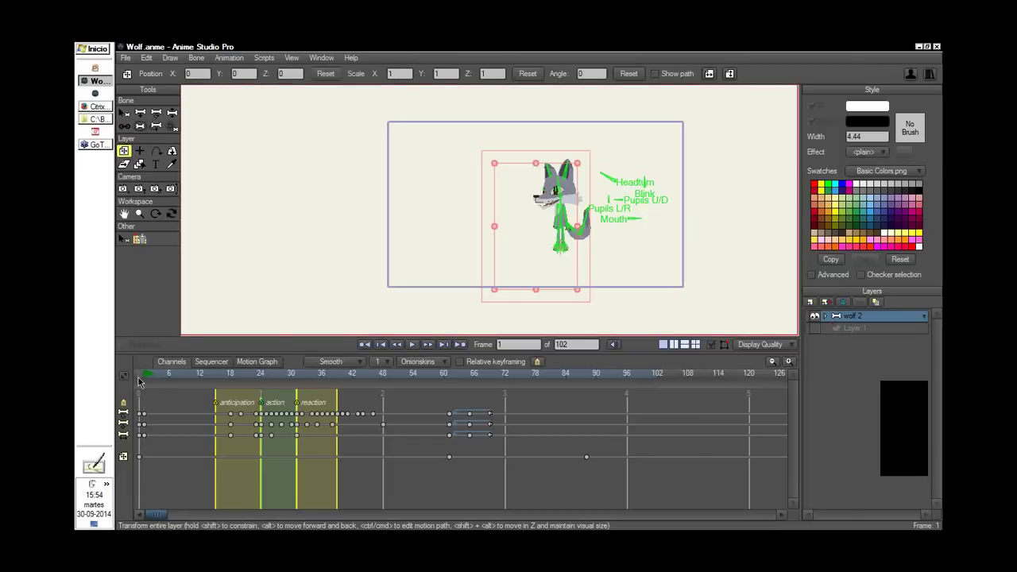
click(144, 378)
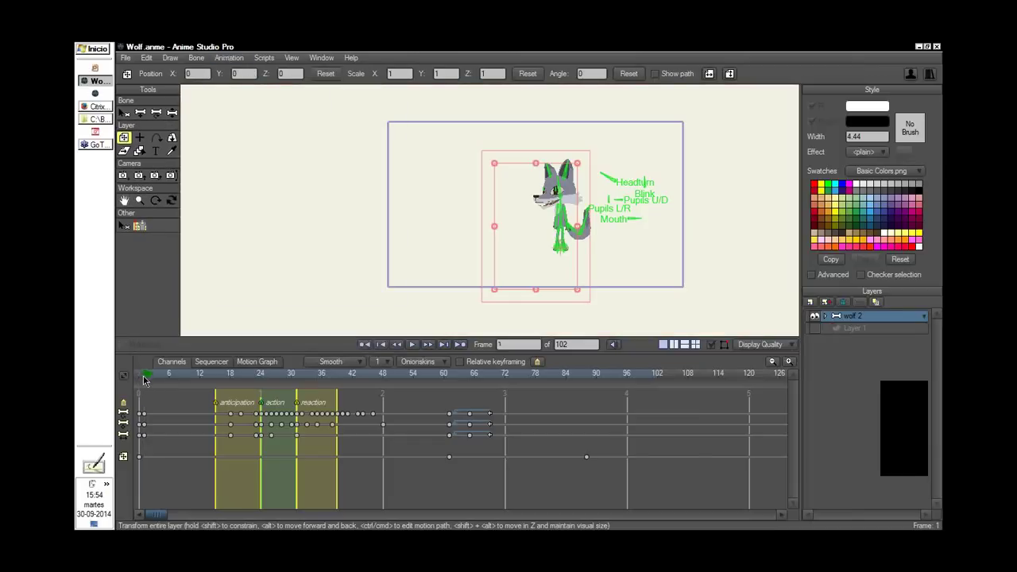
Copy the current frame to frame 1 for the entire document
click(229, 58)
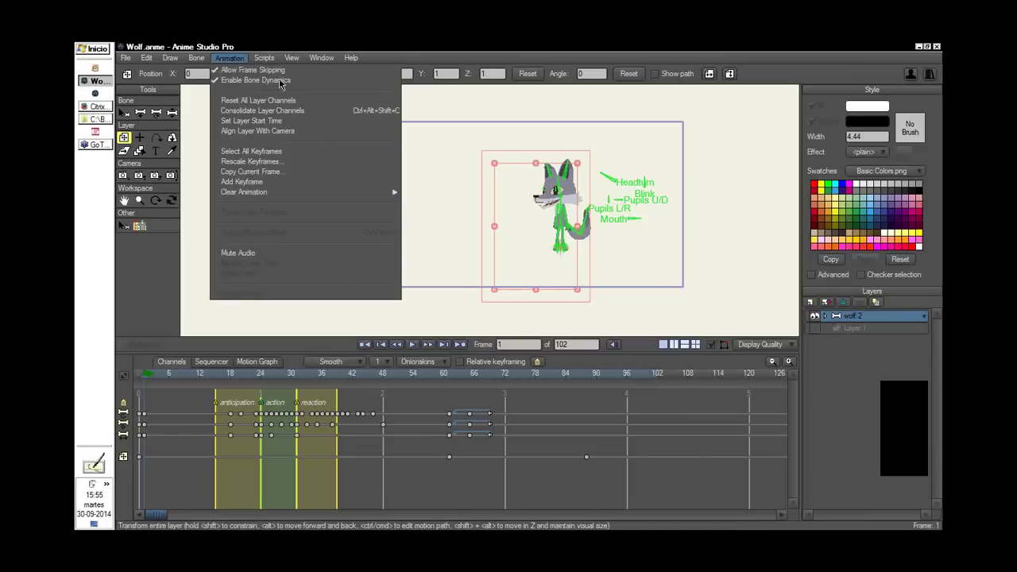
click(267, 178)
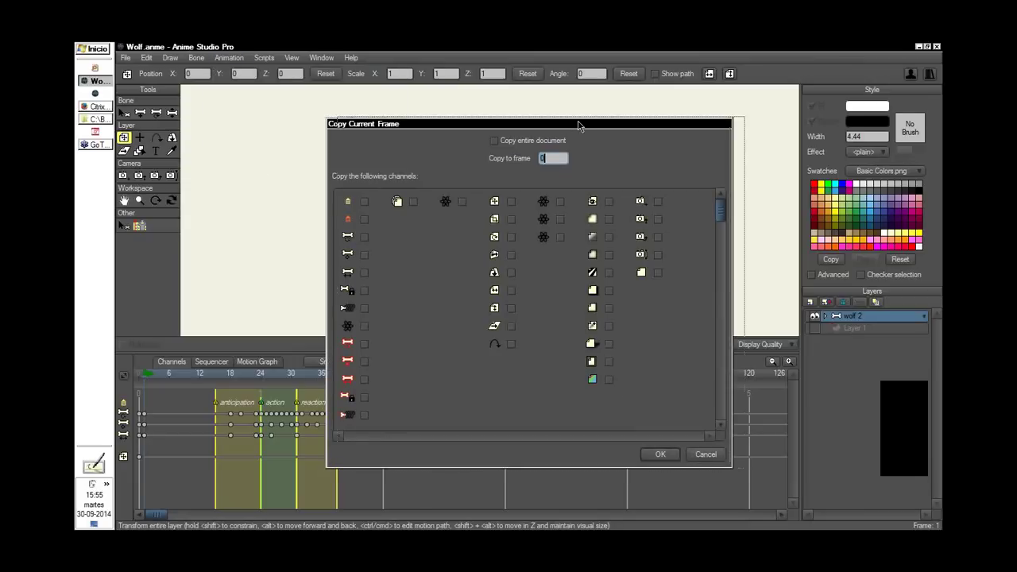
drag(579, 124, 600, 118)
click(516, 134)
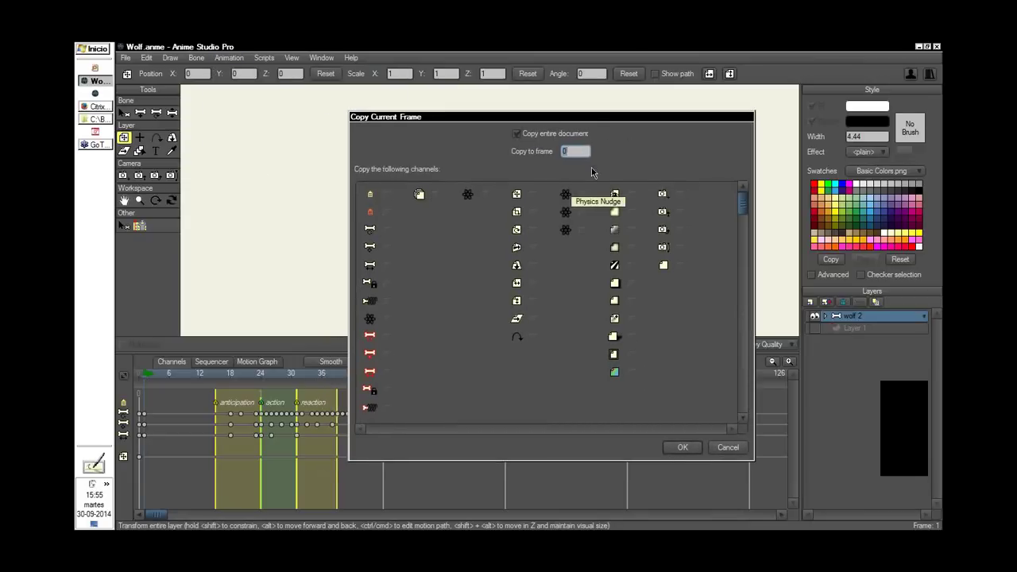
text(1)
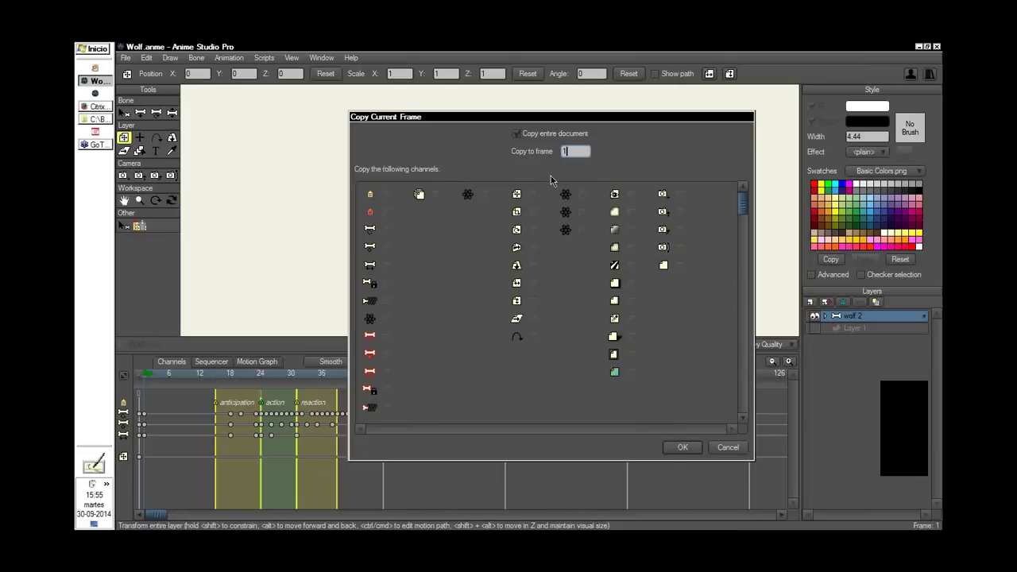
click(681, 448)
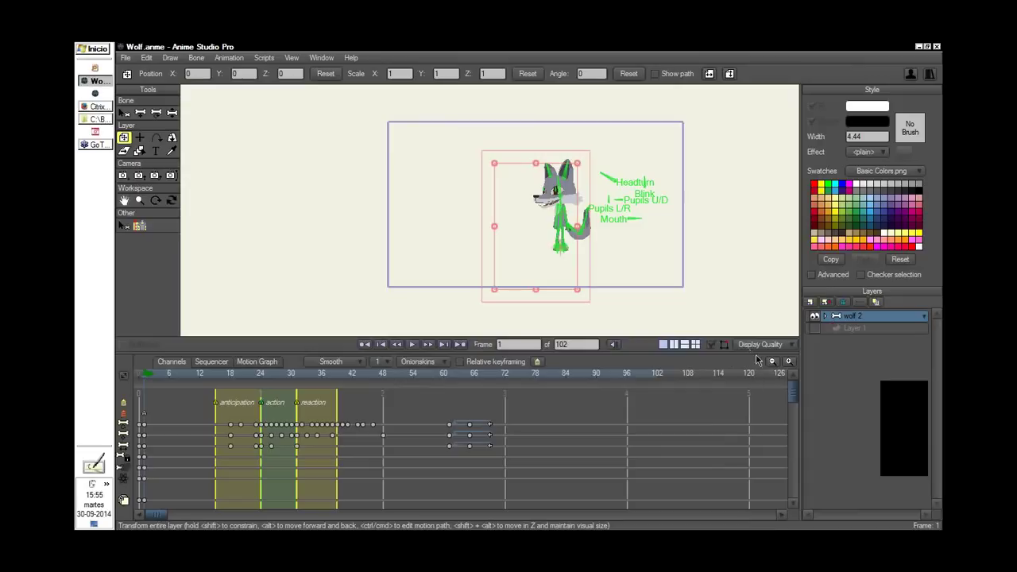
Examine the copied keyframes across all channels in an enlarged timeline, and undo the frame copy
drag(747, 352, 750, 290)
scroll(565, 462, down, 5)
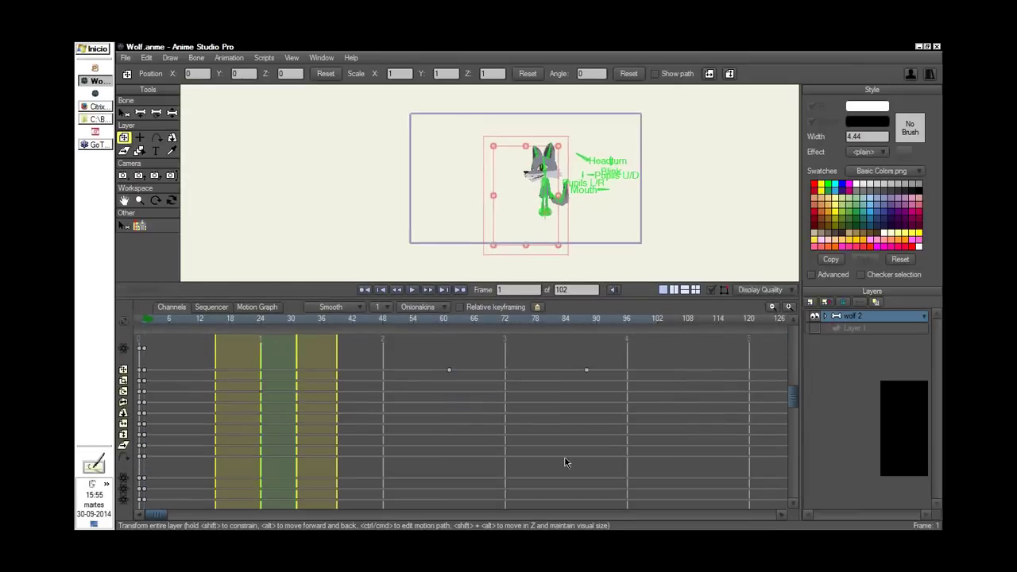
drag(566, 463, 595, 403)
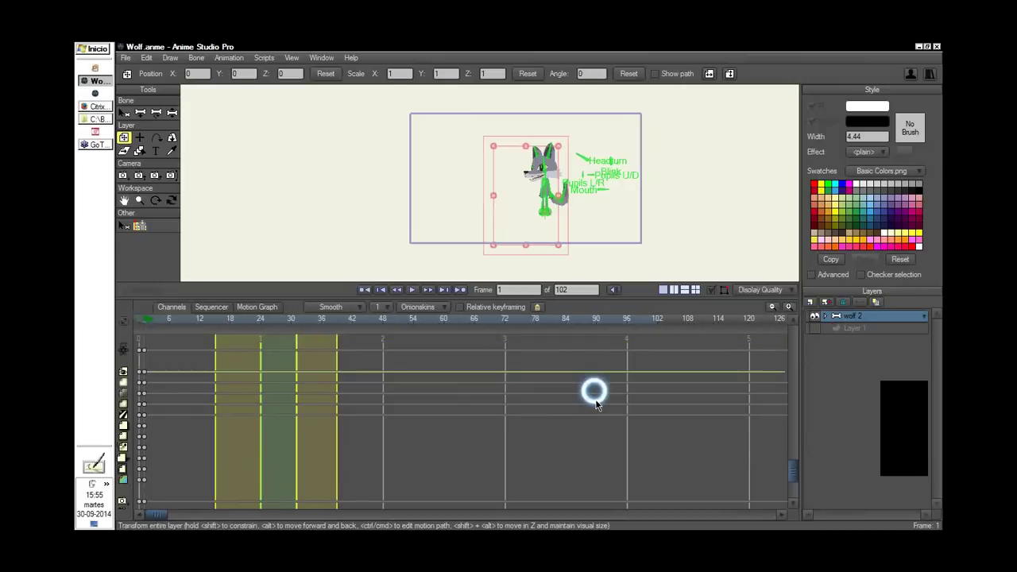
scroll(602, 424, up, 5)
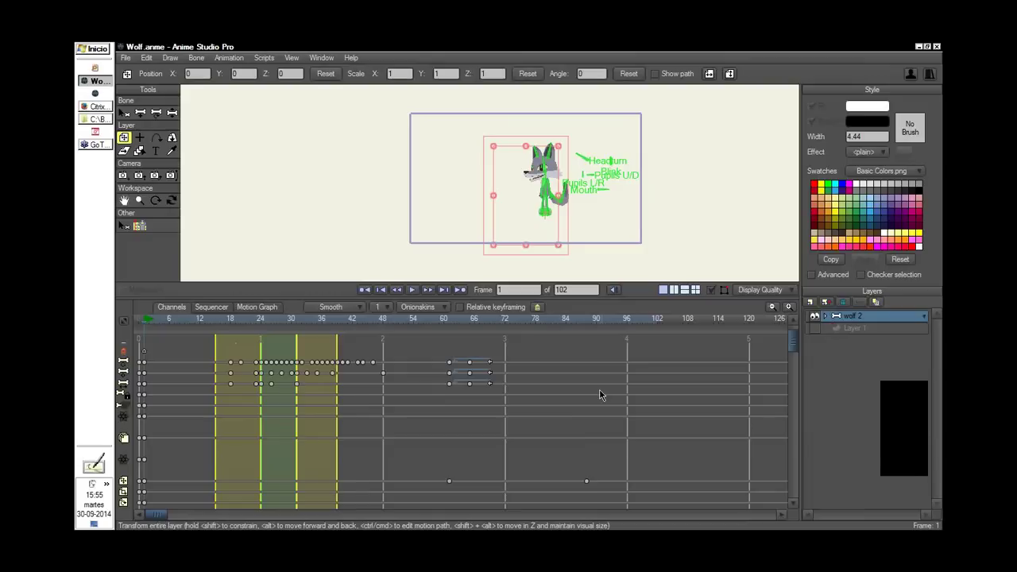
key(ctrl+z)
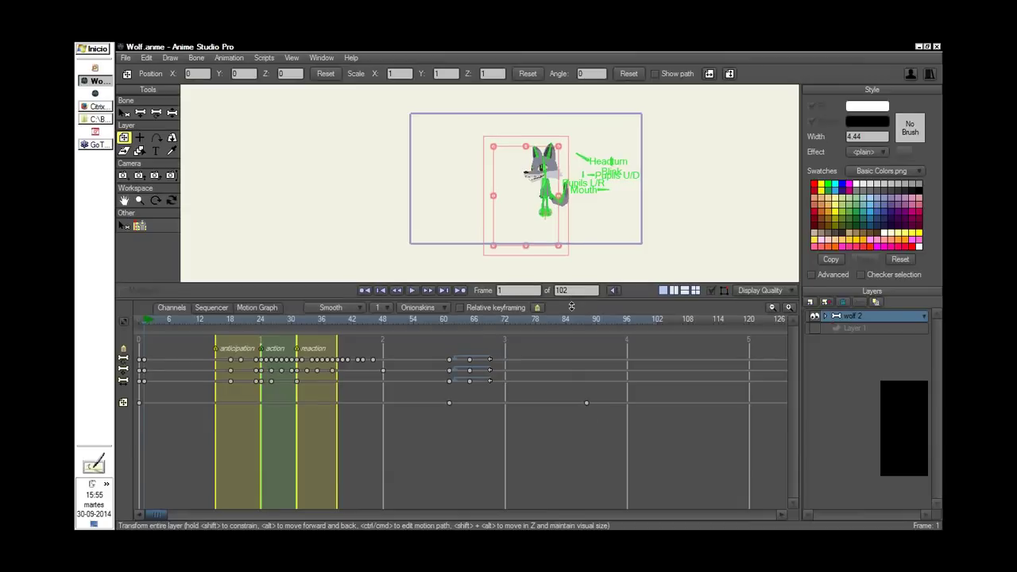
drag(571, 300, 565, 343)
Open WoodCutter.anme from the Animation_Principles folder and go to frame 6 of the woodcutter rig
key(shift)
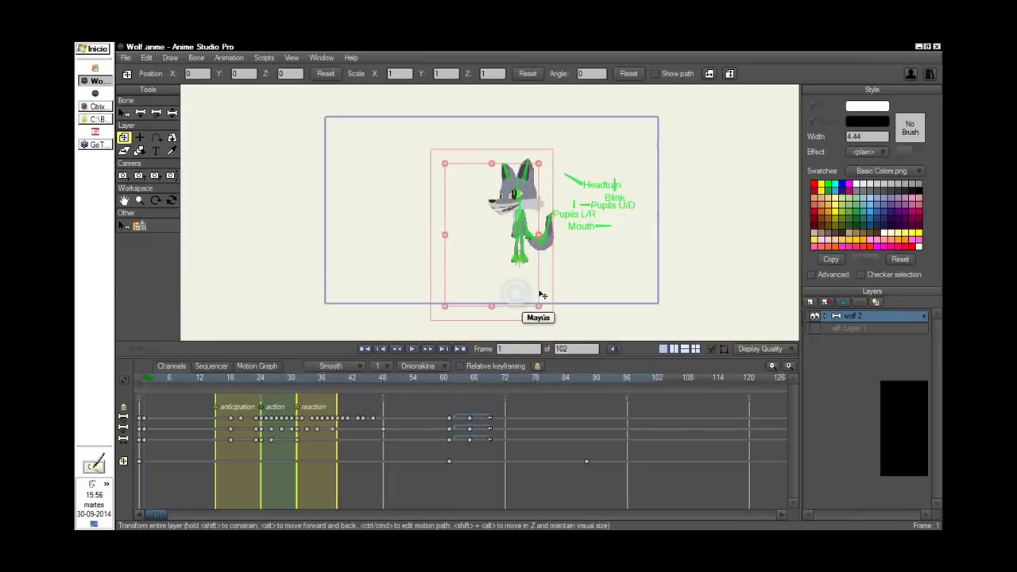
scroll(540, 294, up, 1)
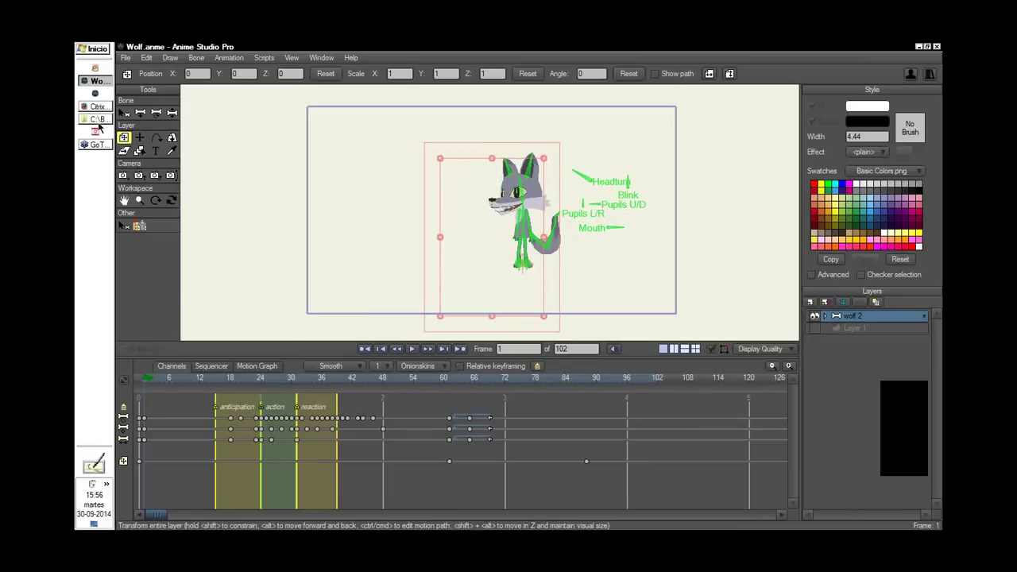
click(98, 119)
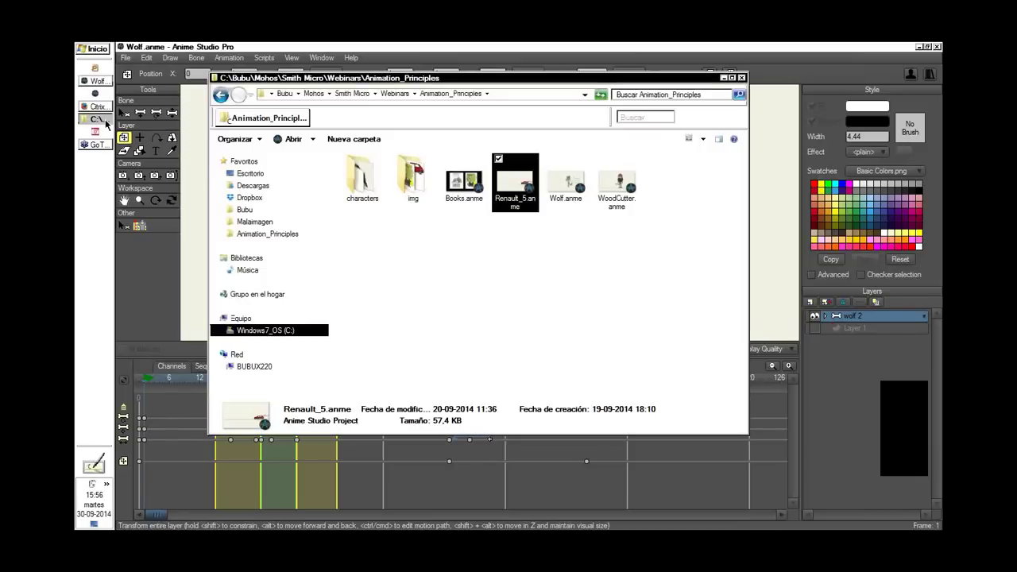
drag(616, 183, 614, 474)
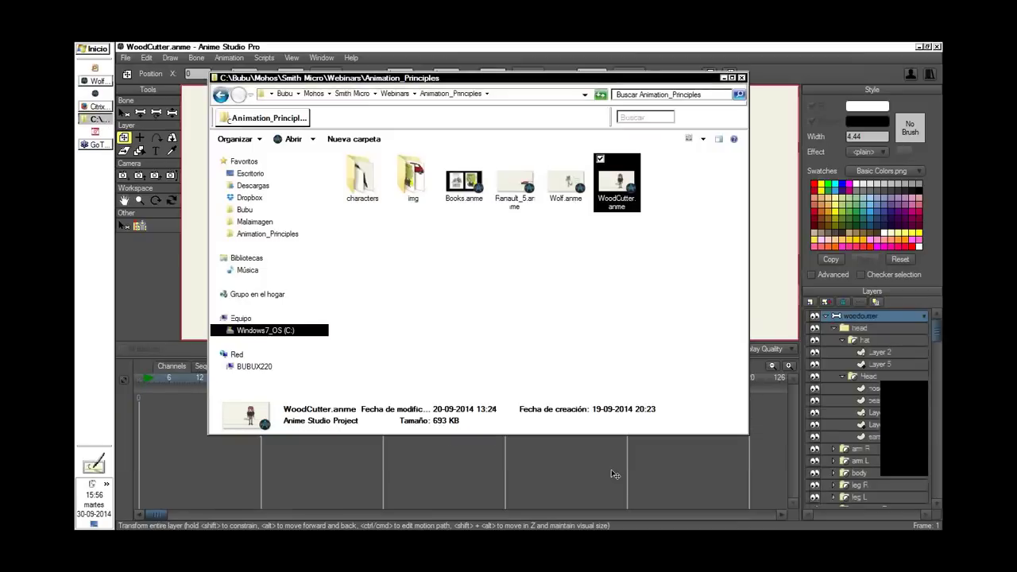
click(140, 388)
click(170, 386)
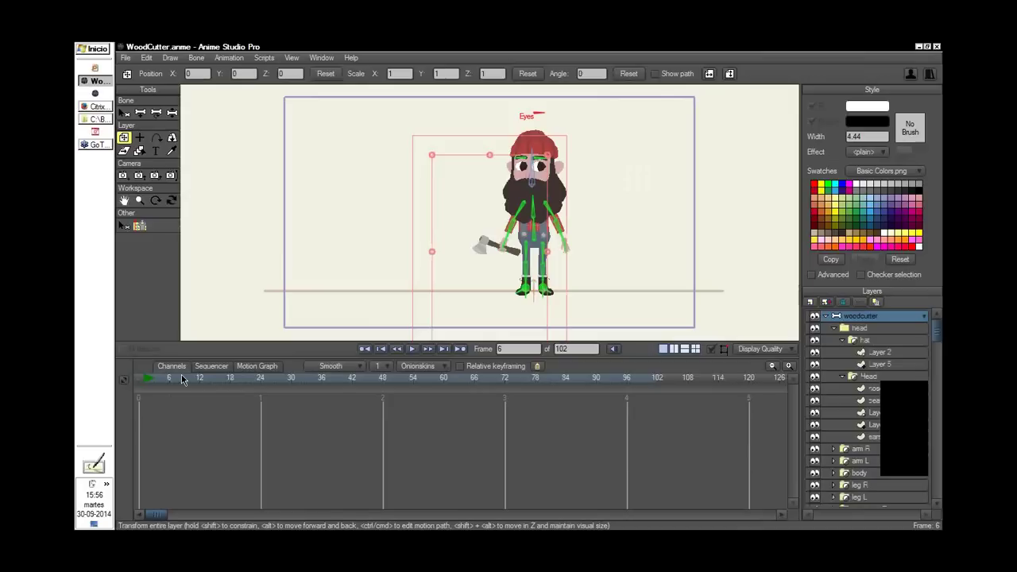
click(555, 225)
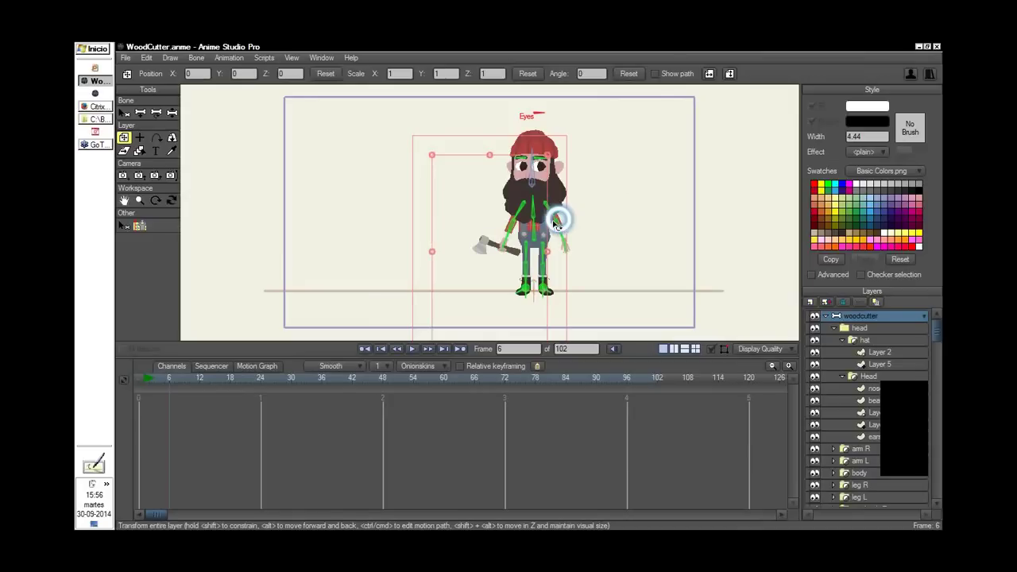
Show the woodcutter's bones and delete the bone keyframes at frame 12
scroll(627, 245, up, 2)
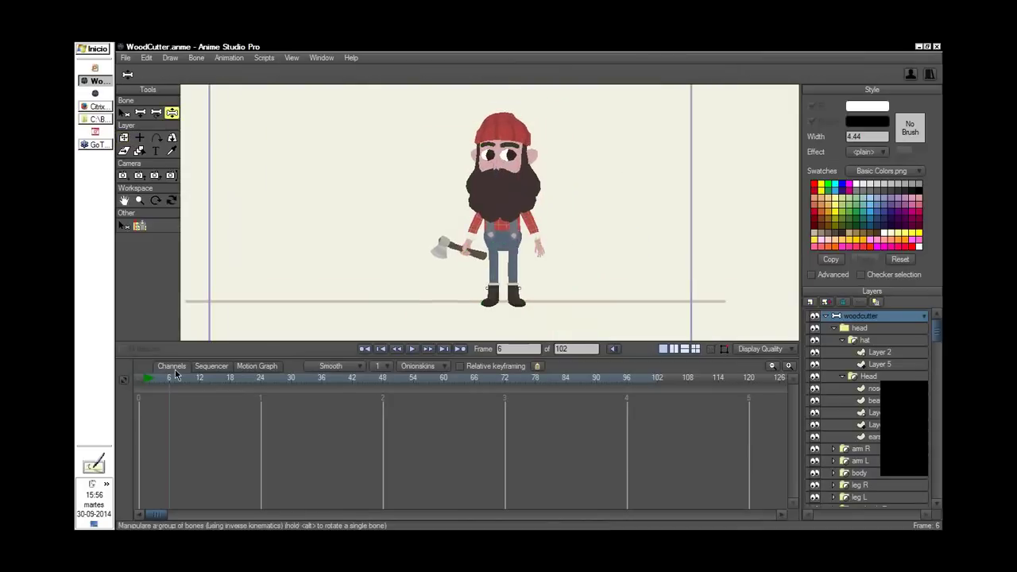
drag(173, 378, 199, 380)
click(182, 407)
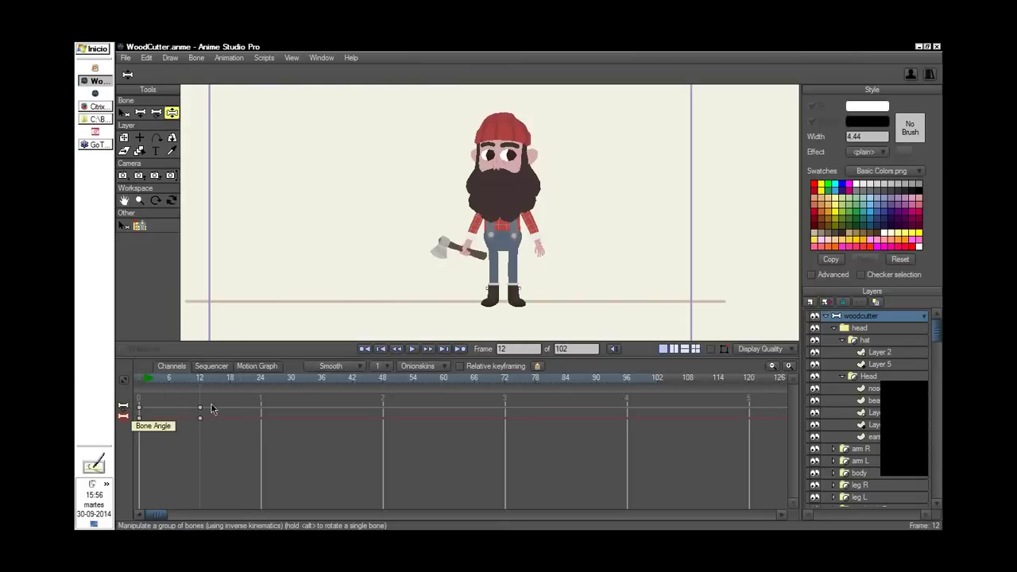
click(713, 350)
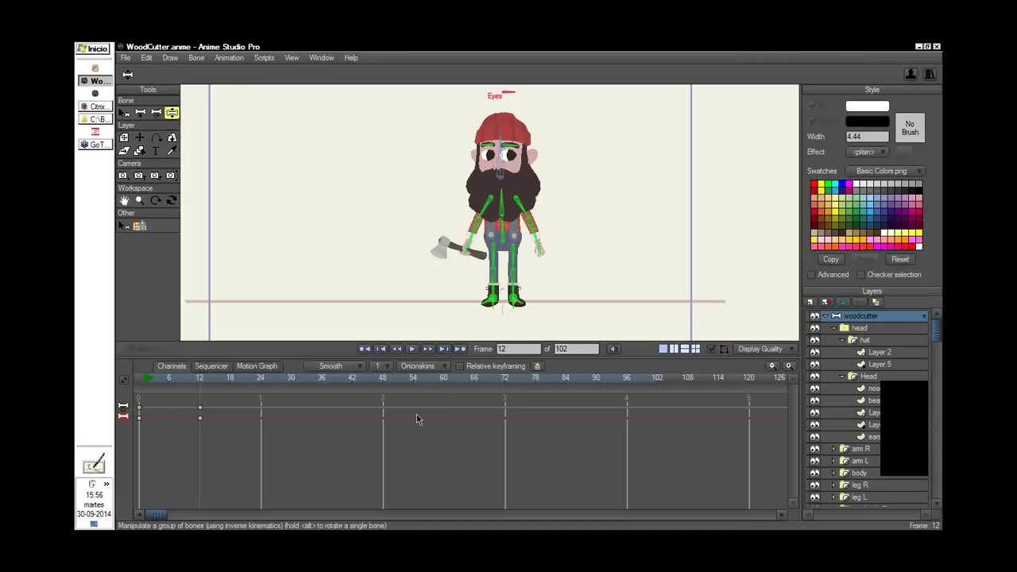
drag(224, 405, 195, 460)
key(Delete)
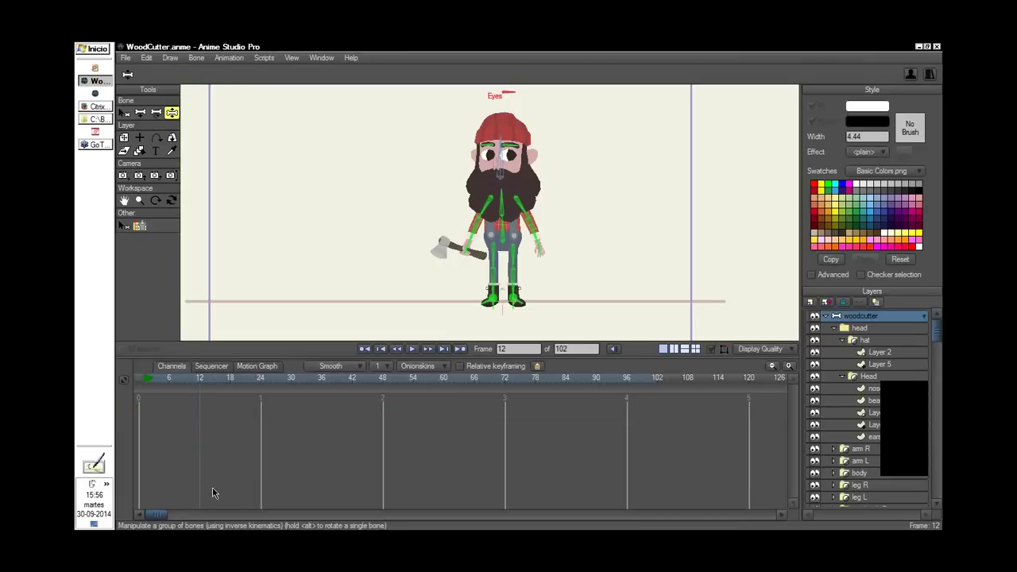
Select all of the woodcutter's bones at frame 1 and reset their position, scale and angle to key them
click(147, 378)
key(shift)
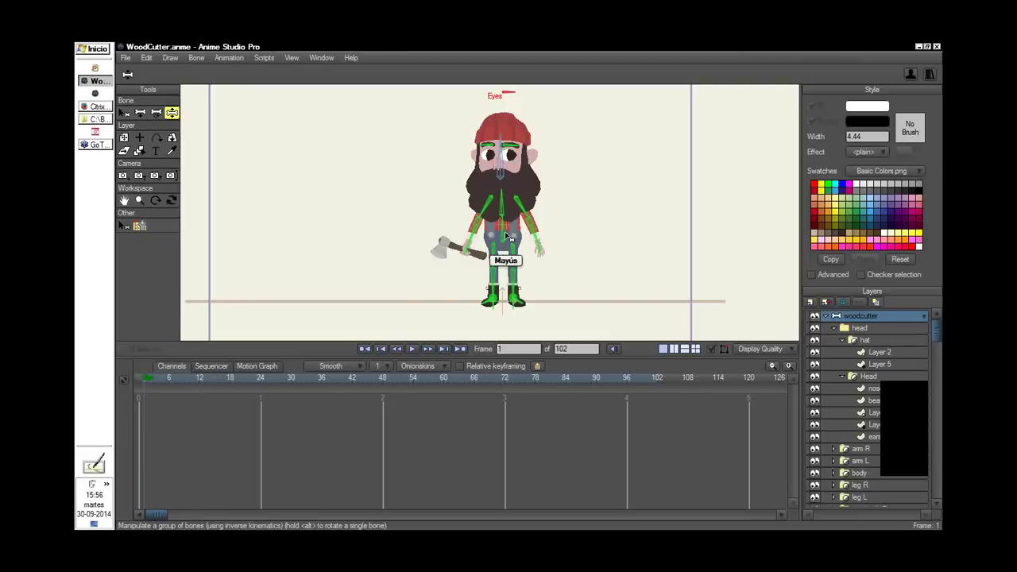
scroll(509, 236, down, 3)
key(b)
key(ctrl+a)
click(157, 113)
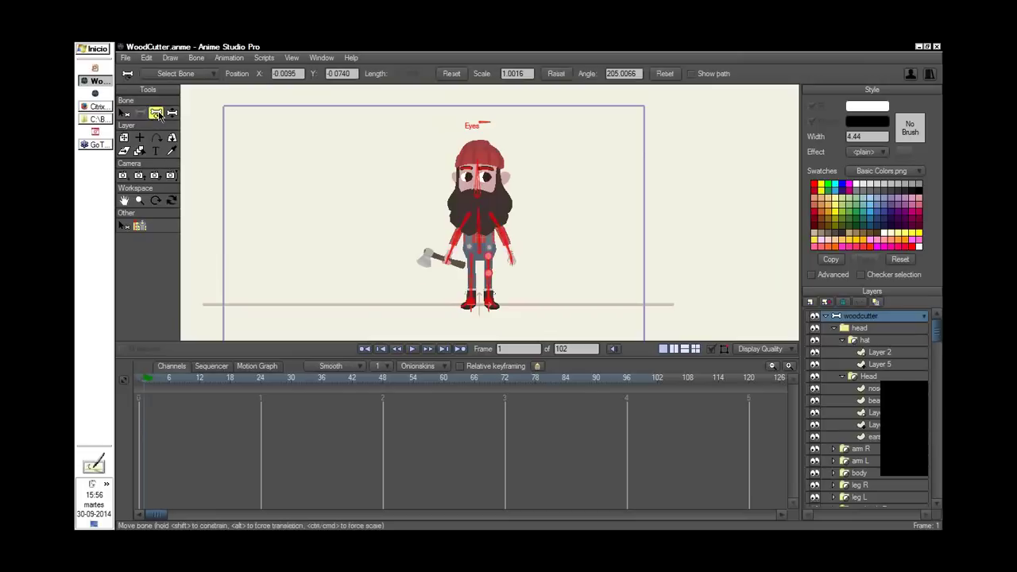
click(455, 78)
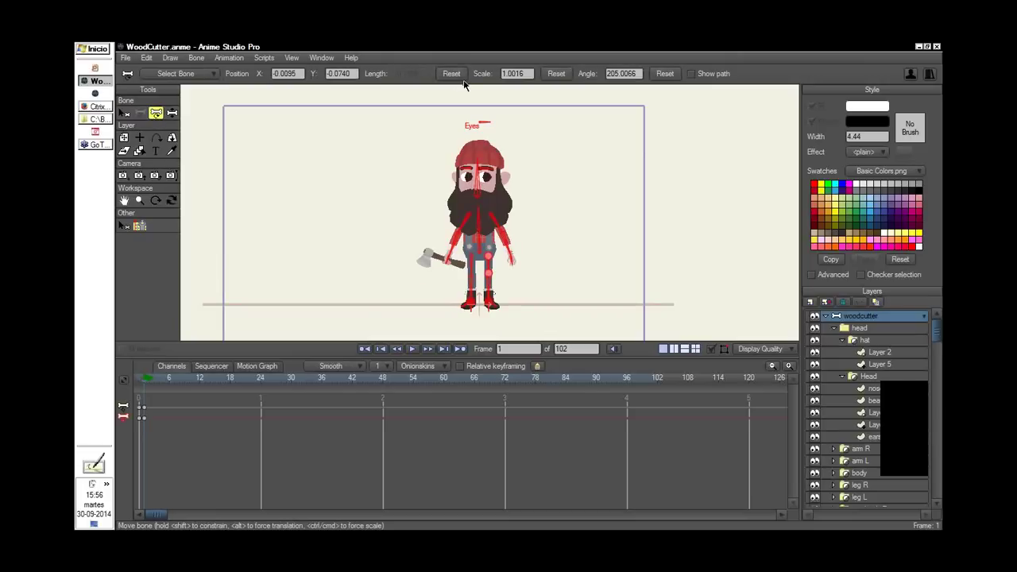
click(558, 75)
click(662, 73)
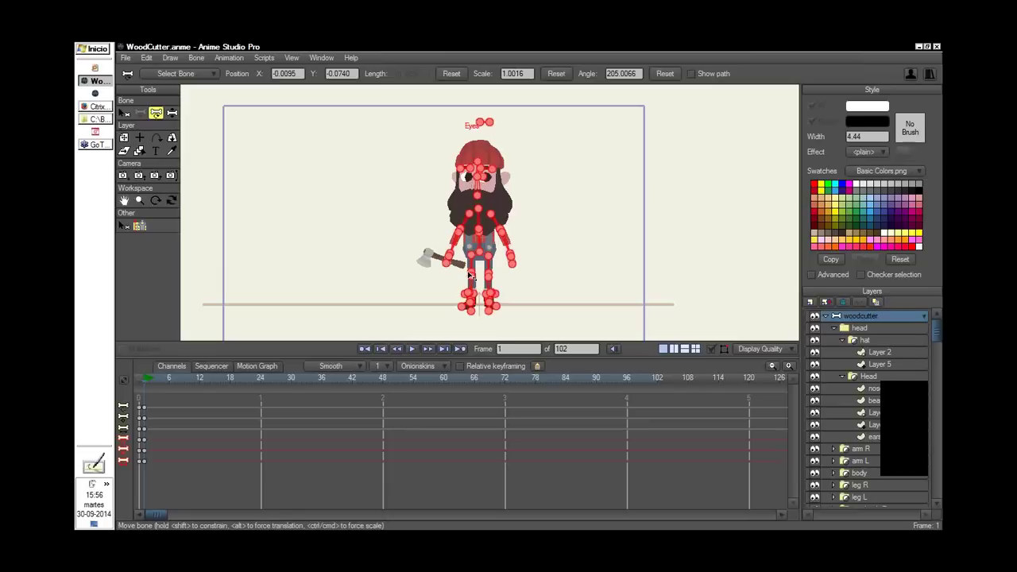
Deselect all bones and add keyframes to the three bone channels at frame 29
click(229, 378)
click(125, 114)
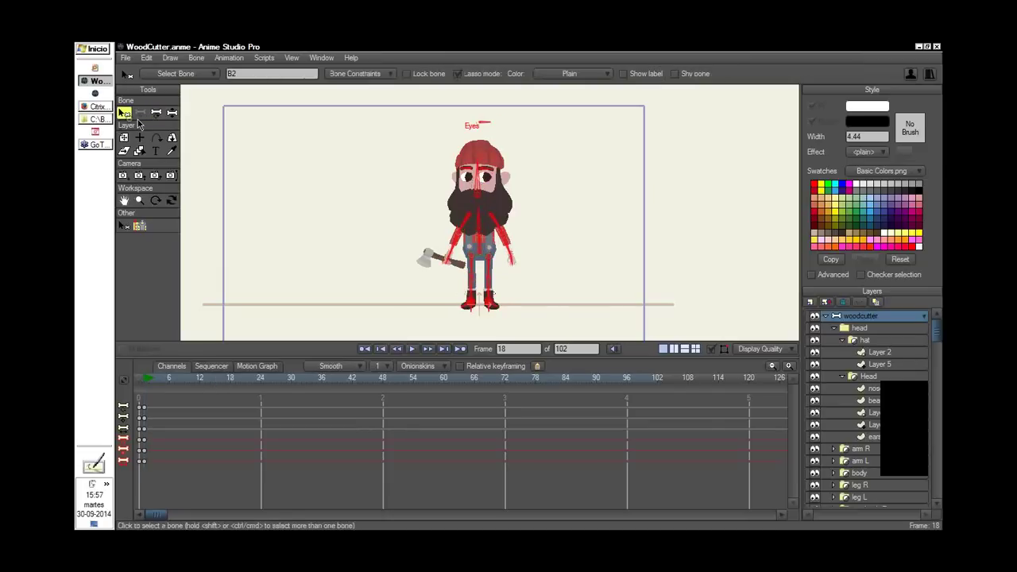
click(386, 301)
click(284, 379)
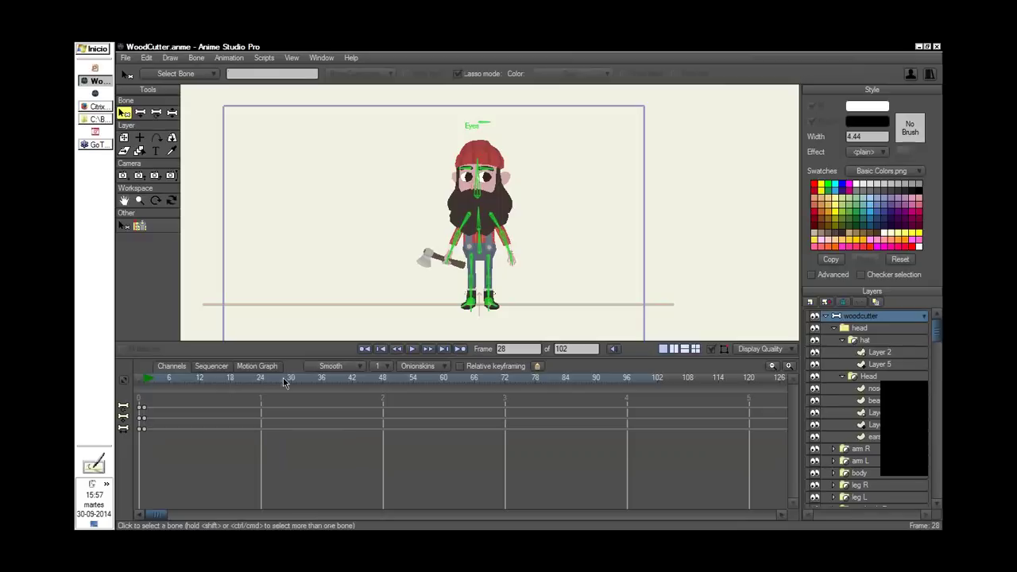
key(ctrl+f)
click(286, 383)
drag(518, 271, 495, 220)
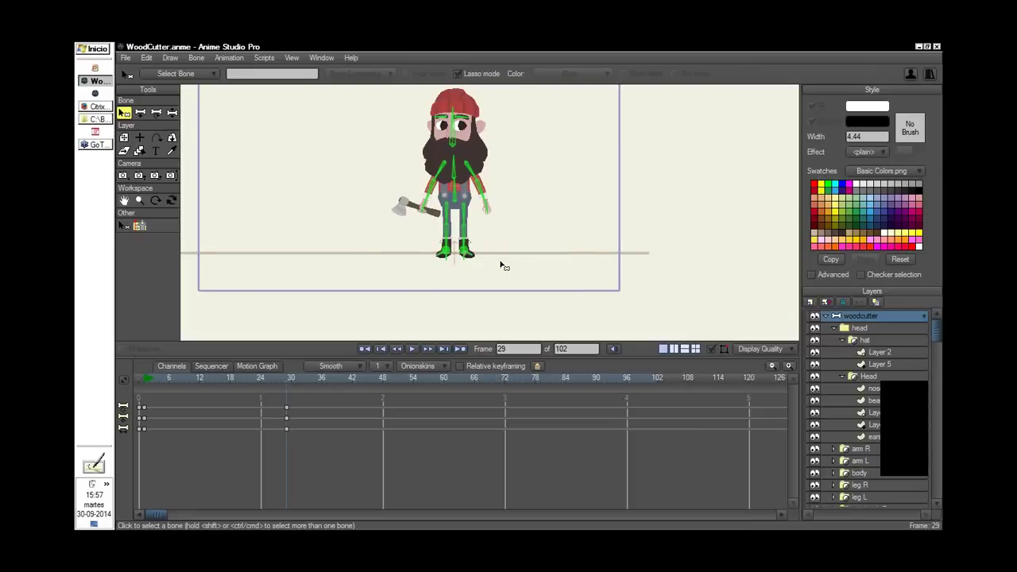
Return to frame 1 and review the woodcutter's starting pose
click(148, 381)
drag(490, 149, 482, 194)
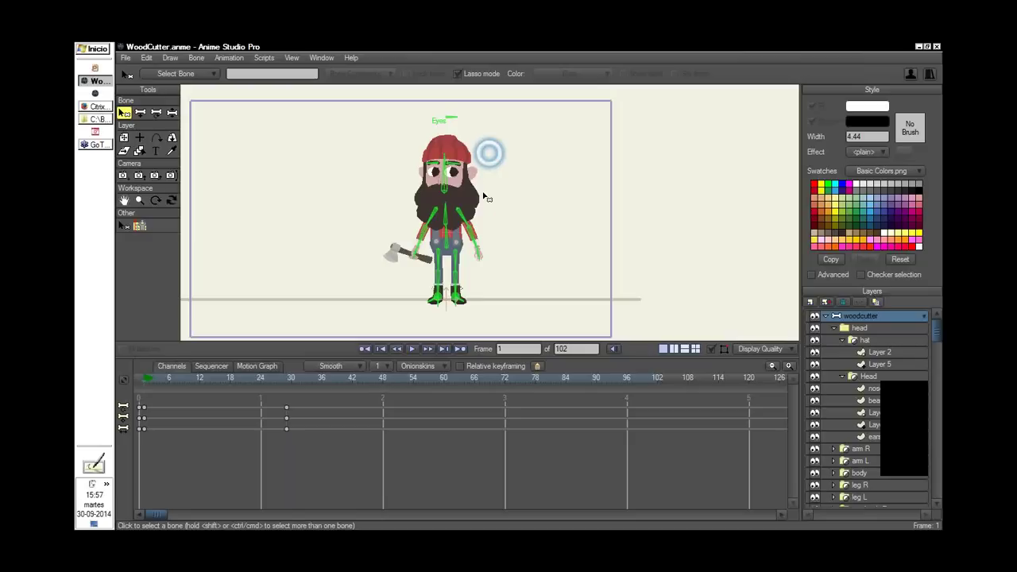
drag(636, 287, 638, 280)
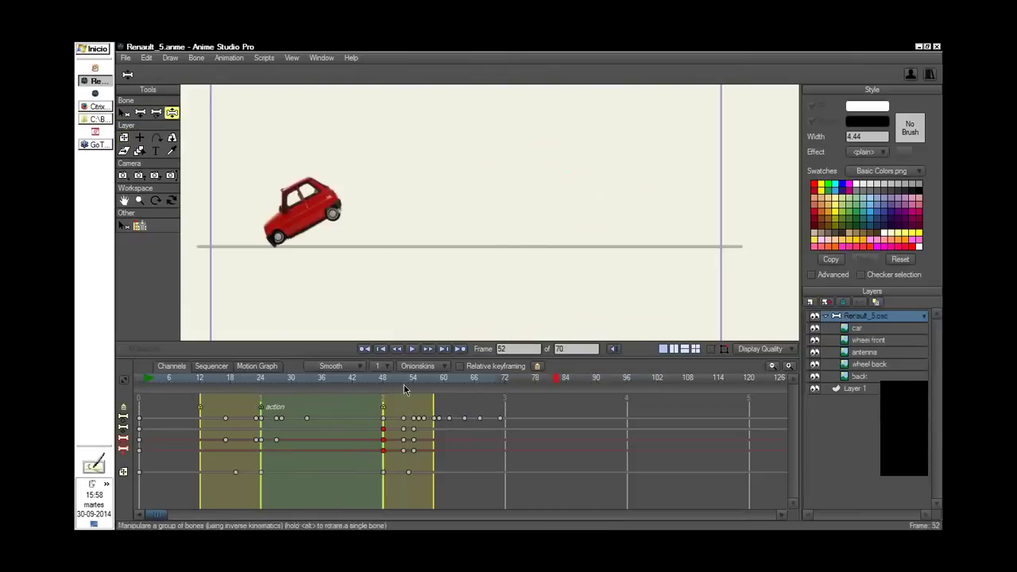
Switch to Renault_5.anme, scrub the car's reaction from frame 52 to 60, and go to frame 17
mouse_move(403, 384)
mouse_down()
mouse_move(367, 389)
mouse_move(403, 395)
mouse_up()
drag(402, 396, 439, 399)
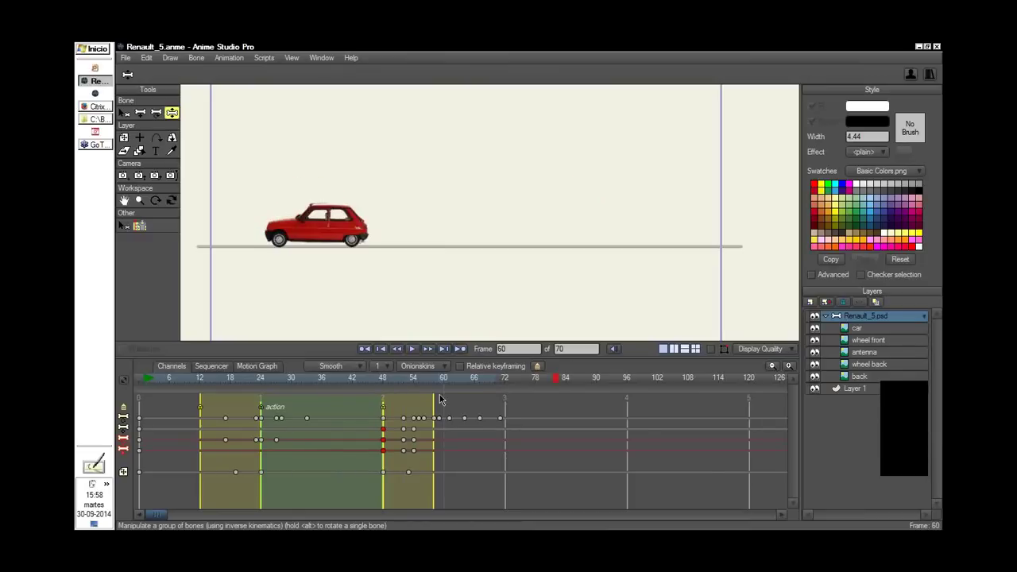
click(225, 381)
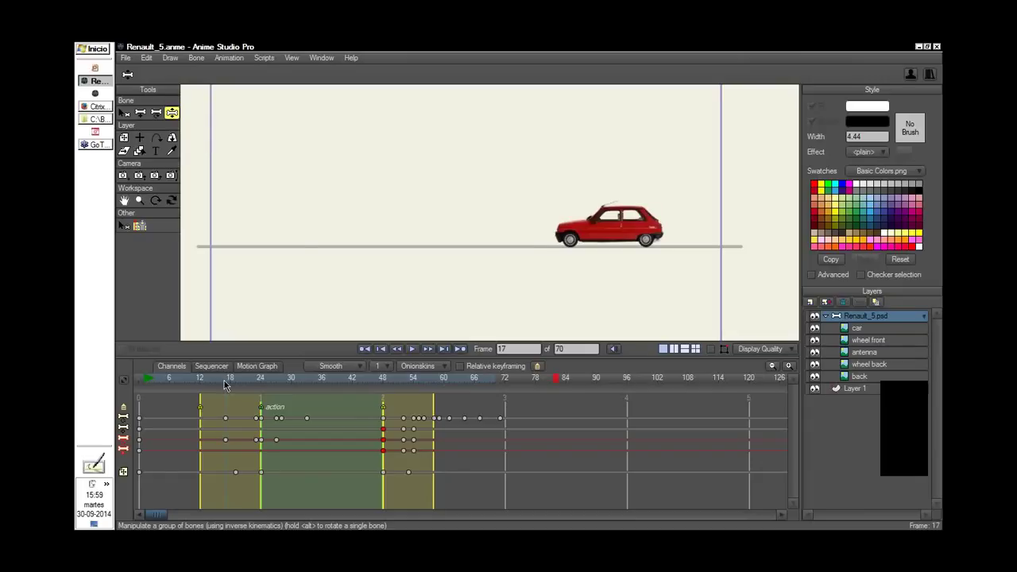
Show the car's rig, select bone B2 and display its angle curve in the motion graph
key(b)
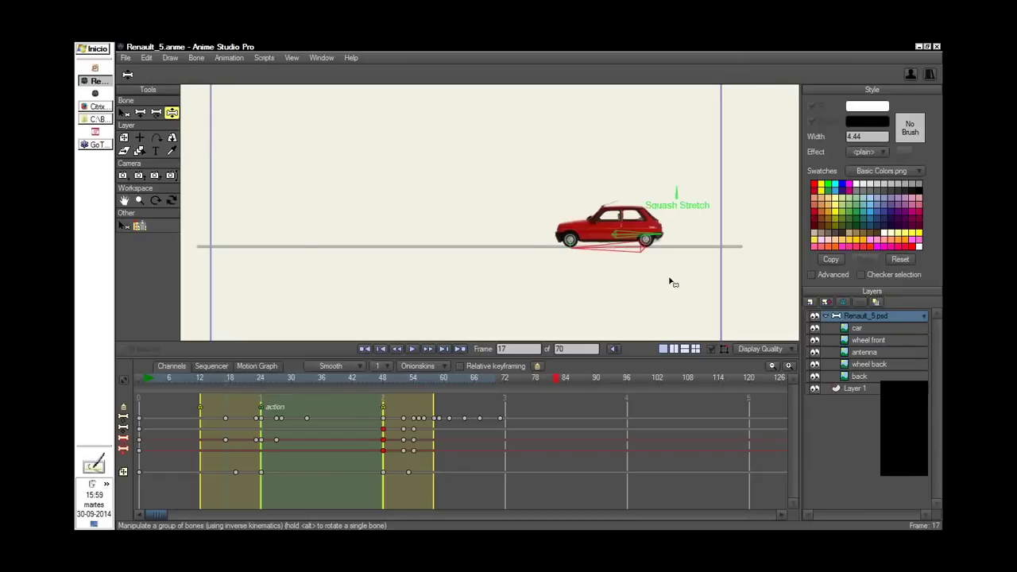
click(651, 252)
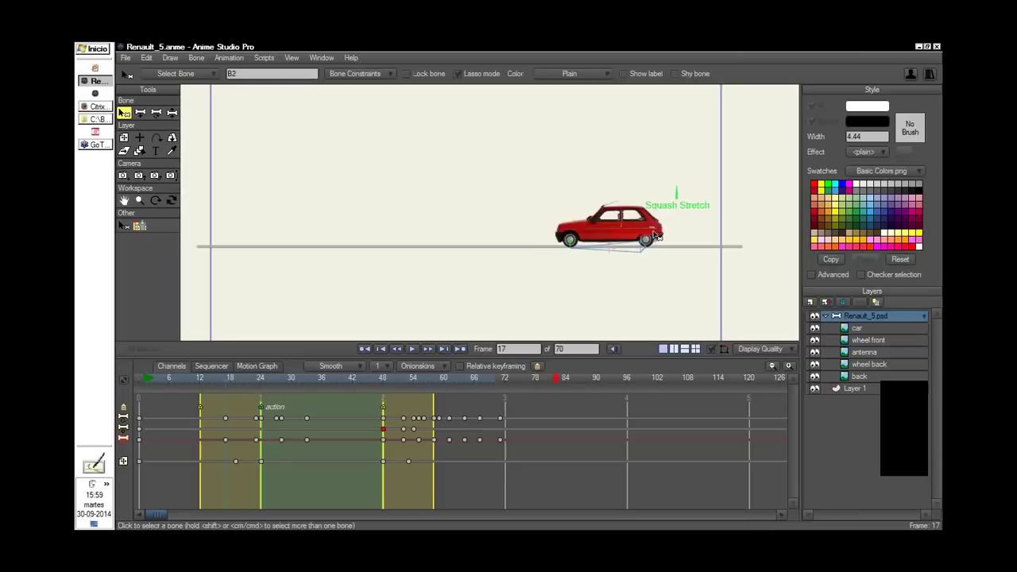
click(257, 365)
click(123, 419)
shift+click(459, 439)
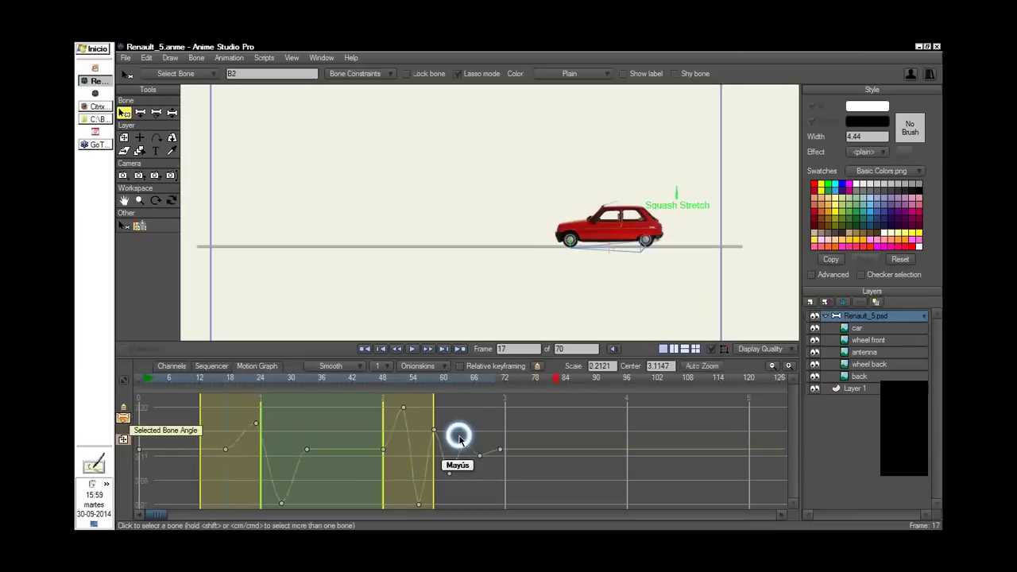
drag(459, 439, 453, 475)
Try Bezier interpolation on all of bone B2's angle keyframes
drag(545, 424, 139, 476)
click(256, 439)
right_click(256, 442)
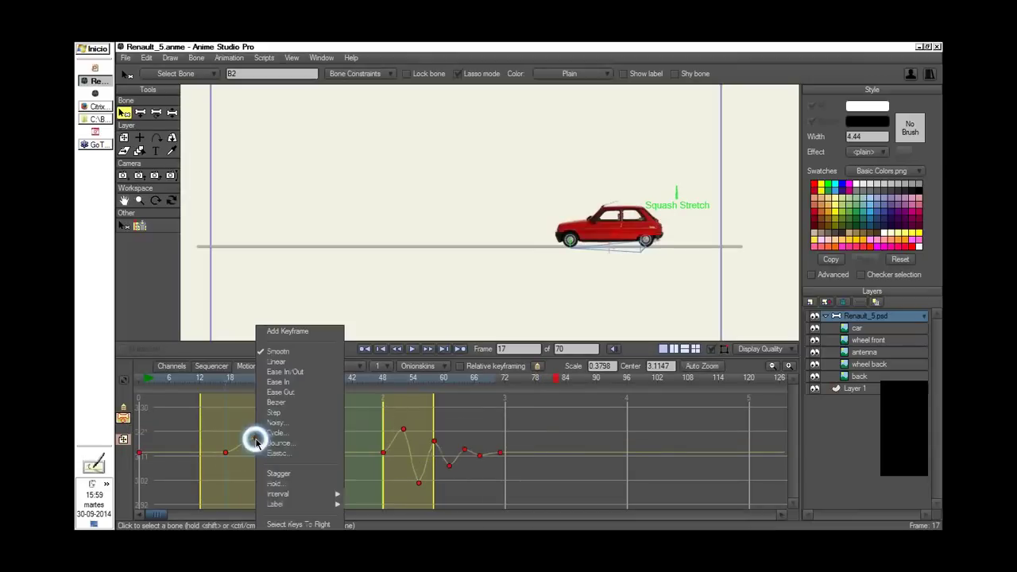
click(309, 392)
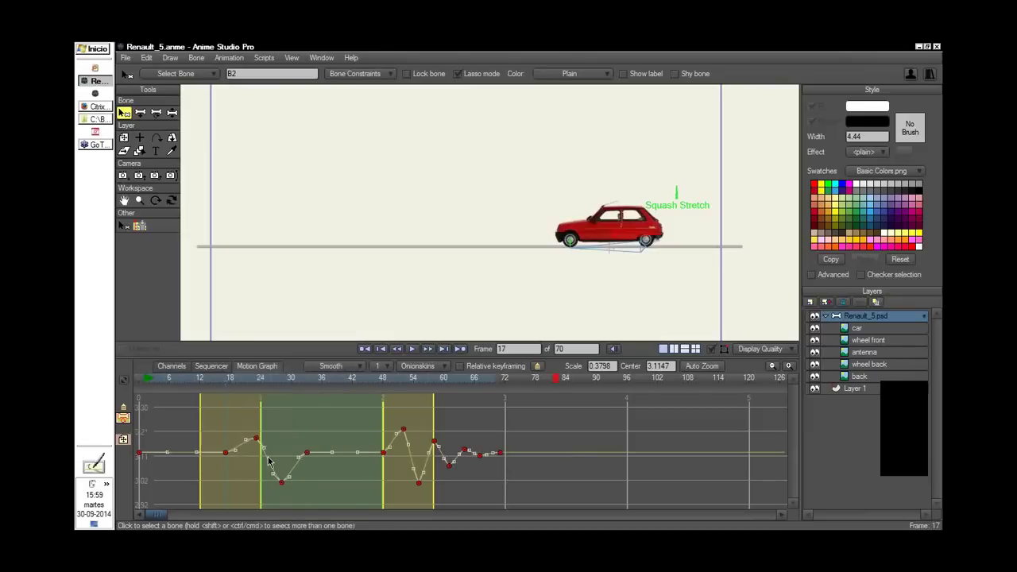
Go to frame 33 and set only the angle keyframe there to Bezier interpolation
drag(230, 384, 246, 386)
drag(250, 467, 313, 472)
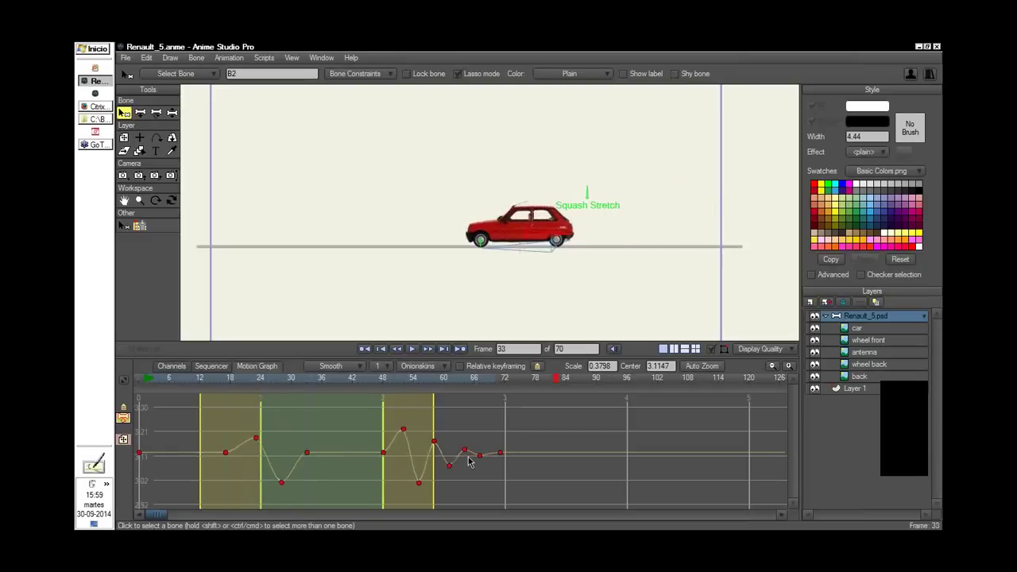
right_click(307, 453)
click(313, 458)
click(306, 454)
right_click(307, 448)
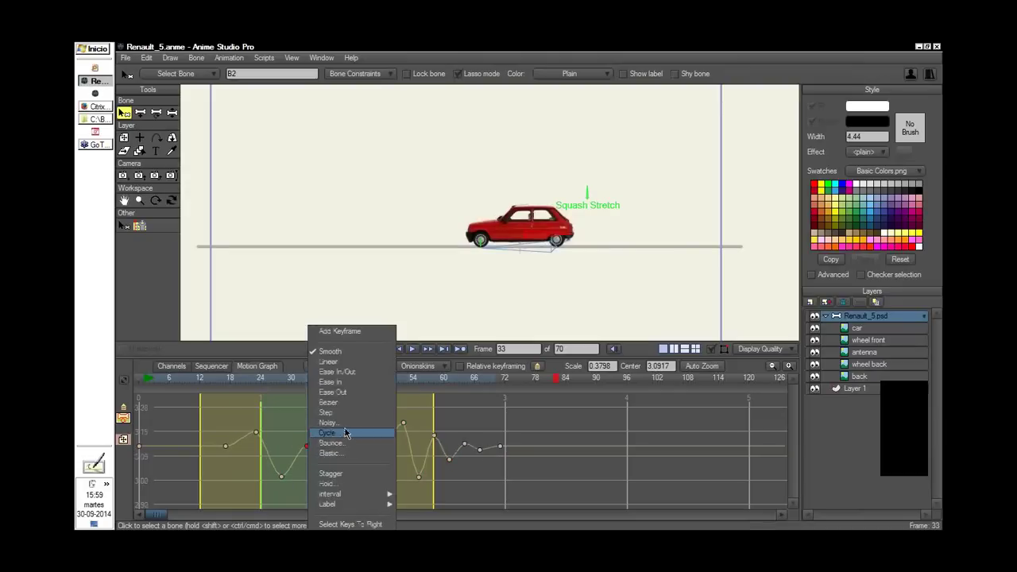
click(347, 409)
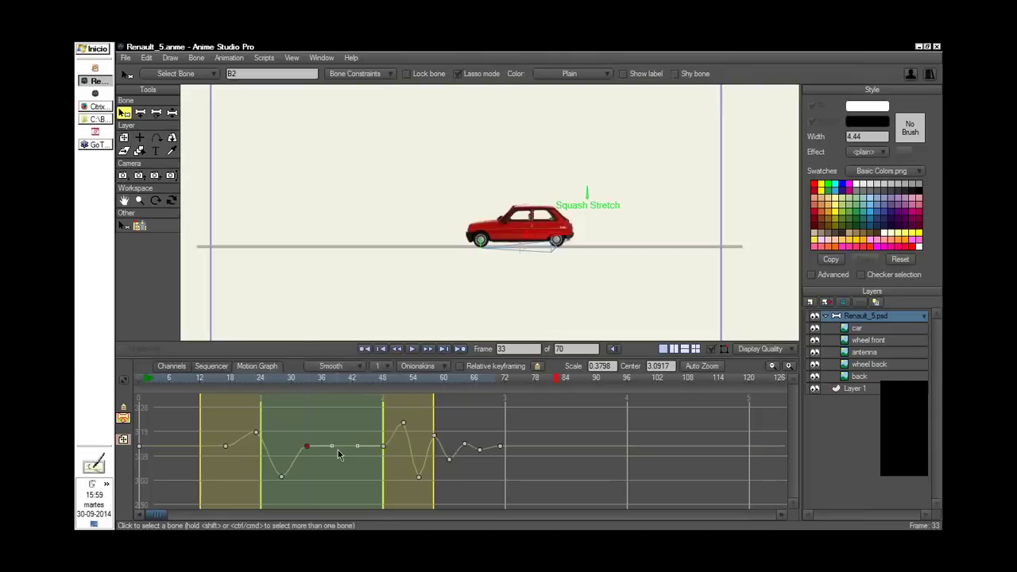
Reshape the Bezier segment between frames 33 and 48 by lowering its start handle and raising its end handle
drag(357, 446, 343, 409)
drag(326, 467, 326, 475)
key(shift)
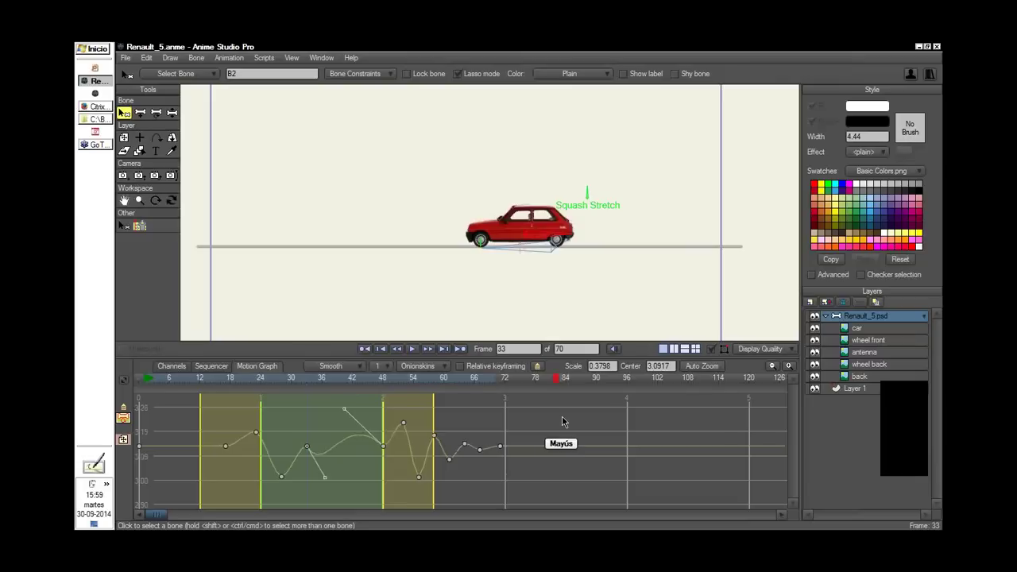
Enlarge the timeline area and fit the angle curve to the motion graph with Auto Zoom
drag(562, 416, 556, 430)
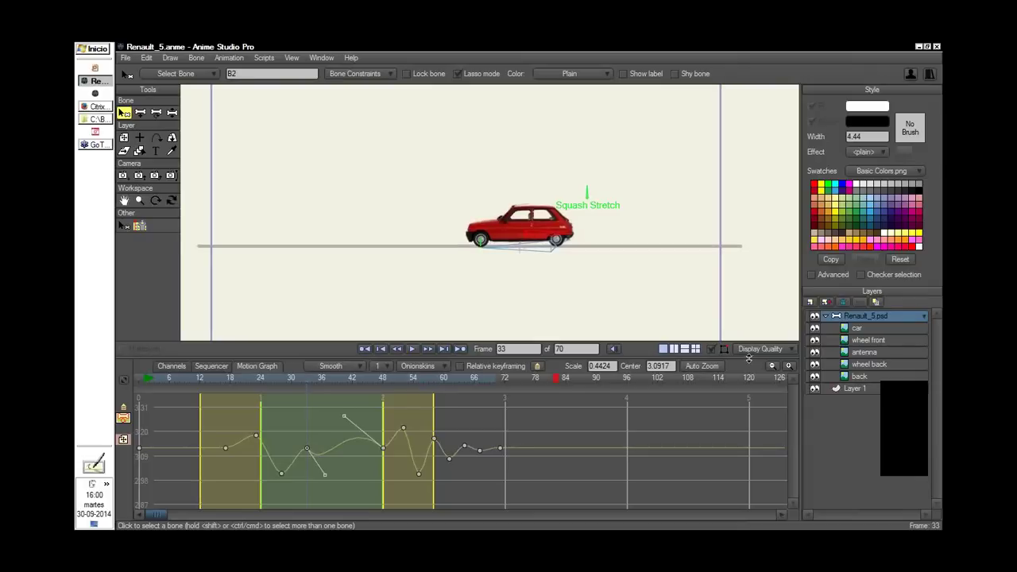
drag(748, 357, 747, 324)
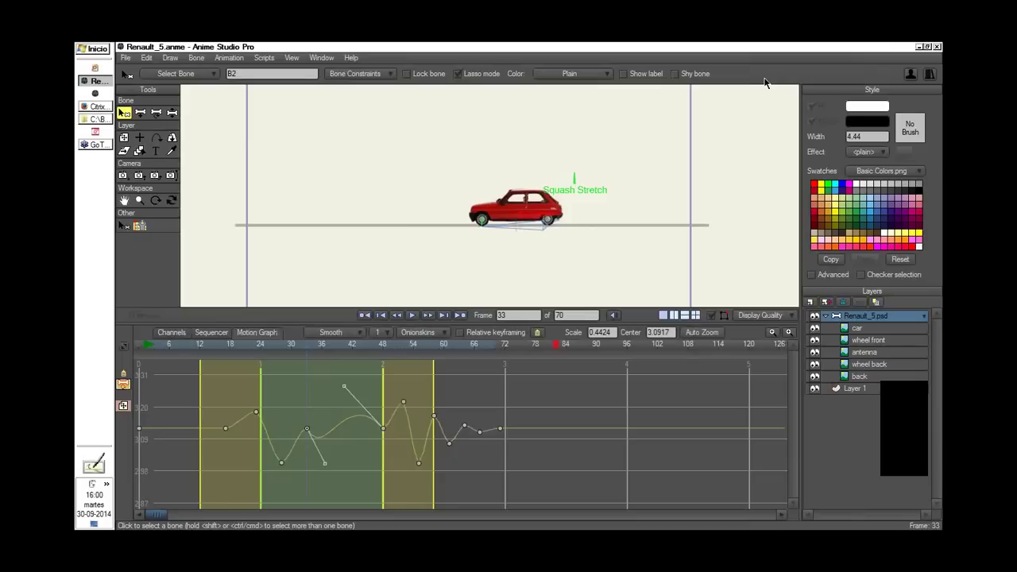
click(772, 334)
click(789, 334)
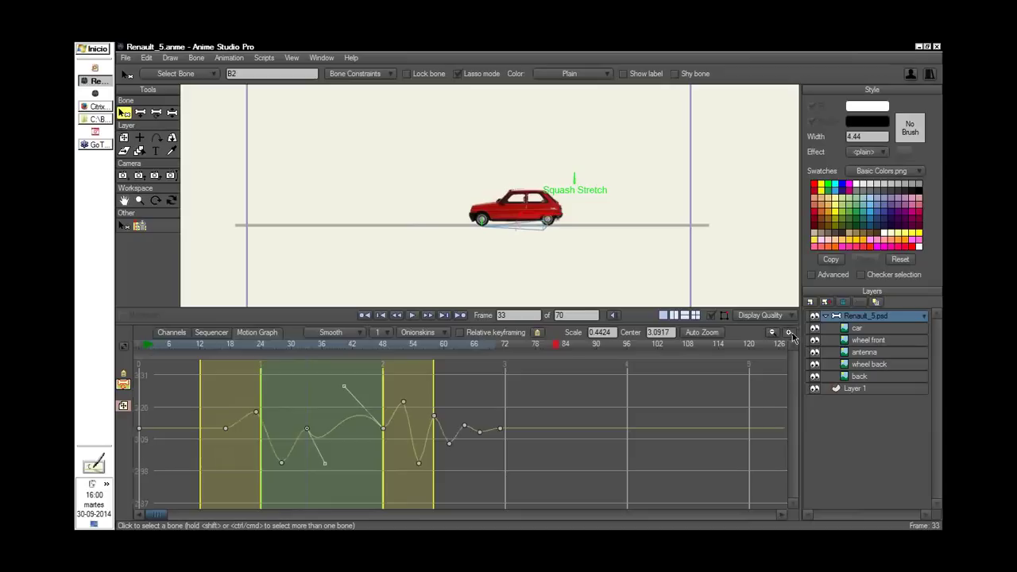
click(790, 333)
click(773, 333)
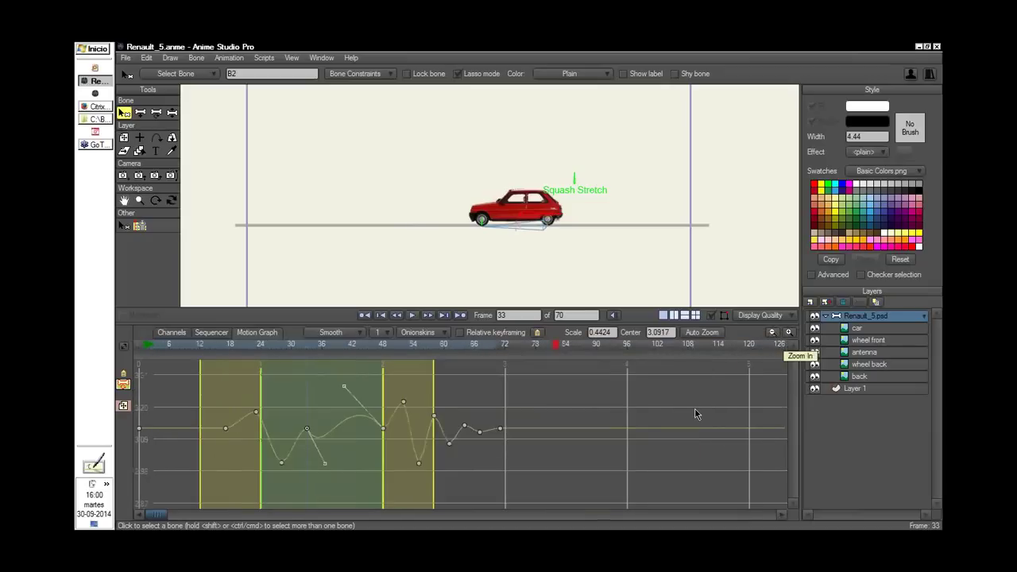
click(702, 333)
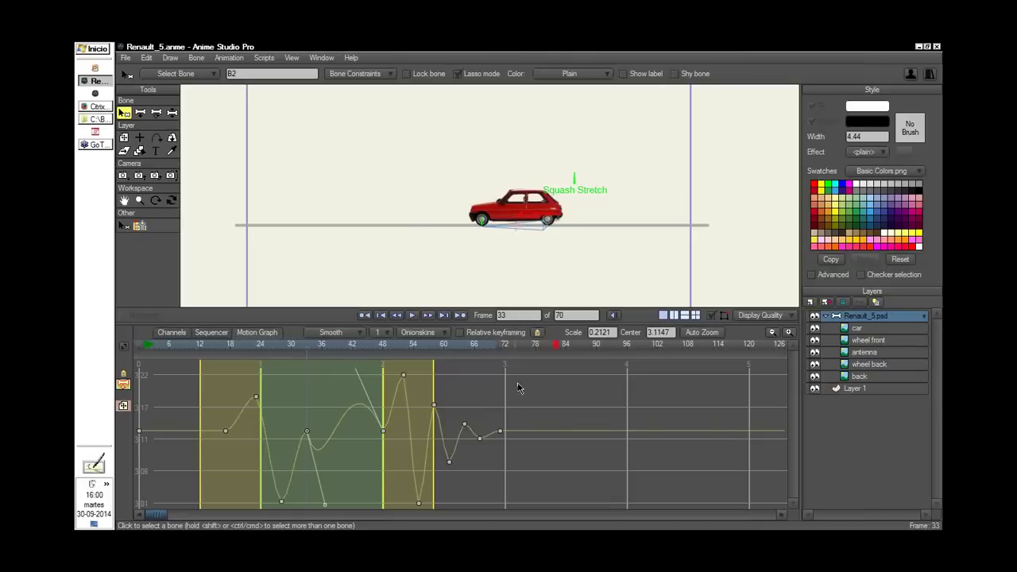
Pan the motion graph vertically and rescale its vertical range around bone B2's angle curve
click(478, 387)
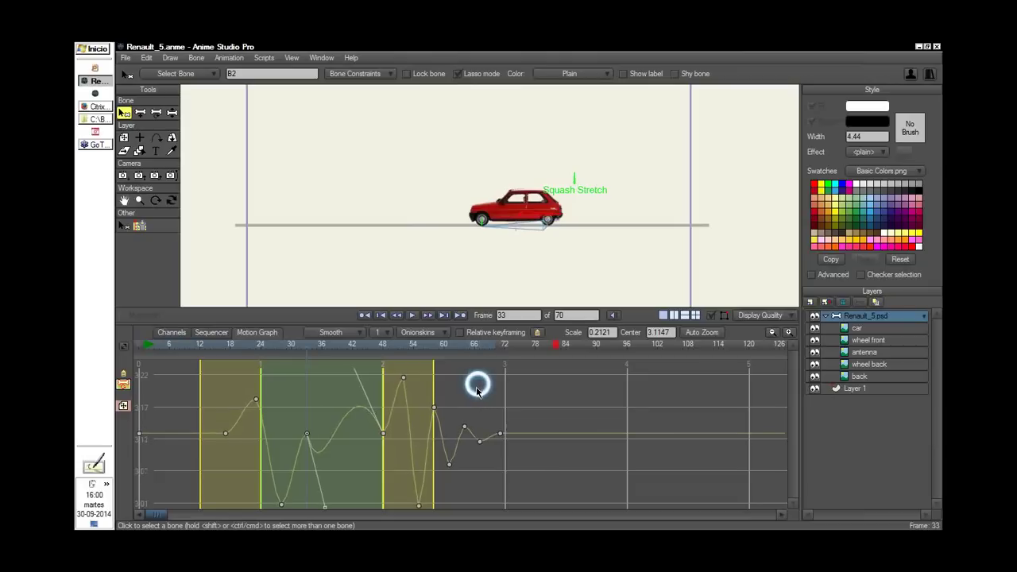
mouse_move(477, 387)
mouse_down()
mouse_move(470, 435)
mouse_move(597, 341)
mouse_move(633, 384)
mouse_move(480, 359)
mouse_move(481, 424)
mouse_move(484, 363)
mouse_move(495, 454)
mouse_move(215, 441)
mouse_move(486, 401)
mouse_up()
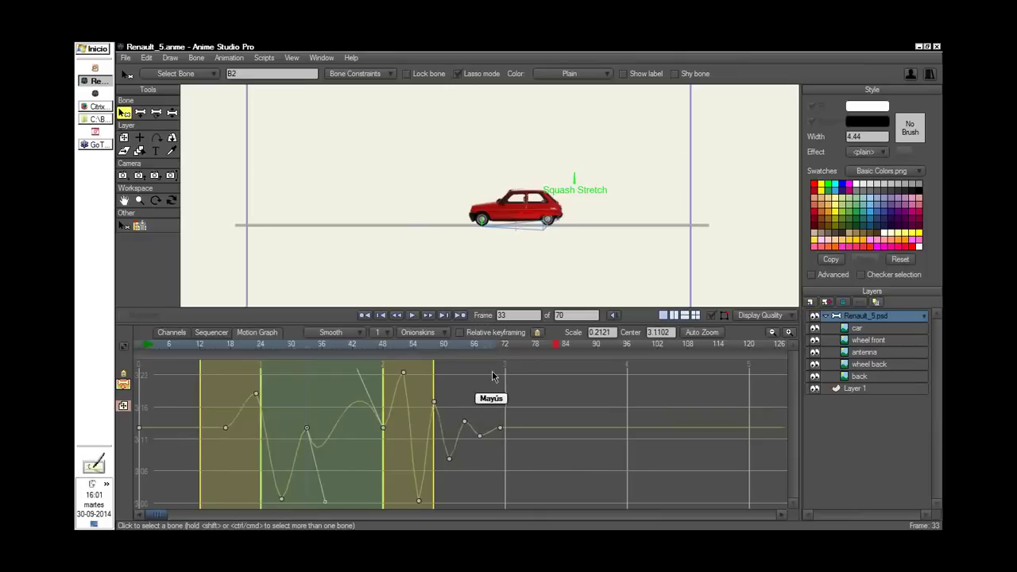
drag(489, 373, 458, 413)
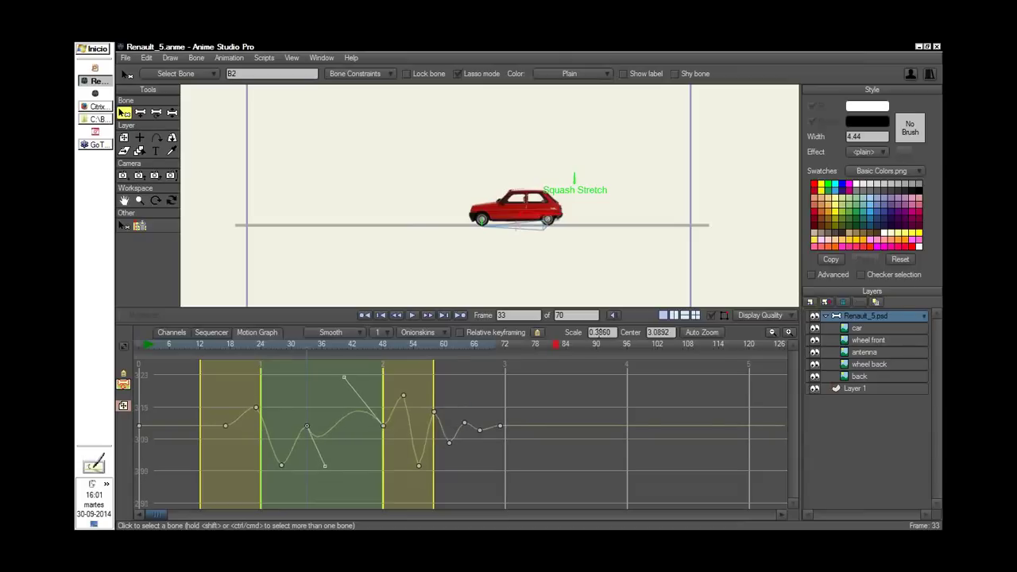
Set the motion graph's scale to 0.6010 and its center to 2.9892
click(595, 332)
scroll(603, 333, up, 1)
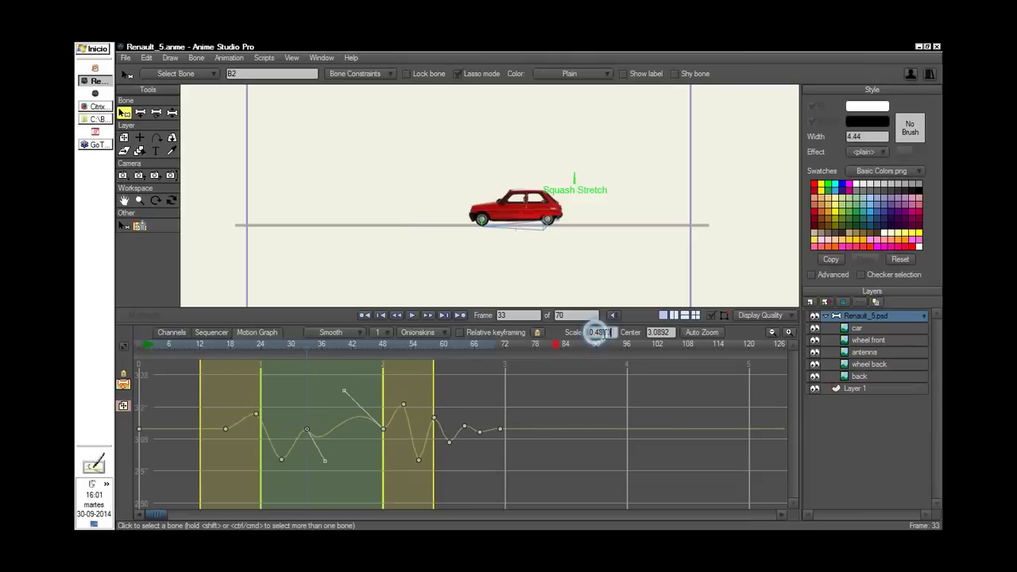
mouse_move(601, 332)
mouse_down()
mouse_move(585, 343)
mouse_move(616, 332)
mouse_up()
scroll(614, 333, down, 4)
click(669, 332)
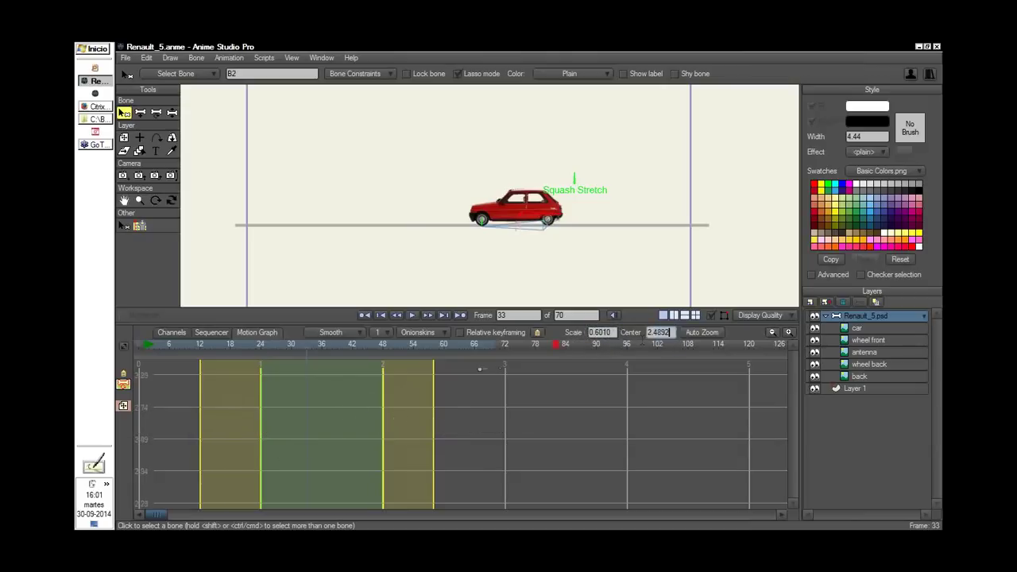
scroll(659, 332, down, 5)
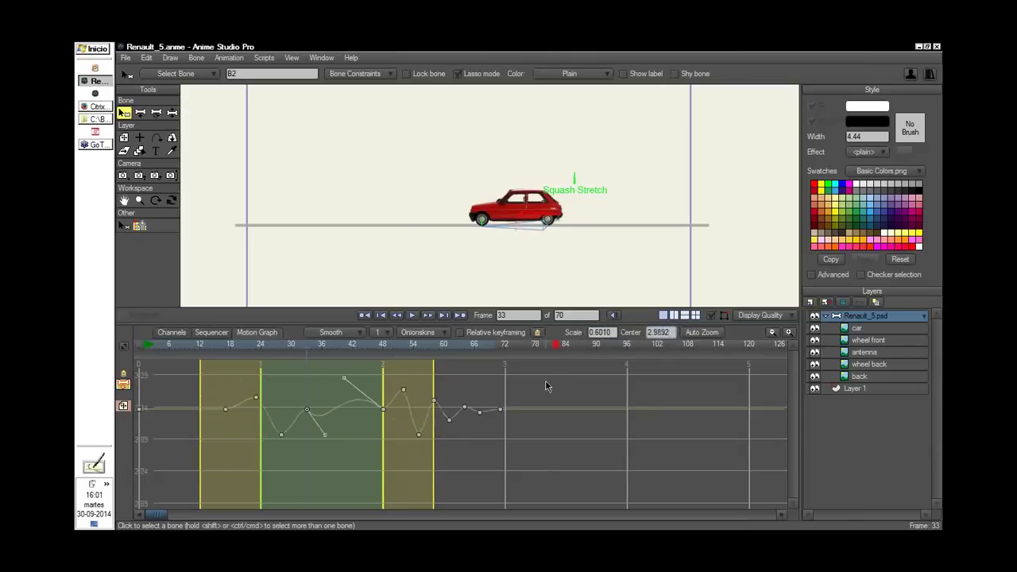
Pan the motion graph vertically to a center of 3.0678 and pick bone B2's key at frame 33
mouse_move(545, 386)
mouse_down()
mouse_move(546, 457)
mouse_move(550, 400)
mouse_up()
drag(467, 392, 490, 423)
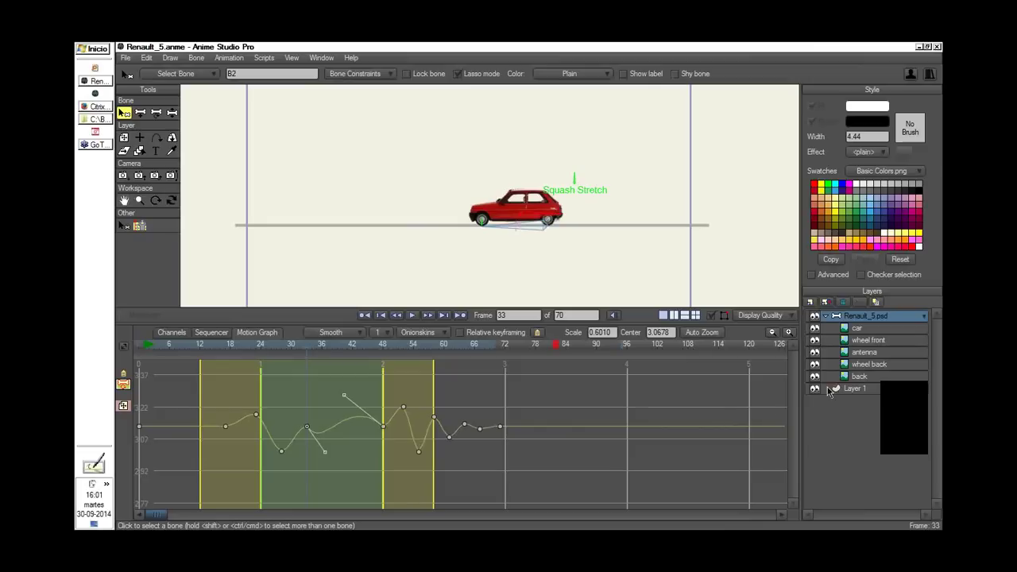
click(715, 479)
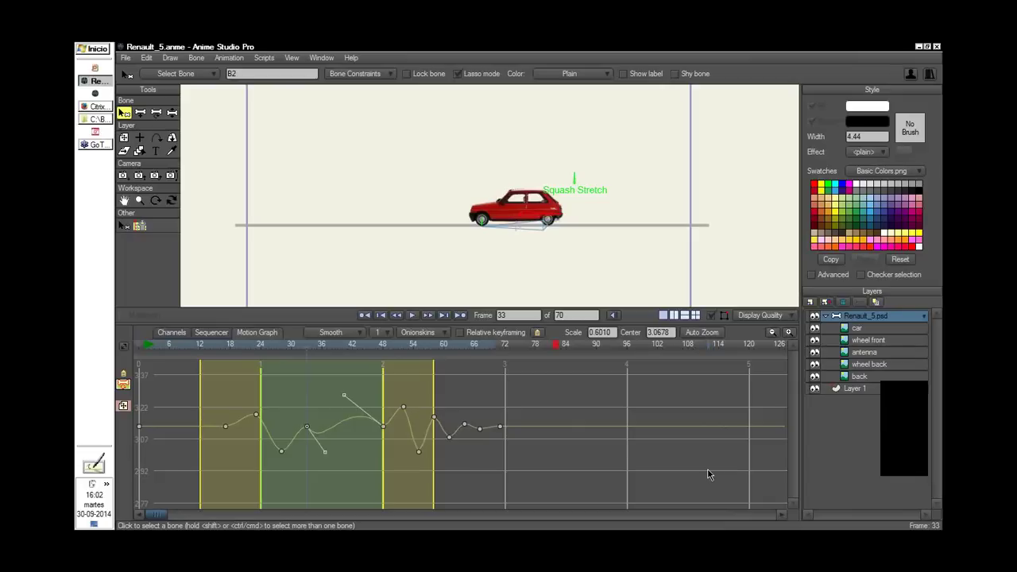
click(307, 427)
key(ctrl)
ctrl+click(331, 455)
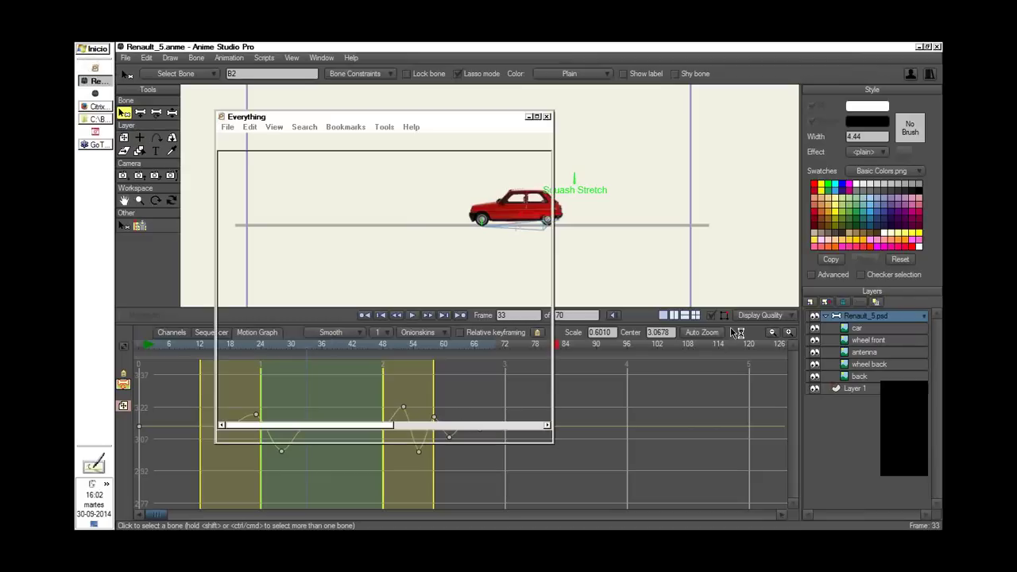
Search Everything for "robot anme" and open Robot.anme from the Anime Studio Pro 10.11 Startup folder
text(rob)
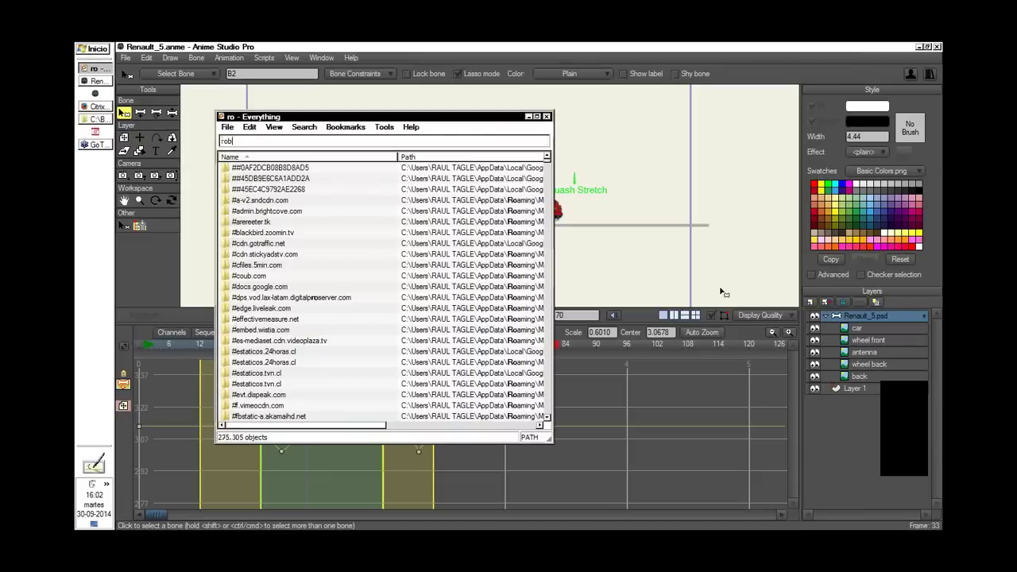
text(ot)
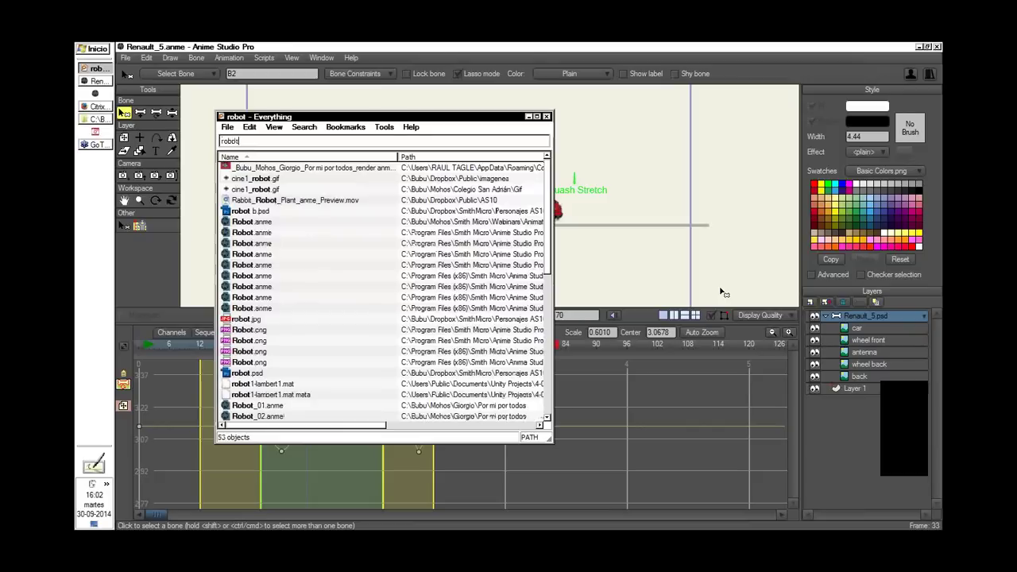
text( anme)
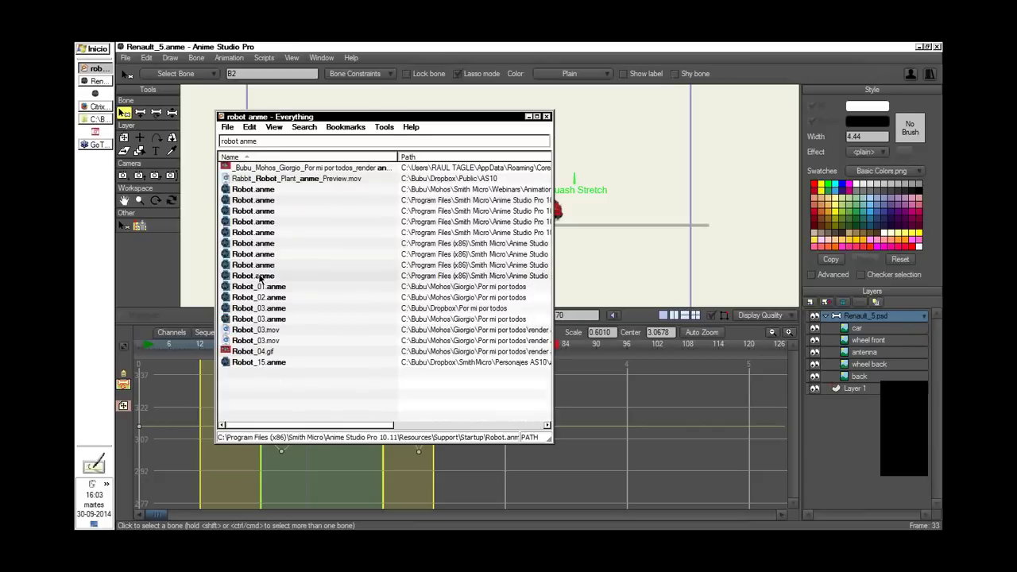
click(262, 276)
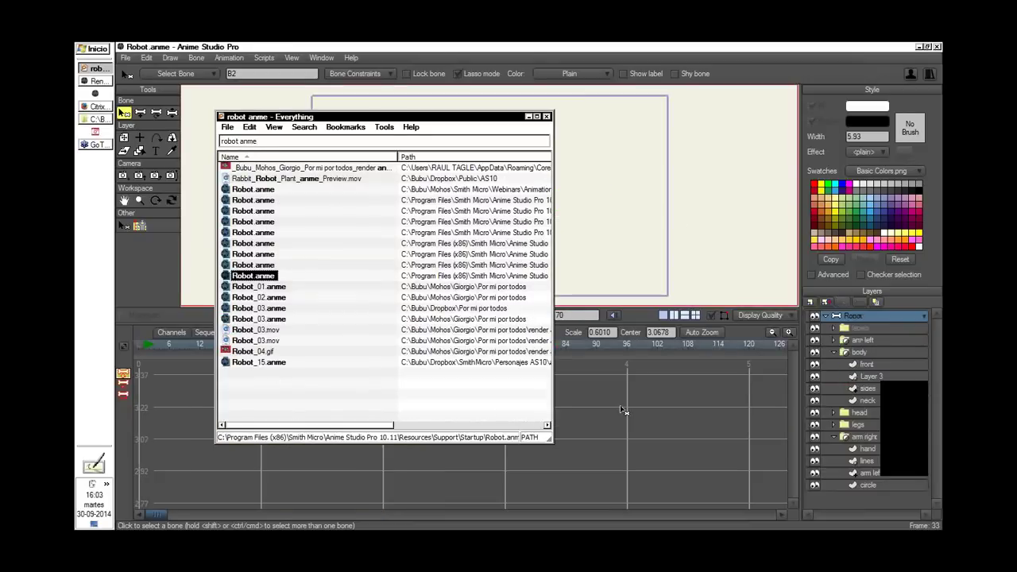
click(623, 410)
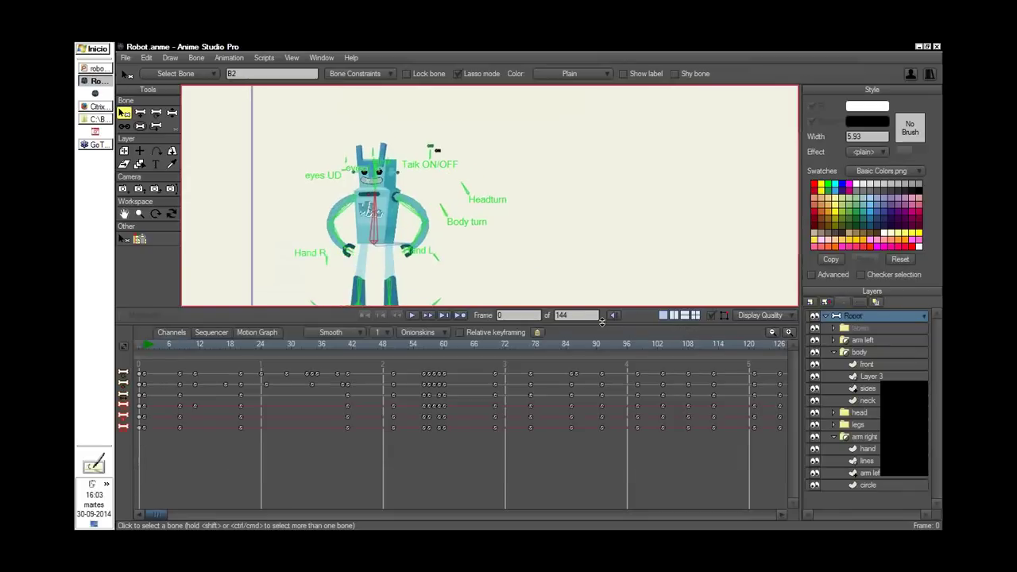
Scrub through the robot's animation to review its poses, and return to Renault_5.anme
shift+click(592, 274)
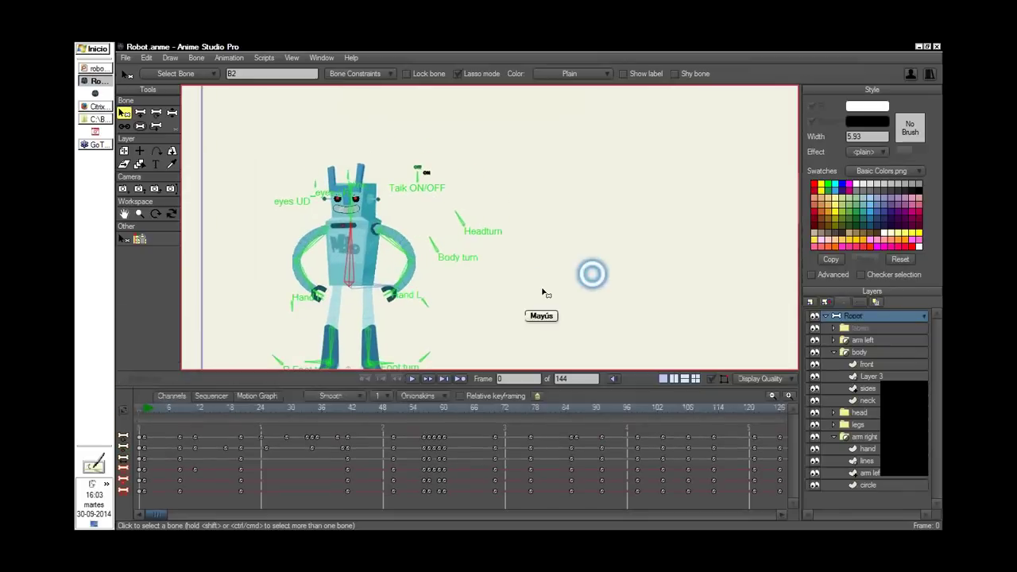
drag(176, 412, 388, 446)
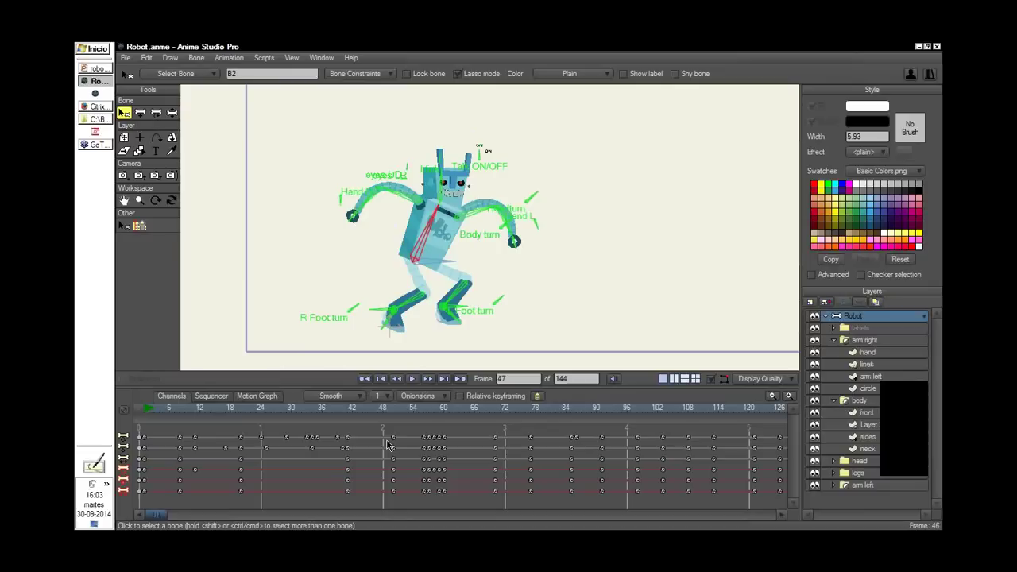
shift+click(628, 260)
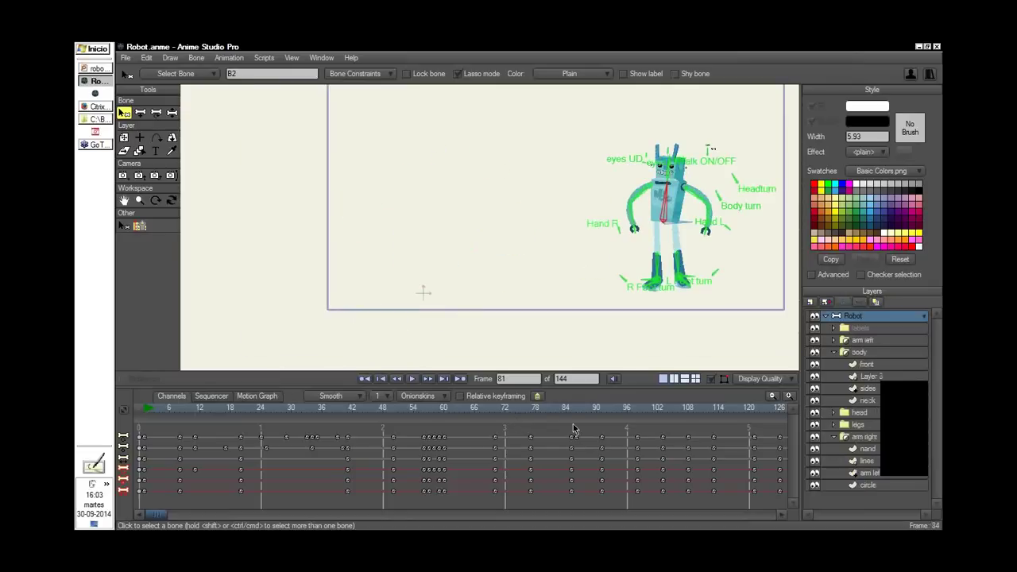
drag(625, 433, 630, 488)
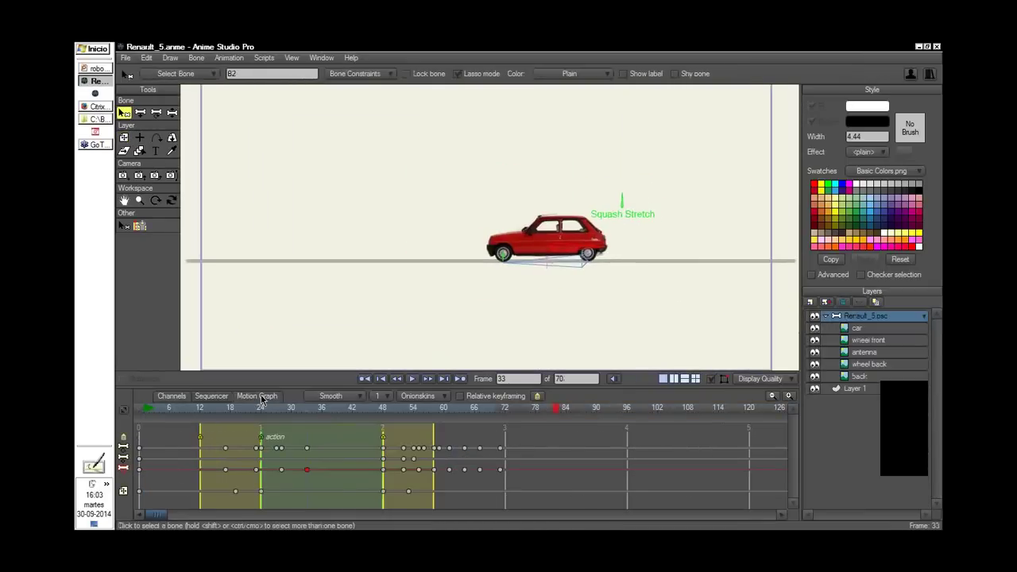
Display bone B2's angle curve in the motion graph, enlarge the timeline area and scrub past frame 33
click(262, 396)
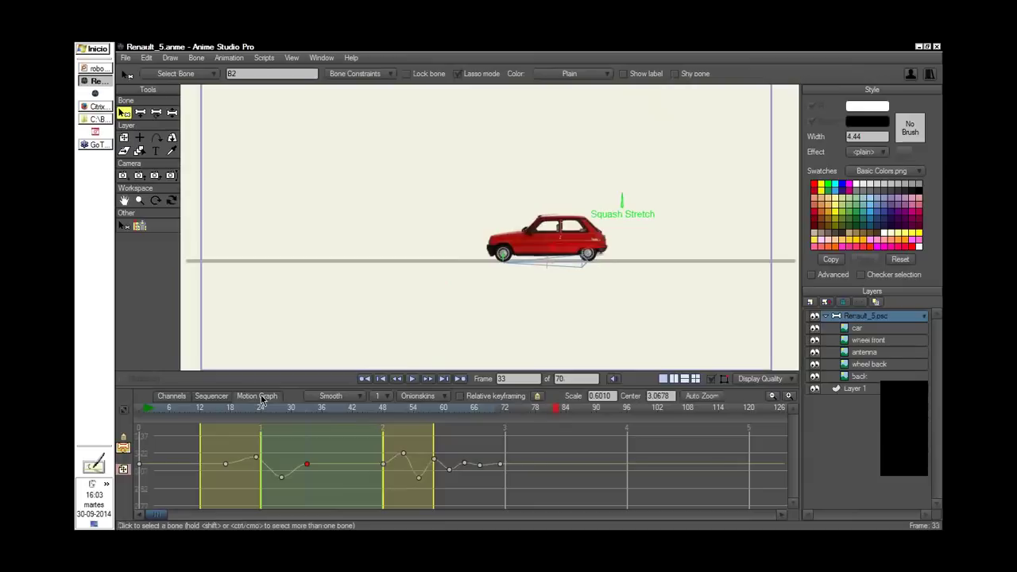
click(332, 396)
click(525, 401)
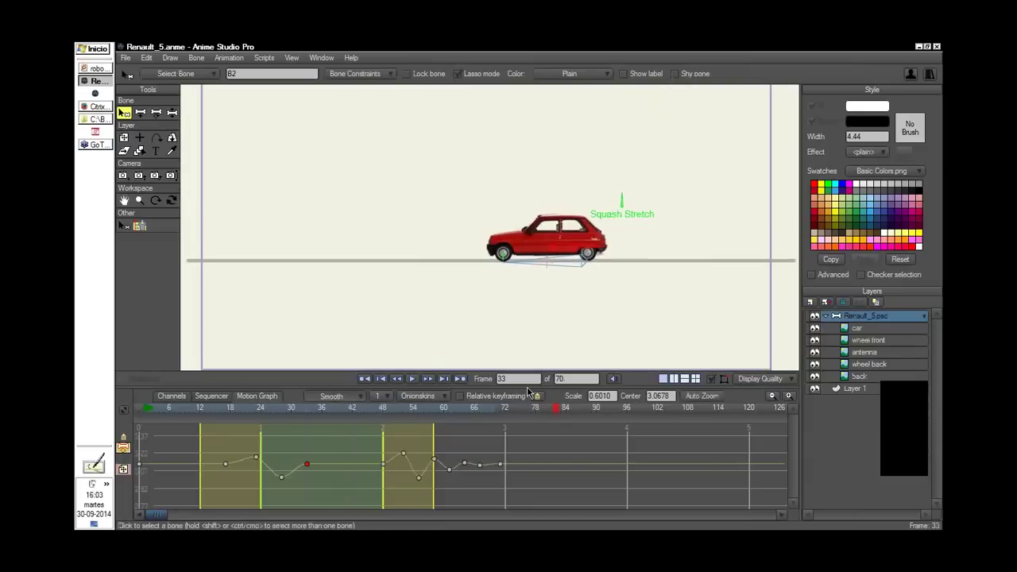
drag(530, 386, 532, 368)
drag(224, 394, 322, 400)
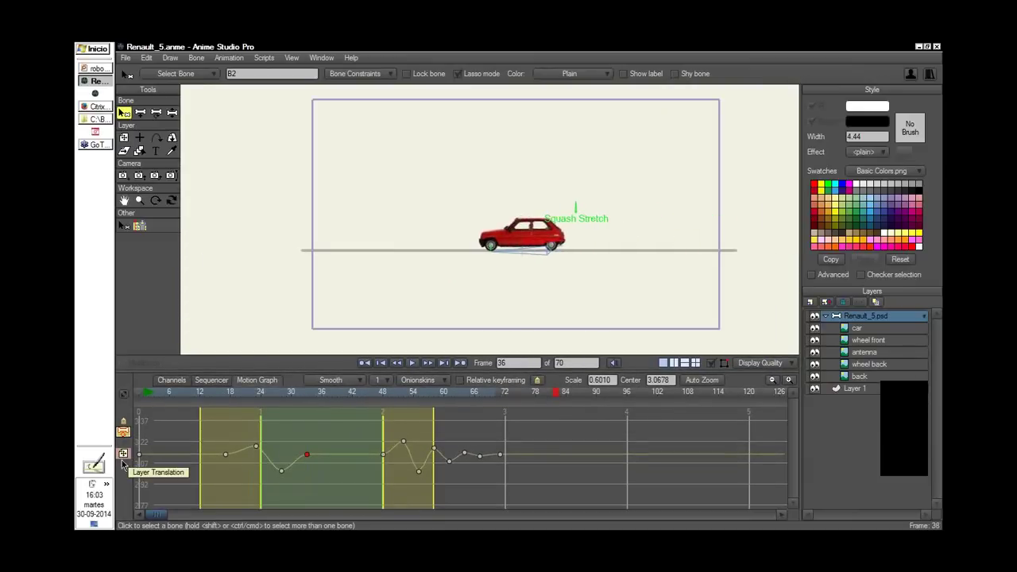
Show the Layer Translation curves and set the keys at frame 24 to Bezier interpolation
click(123, 455)
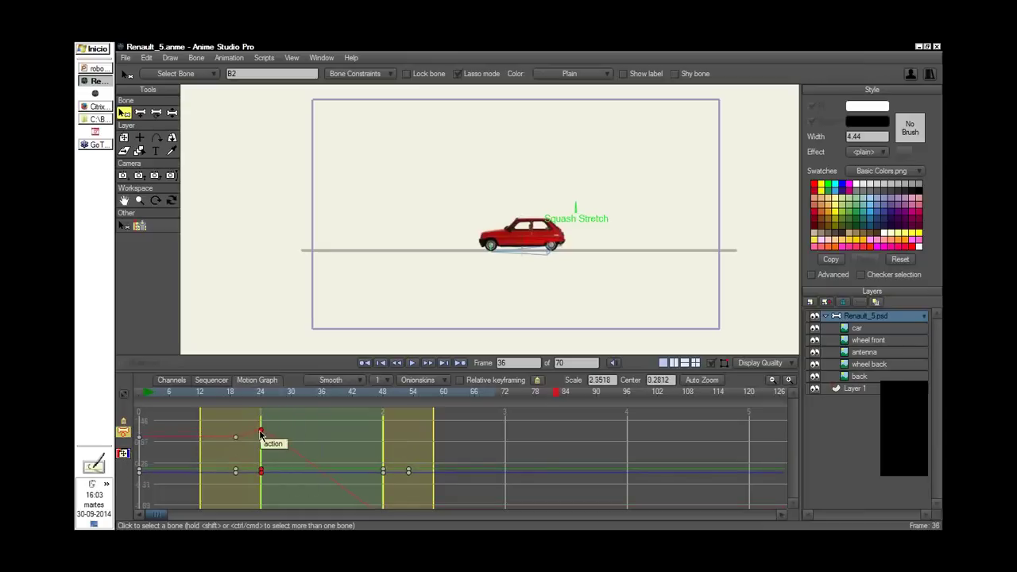
right_click(263, 436)
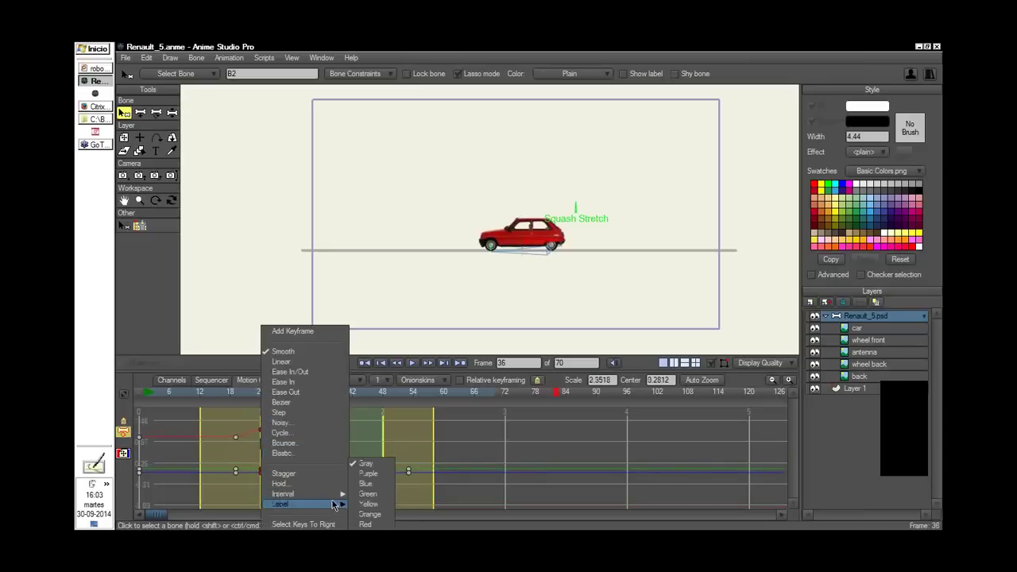
click(330, 408)
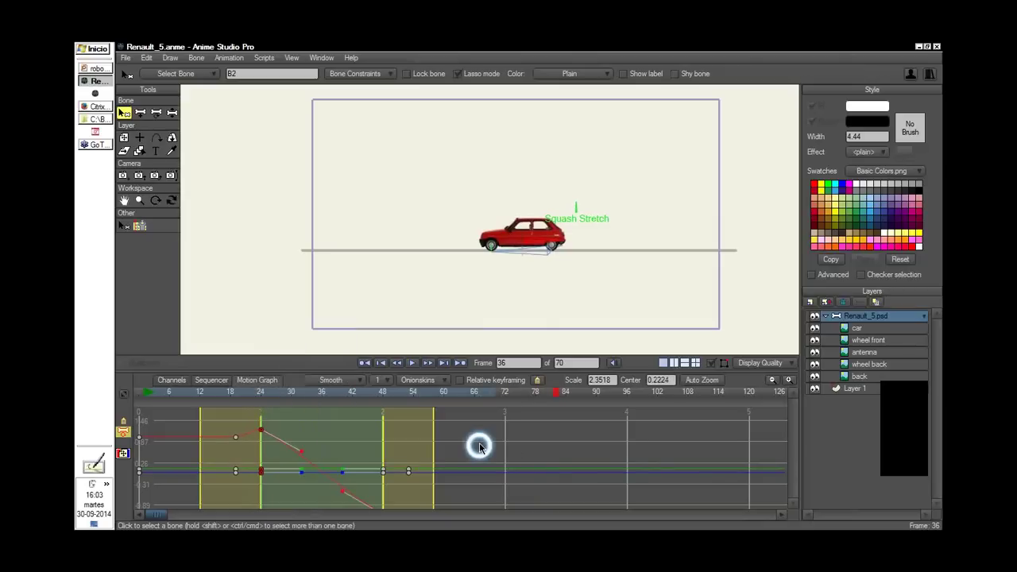
Reshape the red translation curve between frames 24 and 48 with a long, nearly flat start handle and a steep end handle
click(259, 397)
drag(259, 397, 271, 401)
drag(301, 445, 307, 427)
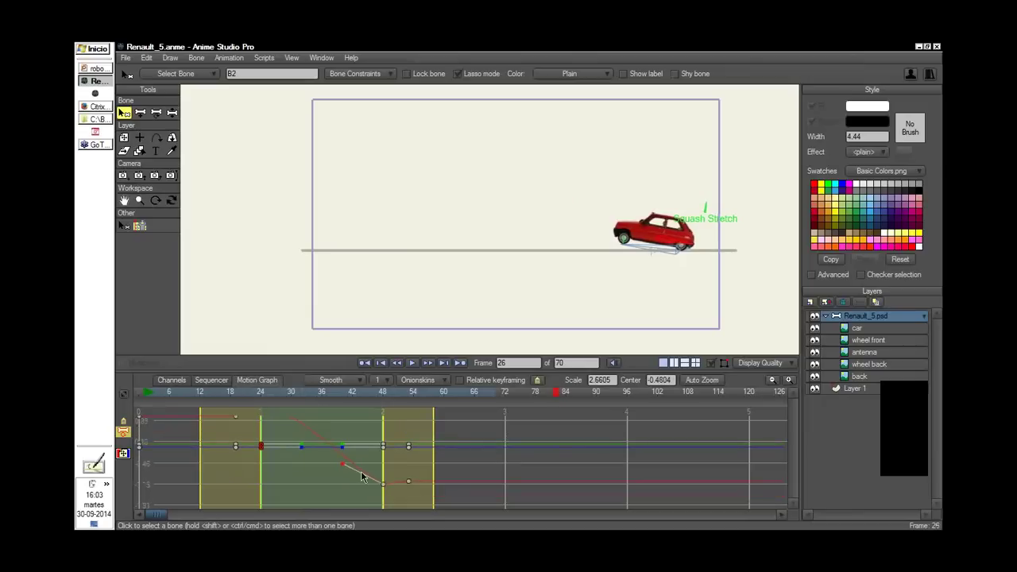
drag(343, 462, 353, 438)
click(436, 443)
scroll(437, 451, down, 1)
drag(438, 453, 437, 471)
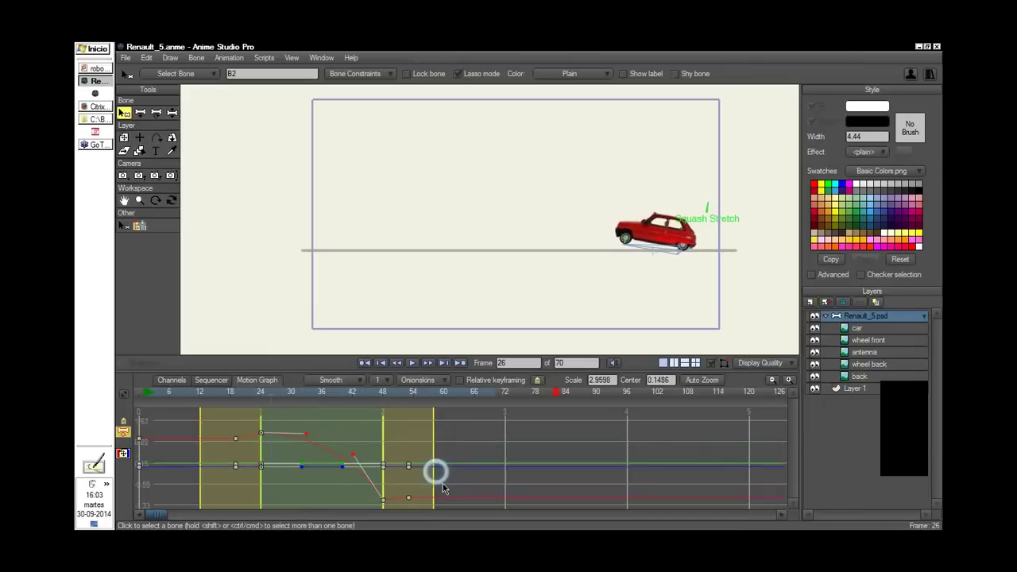
drag(306, 433, 363, 460)
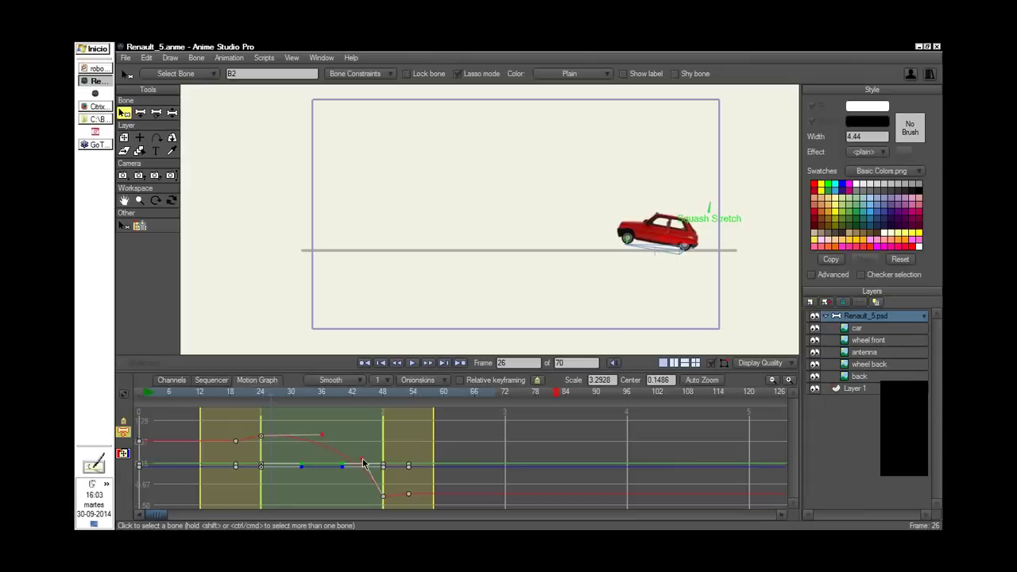
Scrub the Renault from frame 24 to 29 to check the translation easing, and select the frame 24 keys
click(252, 395)
drag(252, 397, 291, 454)
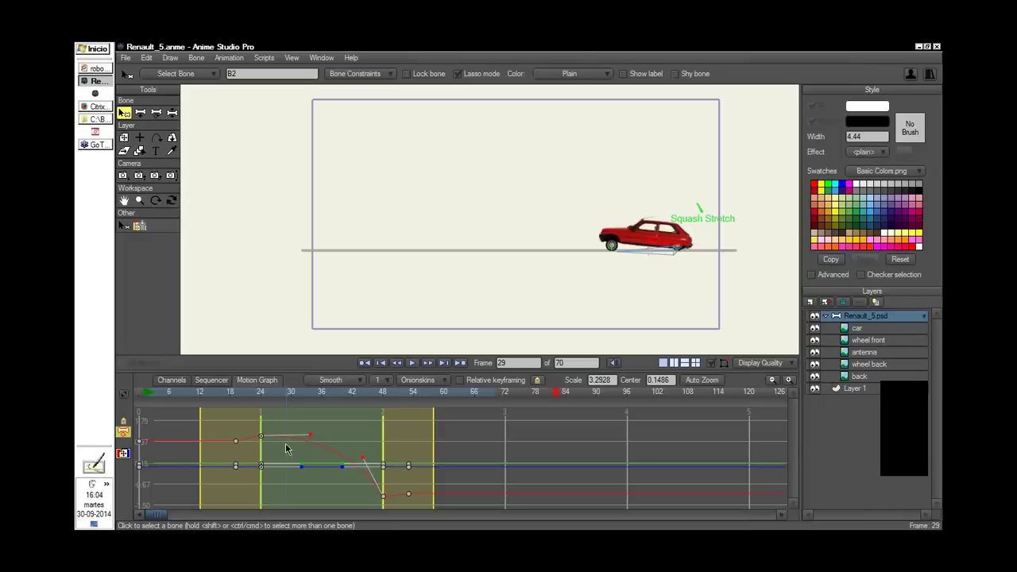
double_click(286, 450)
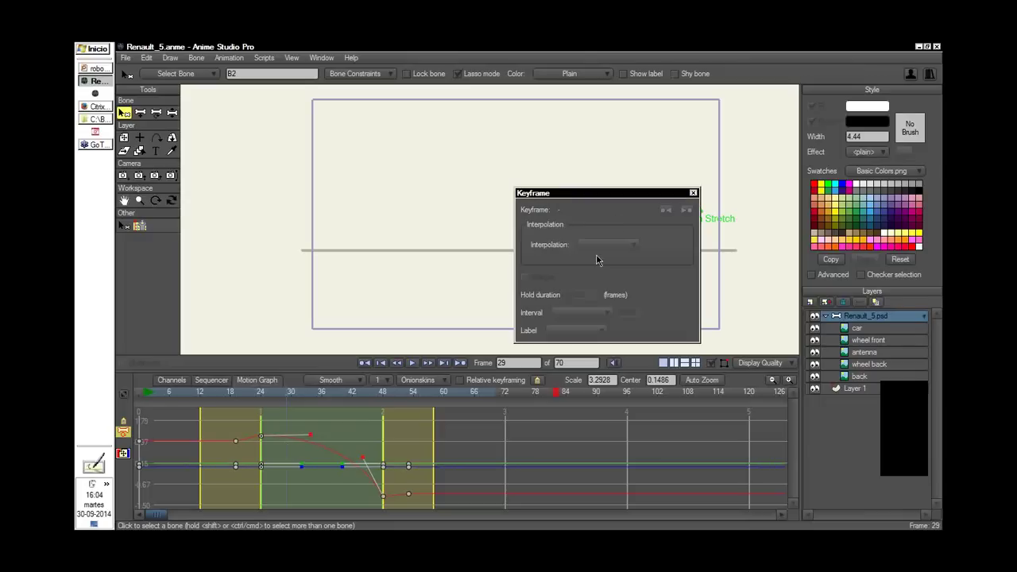
click(692, 193)
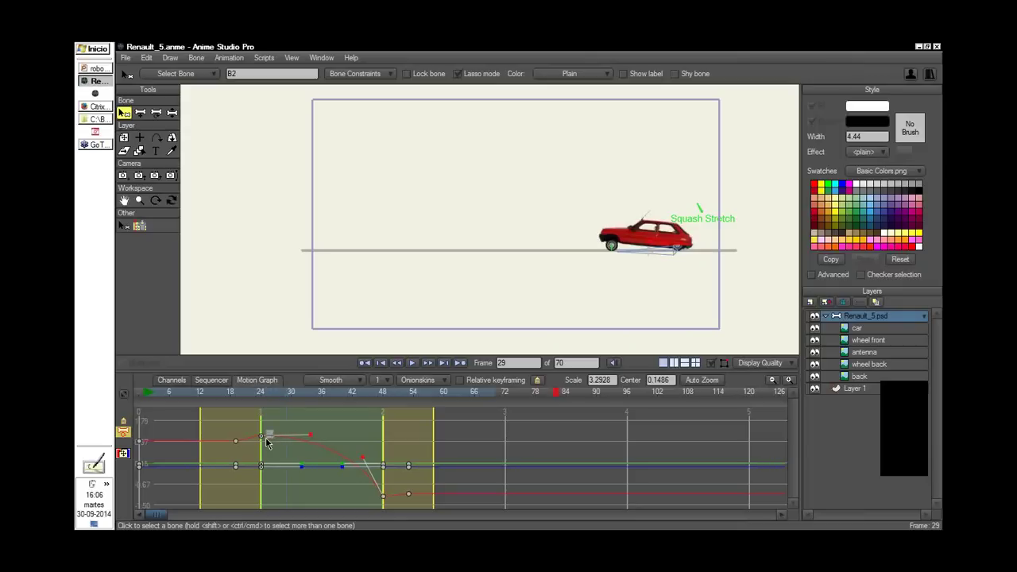
click(260, 436)
ctrl+click(261, 465)
Open WoodCutter.anme and raise the axe arm with Manipulate Bones, with the pose keyed at frame 31
key(ctrl+n)
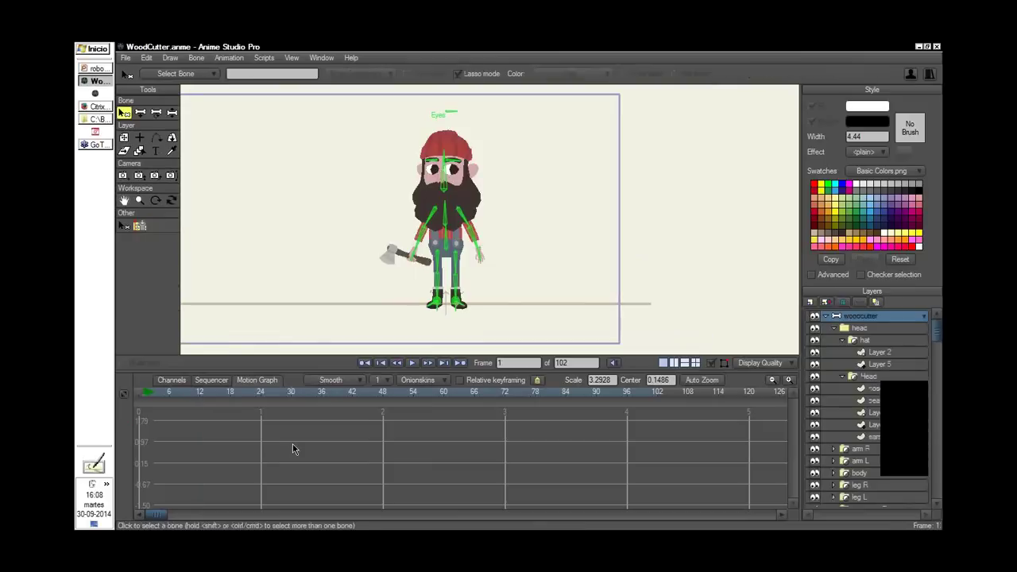
click(261, 393)
click(454, 280)
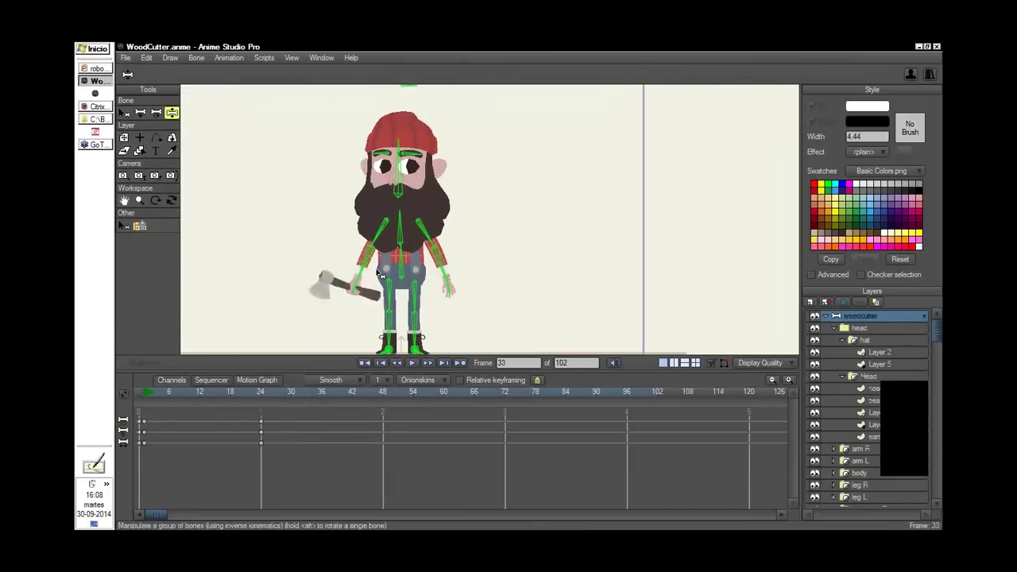
drag(380, 274, 352, 286)
drag(306, 424, 359, 434)
Scrub from frame 24 onward to preview the woodcutter raising the axe
drag(261, 397, 302, 440)
click(293, 399)
click(260, 395)
drag(262, 397, 286, 472)
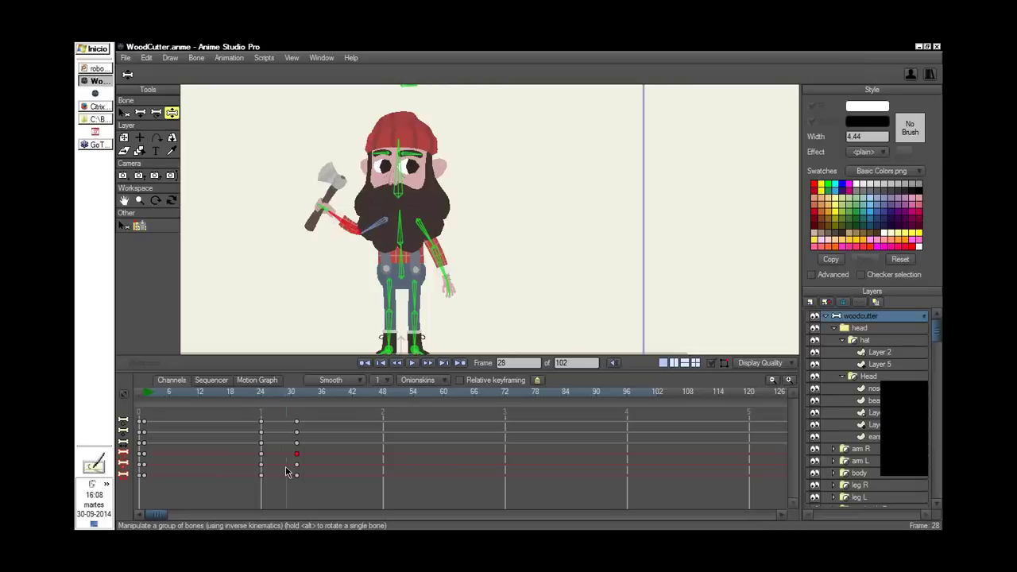
Hide the bone overlay and frame the whole woodcutter scene in the viewport
key(space)
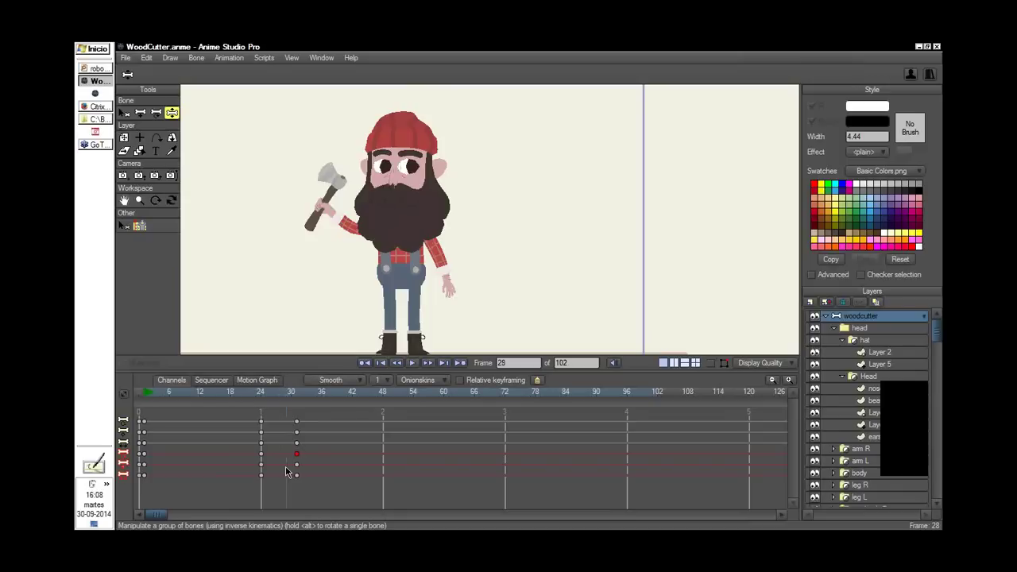
shift+click(703, 274)
scroll(703, 274, down, 5)
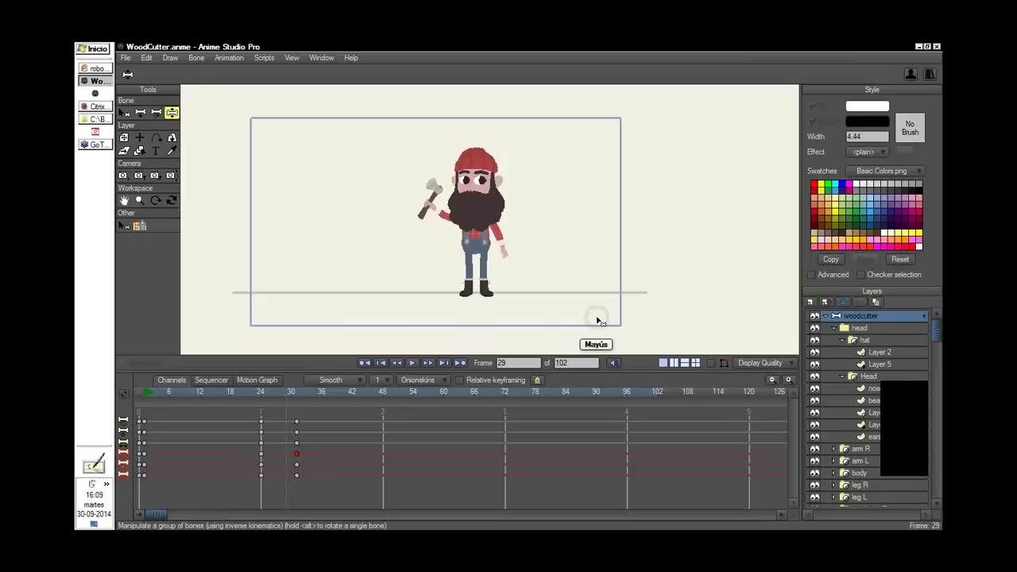
drag(597, 317, 618, 313)
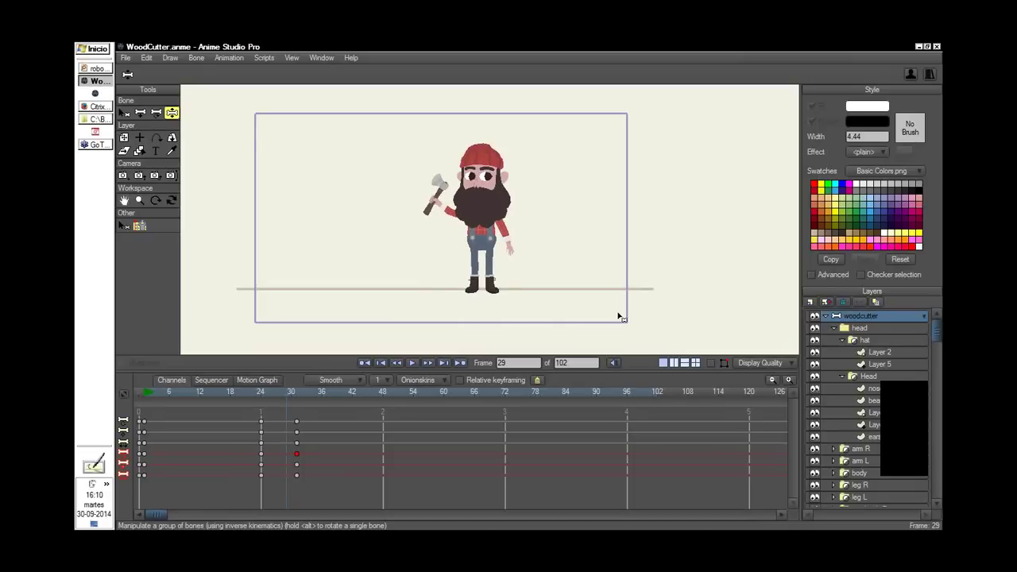
key(shift)
scroll(598, 275, up, 1)
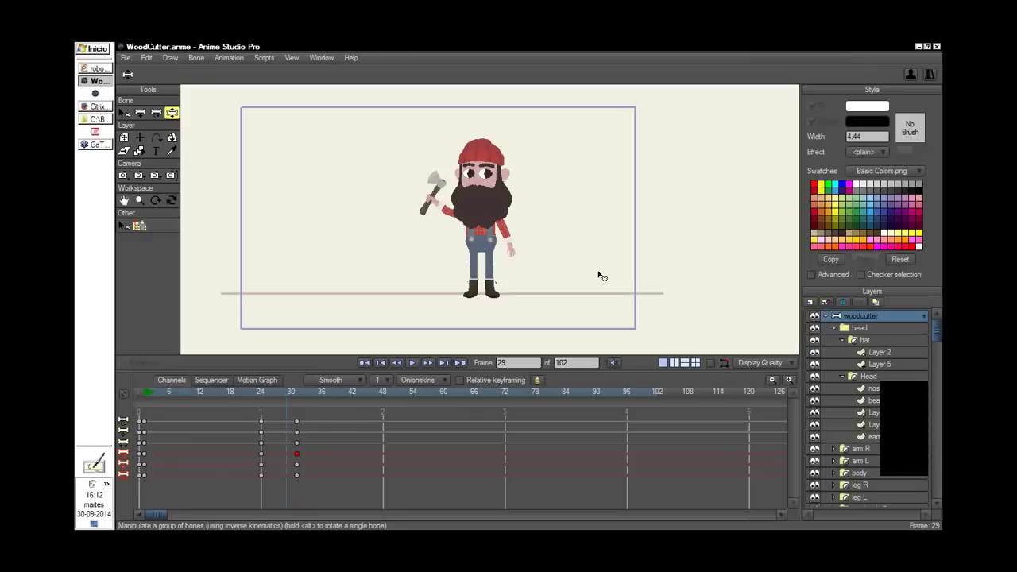
Return to frame 0, examine the woodcutter's foot bones up close and select foot bone B4
drag(153, 393, 139, 400)
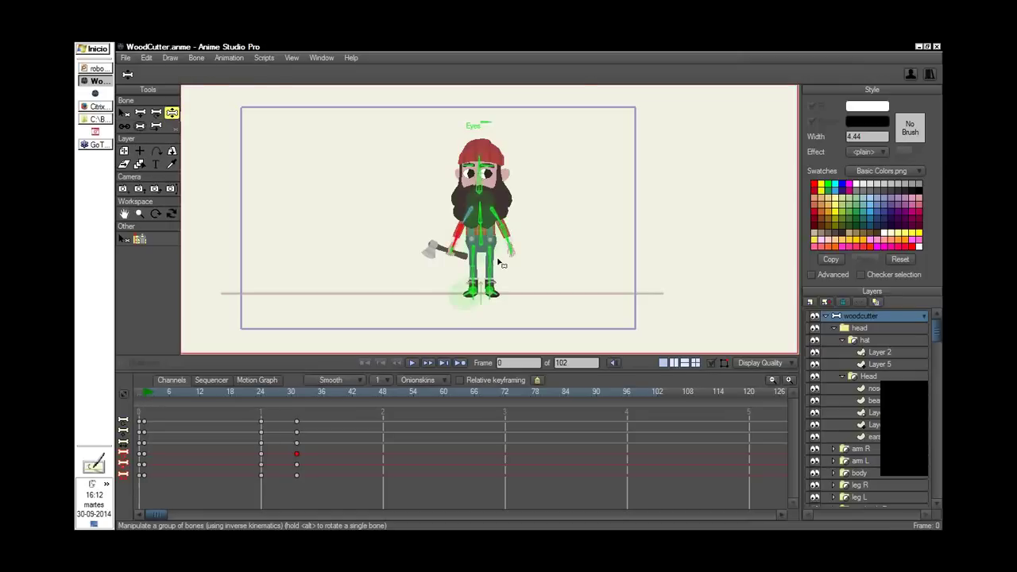
drag(511, 297, 459, 268)
drag(517, 257, 561, 230)
drag(457, 297, 612, 239)
key(b)
drag(423, 305, 549, 263)
scroll(551, 264, up, 2)
click(354, 232)
click(556, 230)
click(559, 251)
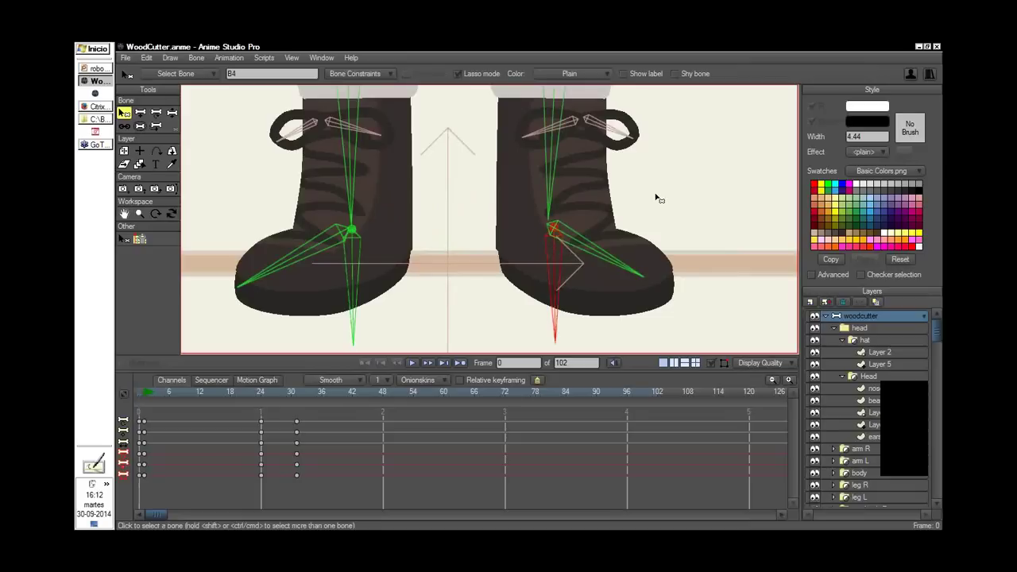
At frame 10, lower the woodcutter's hips with Manipulate Bones so both knees bend into a crouch
scroll(606, 201, down, 3)
scroll(556, 253, down, 2)
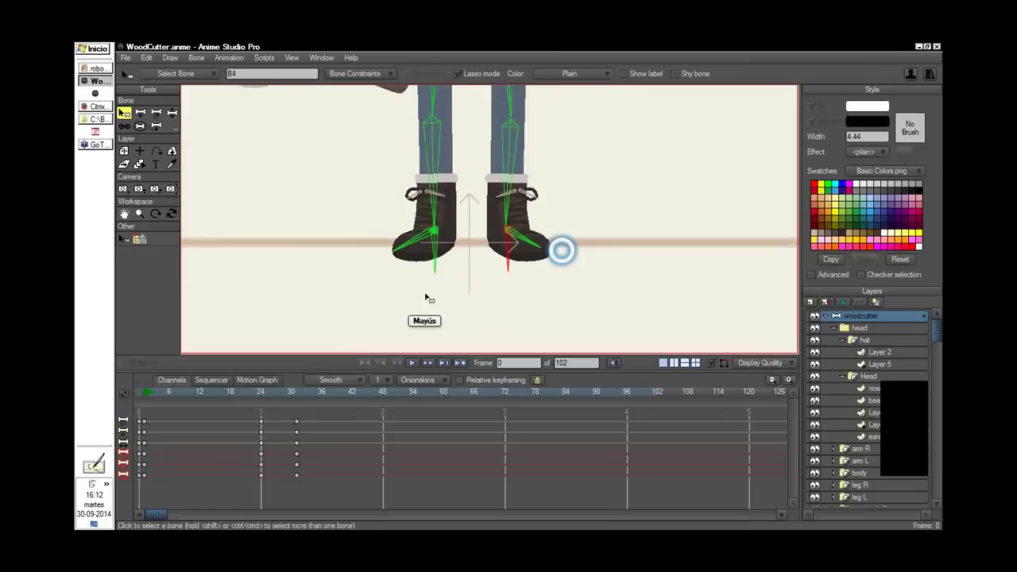
scroll(425, 298, down, 1)
click(173, 391)
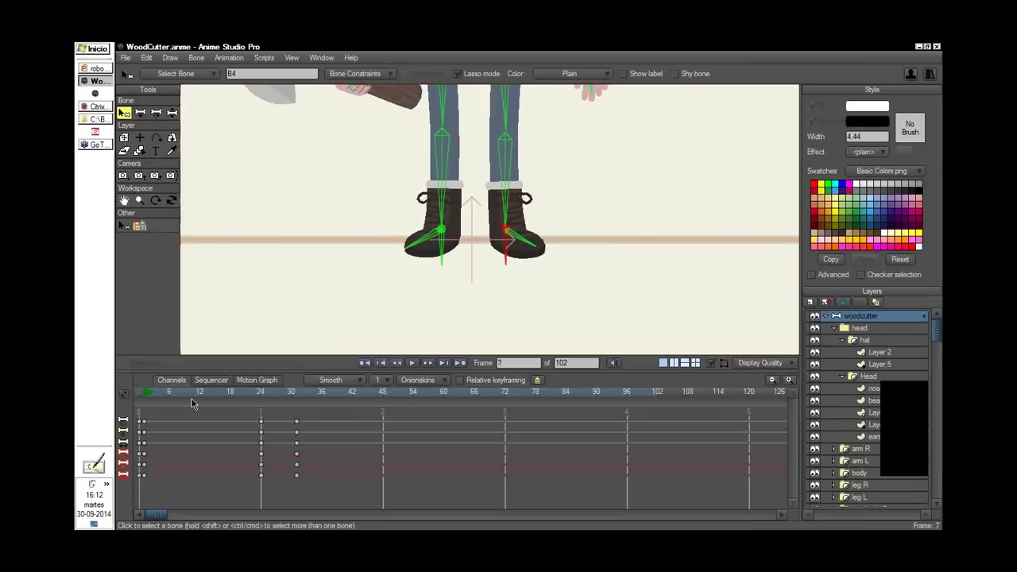
click(189, 391)
scroll(583, 184, down, 2)
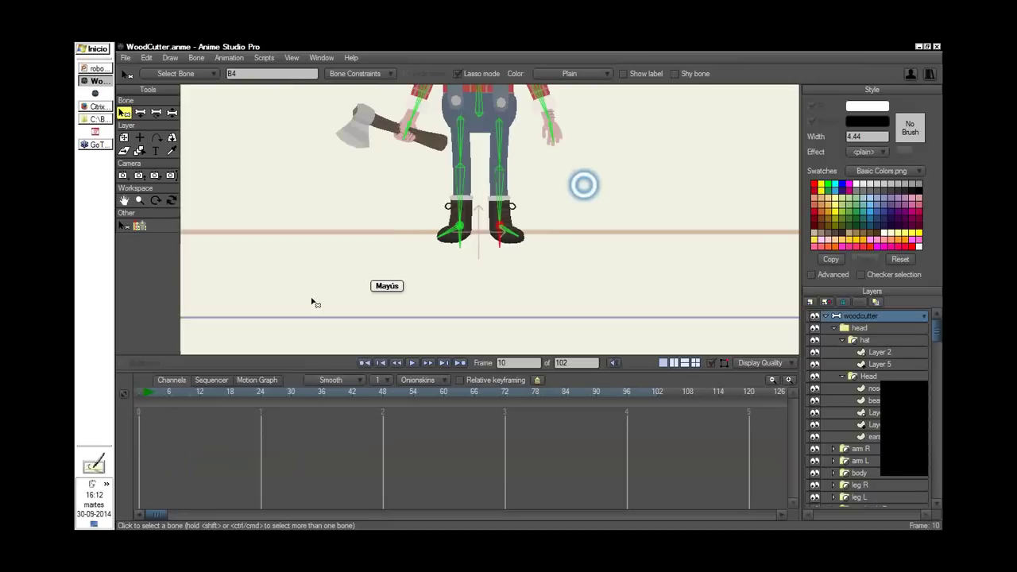
scroll(527, 163, down, 2)
key(z)
drag(466, 170, 465, 200)
scroll(504, 245, up, 4)
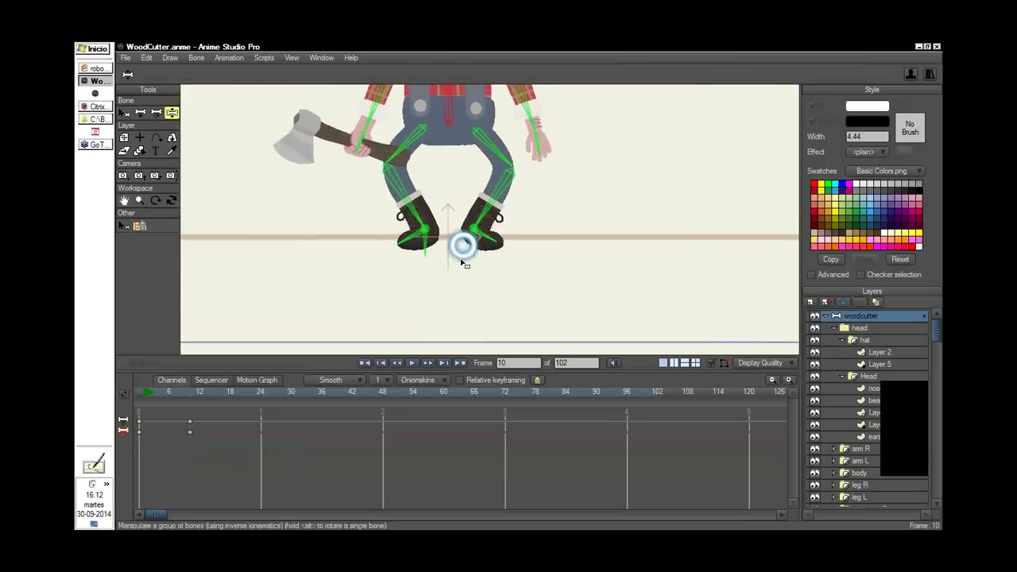
Move foot bone B4 outward and shift the woodcutter's torso sideways to widen the crouch at frame 10
drag(480, 277, 651, 200)
drag(452, 145, 524, 166)
drag(652, 203, 493, 324)
scroll(625, 211, down, 4)
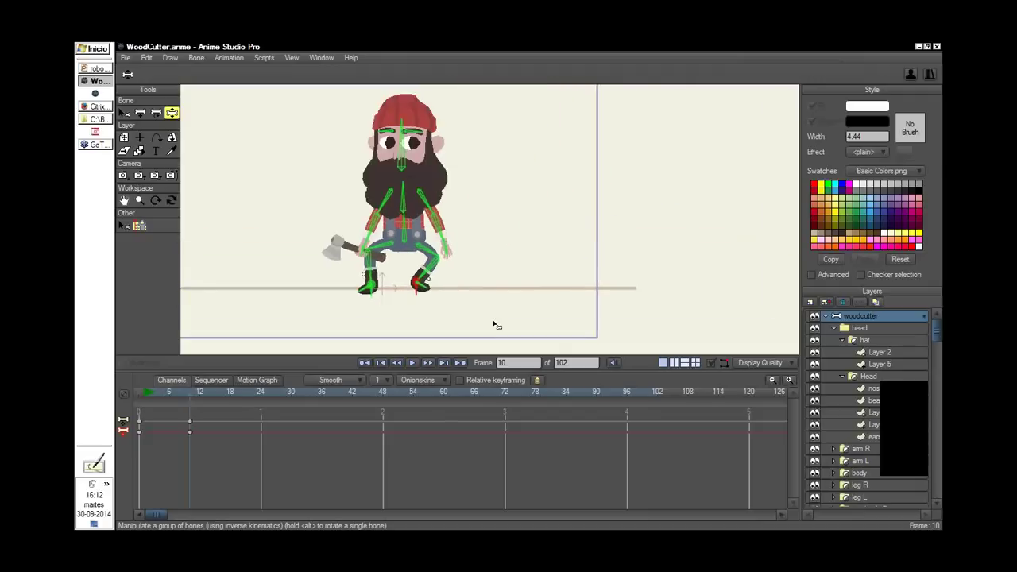
Select the free hand's bone B13 and lock it at frame 10
click(124, 112)
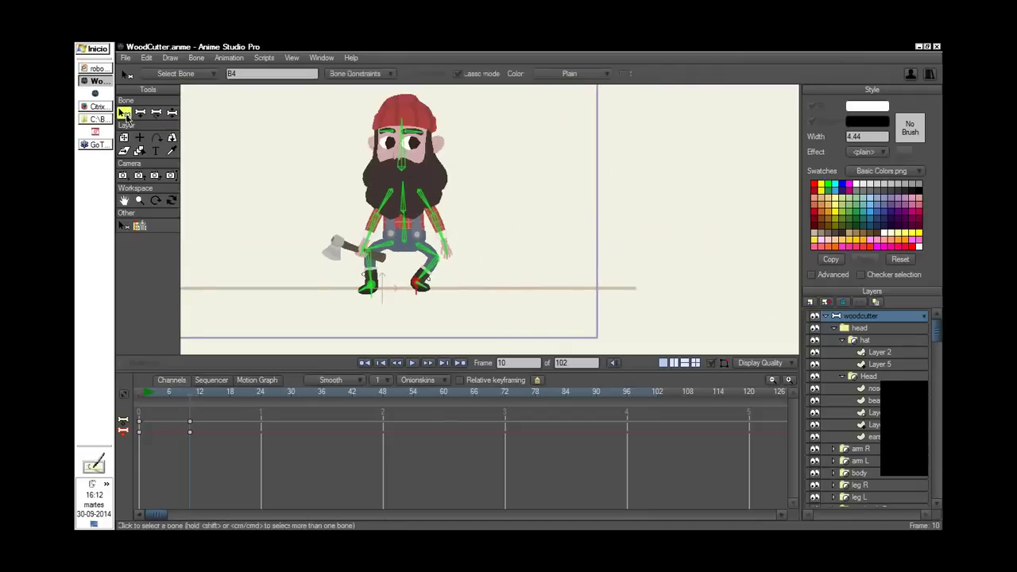
click(446, 253)
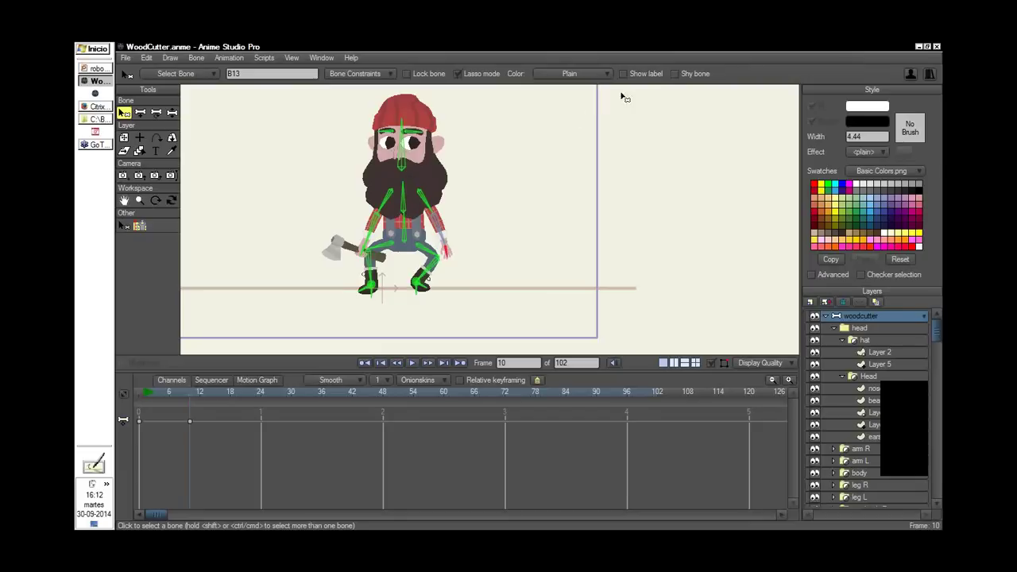
click(427, 80)
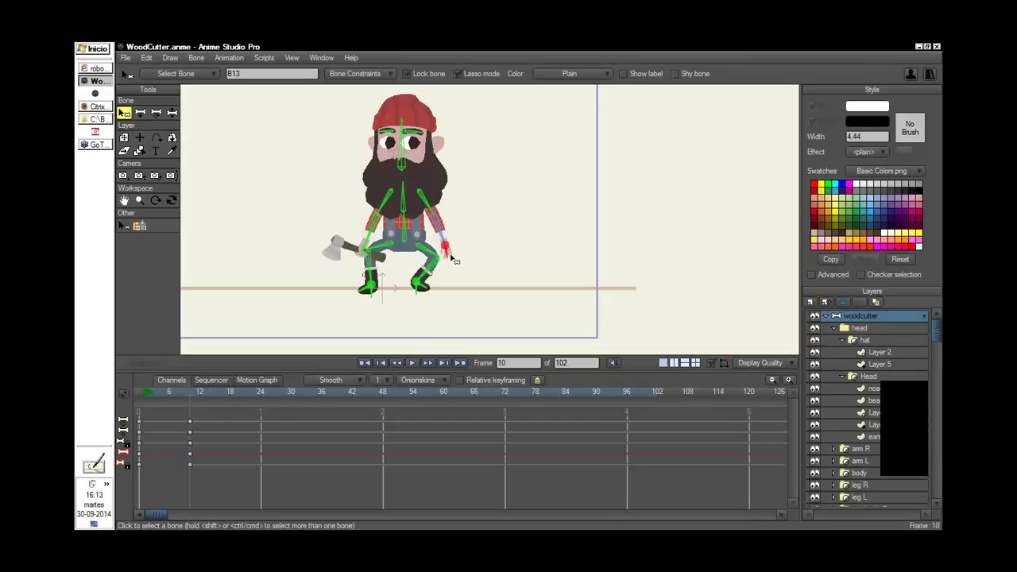
At frame 18, lower the woodcutter's torso slightly and move the foot beneath the free hand further outward with Manipulate Bones
key(z)
scroll(481, 244, up, 3)
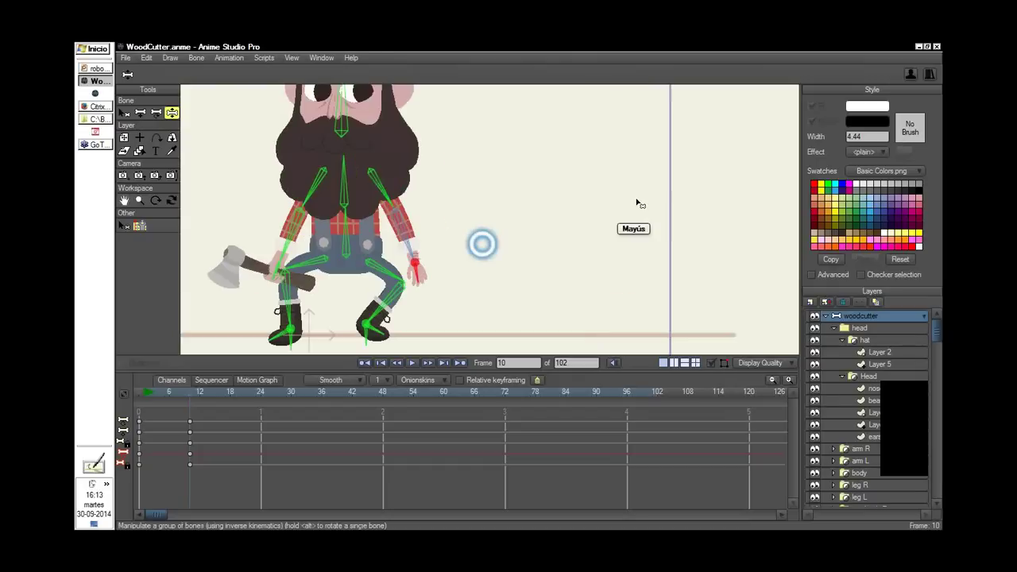
click(217, 392)
mouse_move(370, 238)
mouse_down()
mouse_move(382, 236)
mouse_move(381, 252)
mouse_move(366, 249)
mouse_up()
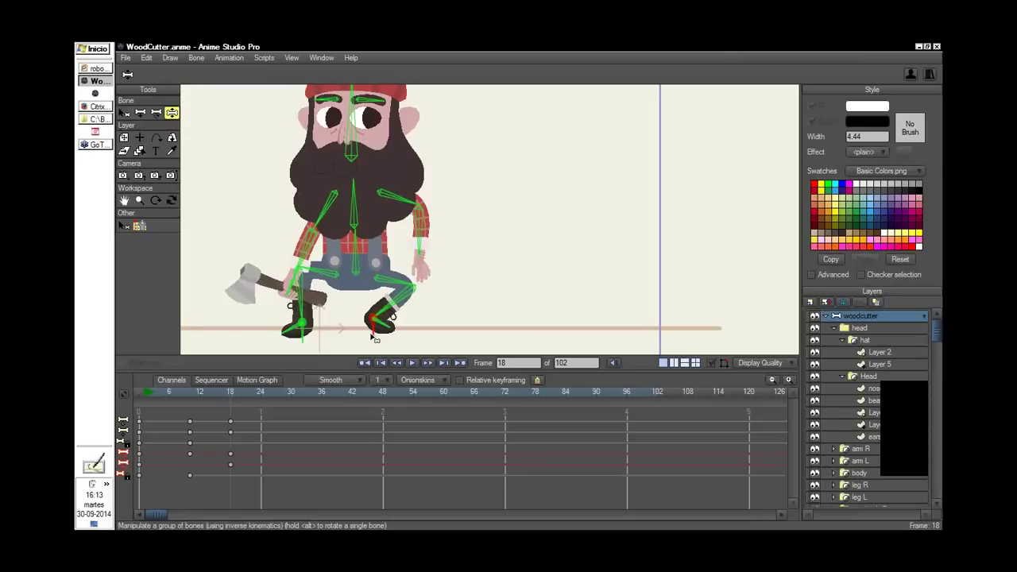
drag(375, 339, 421, 335)
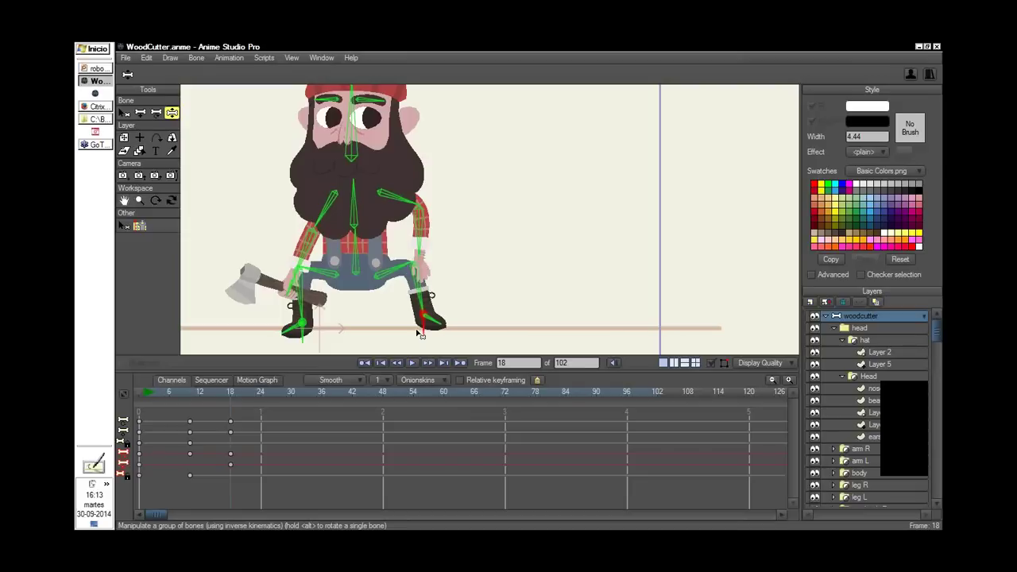
Frame the whole woodcutter scene, rewind to the start and switch to a new blank document
key(ctrl+r)
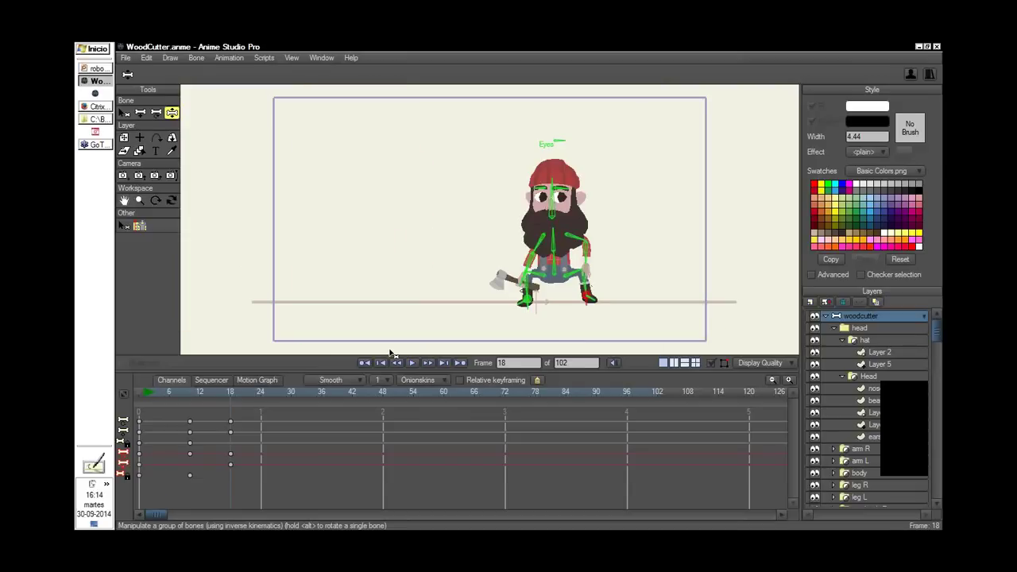
click(364, 362)
drag(617, 267, 515, 245)
mouse_move(515, 244)
mouse_down()
mouse_move(729, 199)
mouse_move(617, 217)
mouse_up()
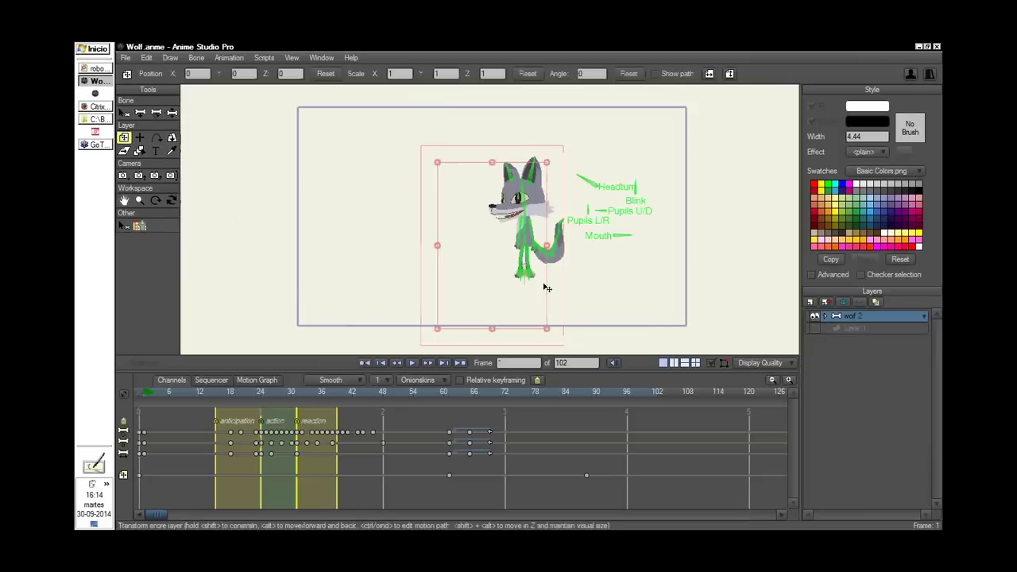
scroll(506, 270, up, 5)
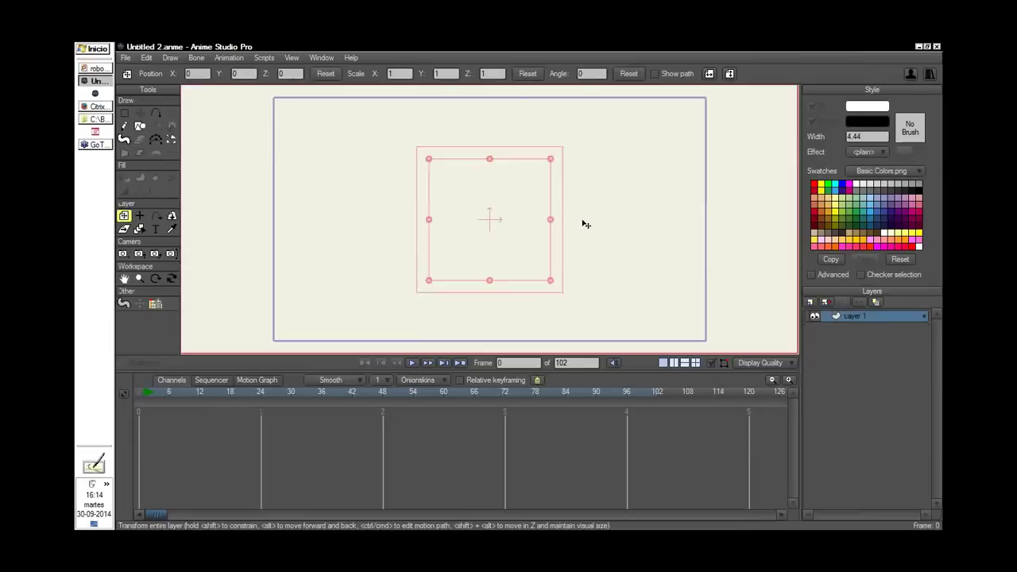
Draw a tall rectangle for the body and a long horizontal one for the arm, adding inward-pulled midpoints to their long sides
drag(431, 168, 487, 310)
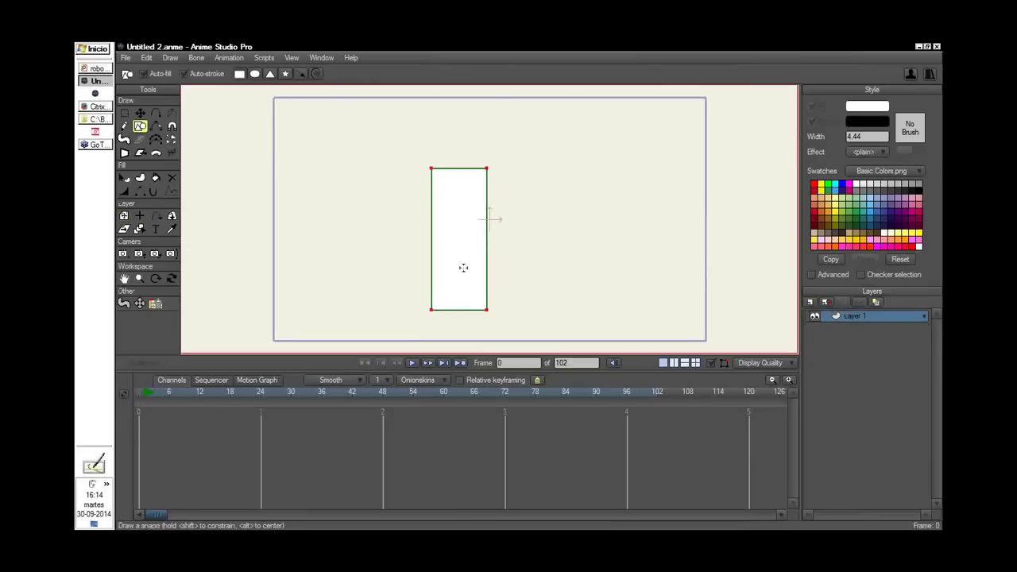
key(a)
drag(431, 238, 483, 241)
key(e)
drag(467, 179, 628, 199)
key(a)
drag(532, 200, 531, 184)
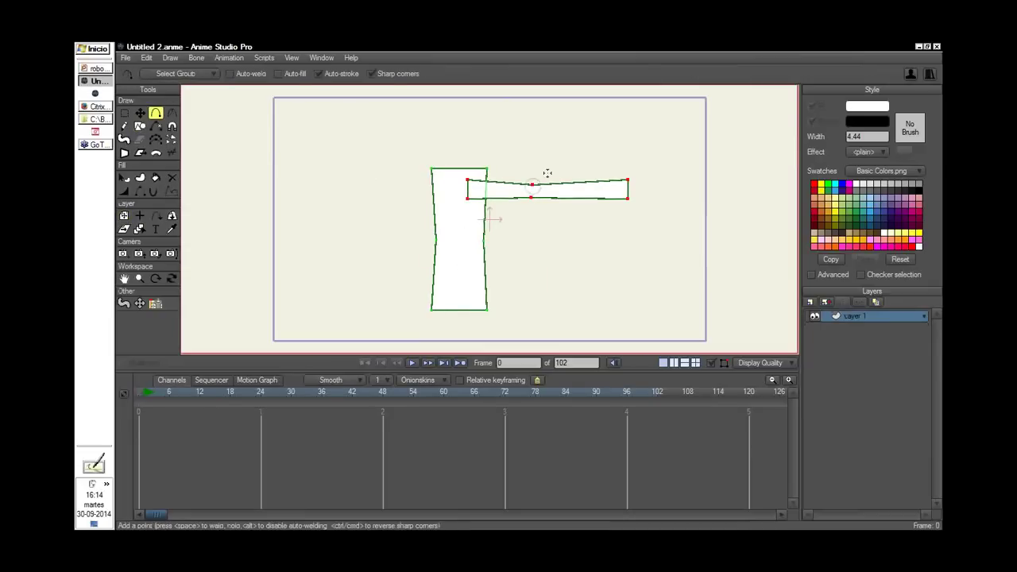
Cut the arm shape out of Layer 1 and paste it into a new vector layer
key(g)
key(ctrl+x)
click(810, 302)
click(818, 315)
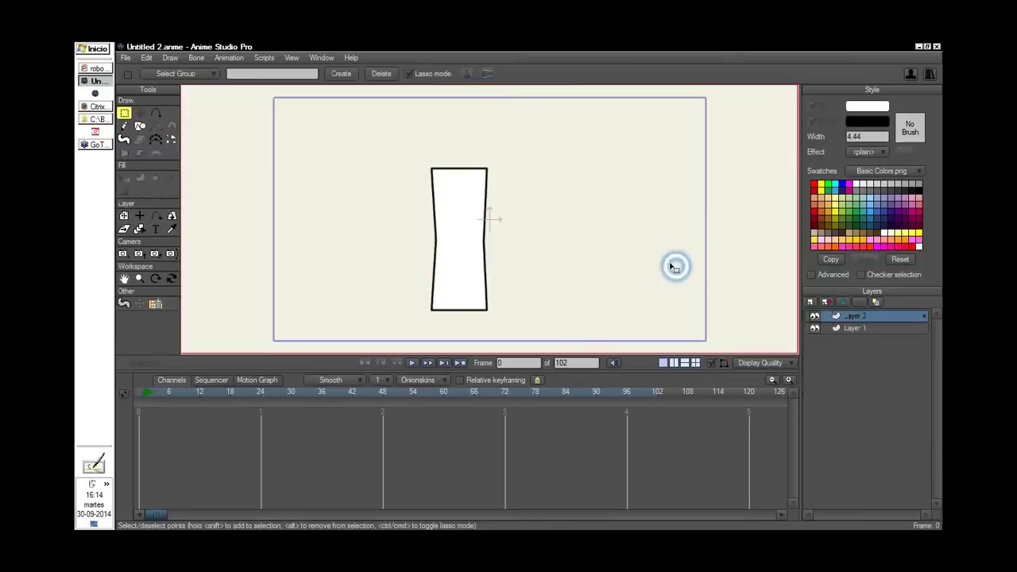
key(ctrl+v)
key(t)
Create a bone layer and place Layer 2 and Layer 1 inside it
click(813, 306)
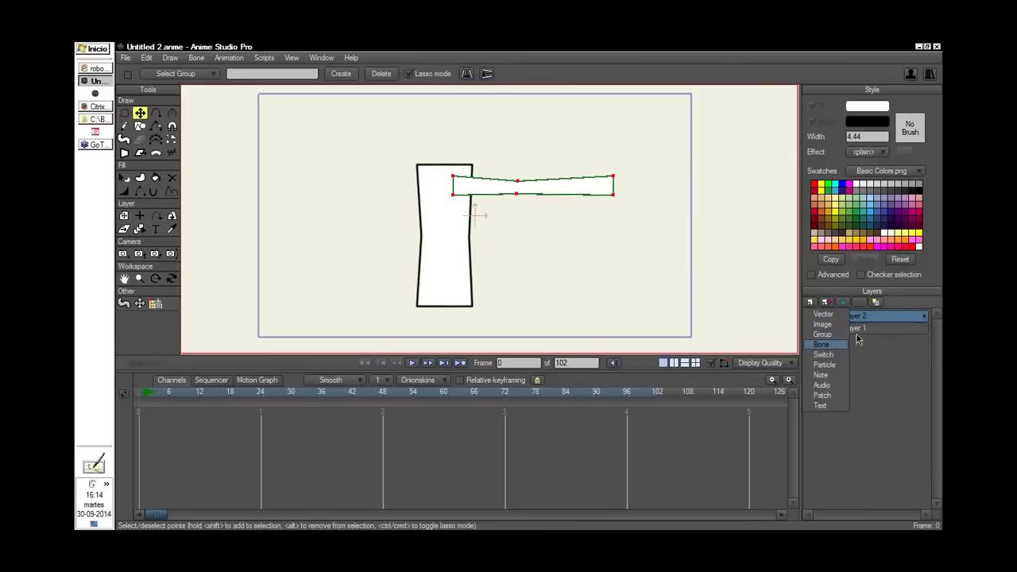
click(861, 335)
click(858, 328)
click(860, 340)
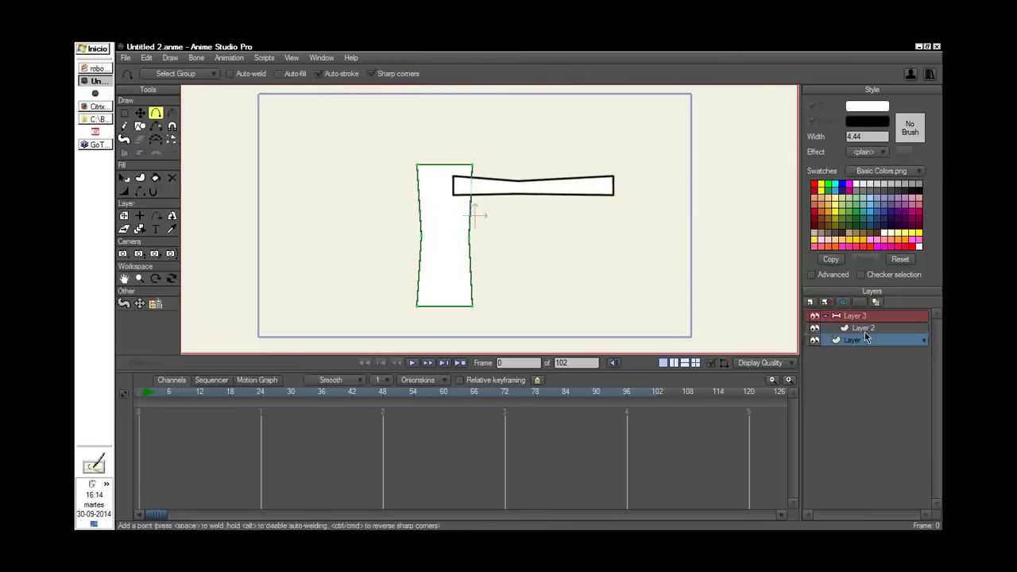
Add two bones up the body, one angled out from its side and two along the arm, testing their movement
click(856, 315)
key(a)
mouse_move(444, 300)
mouse_down()
mouse_move(443, 171)
mouse_move(519, 186)
mouse_move(612, 186)
mouse_move(560, 243)
mouse_move(535, 254)
mouse_move(470, 199)
mouse_move(360, 221)
mouse_up()
key(z)
key(a)
key(z)
drag(545, 198, 458, 262)
Bind the arm on Layer 2 to its two arm bones with Use Selected Bones For Flexi-Binding
click(862, 327)
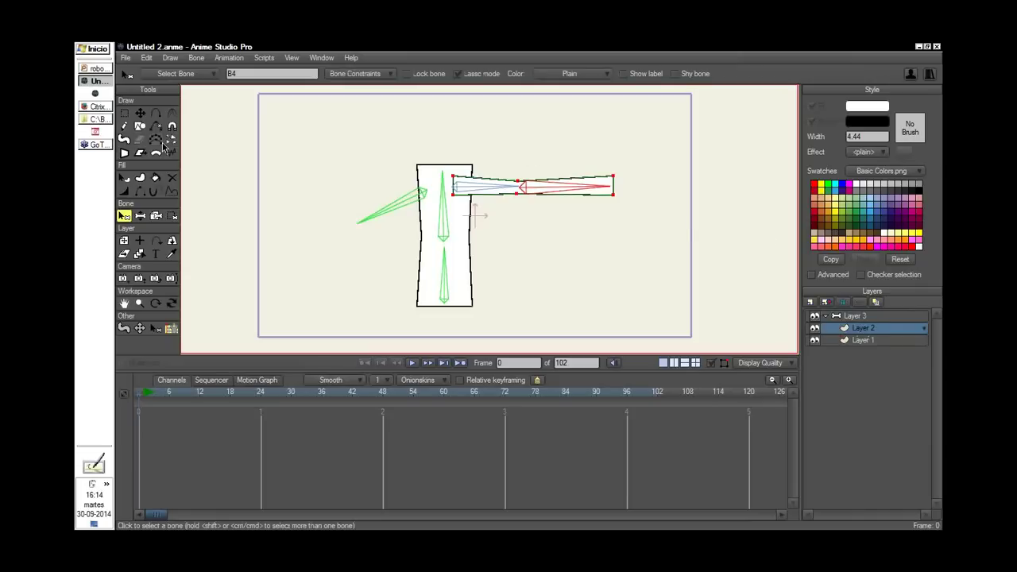
mouse_move(553, 214)
mouse_down()
mouse_move(555, 204)
mouse_move(524, 211)
mouse_move(508, 229)
mouse_up()
key(shift)
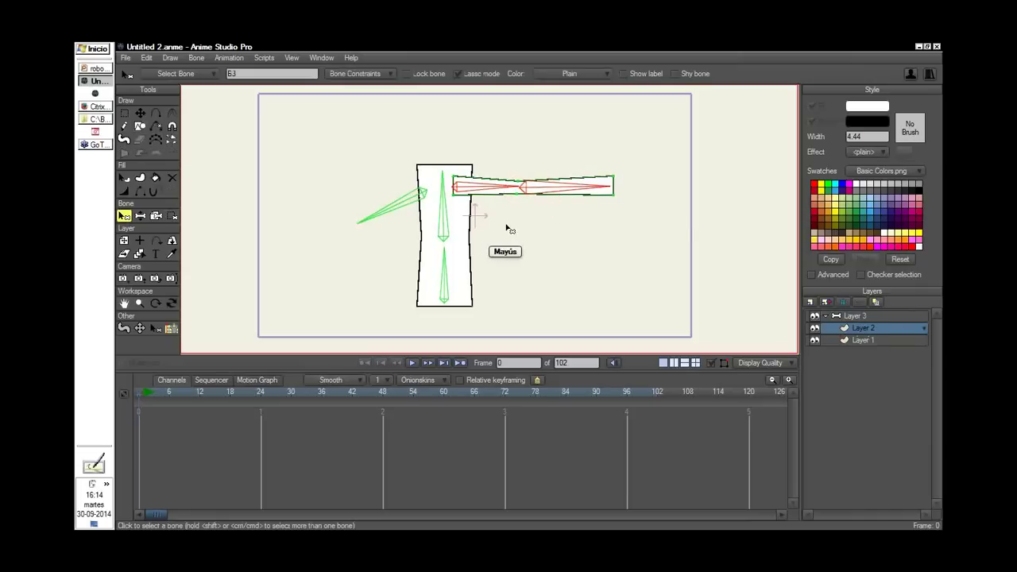
scroll(508, 228, up, 1)
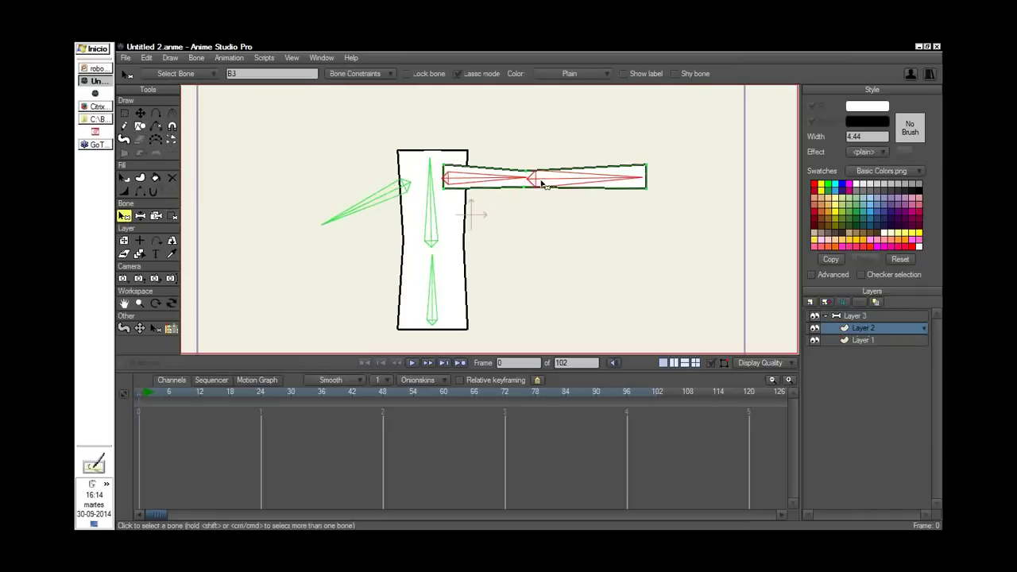
click(197, 58)
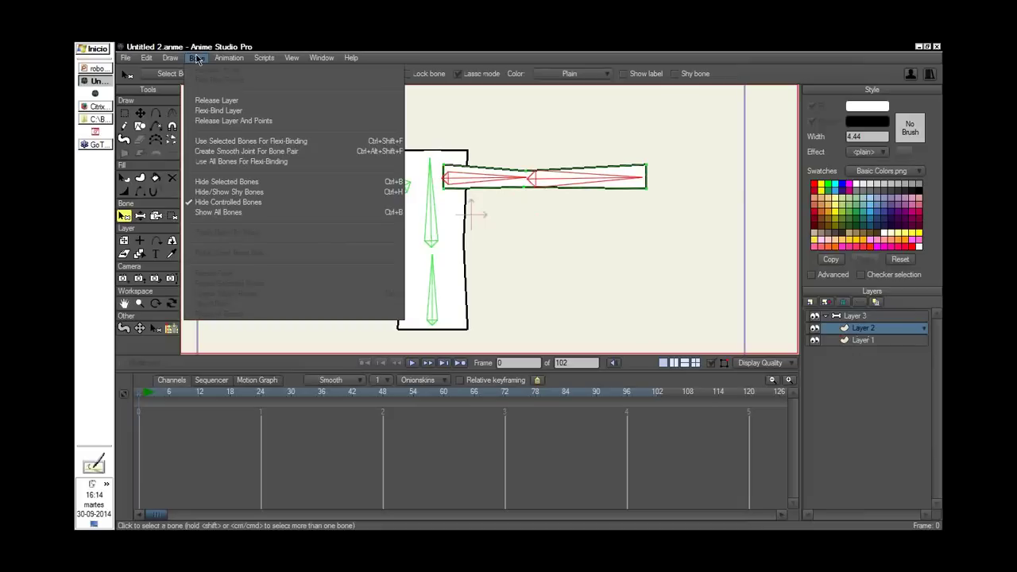
click(222, 140)
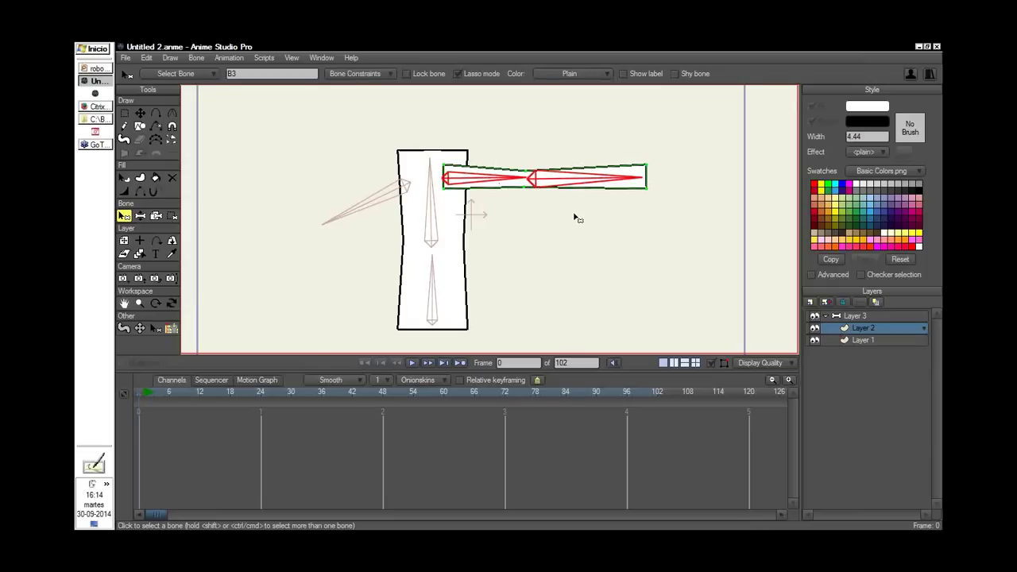
Bind the body on Layer 1 to the two vertical body bones with Use Selected Bones For Flexi-Binding
mouse_move(482, 277)
mouse_down()
mouse_move(389, 163)
mouse_move(460, 220)
mouse_up()
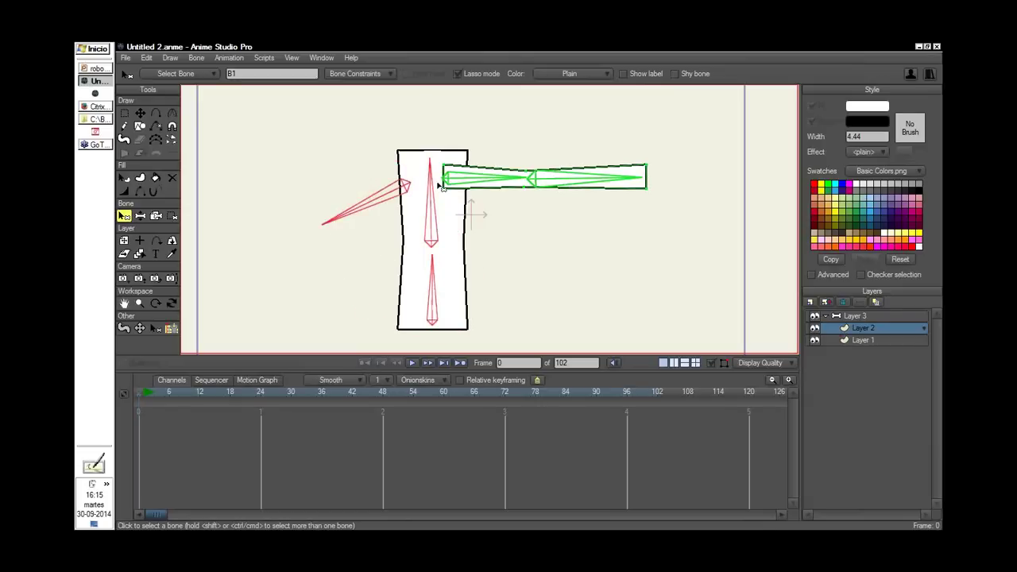
click(855, 341)
click(431, 277)
shift+click(429, 230)
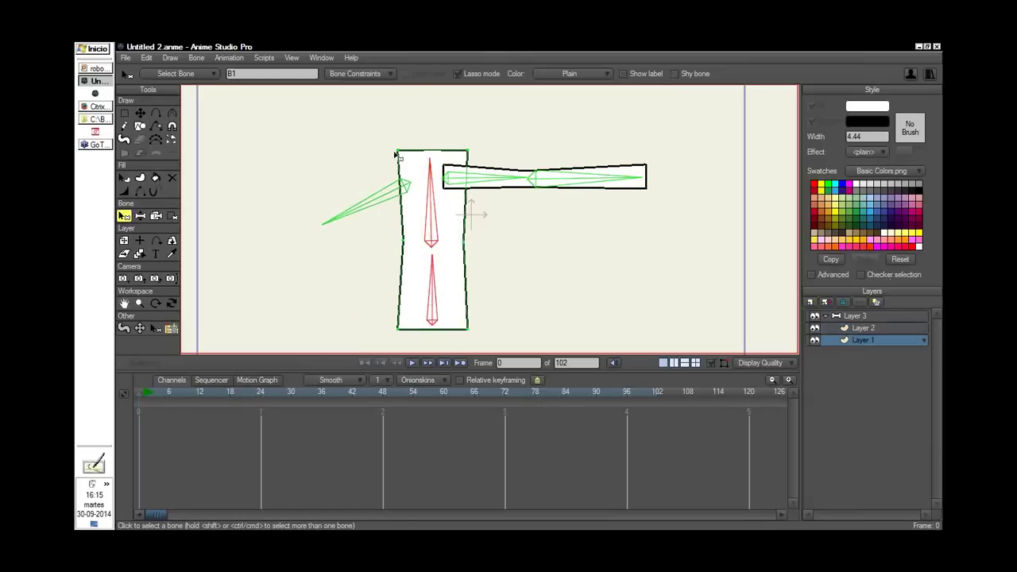
click(197, 59)
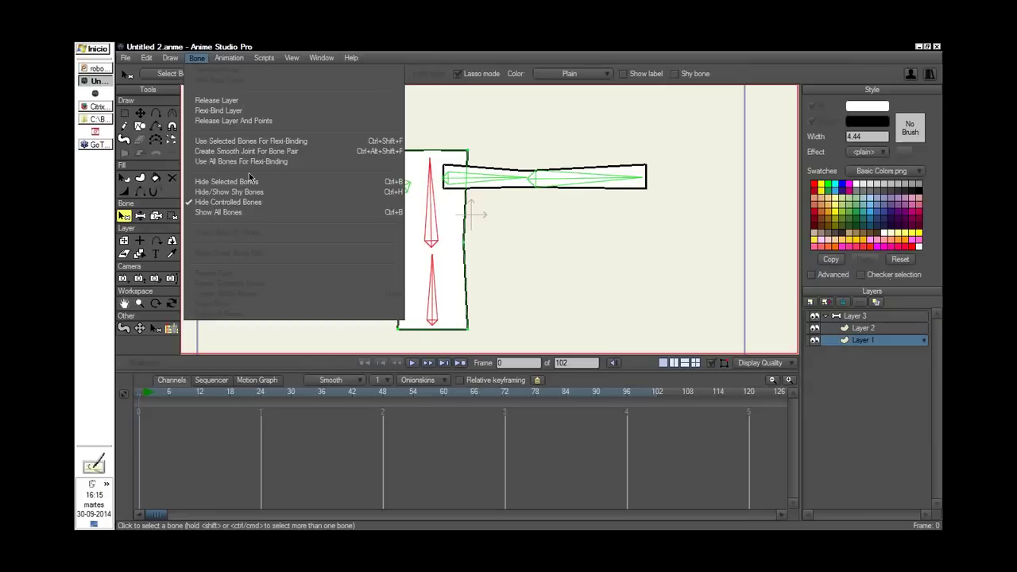
click(283, 142)
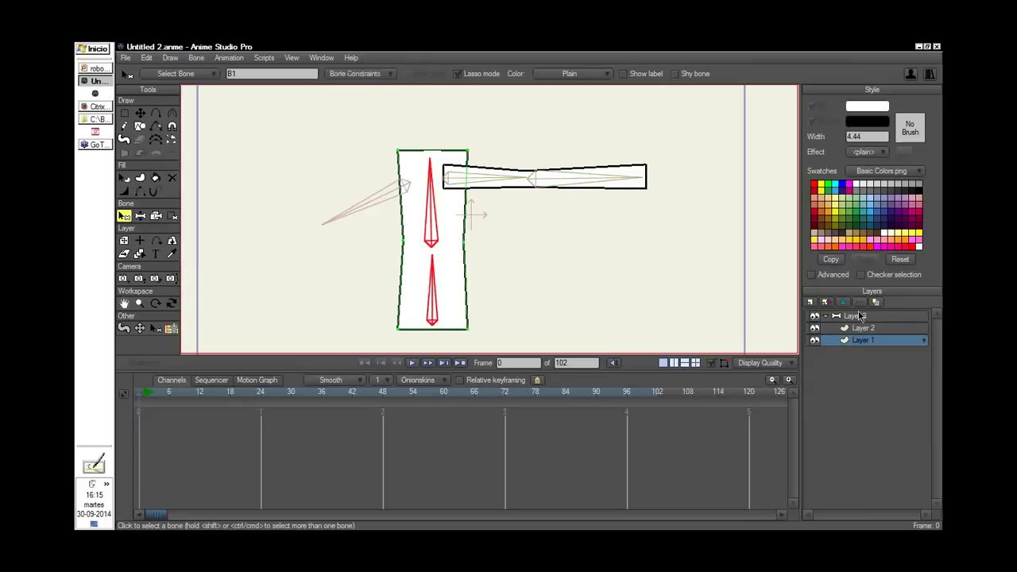
Reduce the influence of the arm bones with Bone Strength, setting the inner arm bone to 0.5272
click(856, 316)
key(s)
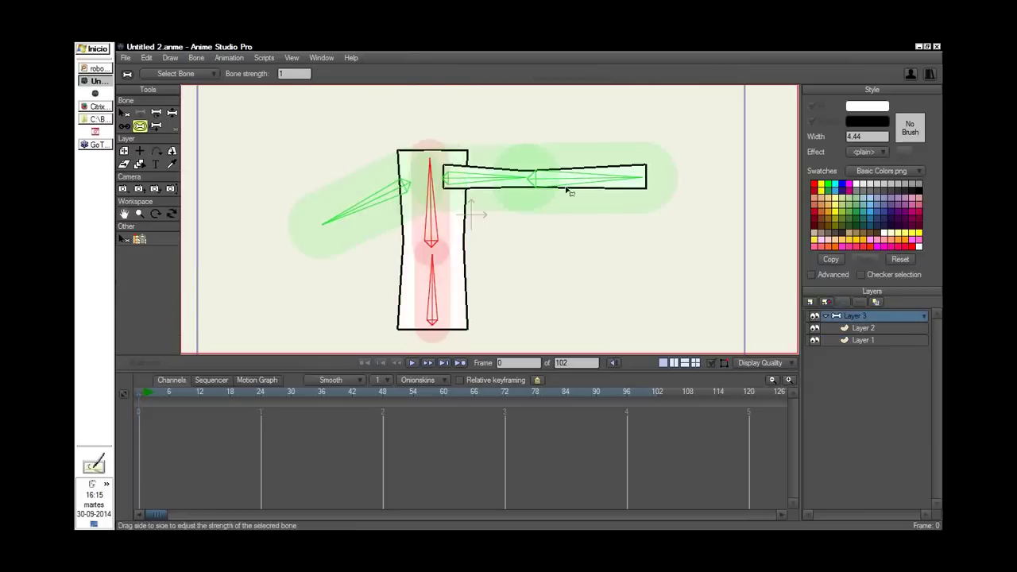
drag(590, 190, 585, 191)
drag(525, 192, 477, 204)
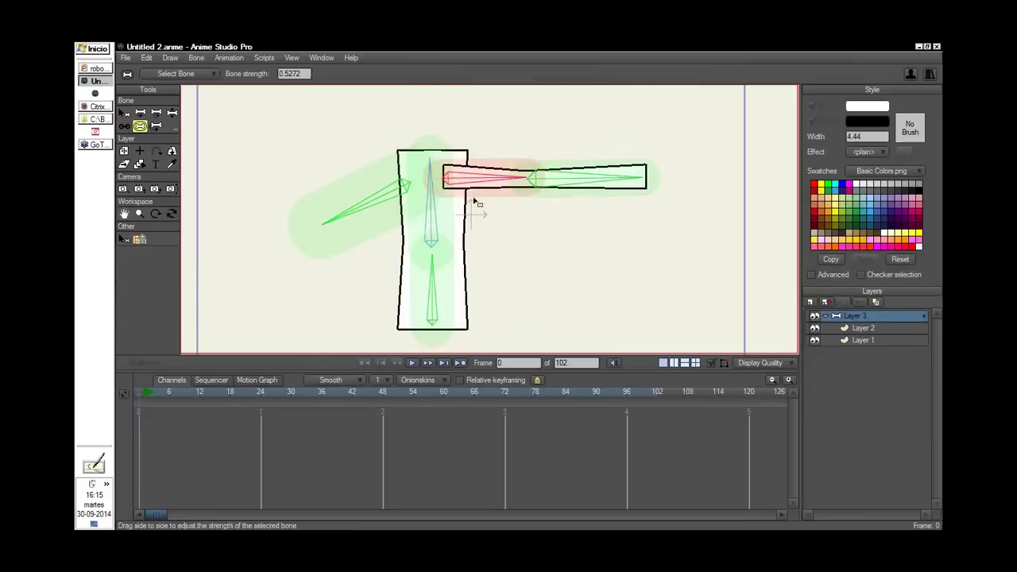
Test how the body and arm shapes bend by moving their bones with Manipulate Bones
key(z)
drag(594, 183, 371, 310)
drag(441, 221, 557, 144)
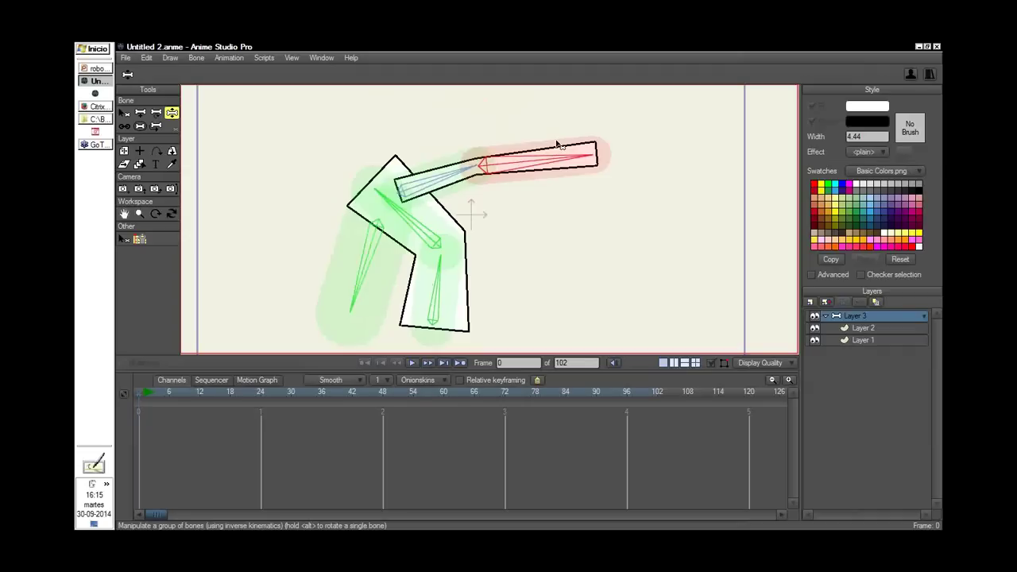
key(b)
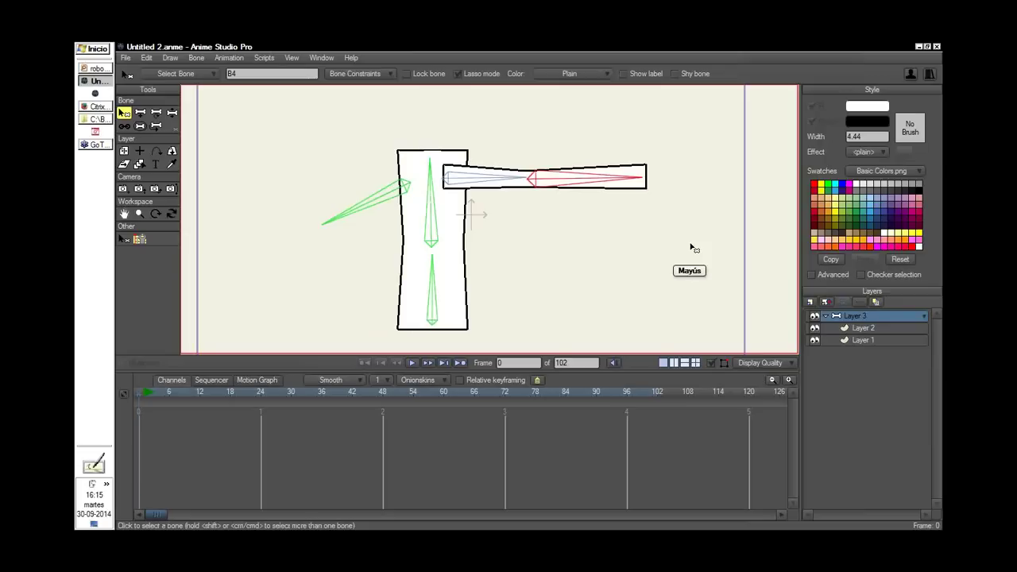
scroll(690, 249, down, 2)
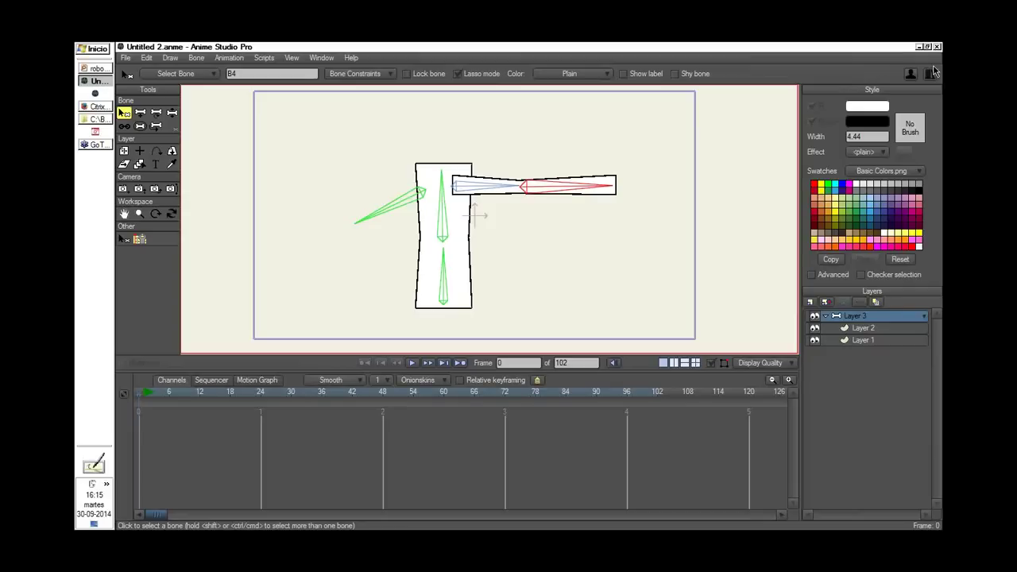
click(379, 380)
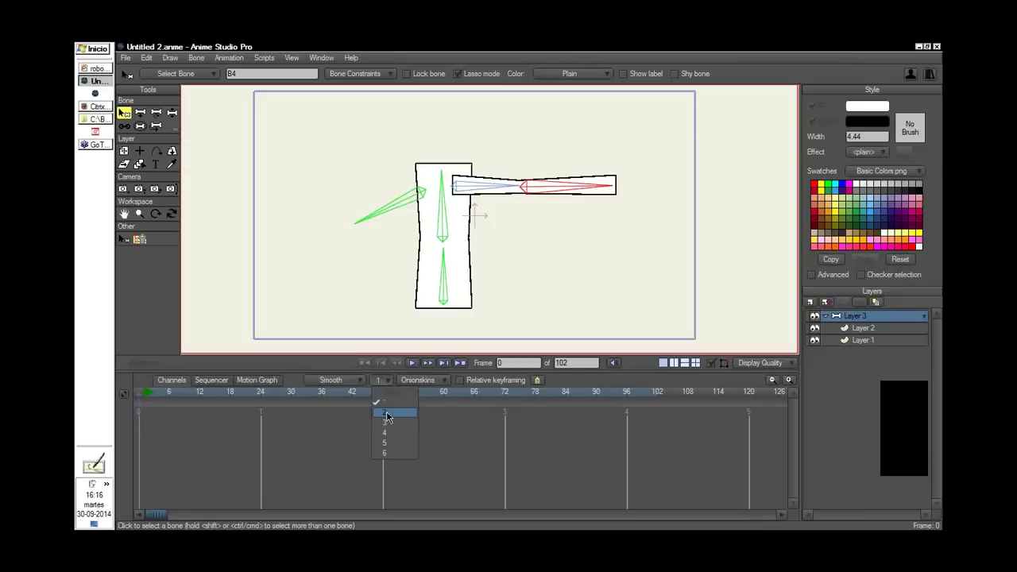
click(279, 462)
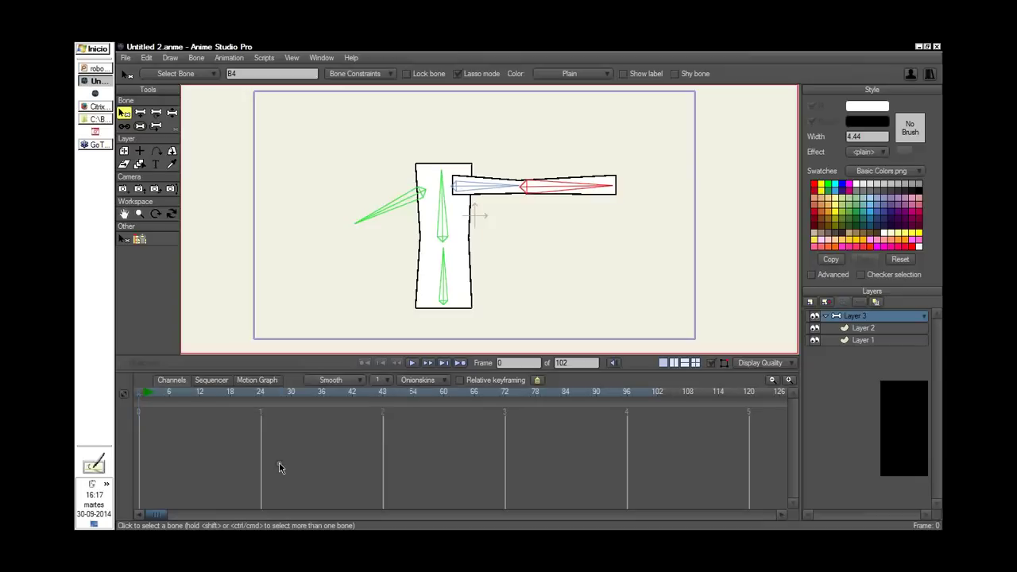
Go to frame 1, set the keyframe interval to 2, and enlarge the timeline area
click(144, 394)
click(386, 380)
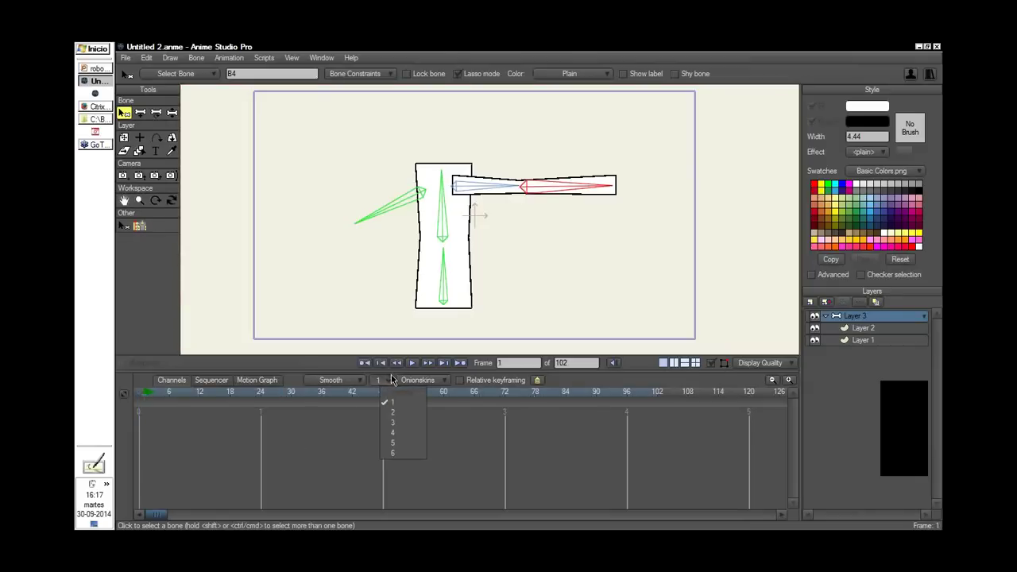
click(409, 413)
drag(547, 364, 541, 317)
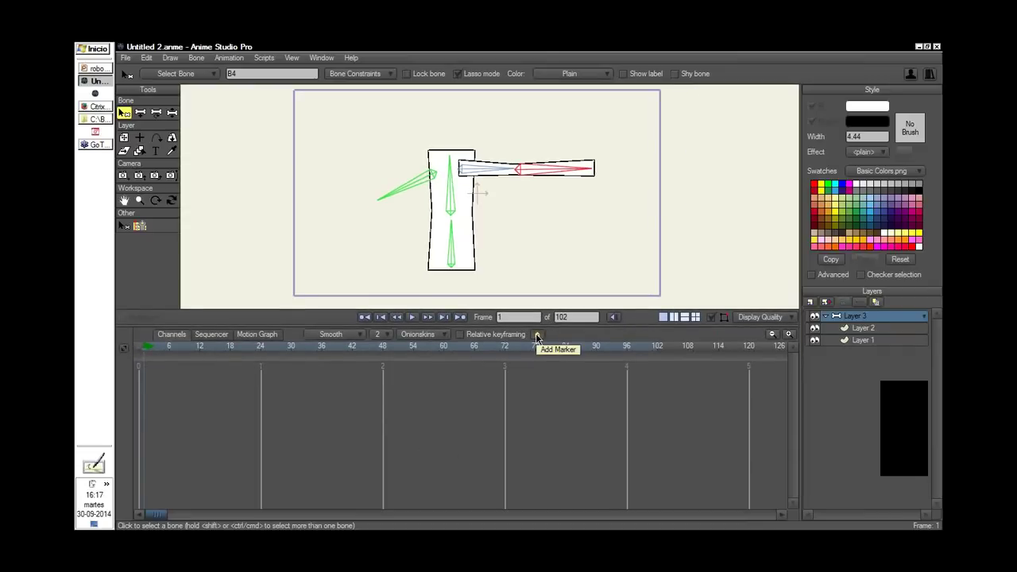
Add a document-wide marker without text at frame 1 and paste copies of it at frames 3 and 5
click(537, 336)
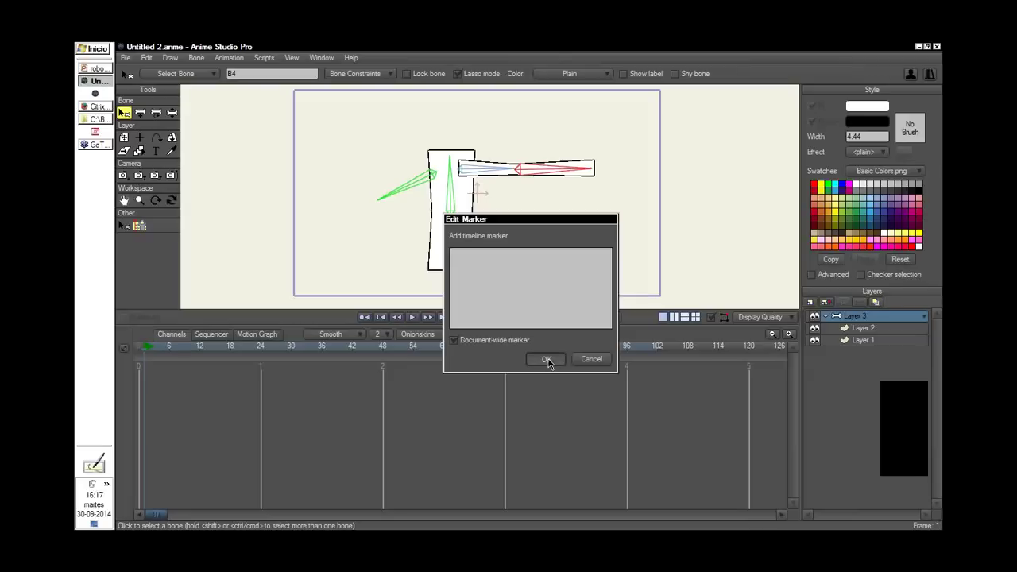
click(547, 359)
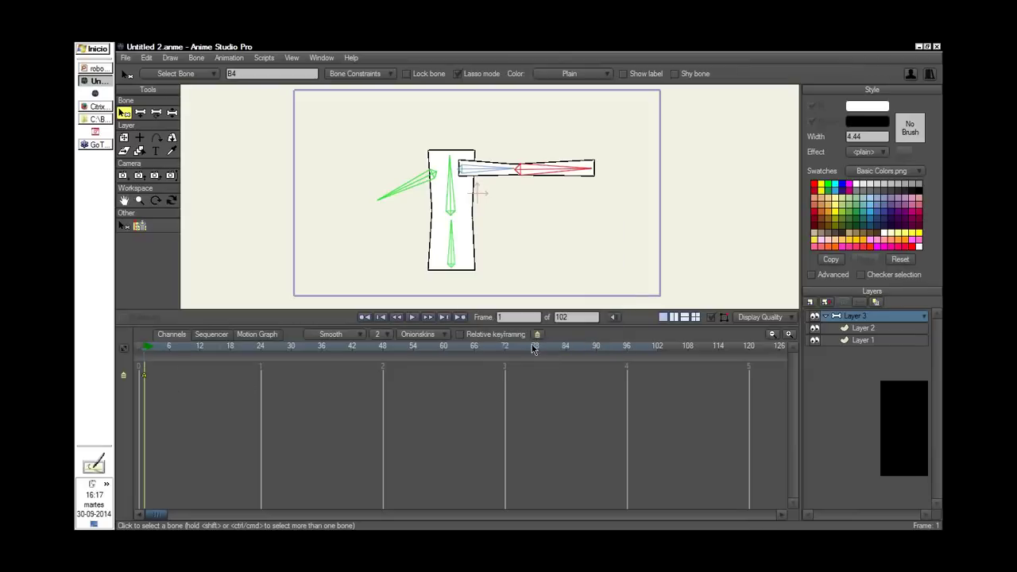
click(152, 359)
click(152, 395)
key(ctrl+v)
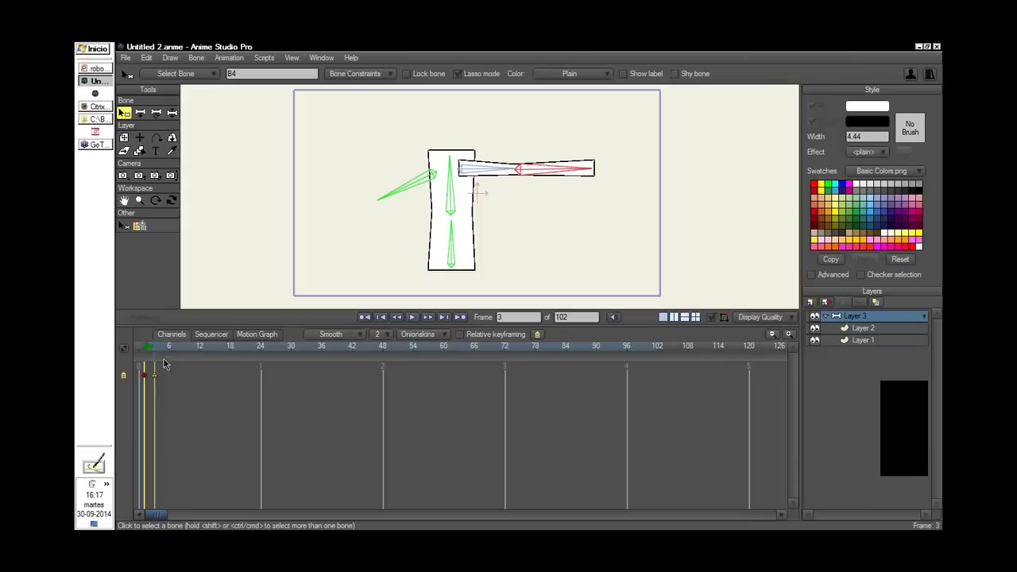
click(165, 351)
key(ctrl+v)
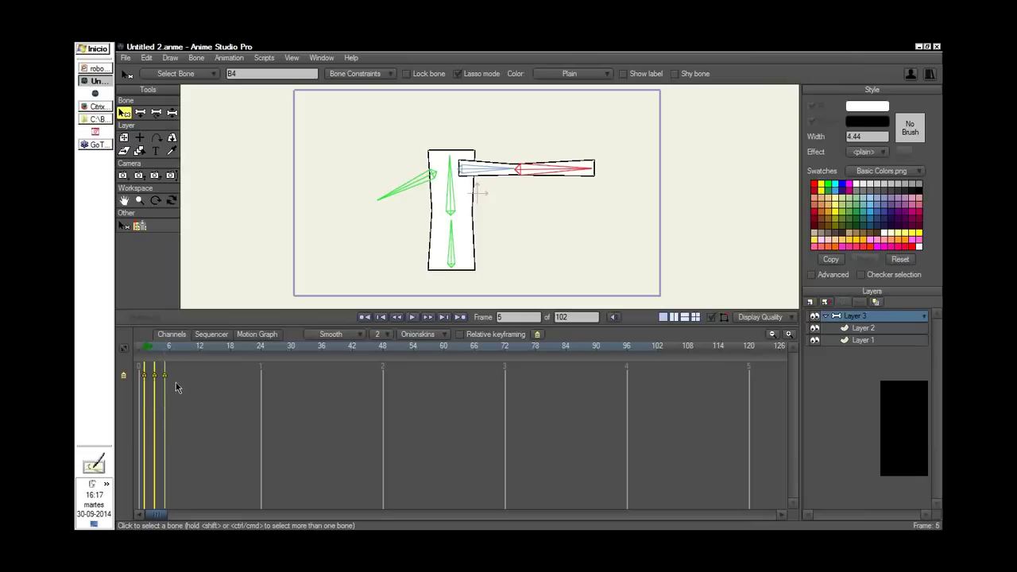
Set the marker at frame 5 to Cycle so the two-frame spacing repeats along the timeline
click(143, 356)
click(154, 354)
key(ctrl+Right)
key(ctrl+Right)
key(ctrl+Right)
key(ctrl+Right)
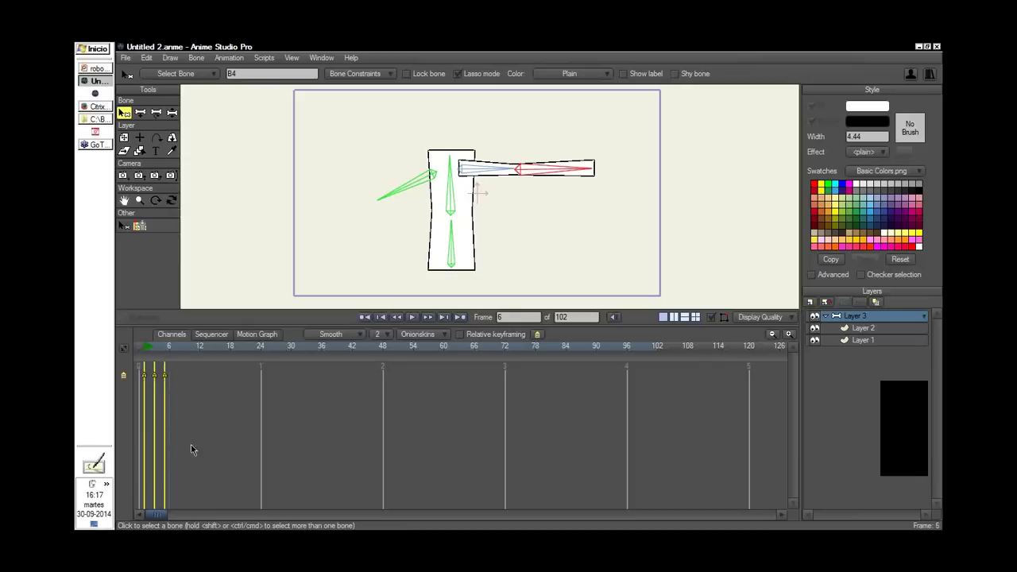
right_click(164, 373)
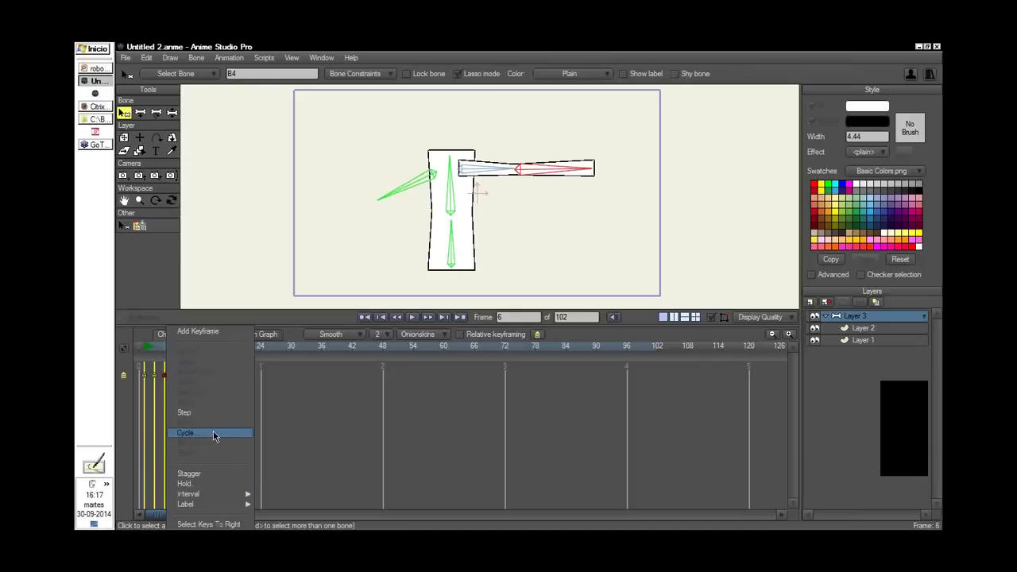
click(212, 433)
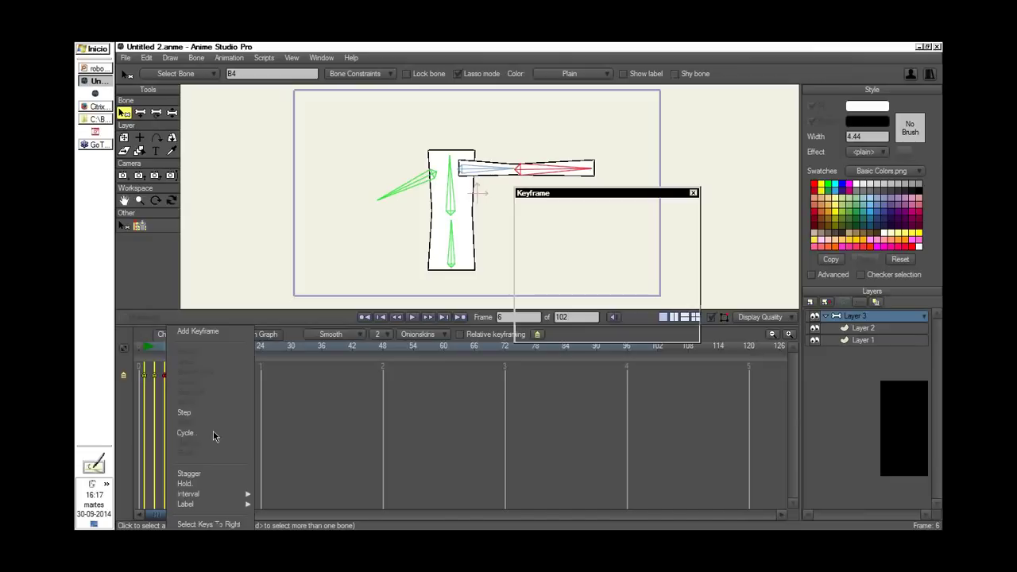
key(Return)
mouse_move(196, 348)
mouse_down()
mouse_move(379, 379)
mouse_move(320, 357)
mouse_move(236, 401)
mouse_move(157, 415)
mouse_move(177, 423)
mouse_move(164, 424)
mouse_up()
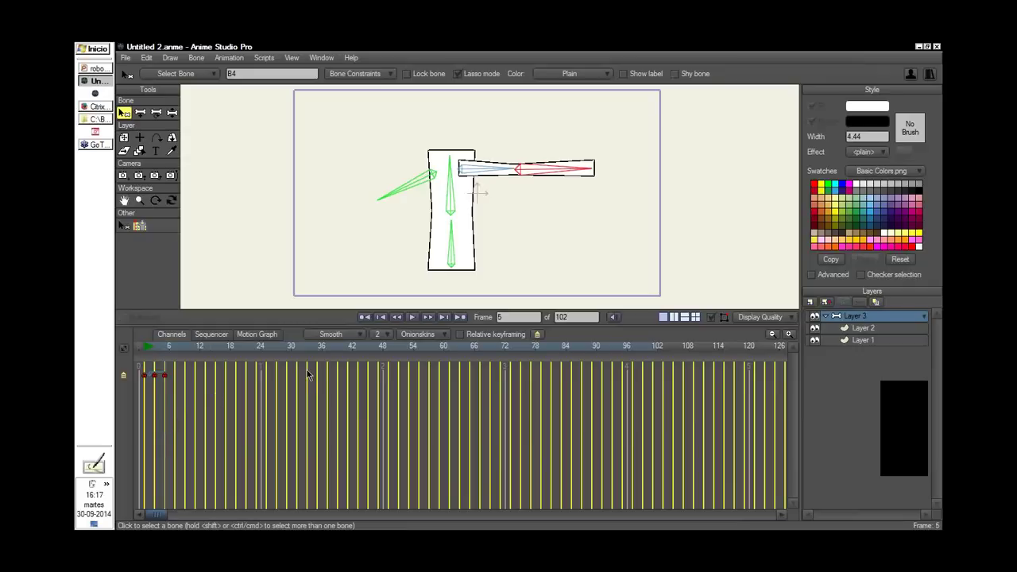
Change the label colour of the cycled timeline markers to Blue
key(0)
click(160, 373)
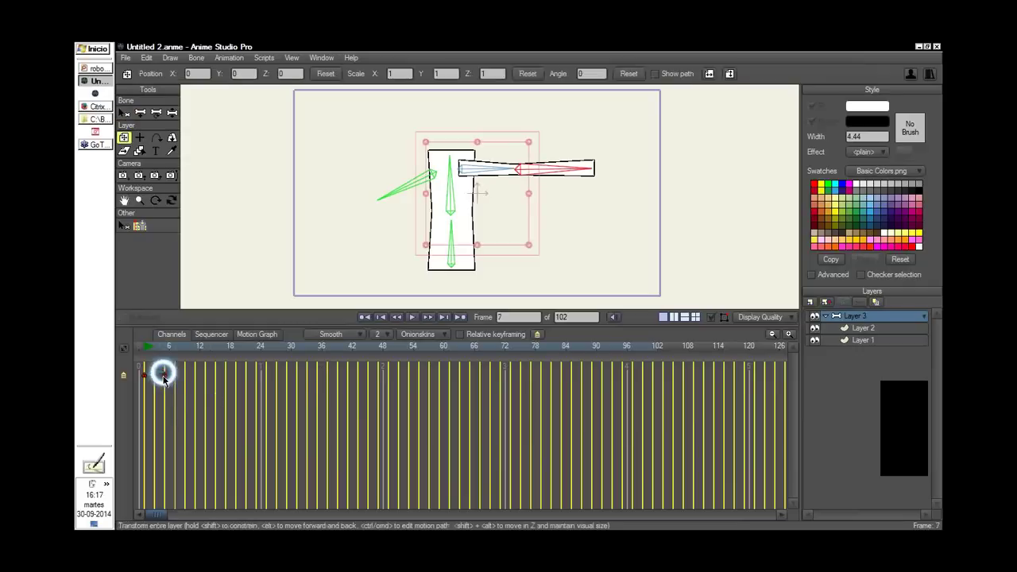
click(161, 378)
right_click(161, 378)
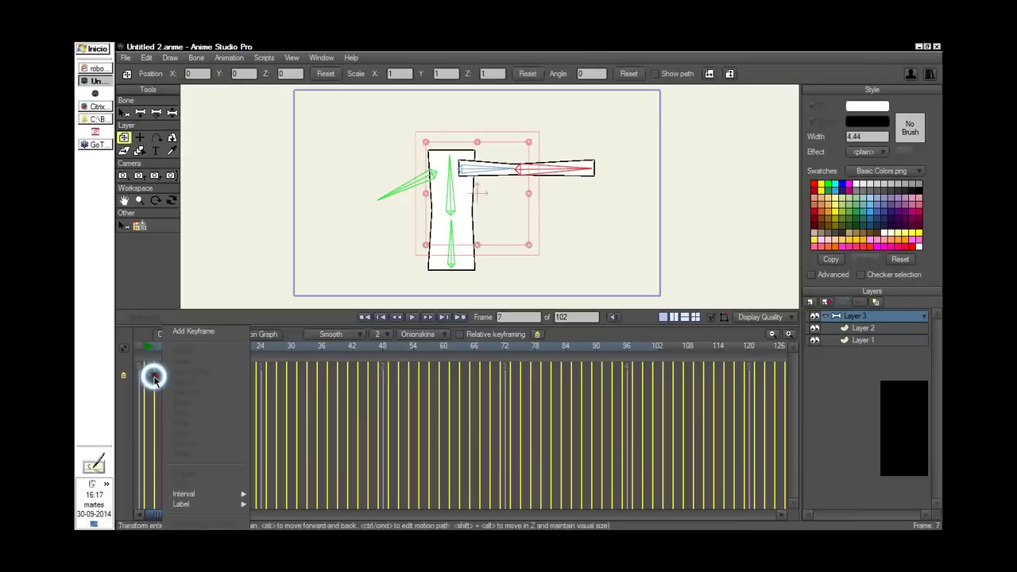
mouse_move(224, 504)
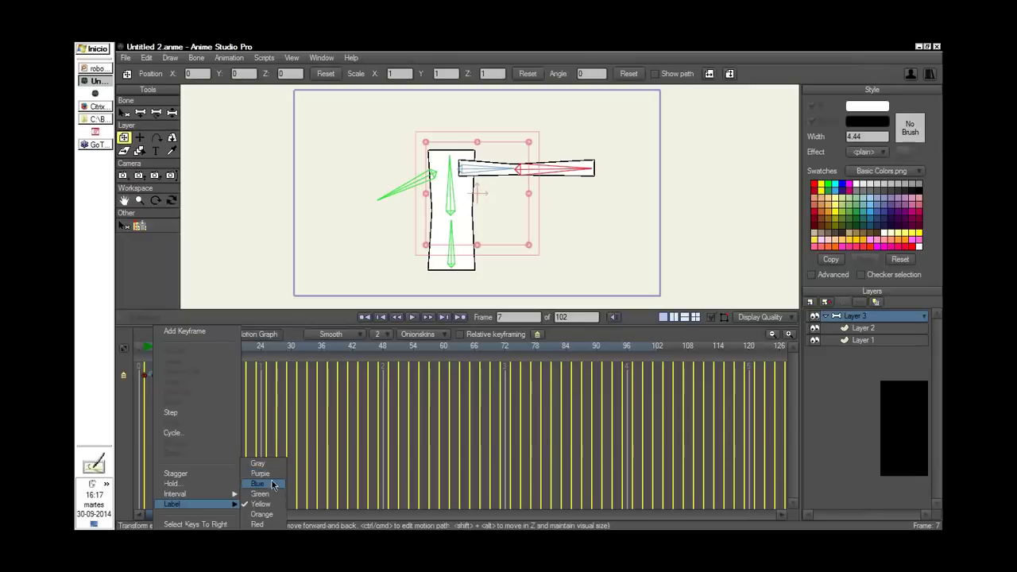
click(270, 483)
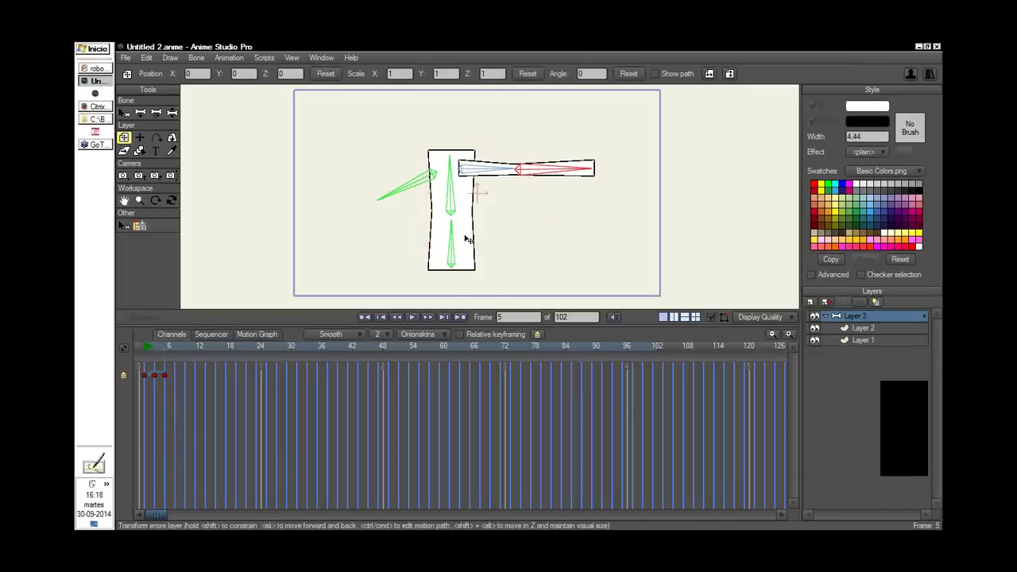
Key Layer 3's position with a slight shift at frame 5 and at about X 0.52, Y 0.05 at frame 17
drag(456, 247, 464, 237)
click(186, 354)
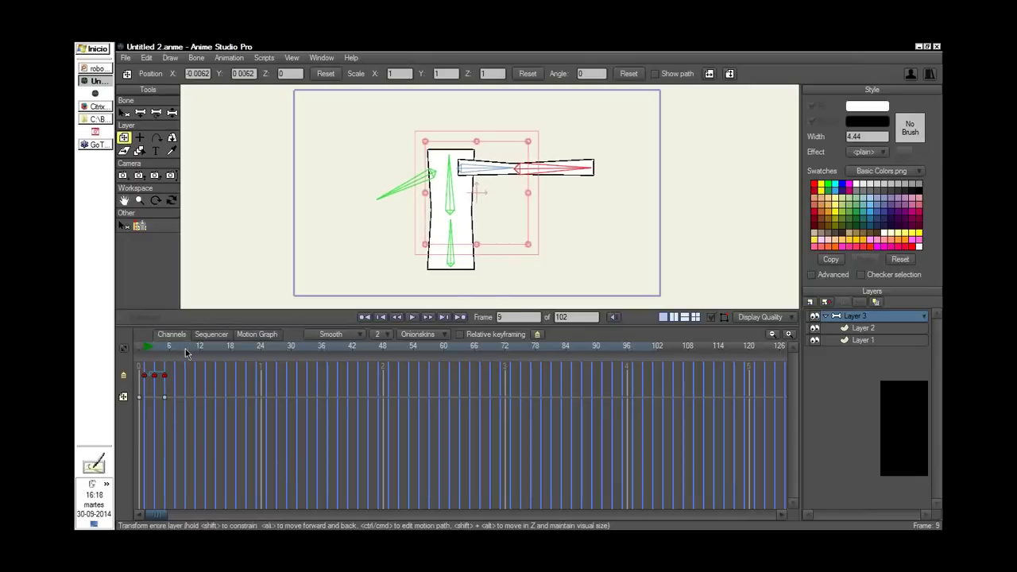
drag(186, 351, 227, 382)
drag(452, 239, 506, 233)
click(226, 397)
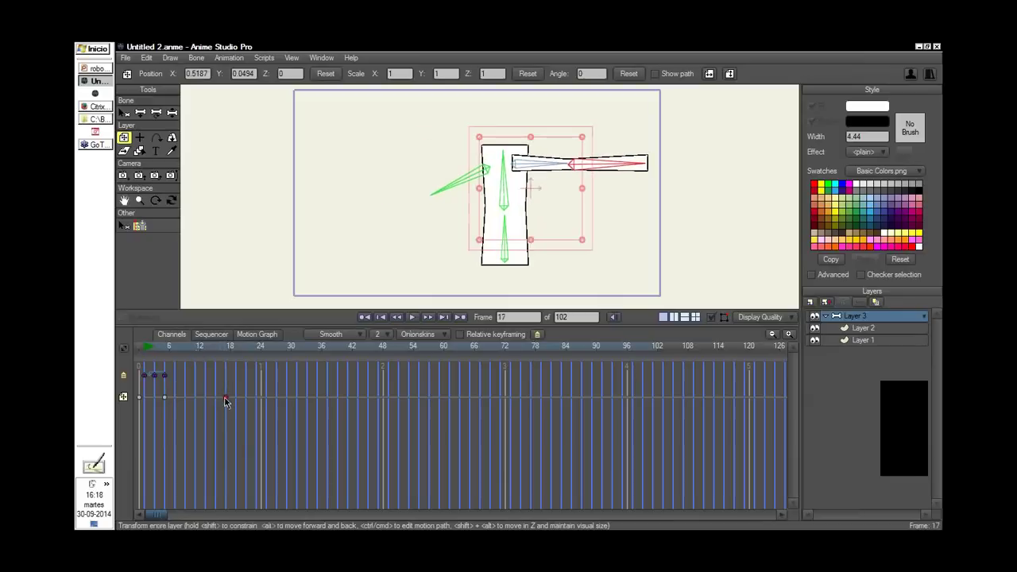
Move the layer position key from frame 17 to frame 13, aligning it with a blue marker line
click(212, 357)
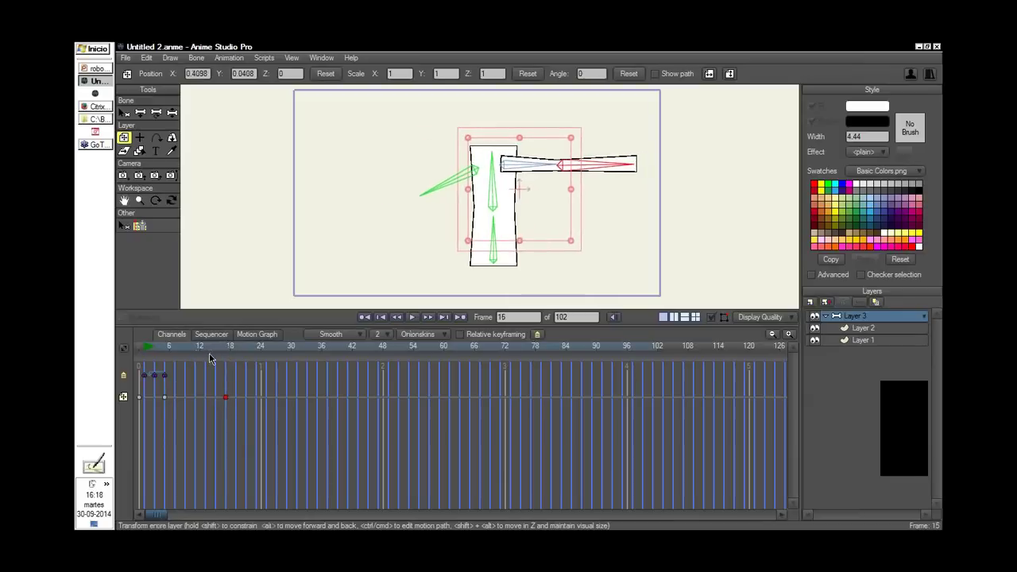
drag(212, 357, 181, 364)
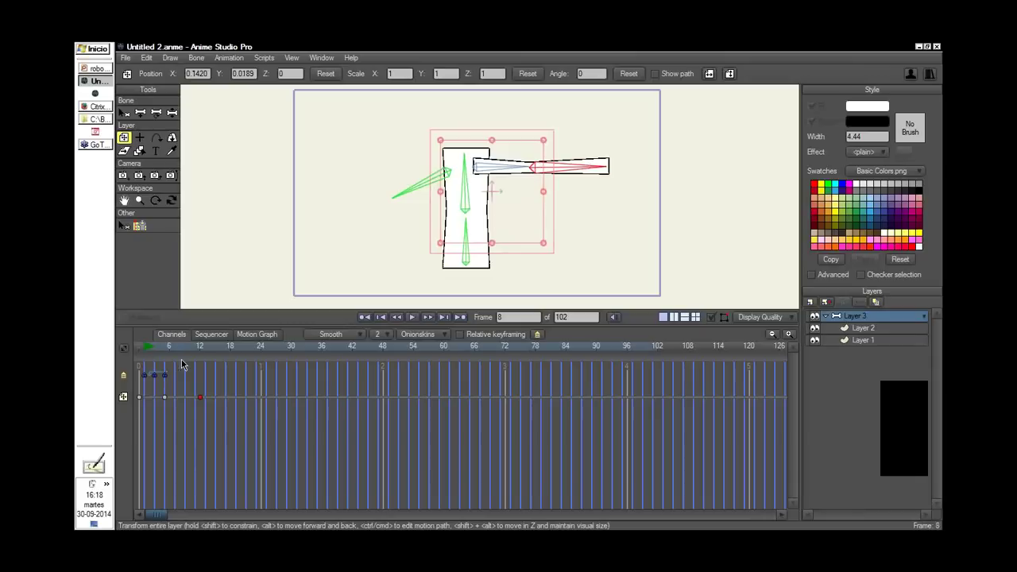
drag(201, 396, 205, 400)
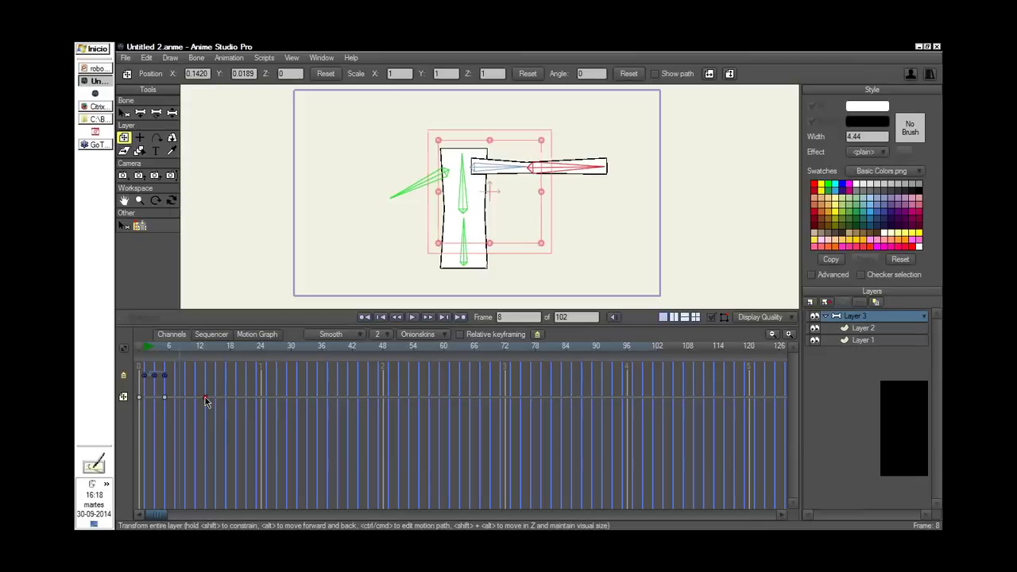
drag(204, 402, 207, 397)
mouse_move(184, 355)
mouse_down()
mouse_move(170, 355)
mouse_move(204, 357)
mouse_up()
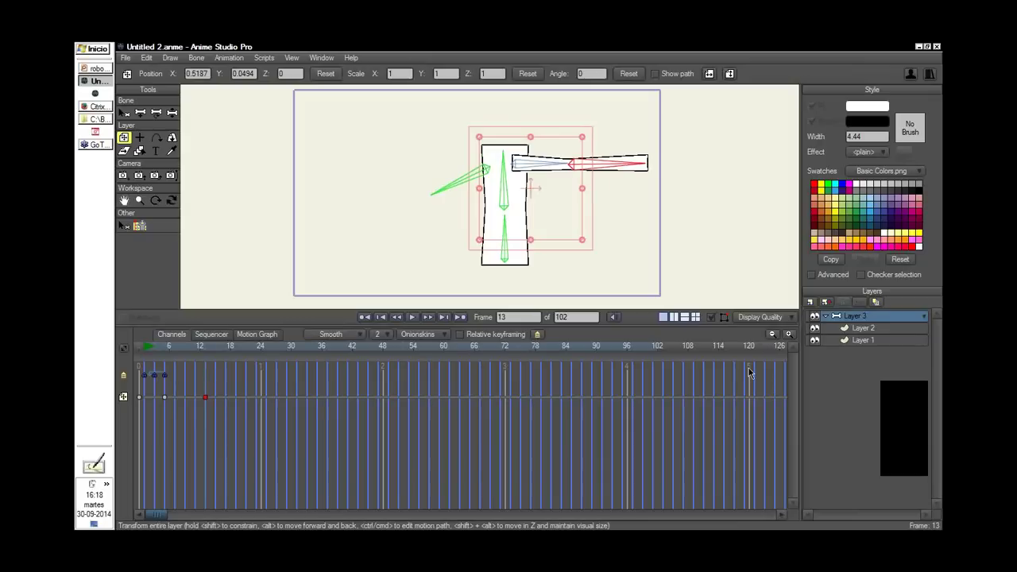
alt+click(297, 397)
alt+click(357, 397)
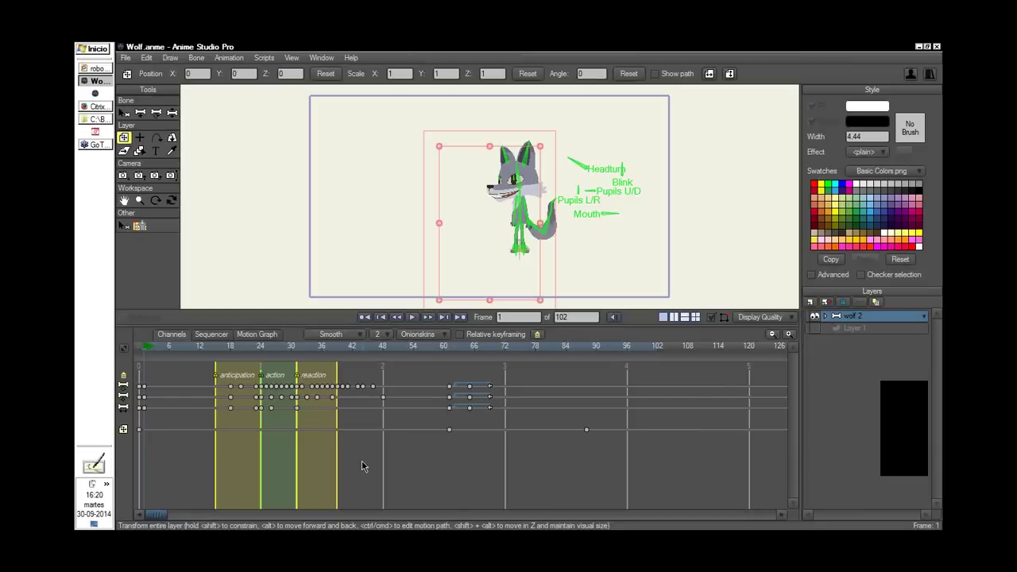
click(857, 231)
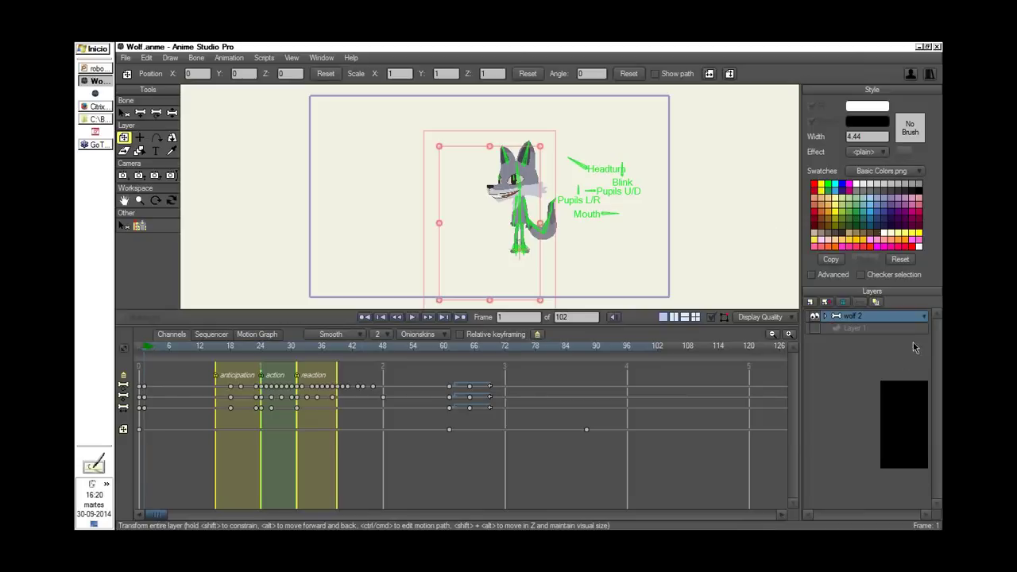